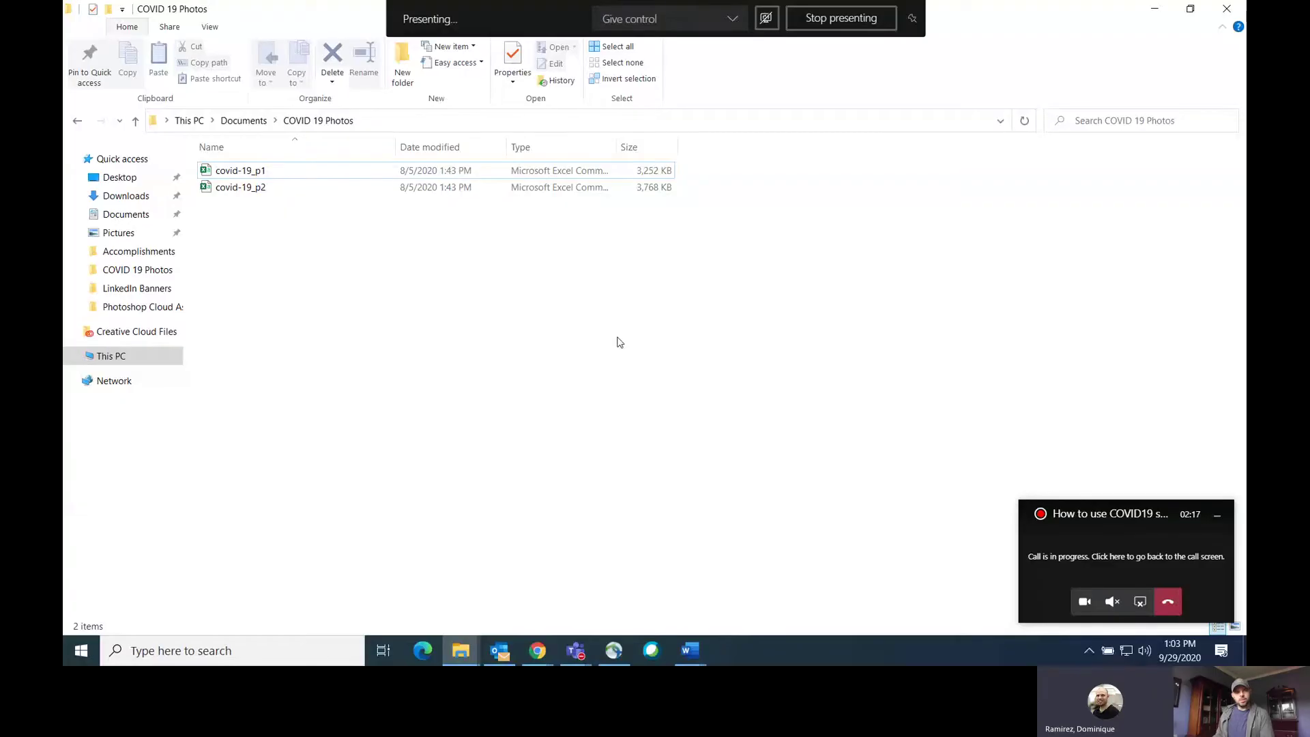
- Hide the floating call window and select covid-19_p1 in the COVID 19 Photos folder
click(1168, 520)
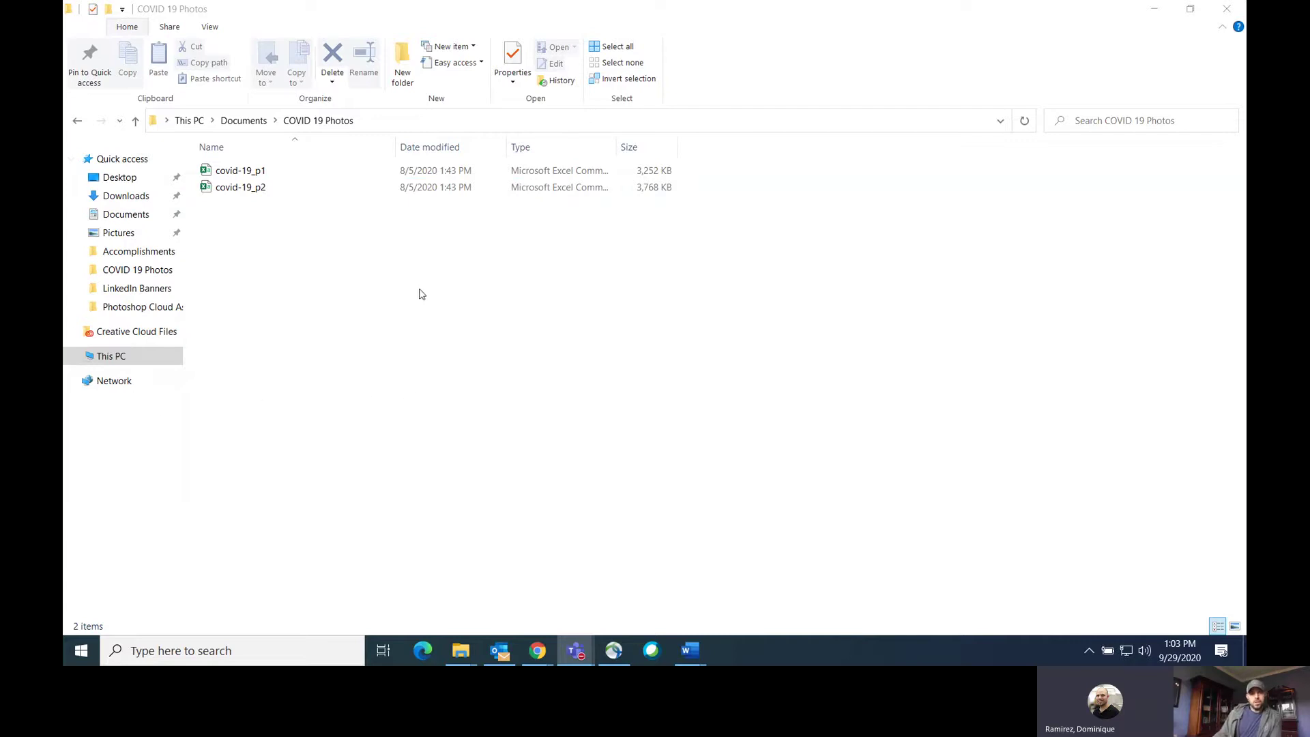
click(387, 287)
click(294, 174)
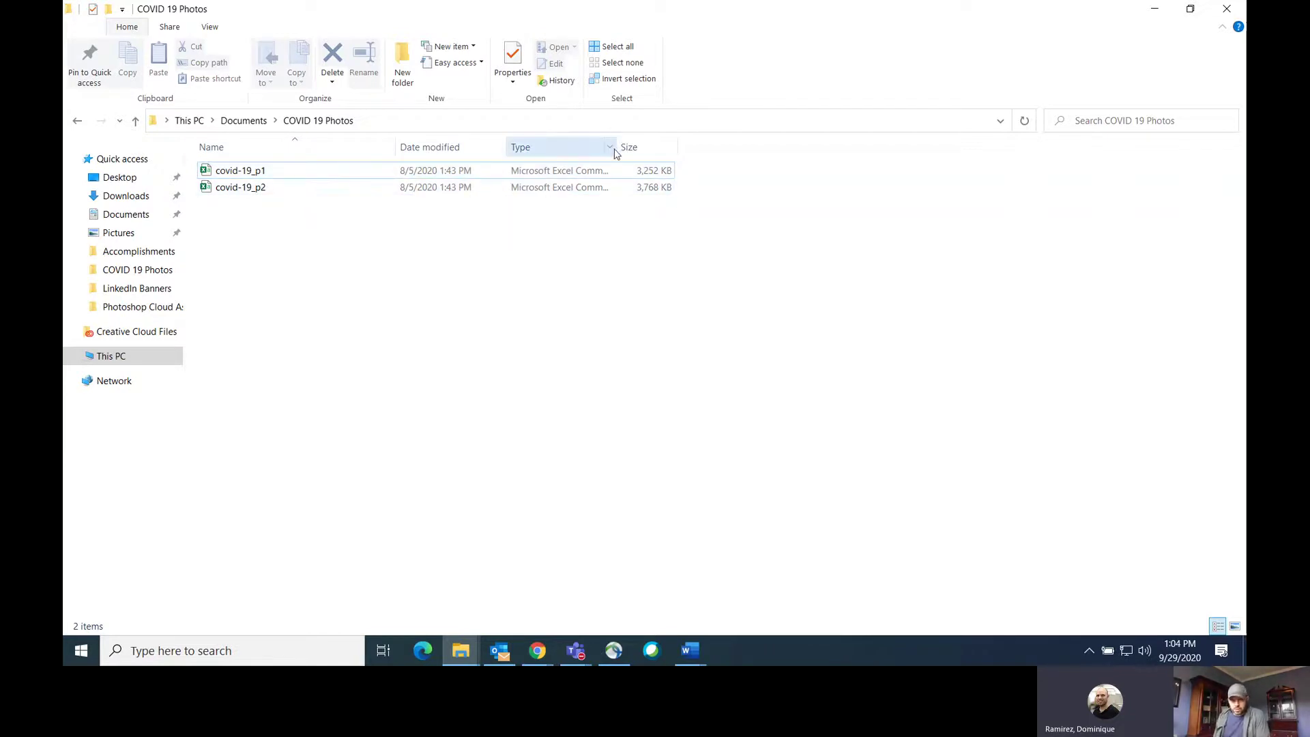
- Widen the Type column to show 'Microsoft Excel Comma Separated Values File', then reselect covid-19_p1
drag(615, 150, 725, 154)
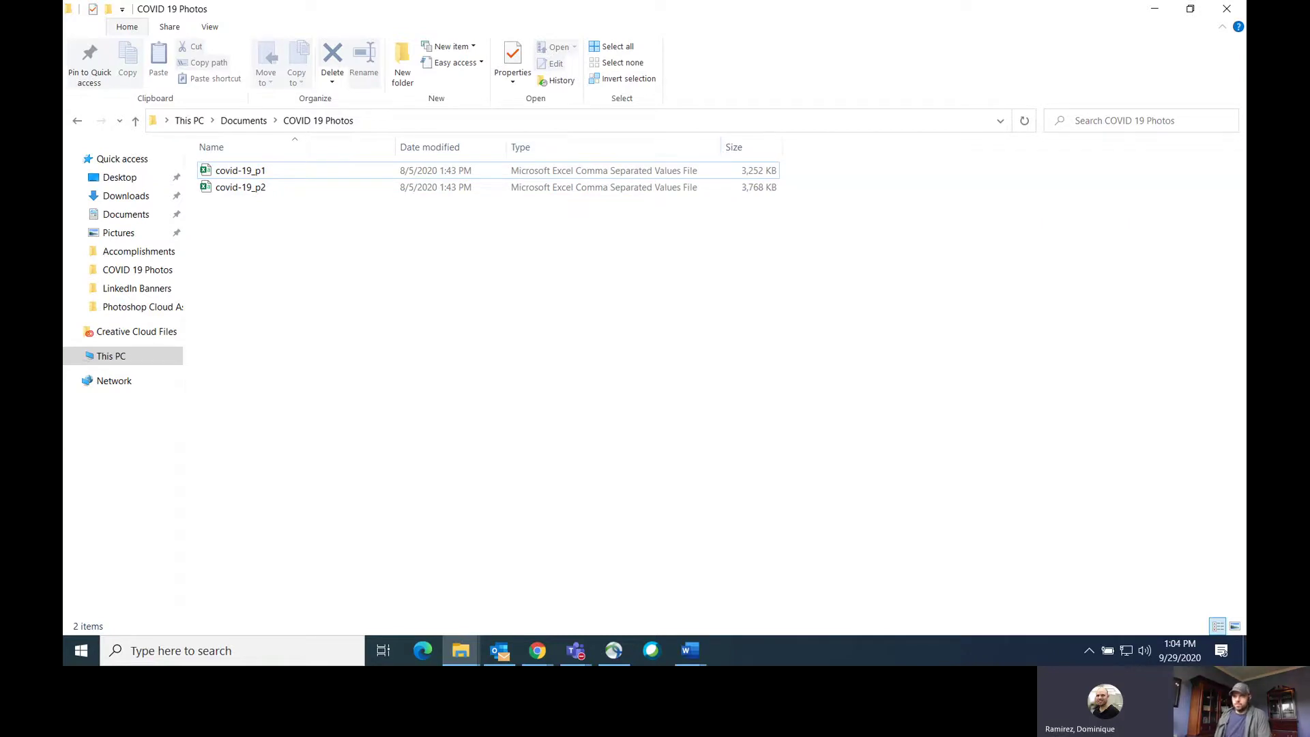
key(alt+Tab)
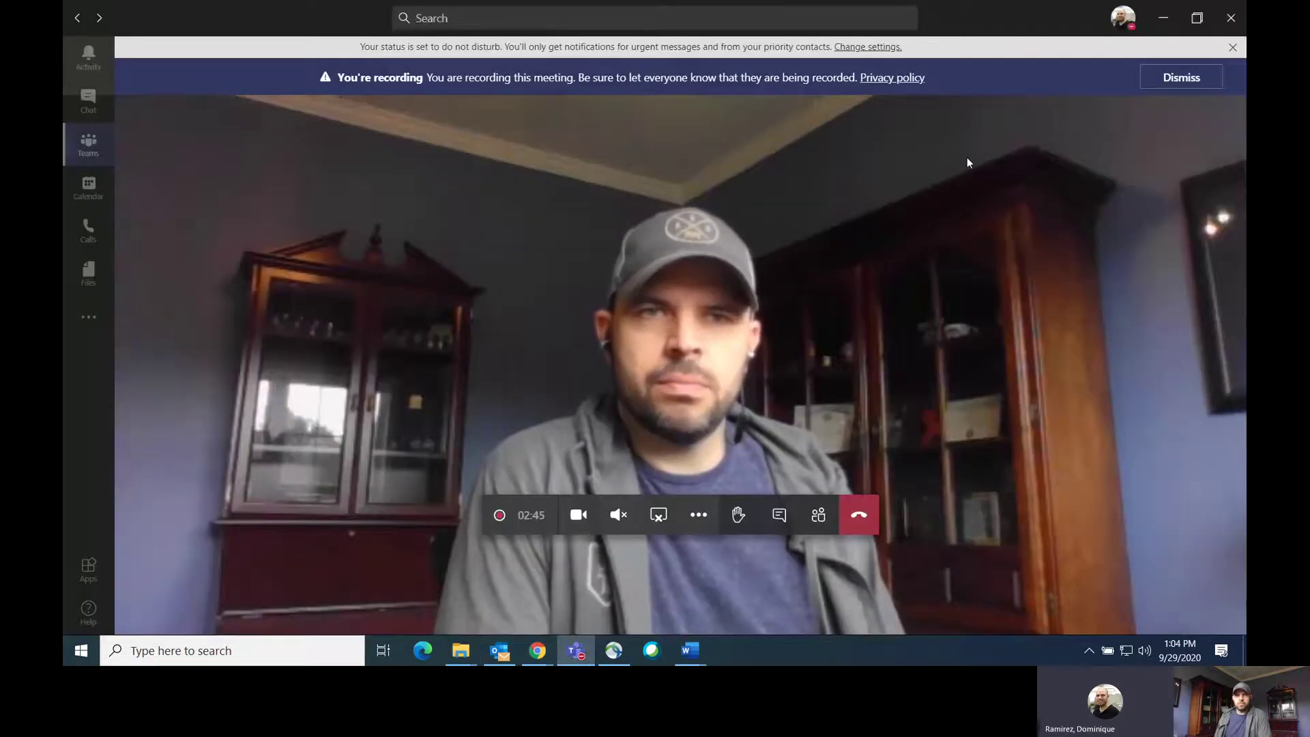
key(alt+Tab)
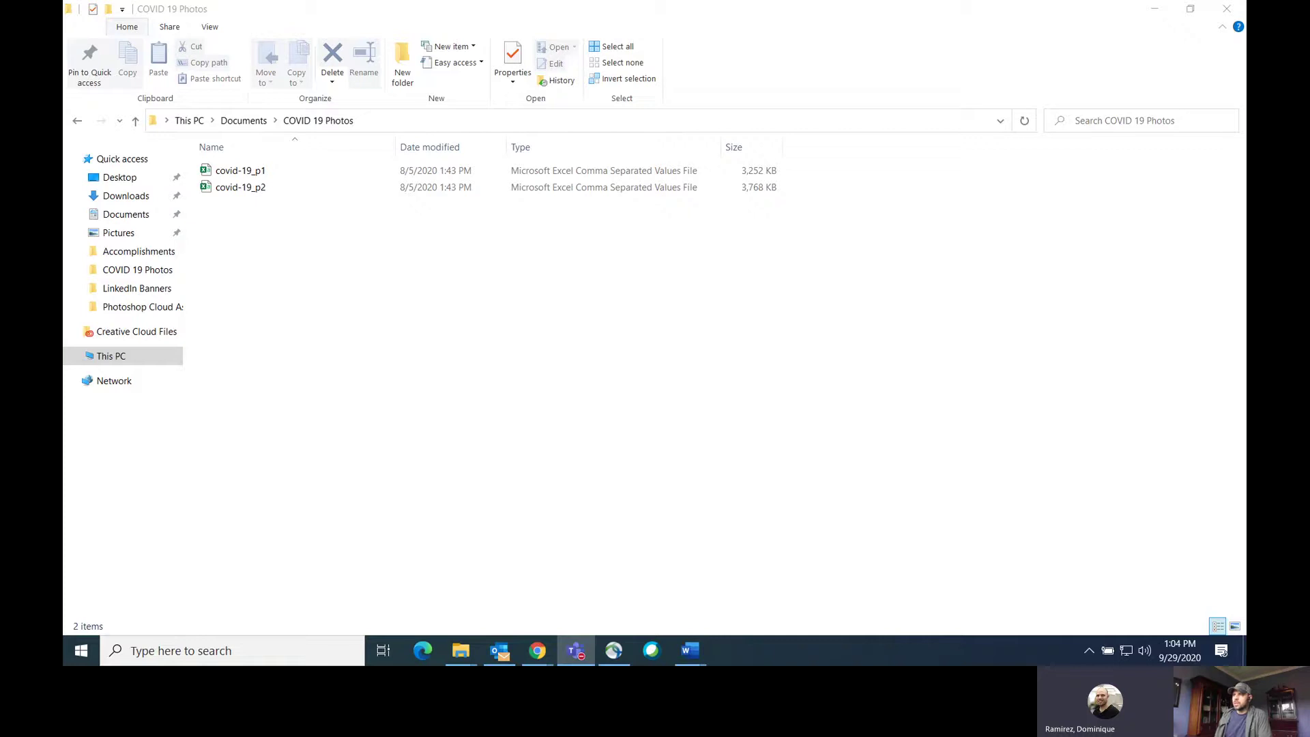
click(519, 376)
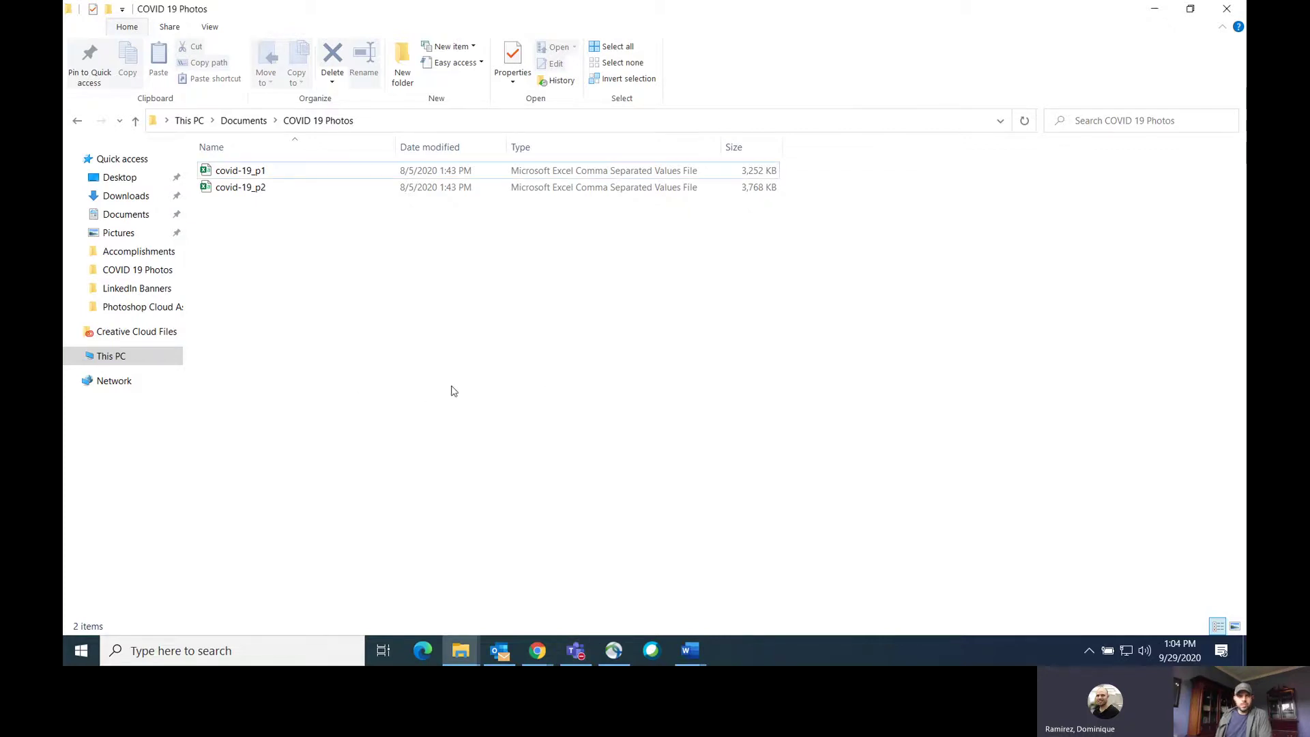
click(280, 174)
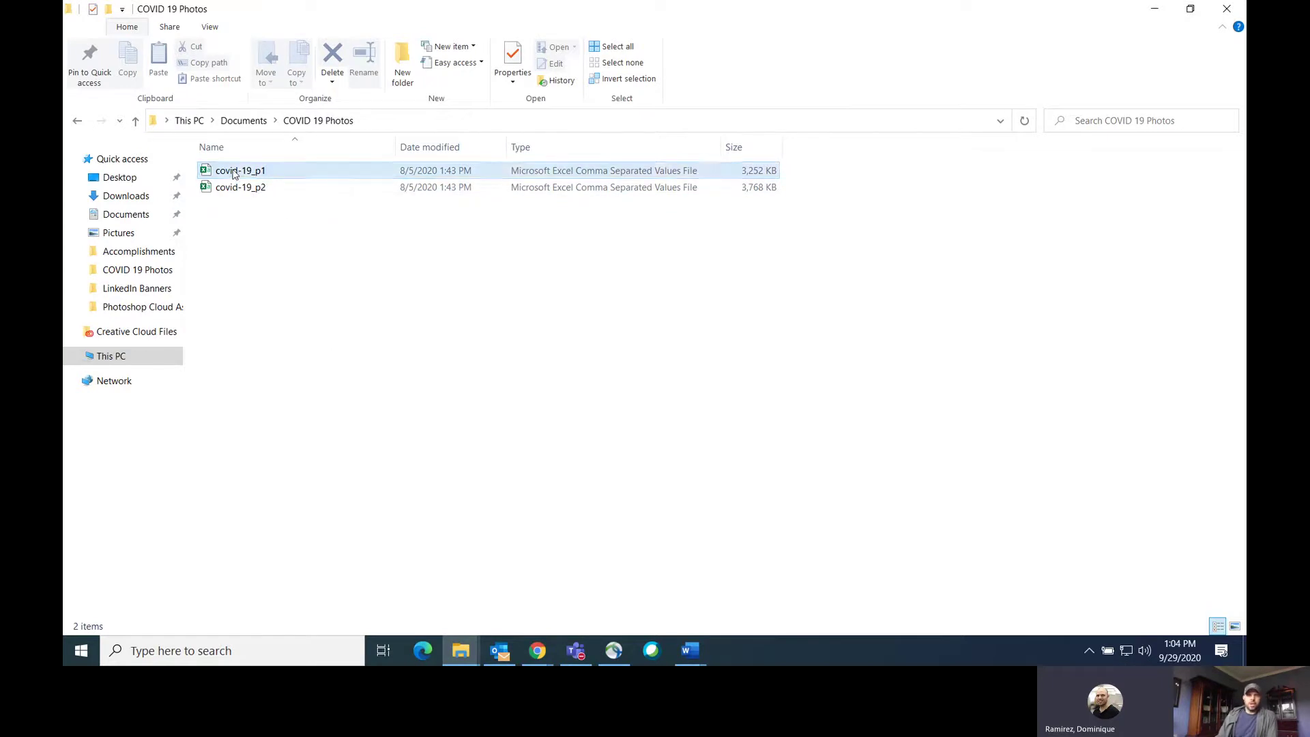
- Open covid-19_p1 in Excel, enable its content, and inspect the post text in F10 and F3
double_click(234, 174)
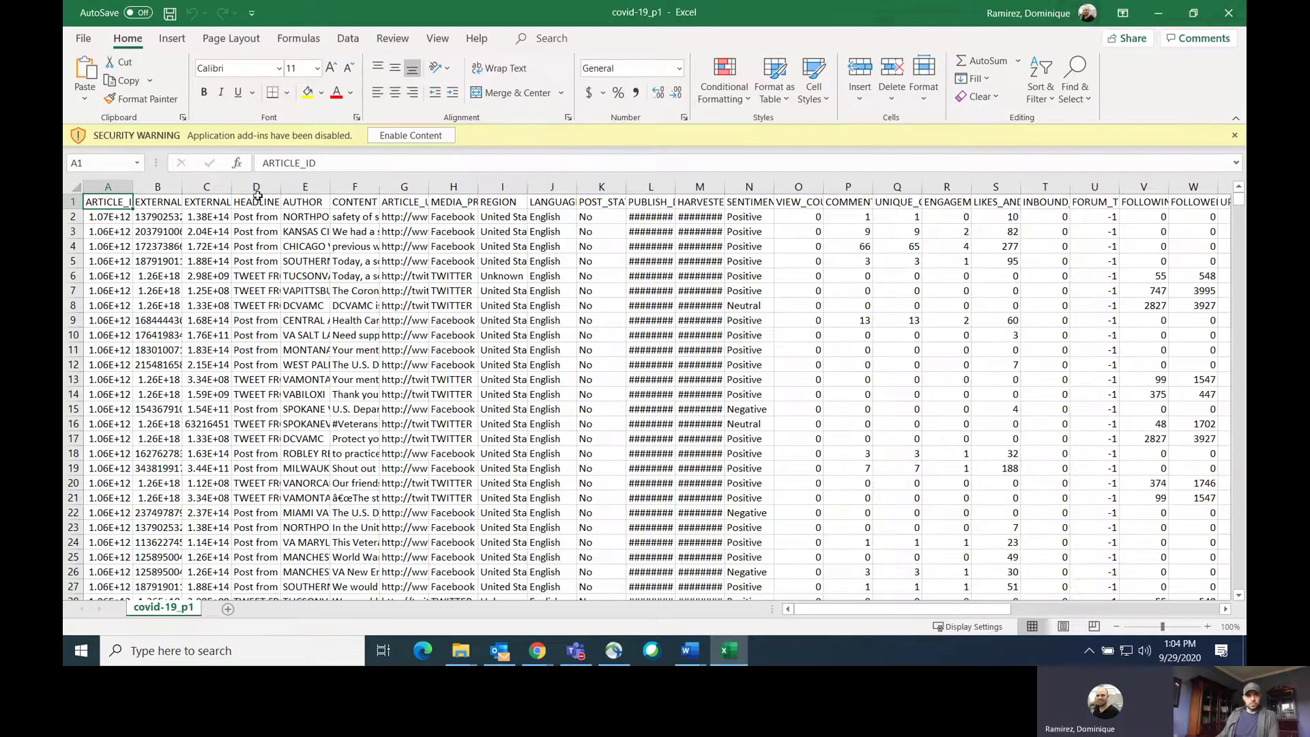
click(401, 135)
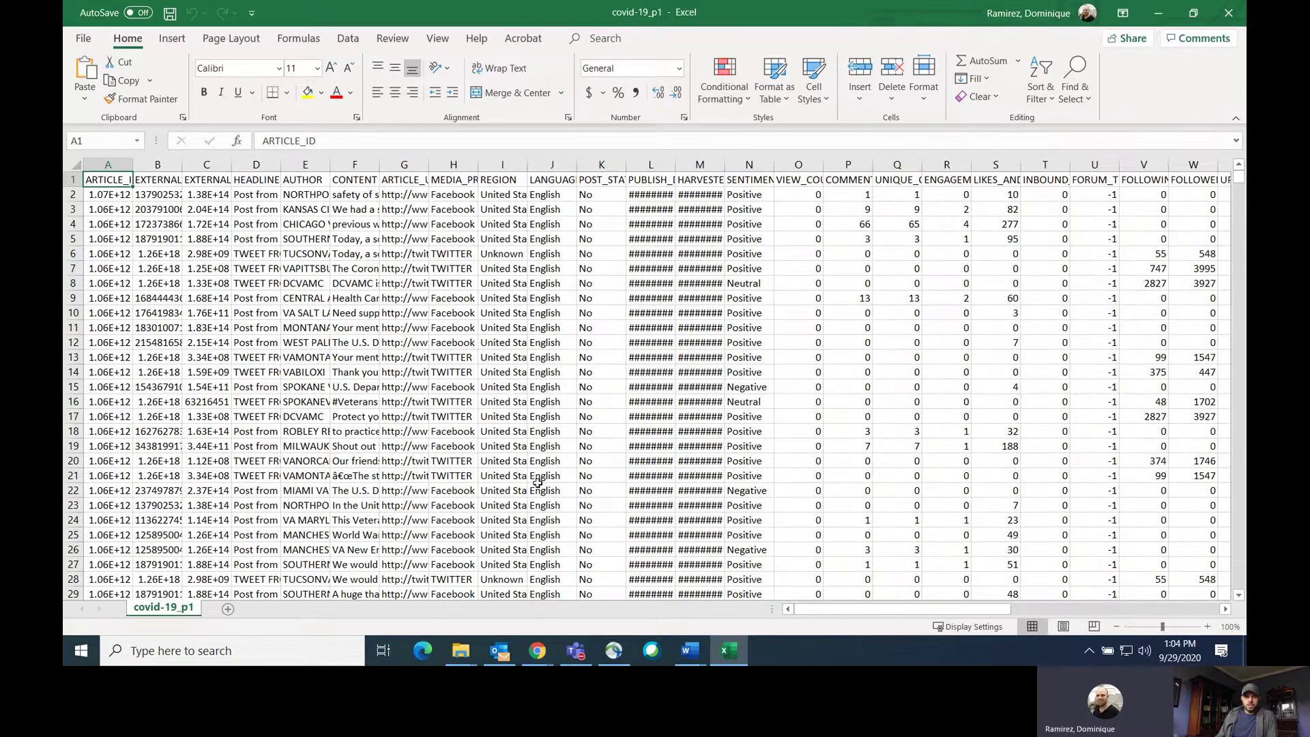
click(361, 308)
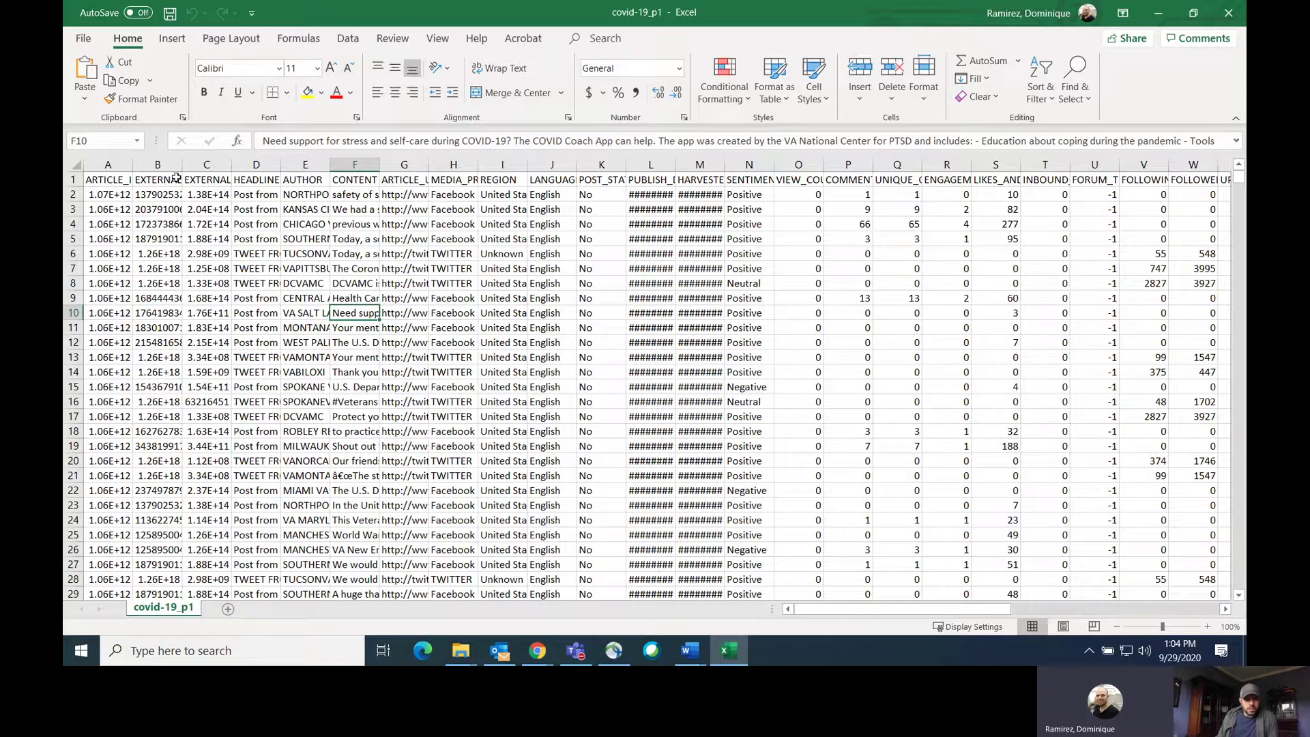
click(361, 206)
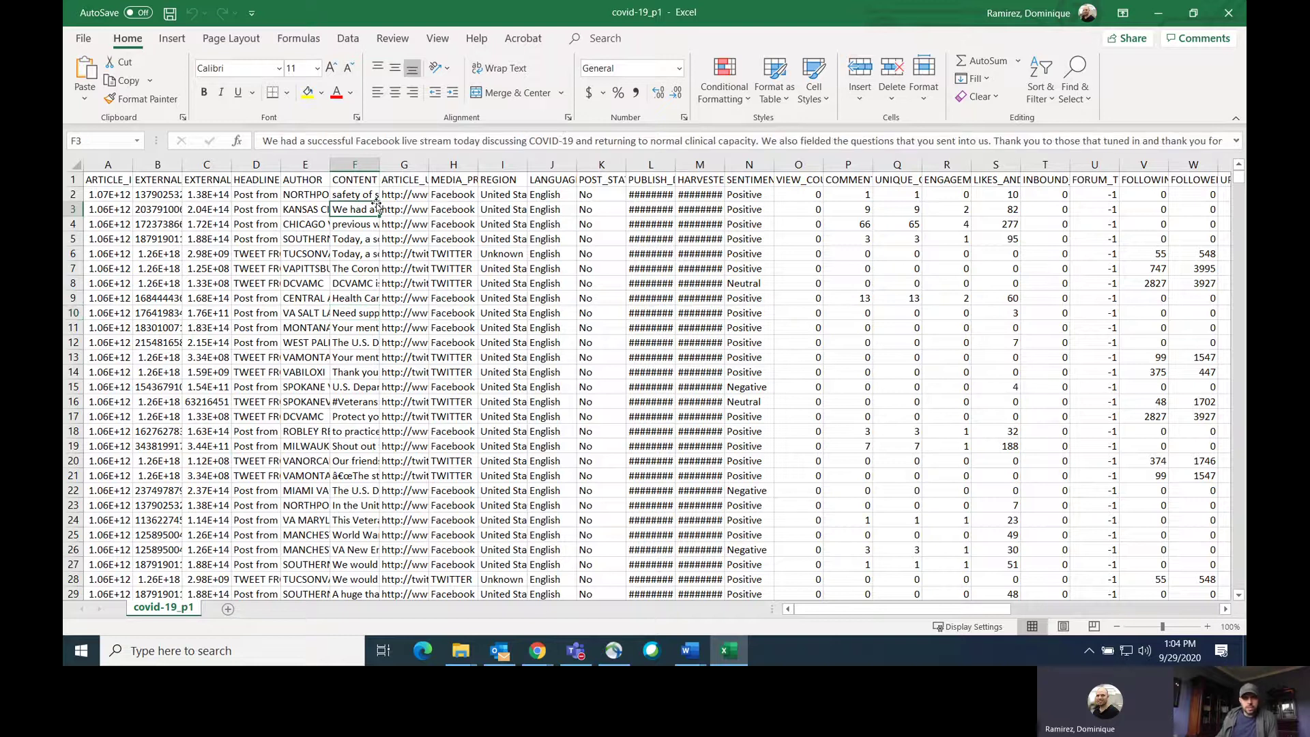
key(Right)
key(Right)
key(Right)
key(Right)
key(Right)
key(Right)
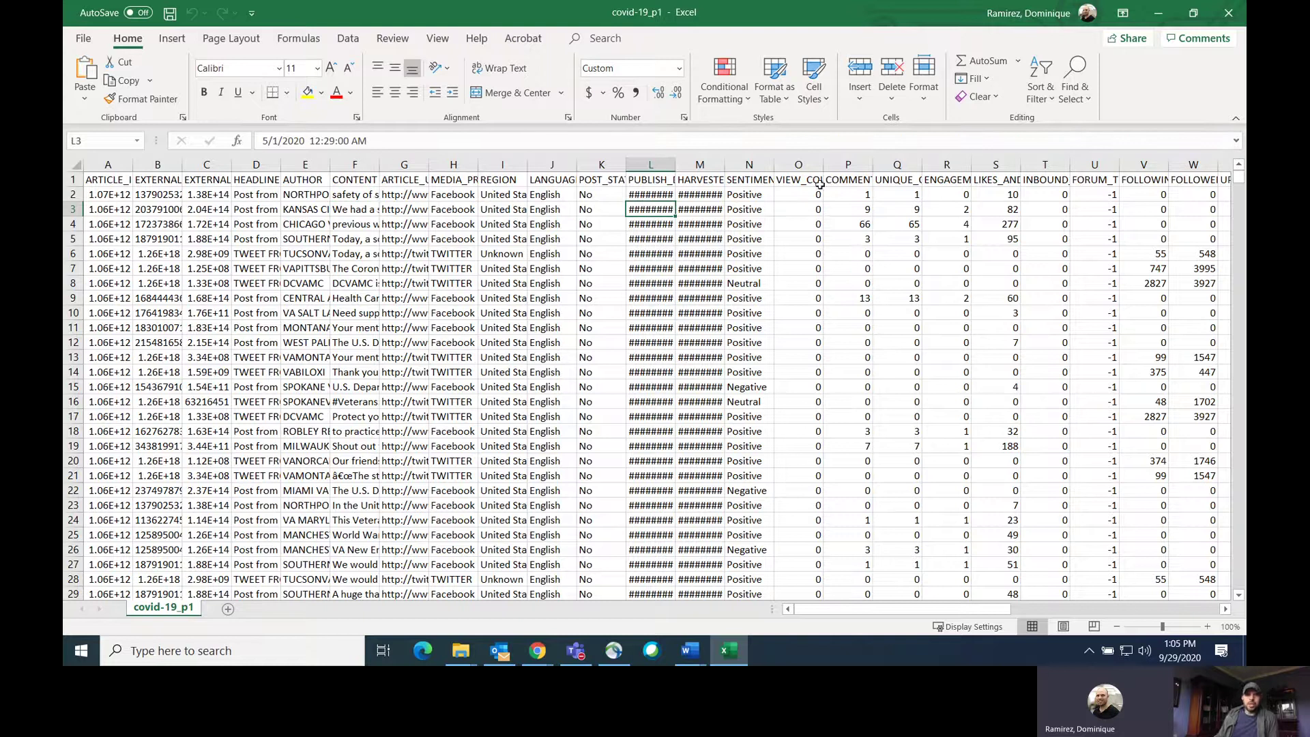
- Widen column L to show full publish dates and check them down to the last row, 5515
drag(674, 168, 706, 169)
click(664, 195)
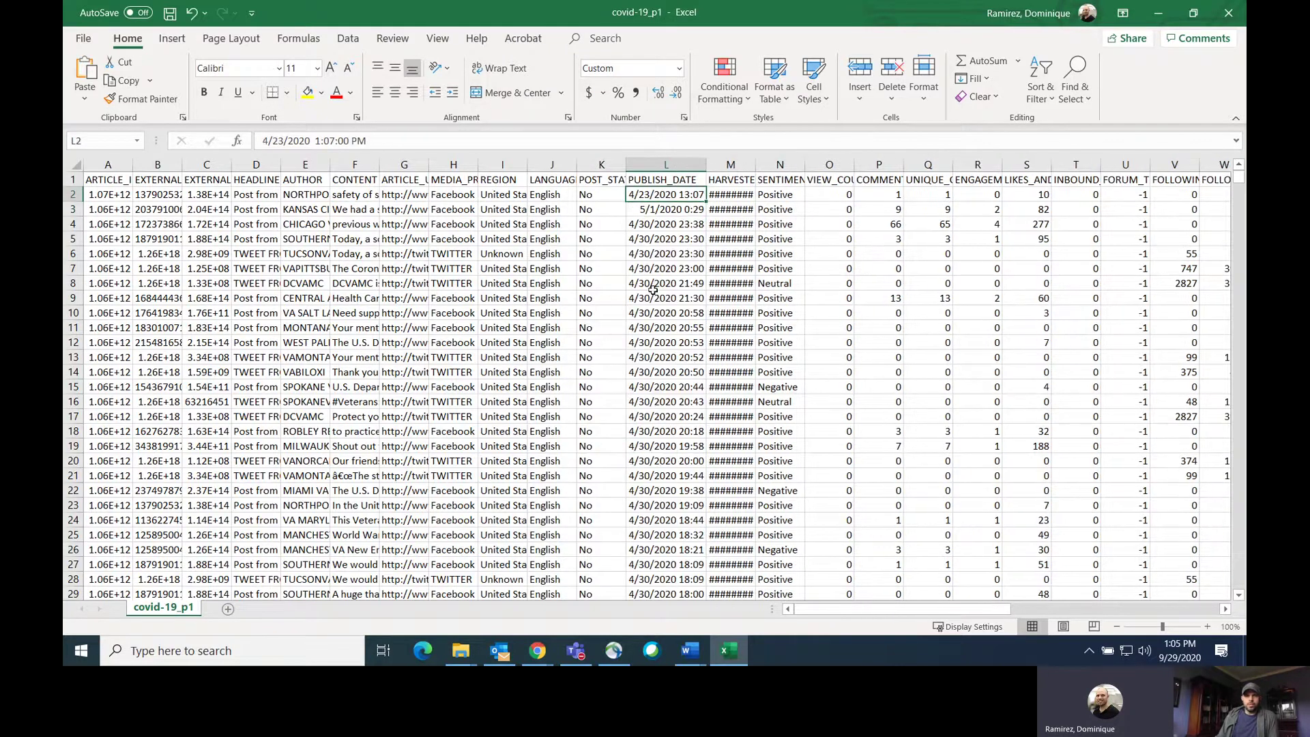
scroll(671, 336, down, 20)
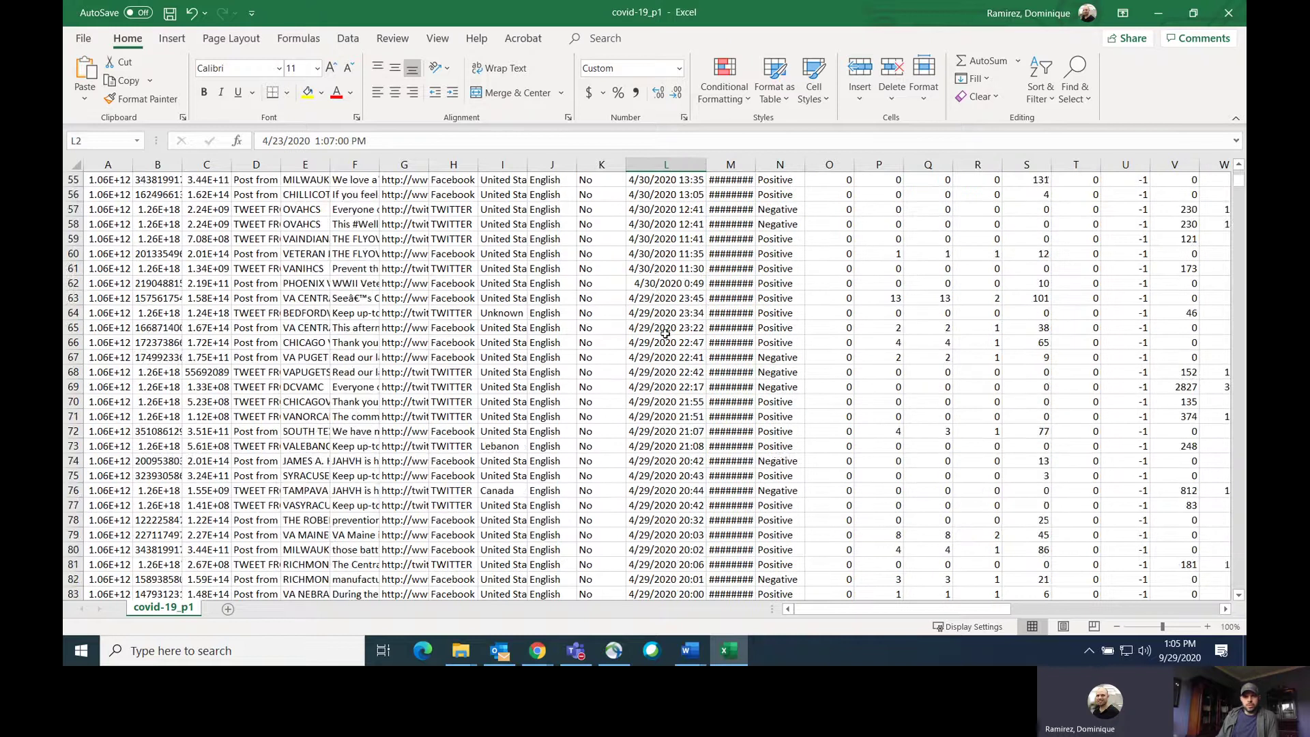
click(681, 353)
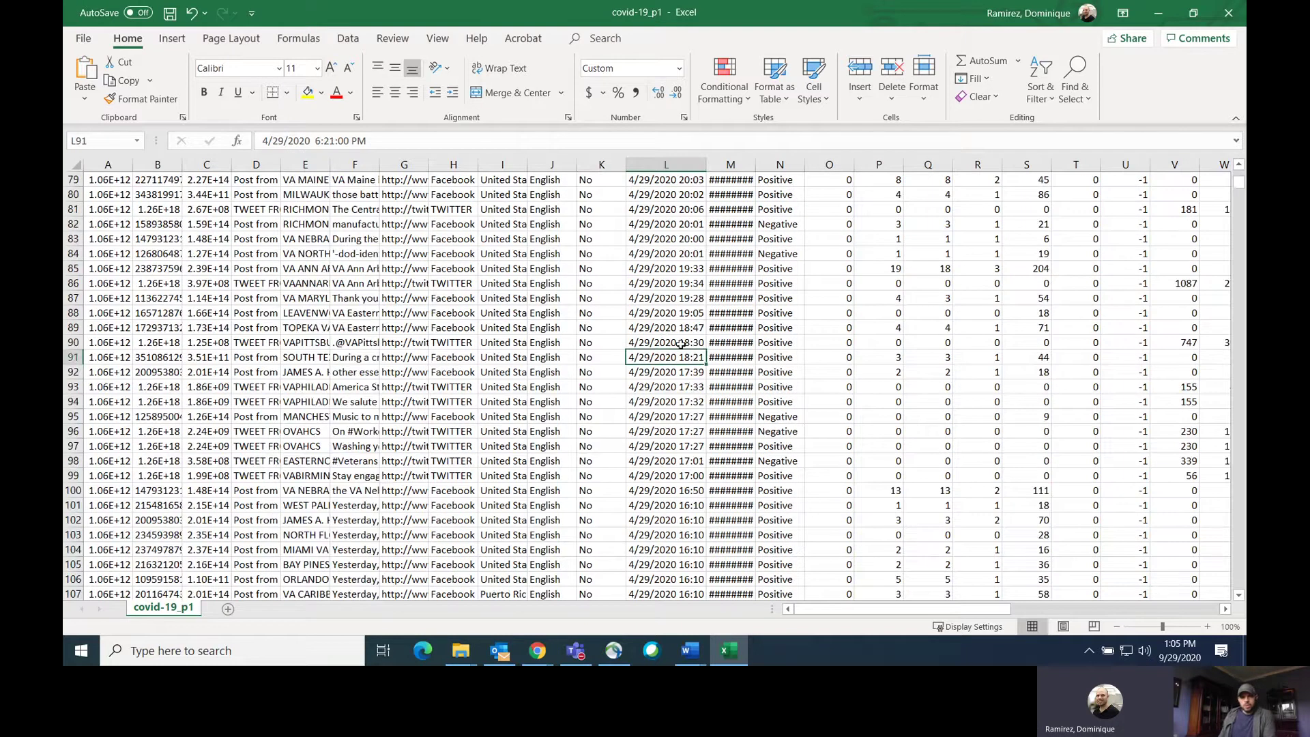
key(ctrl+Down)
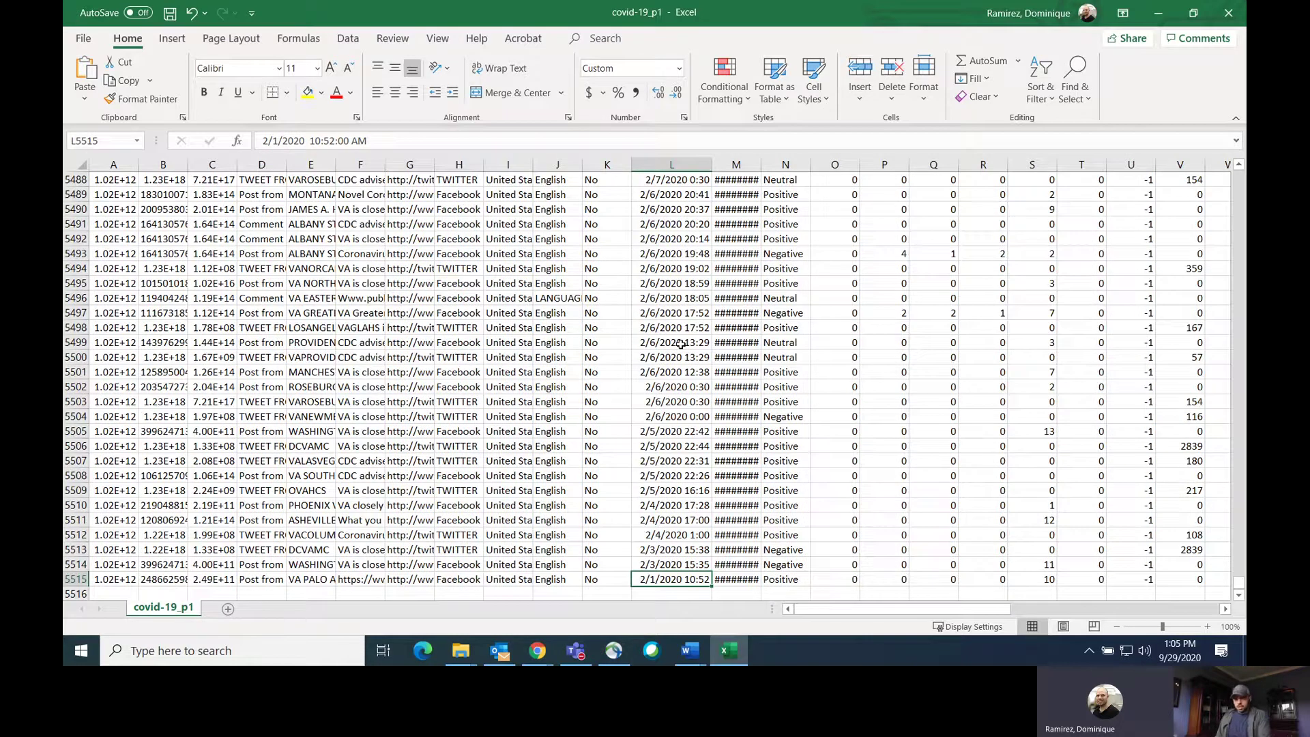
key(alt+Tab)
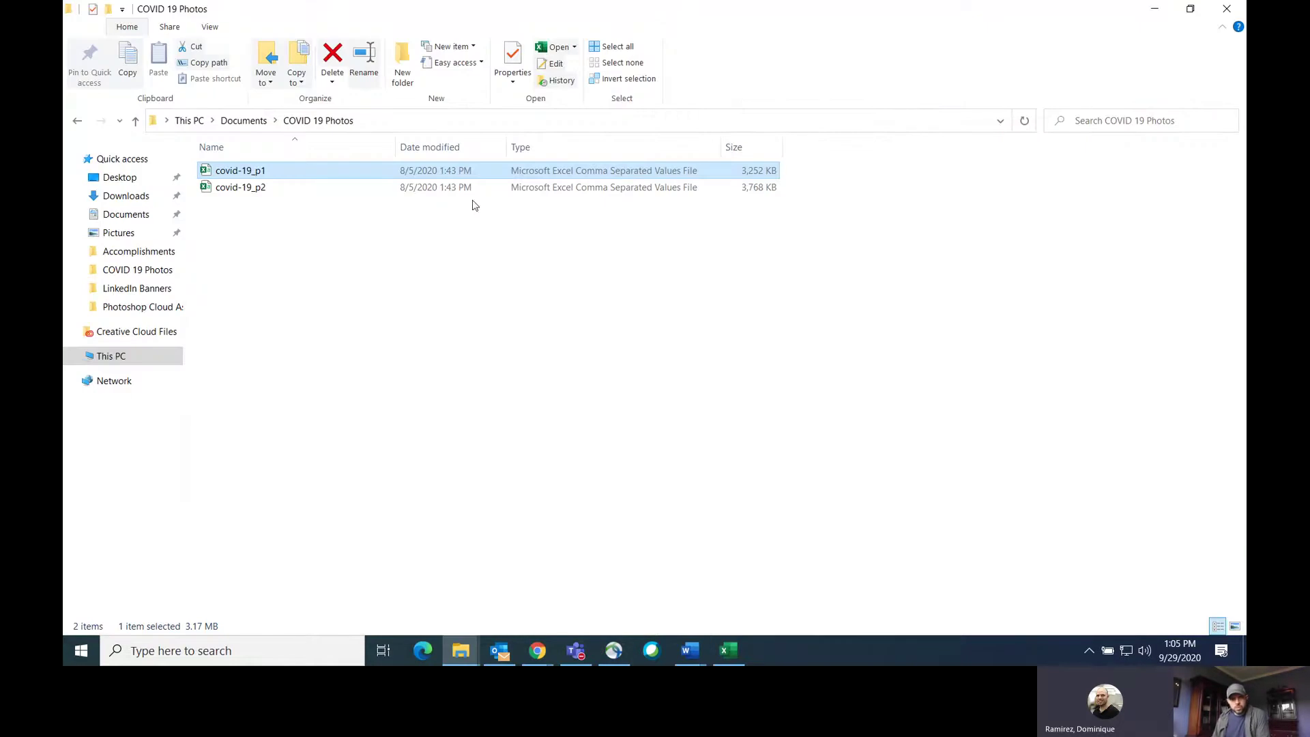
- Open covid-19_p2, autofit column L to show full publish dates, and return to covid-19_p1
double_click(244, 189)
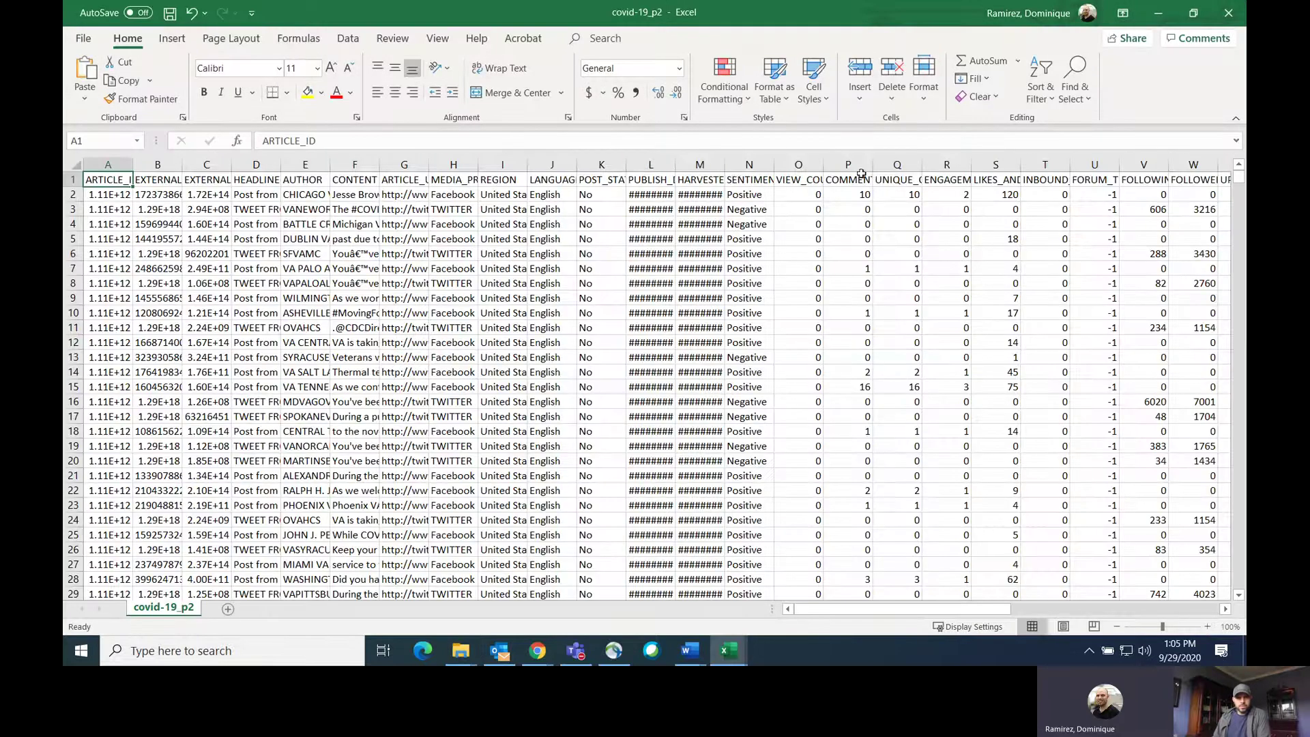
double_click(676, 164)
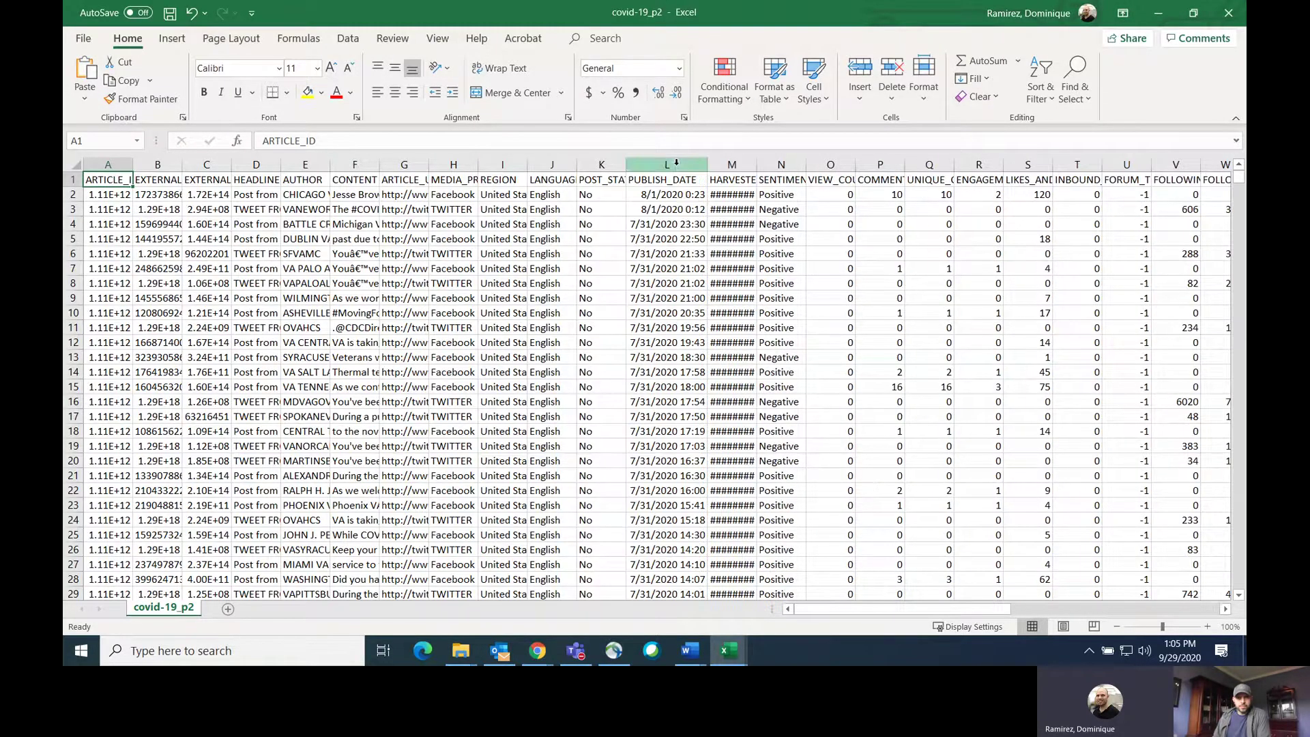
click(682, 197)
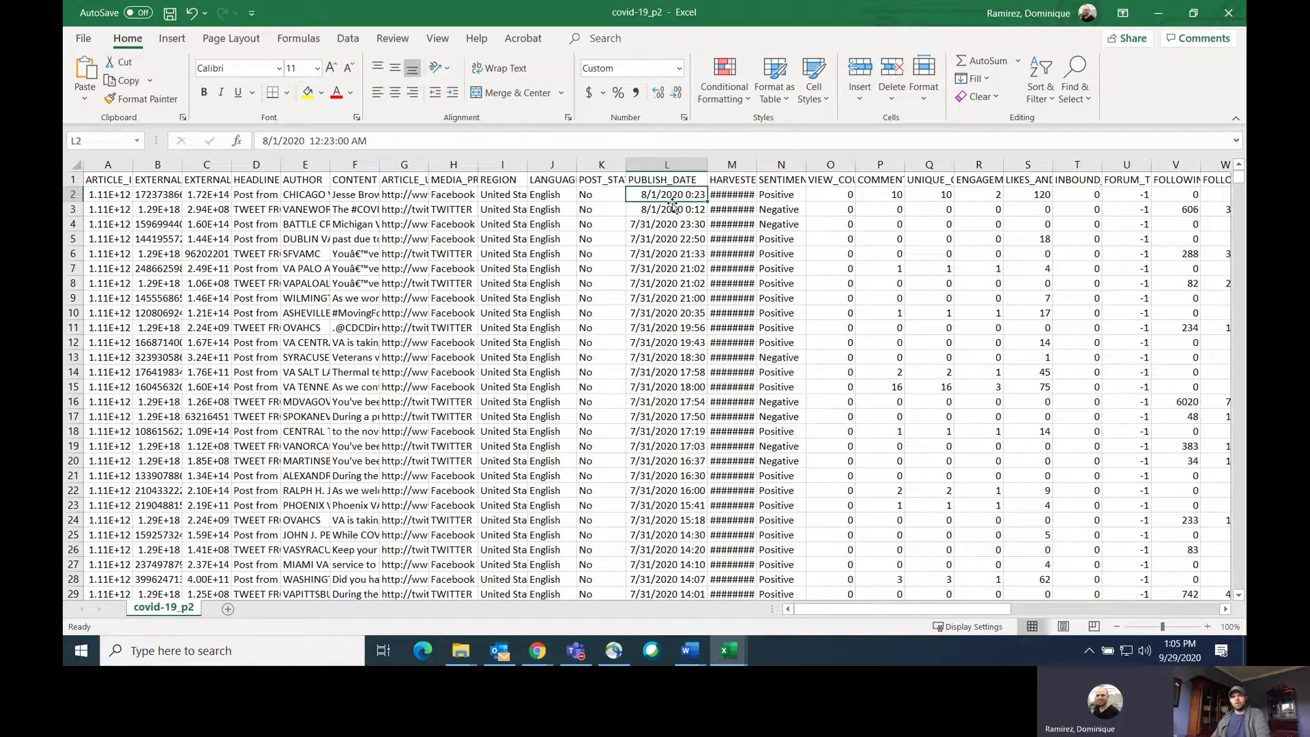
click(690, 239)
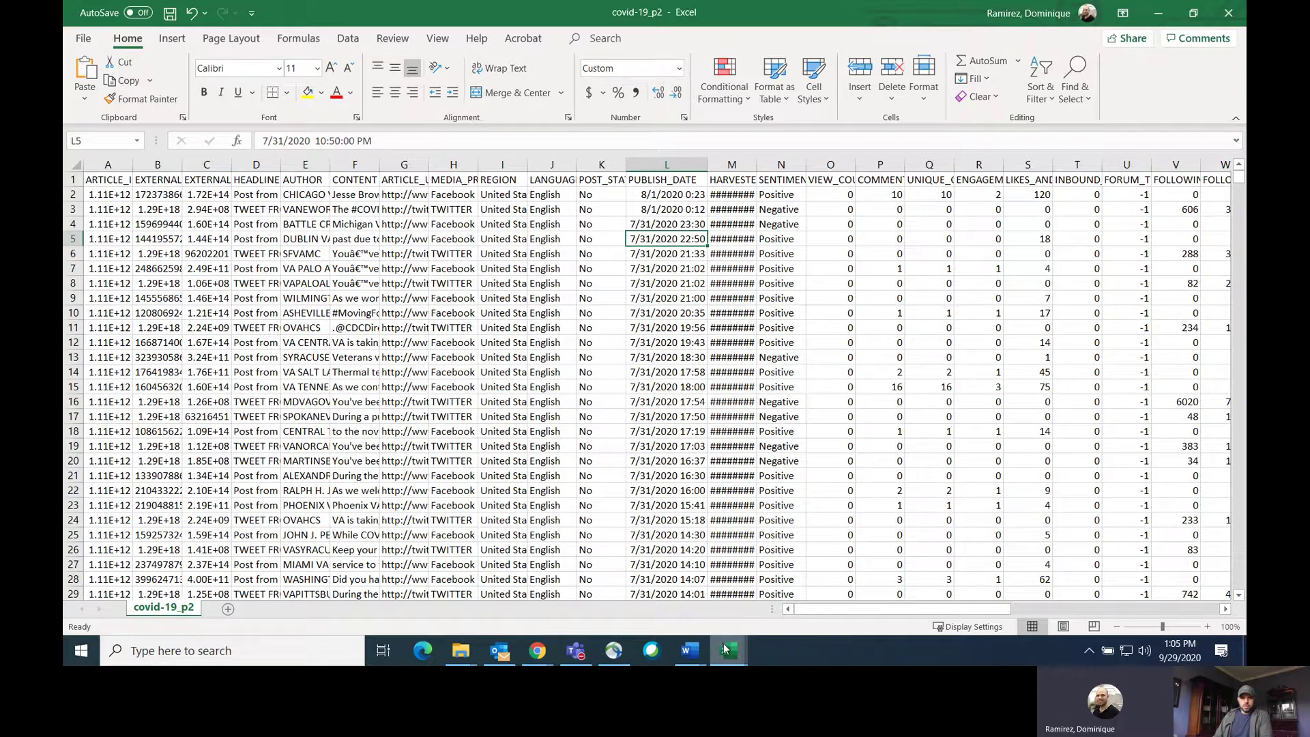
mouse_move(727, 648)
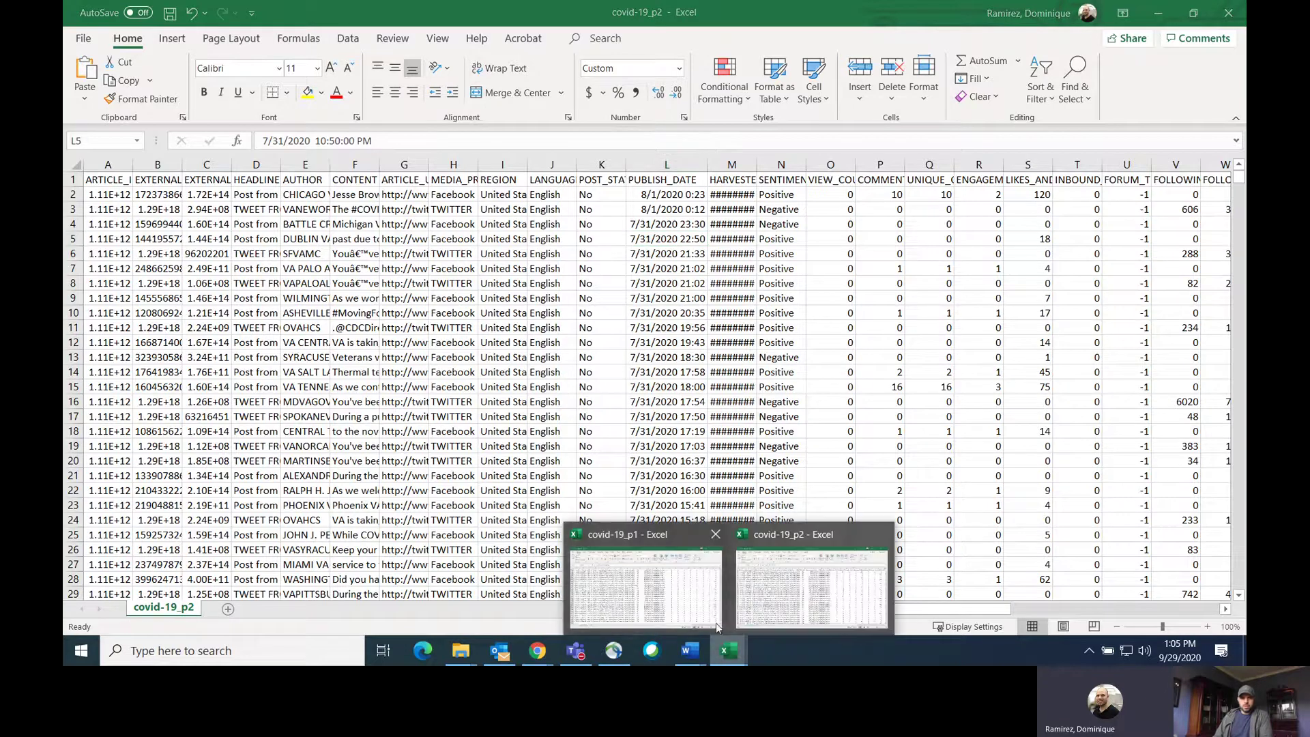
click(695, 585)
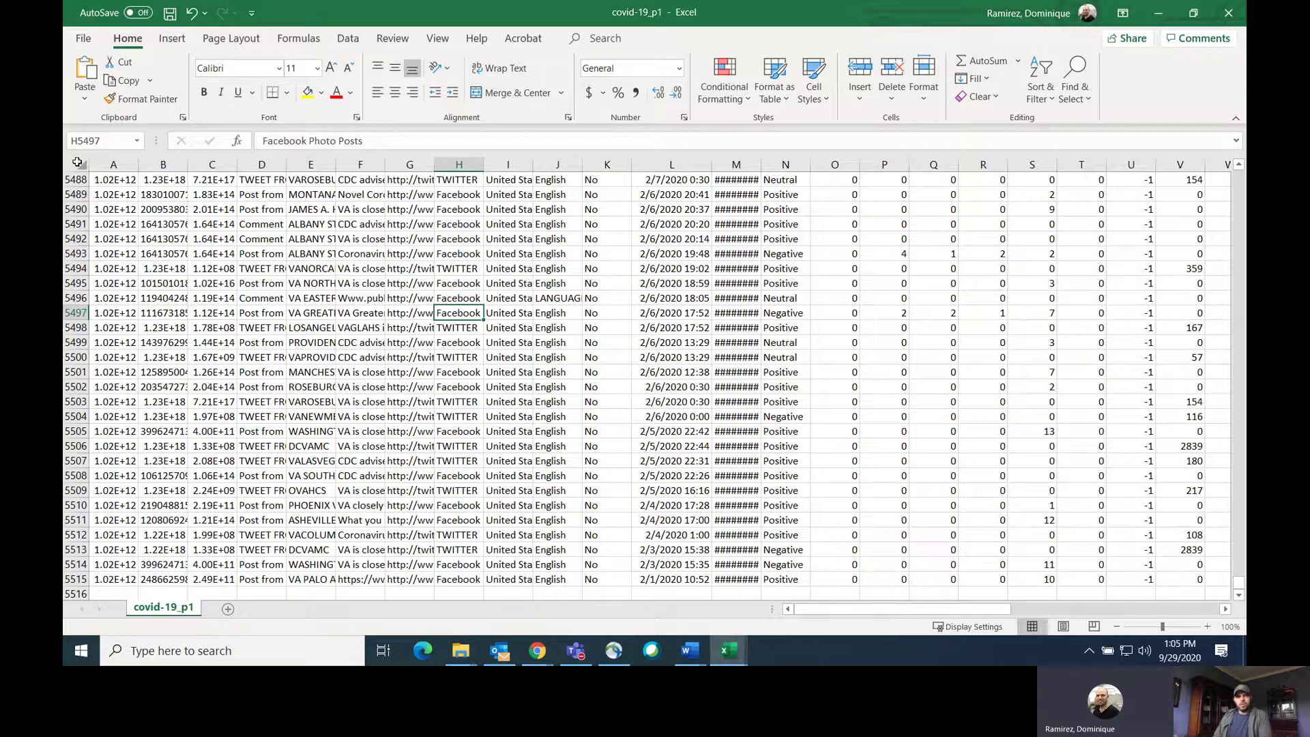
click(77, 162)
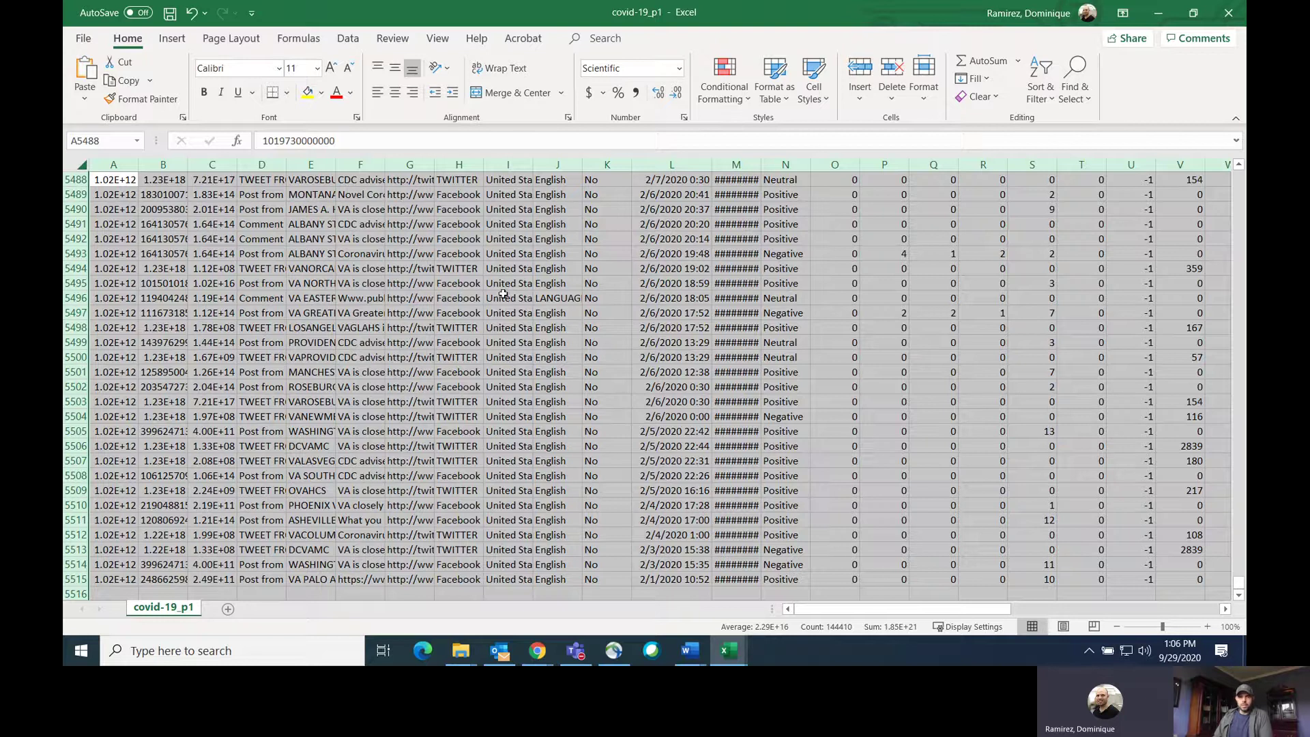
click(319, 300)
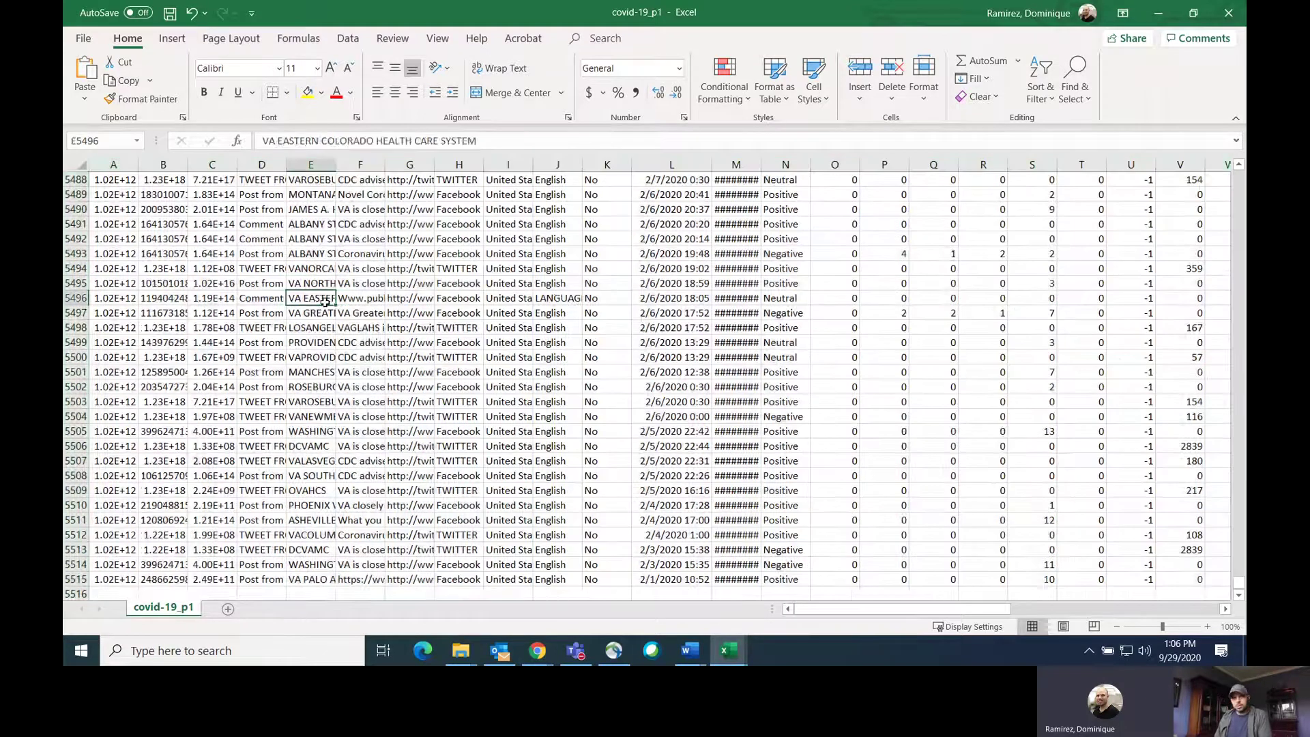
key(ctrl+Home)
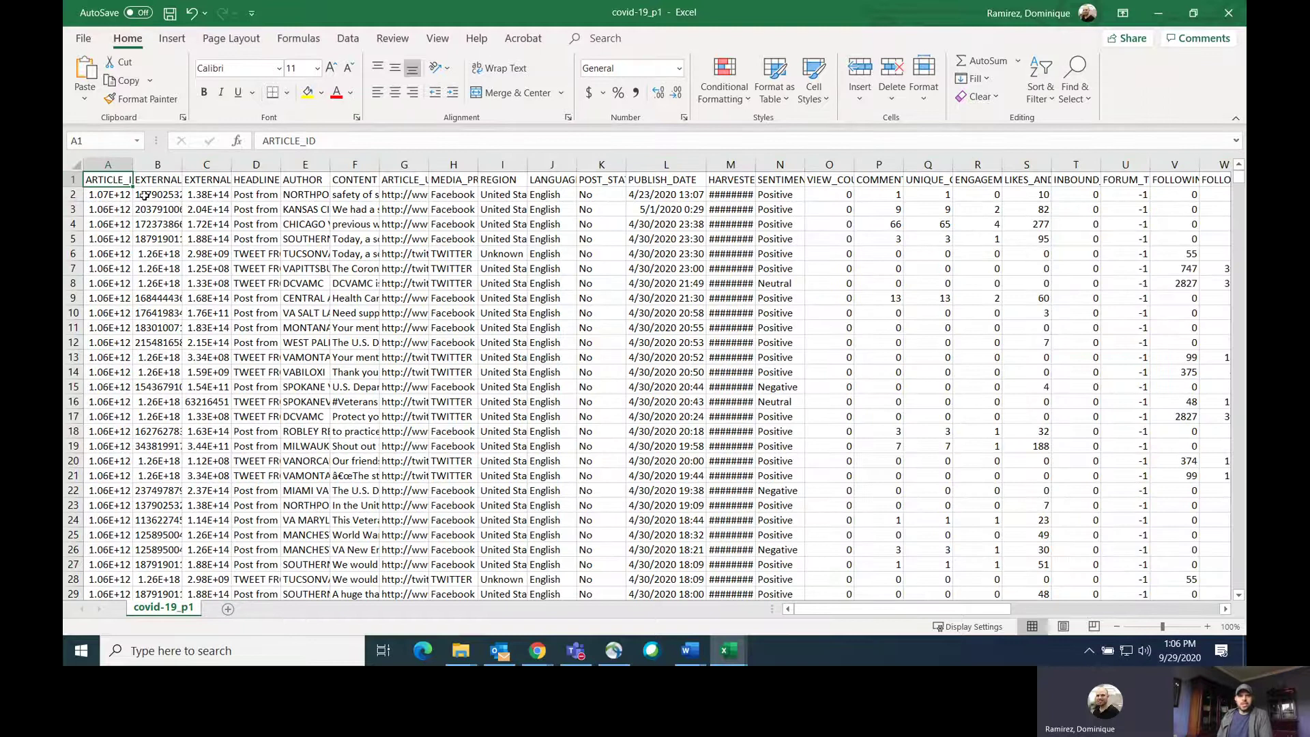
key(Right)
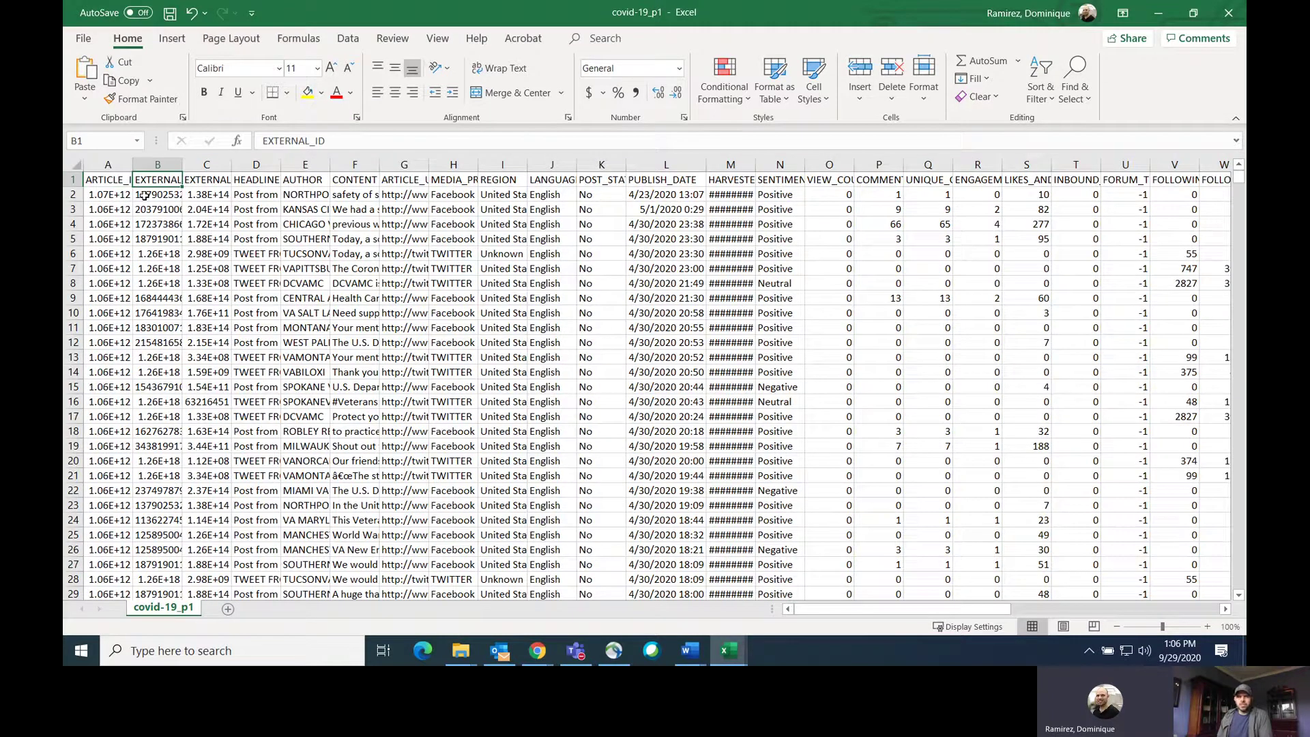
key(Right)
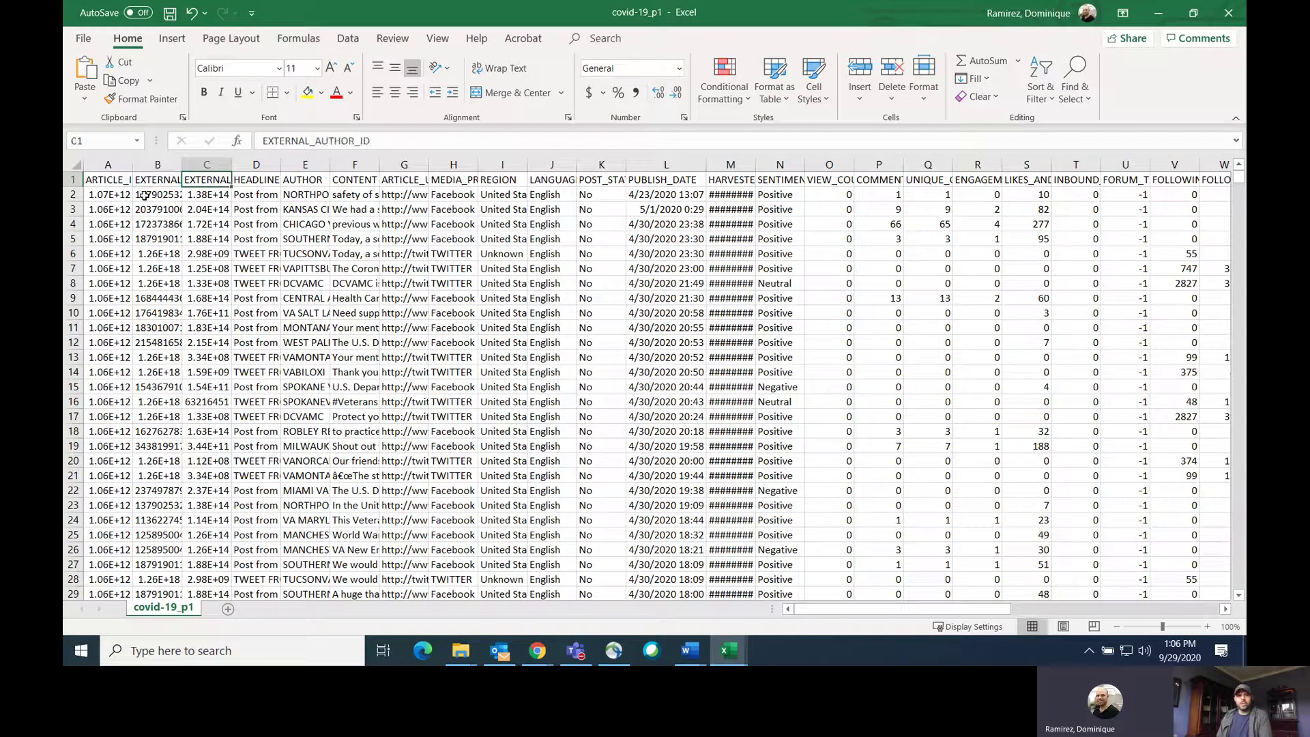
key(Right)
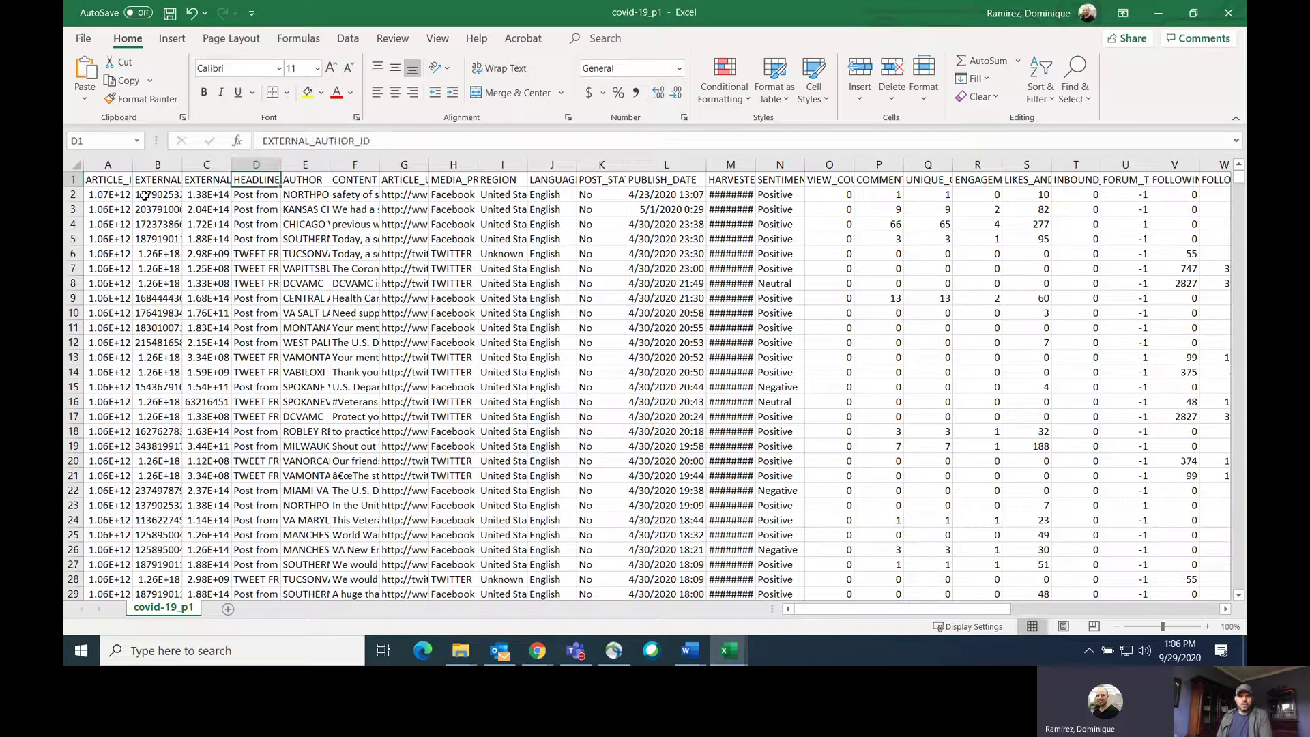
key(Down)
key(Down)
key(Down)
key(Down)
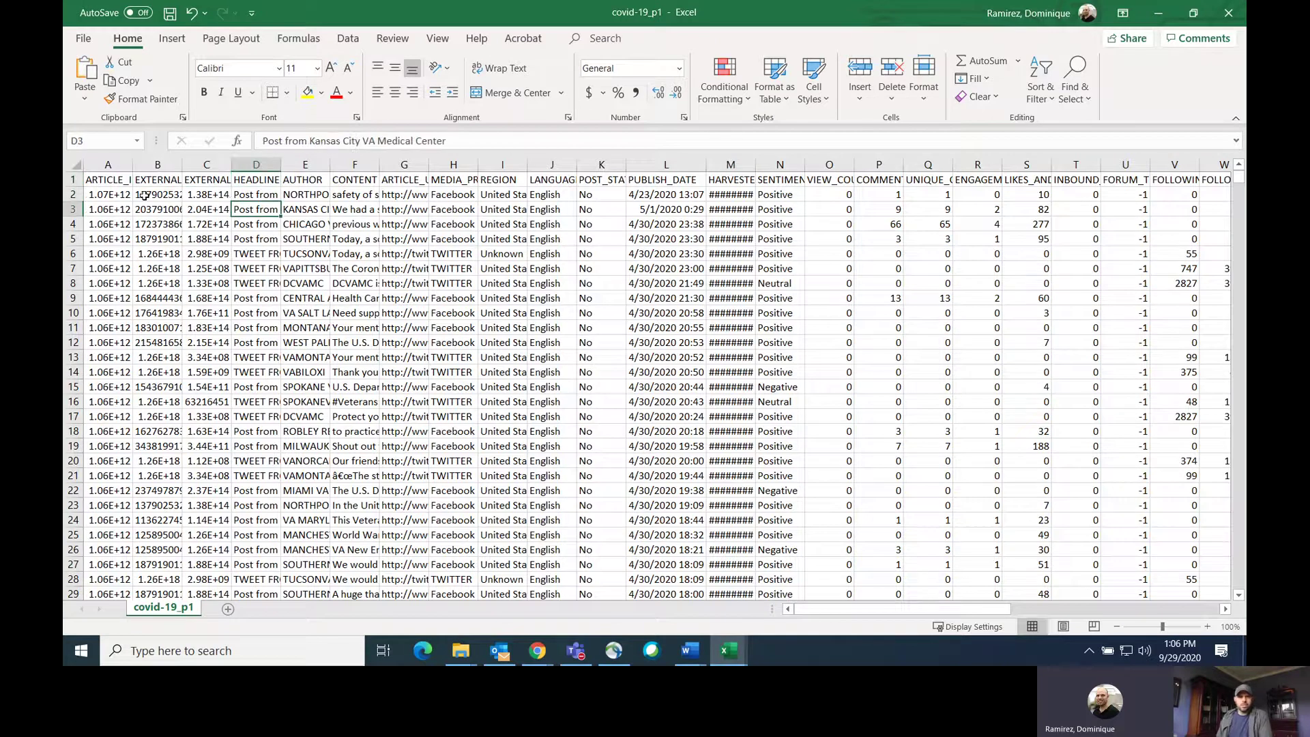
key(Down)
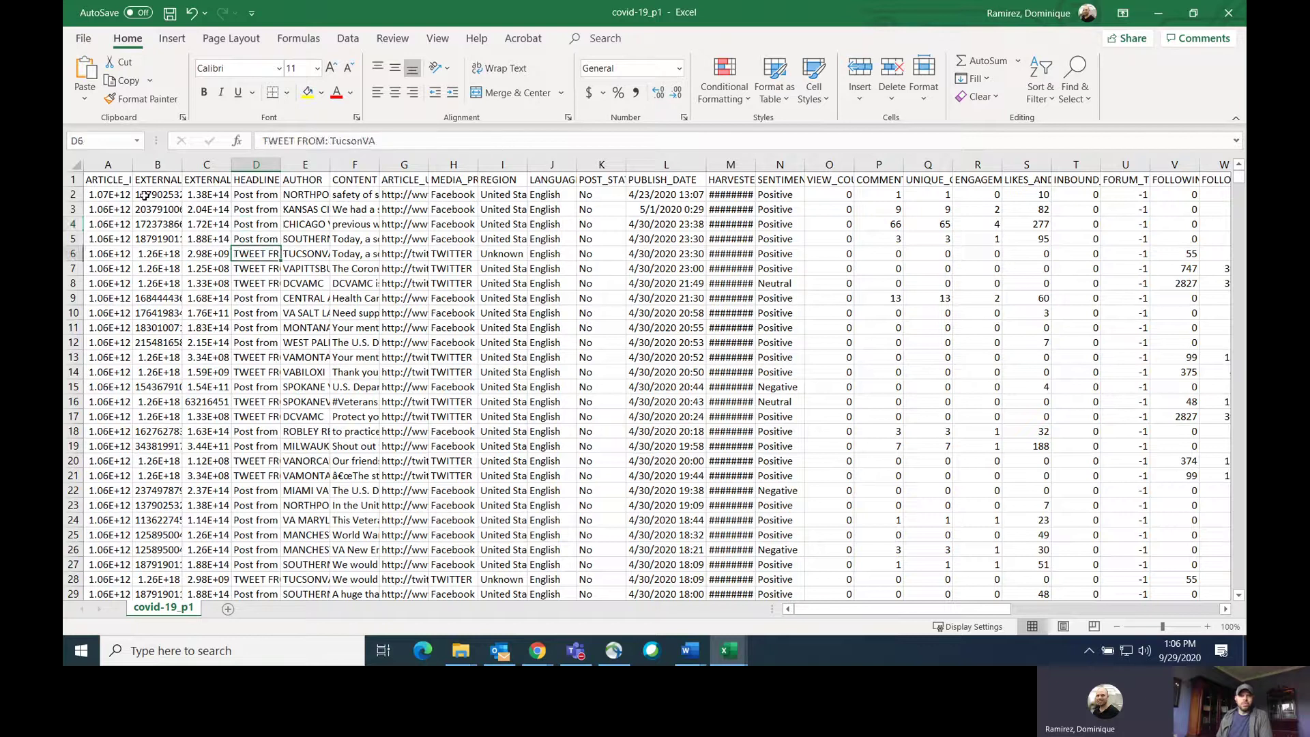
key(Up)
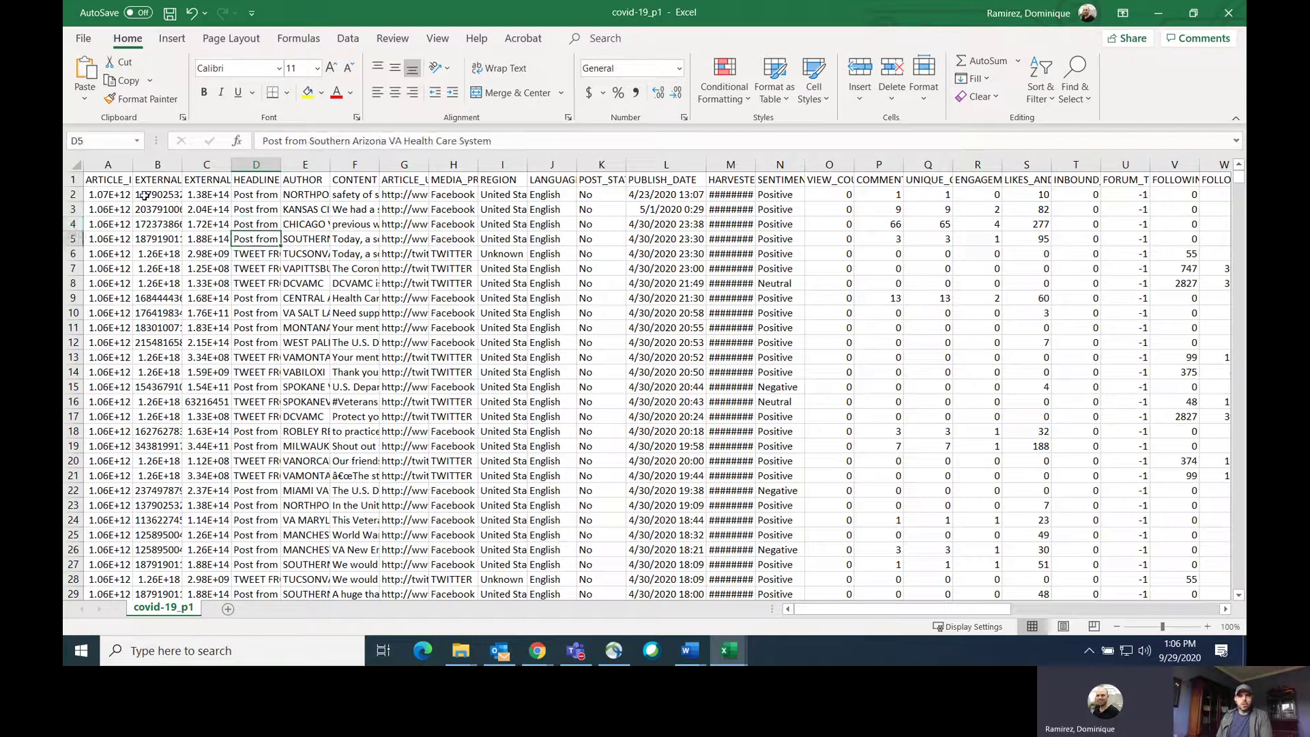
key(Up)
key(Up)
key(Down)
key(Down)
key(Down)
key(Down)
key(Down)
key(Down)
key(Down)
key(Down)
key(Down)
key(Down)
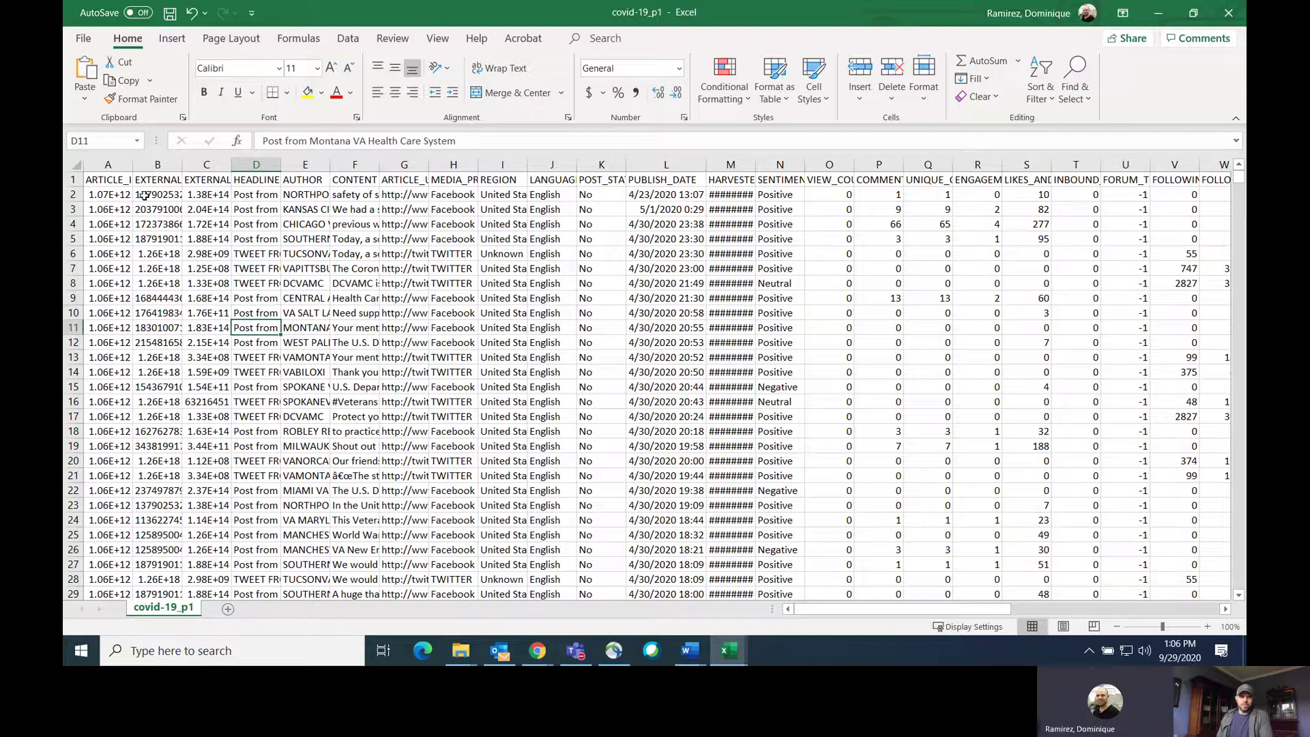
key(Up)
key(Up)
key(Up)
key(Up)
key(Up)
key(Up)
key(Up)
key(Up)
key(Up)
key(Up)
key(Up)
key(Up)
key(Right)
key(Down)
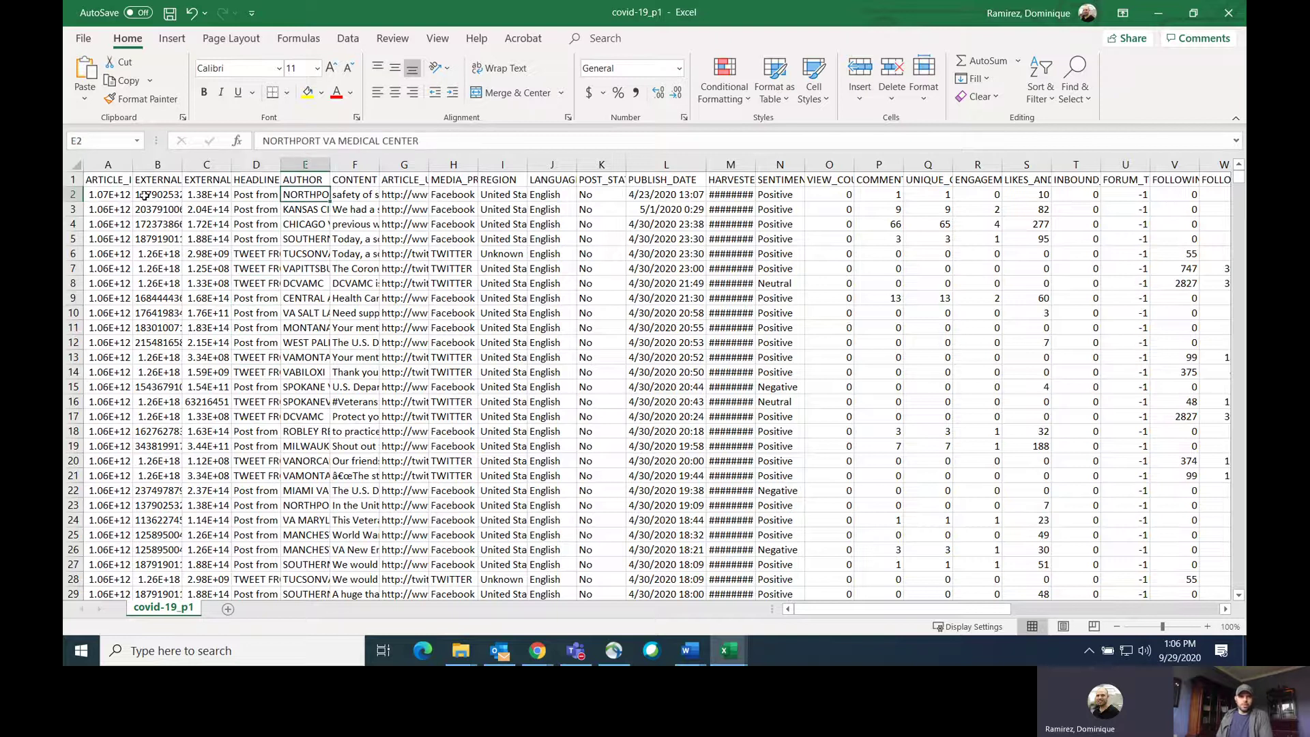
key(Up)
key(Right)
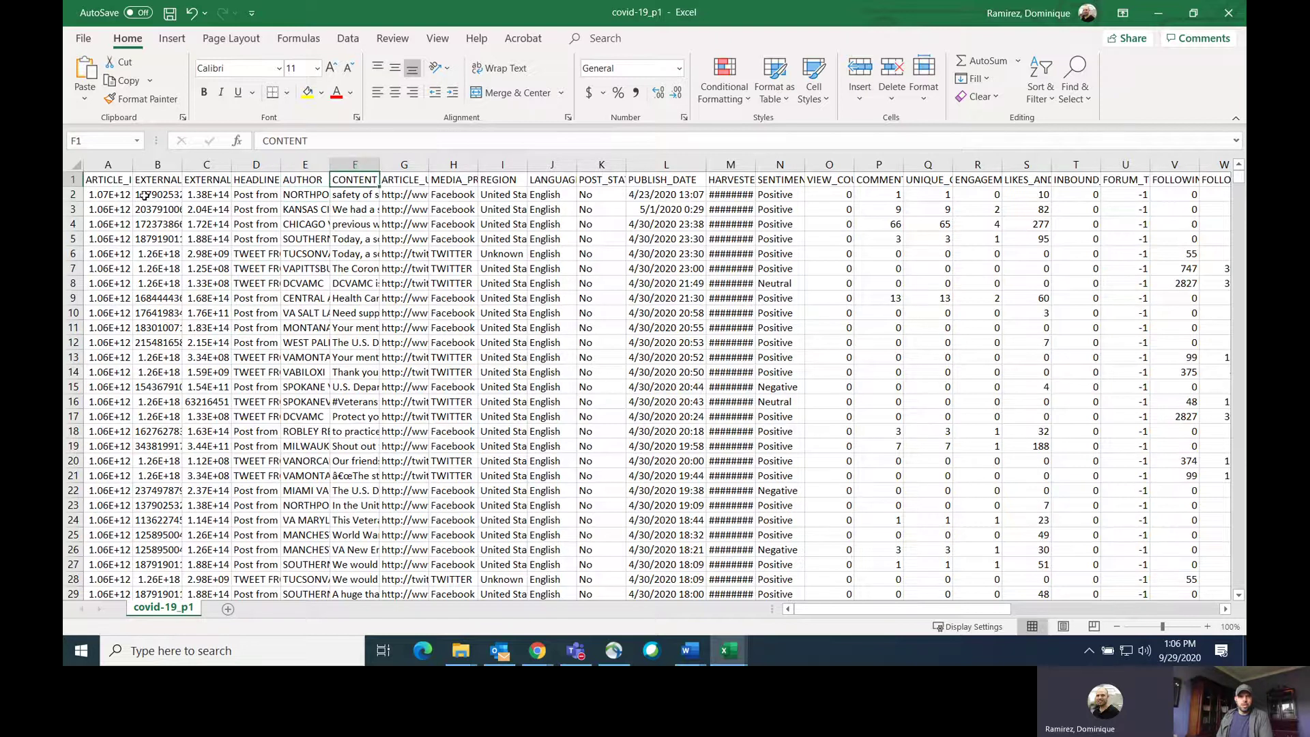
key(Down)
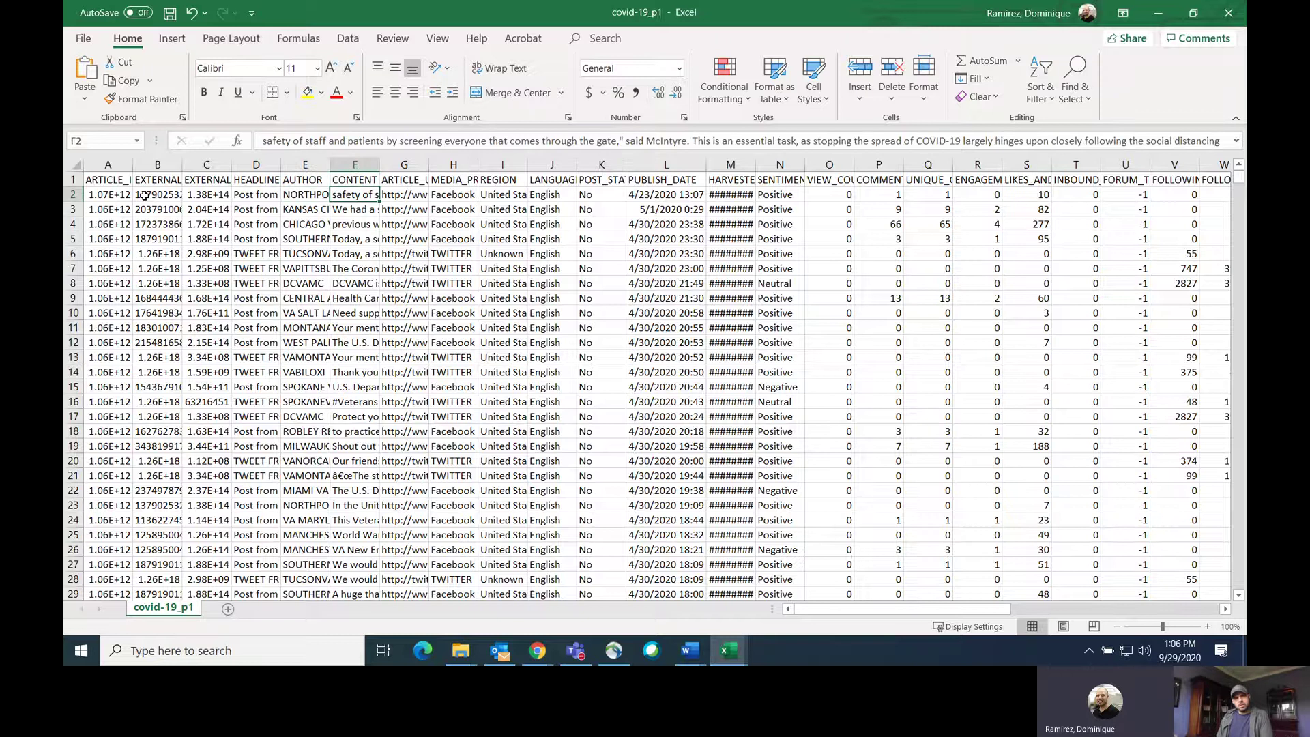
key(Down)
key(Down)
key(Down)
key(Down)
key(Down)
key(Down)
key(Down)
key(Down)
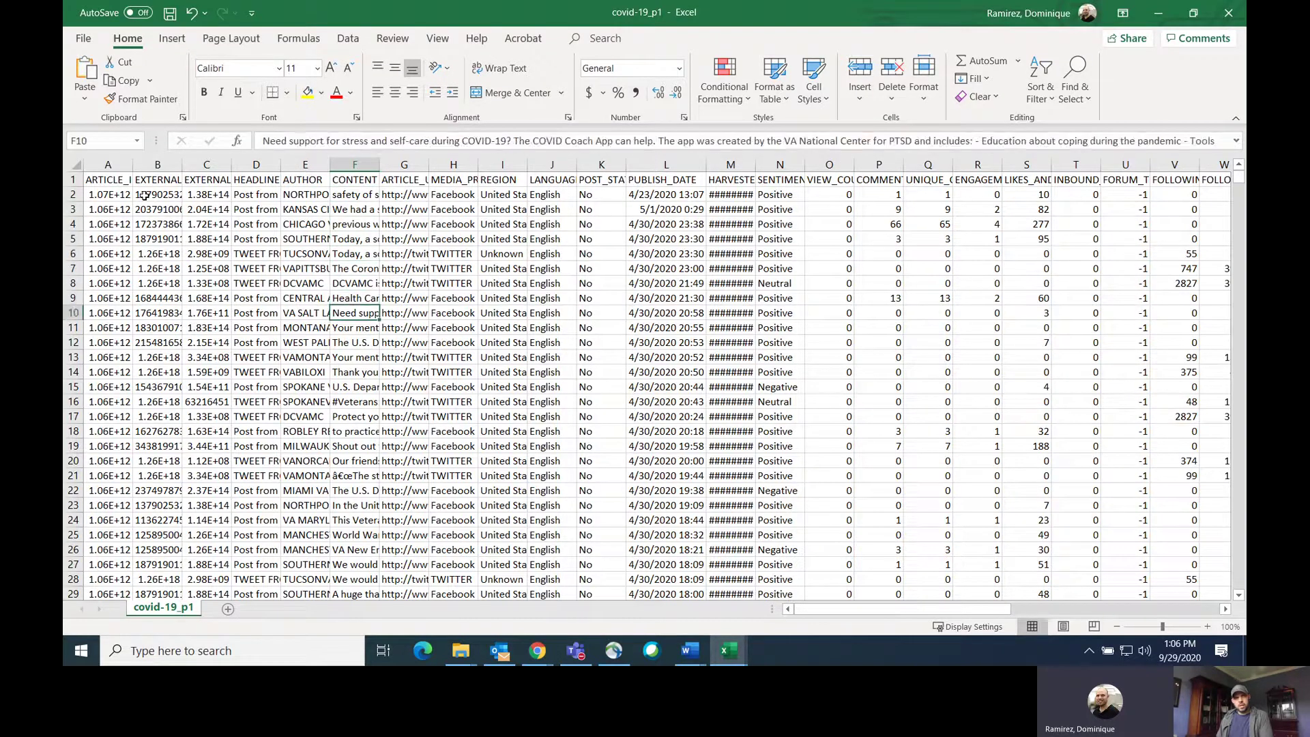
key(Down)
key(Down)
key(Up)
key(Up)
key(Up)
key(Up)
key(Up)
key(Up)
key(Up)
key(Up)
key(Up)
key(Up)
key(Up)
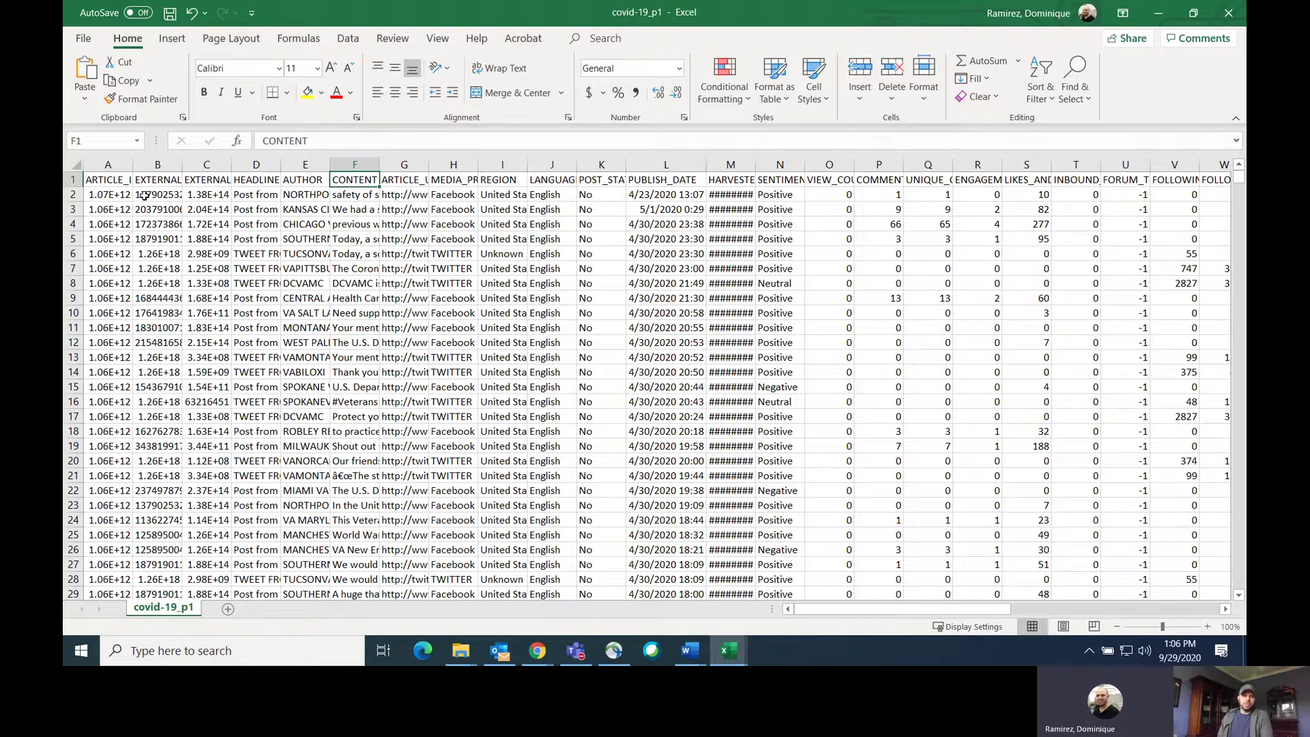
key(Right)
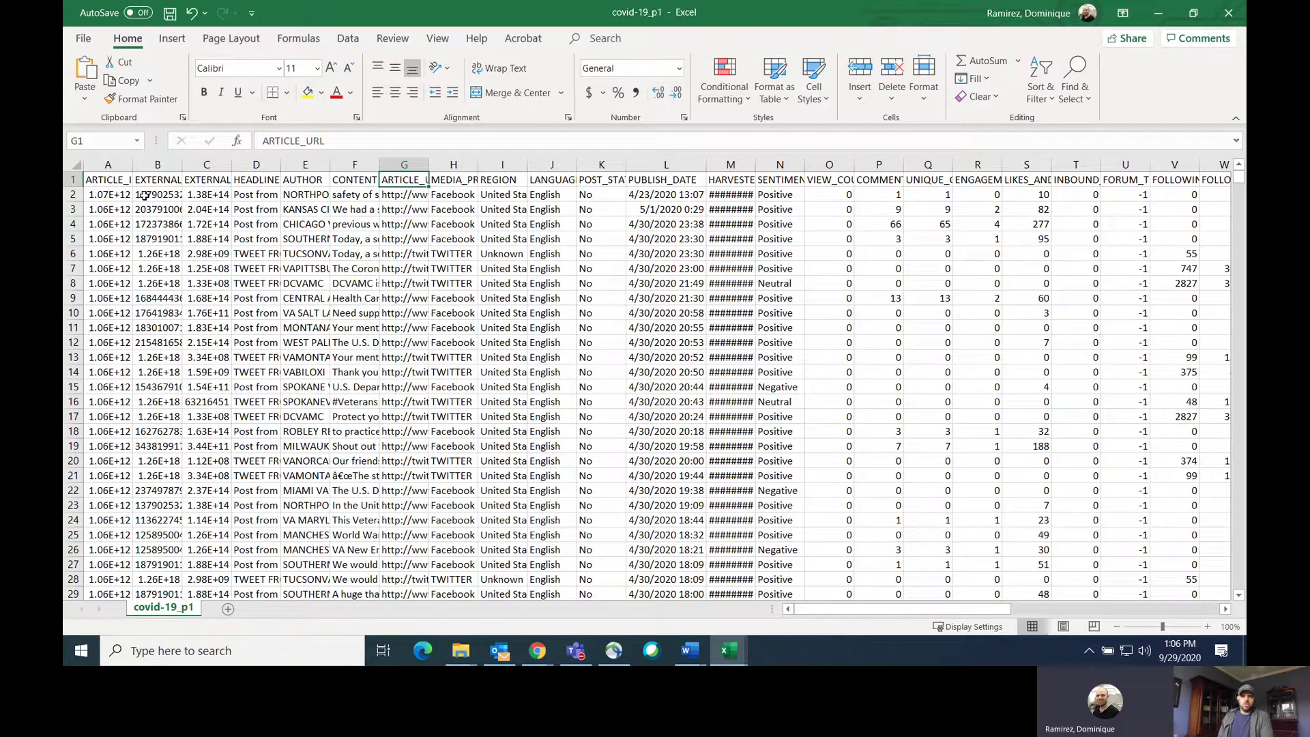
key(Down)
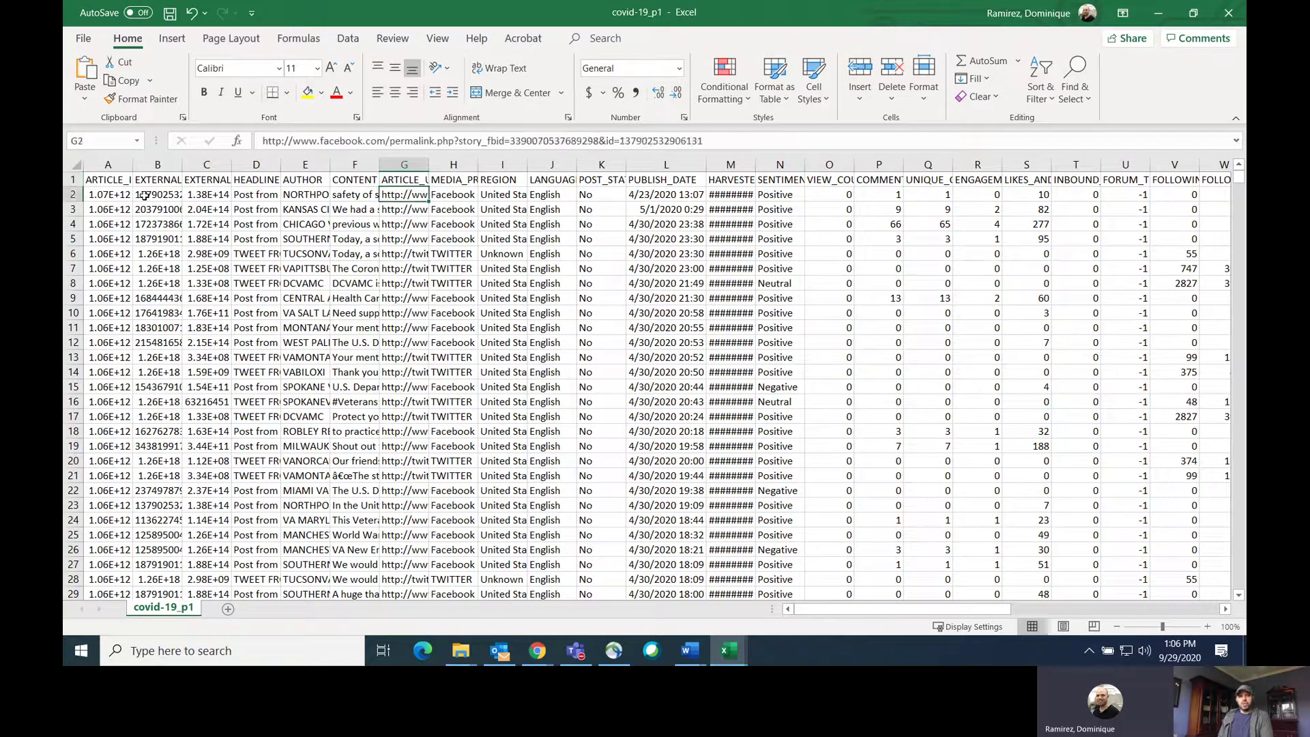
key(Down)
key(Down)
key(Down)
key(Down)
key(Down)
key(Down)
key(Down)
key(Down)
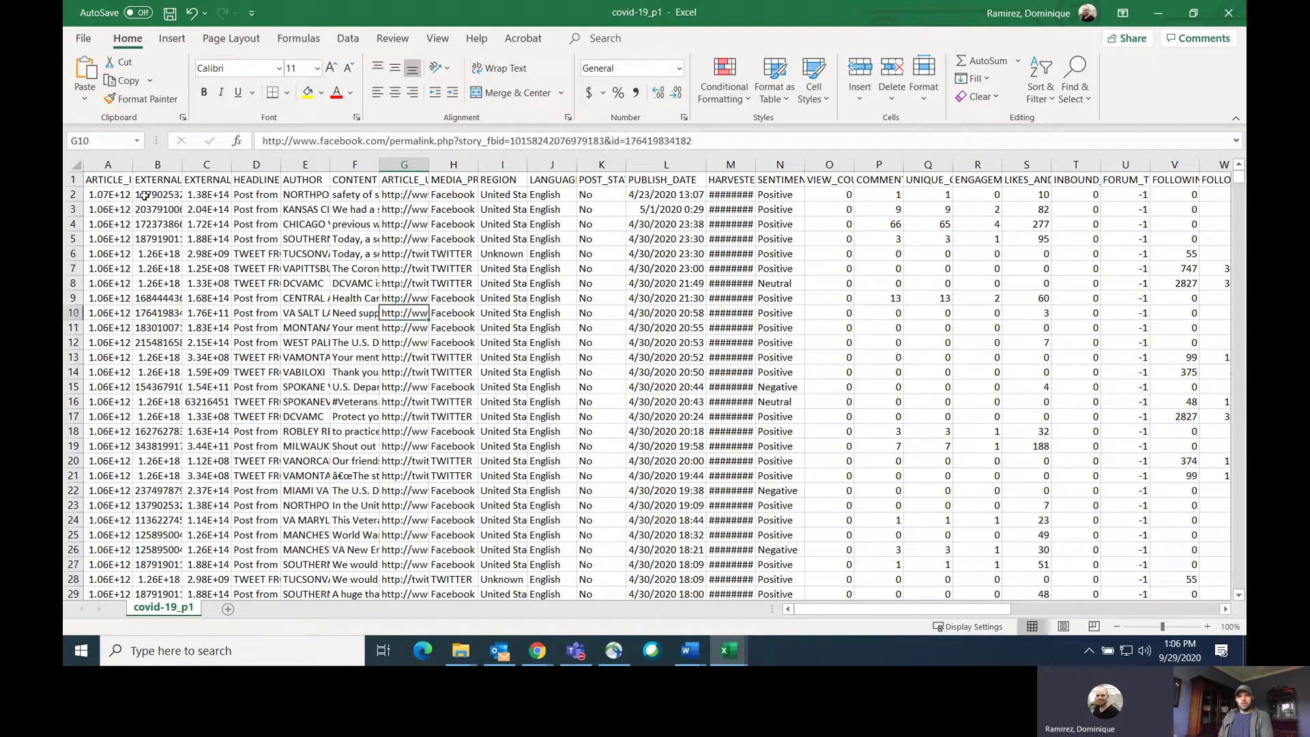
key(Down)
key(Down)
key(Down)
key(Down)
key(Up)
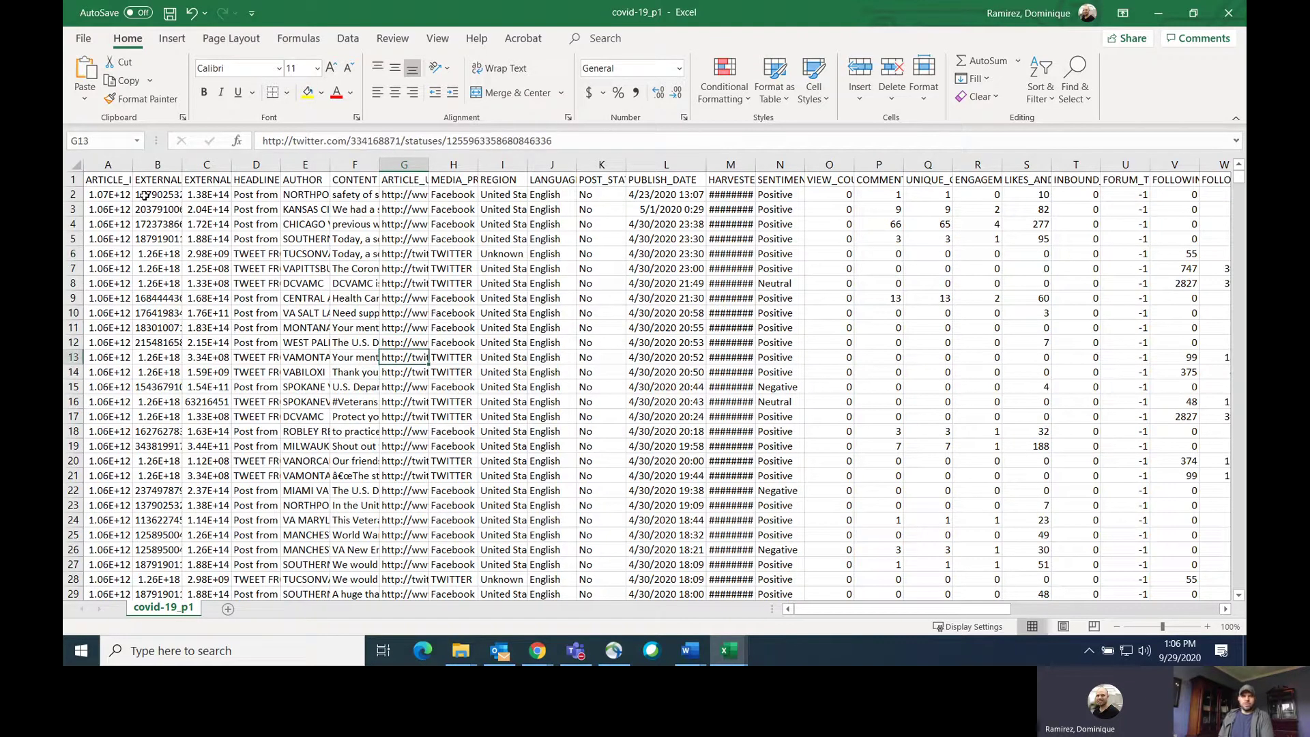
key(Up)
key(Up)
key(Up)
key(Up)
key(Up)
key(Up)
key(Up)
key(Up)
key(Up)
key(Up)
key(Up)
key(Up)
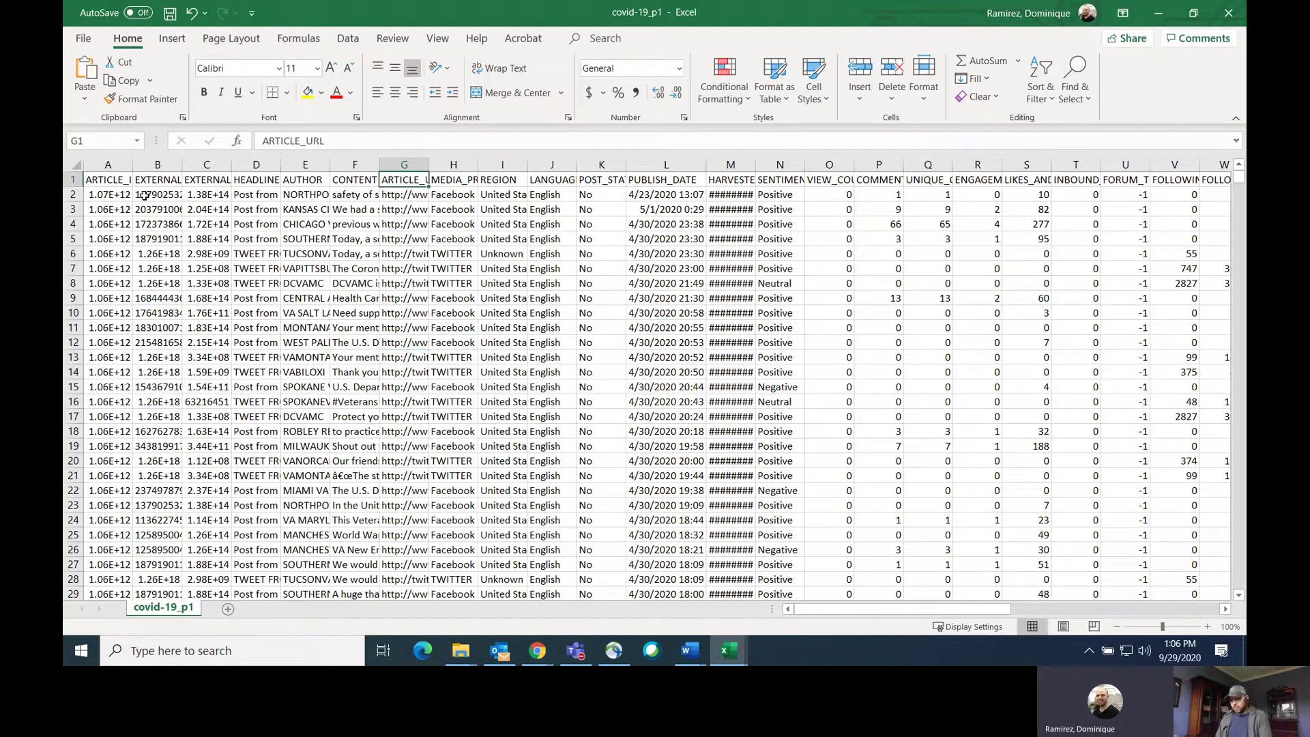
key(Home)
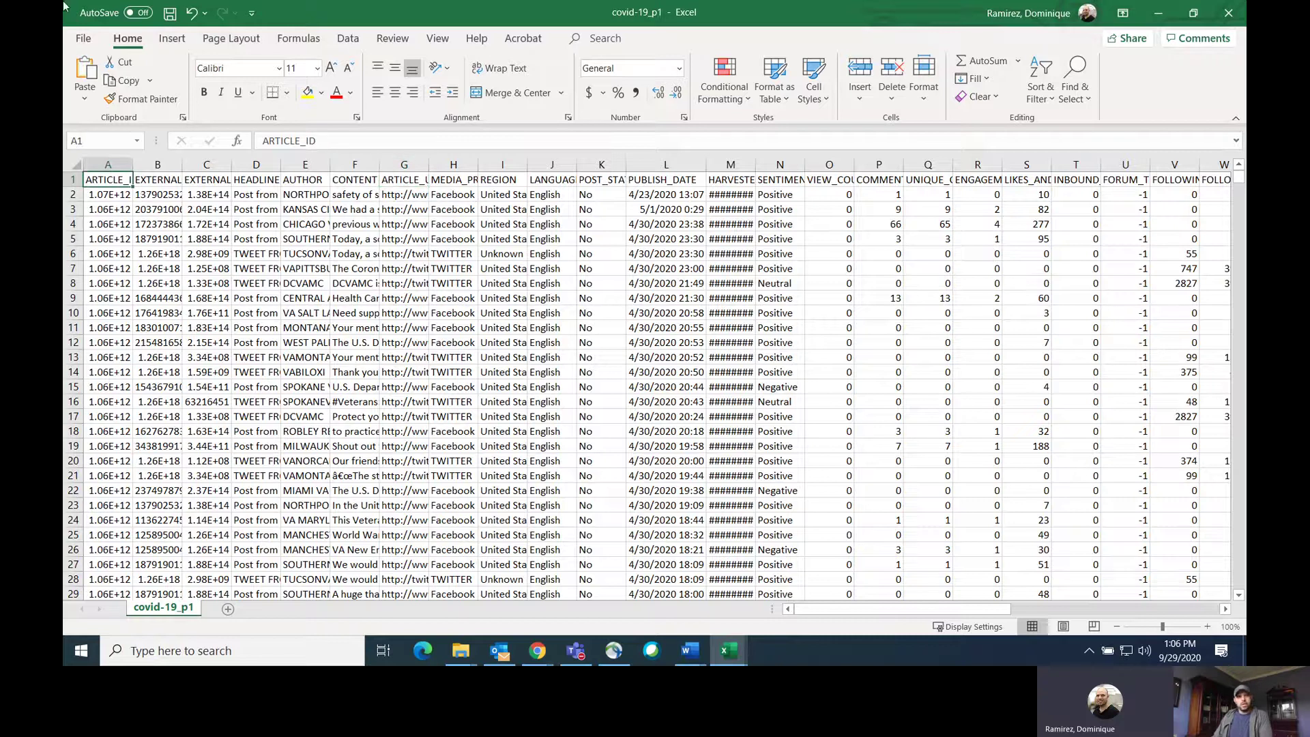
click(70, 162)
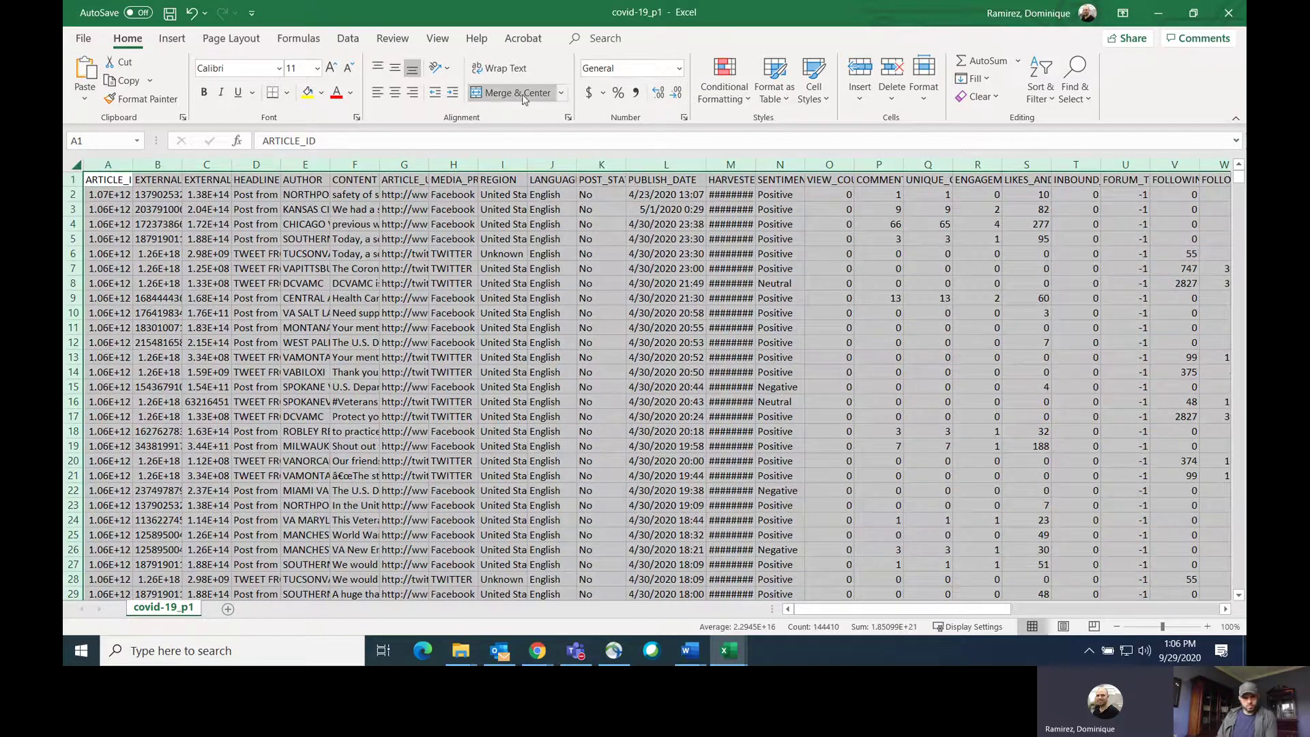
- Sort covid-19_p1 by LIKES_AND_VOTES, Largest to Smallest, through the Data > Sort dialog
click(347, 40)
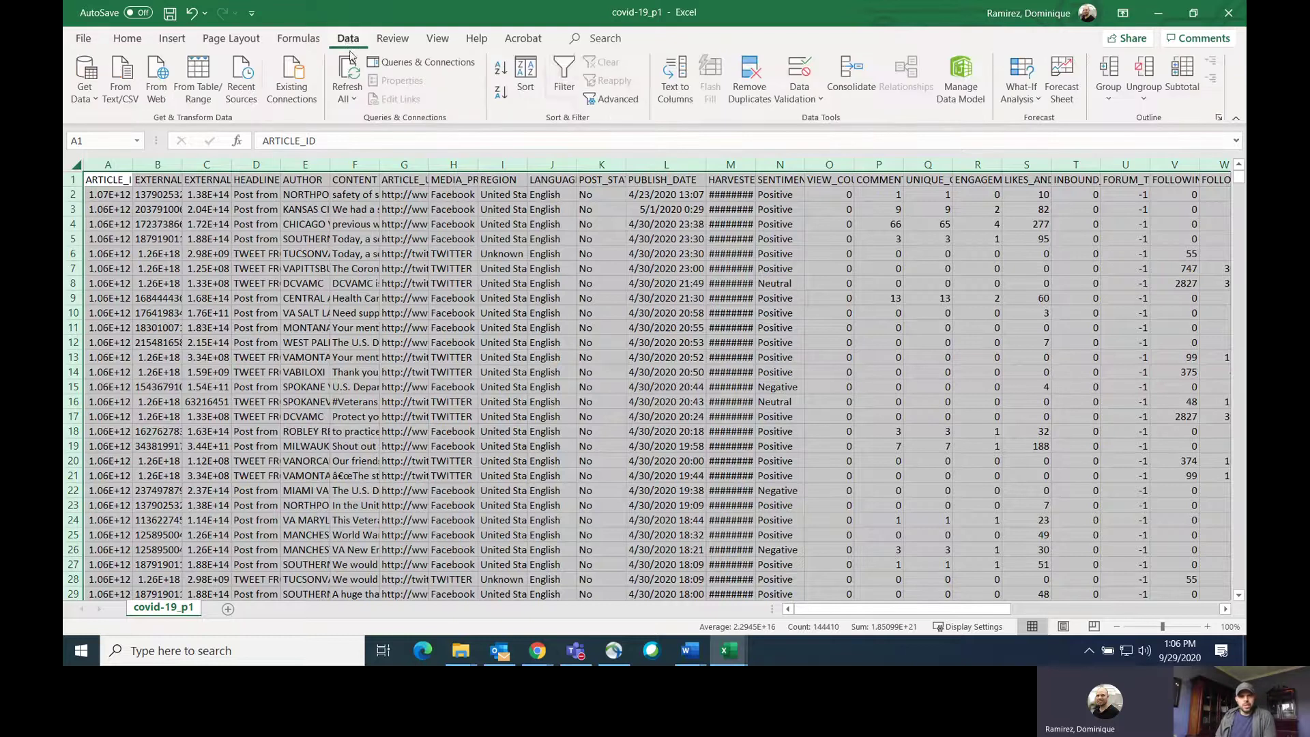
click(526, 73)
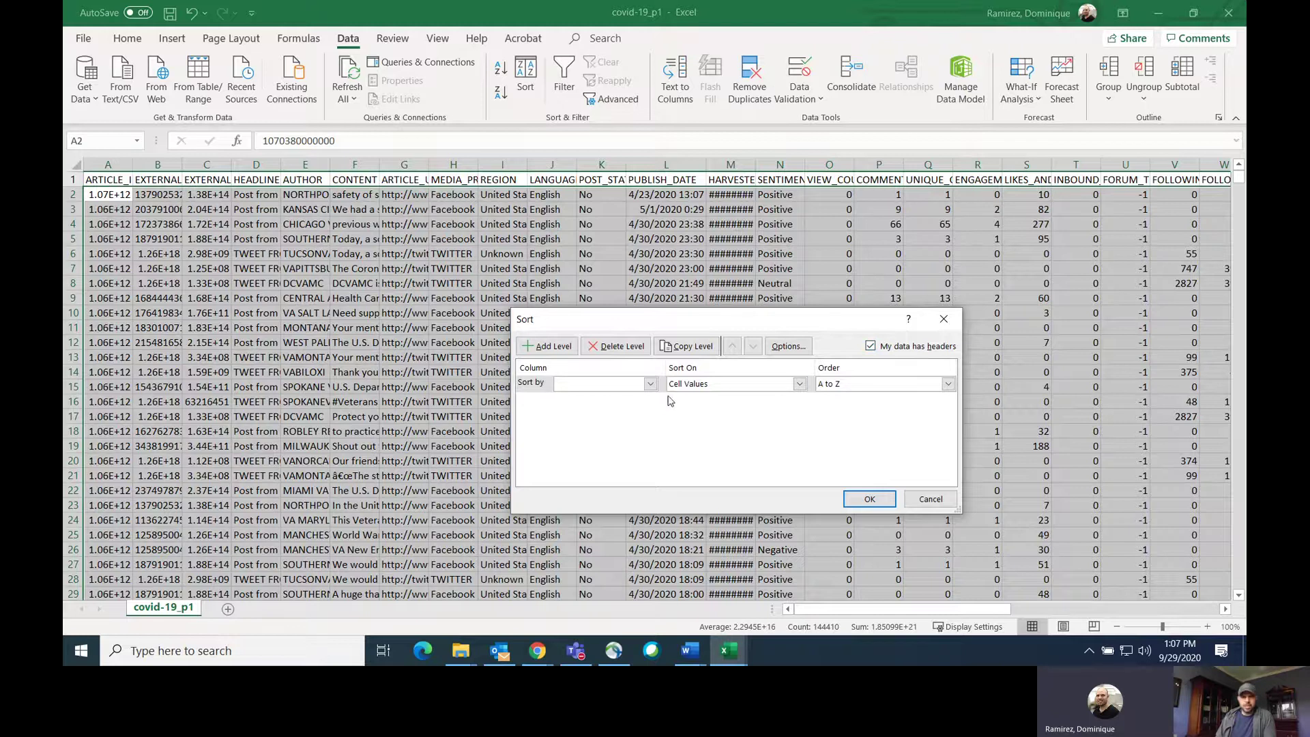
click(651, 384)
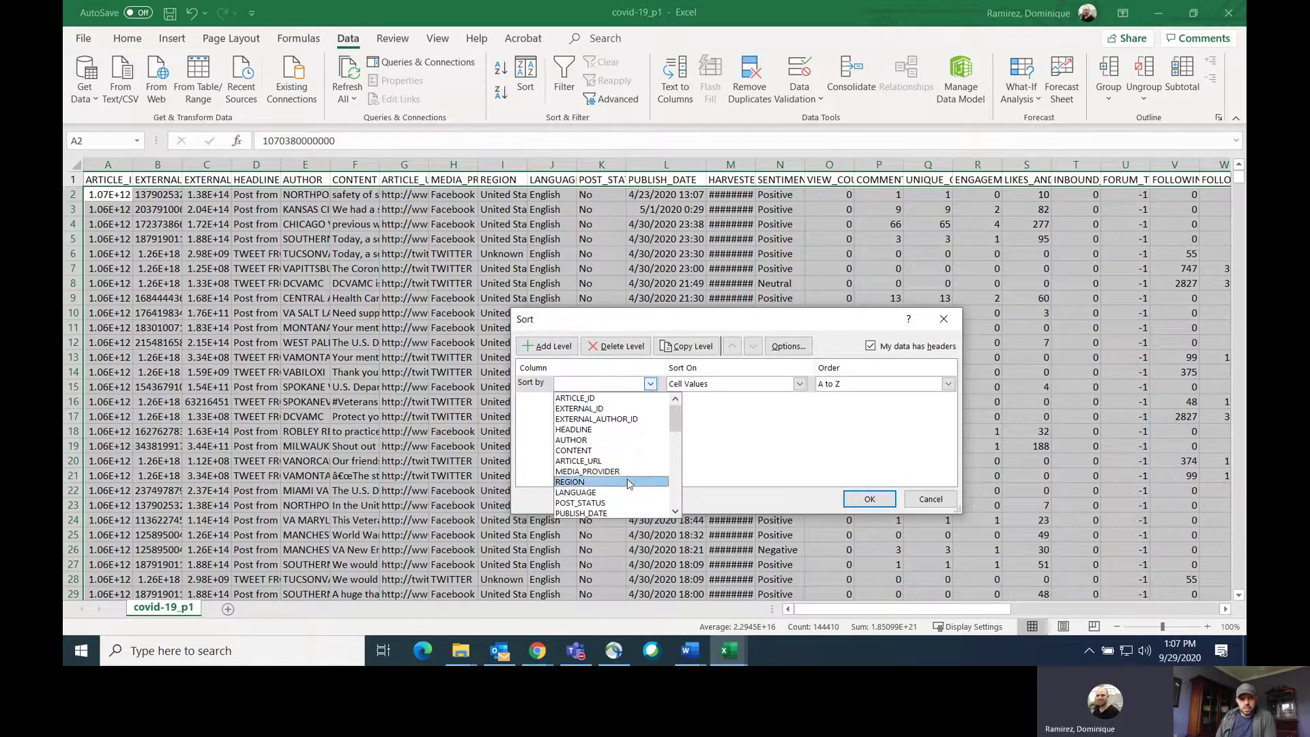
scroll(629, 480, down, 2)
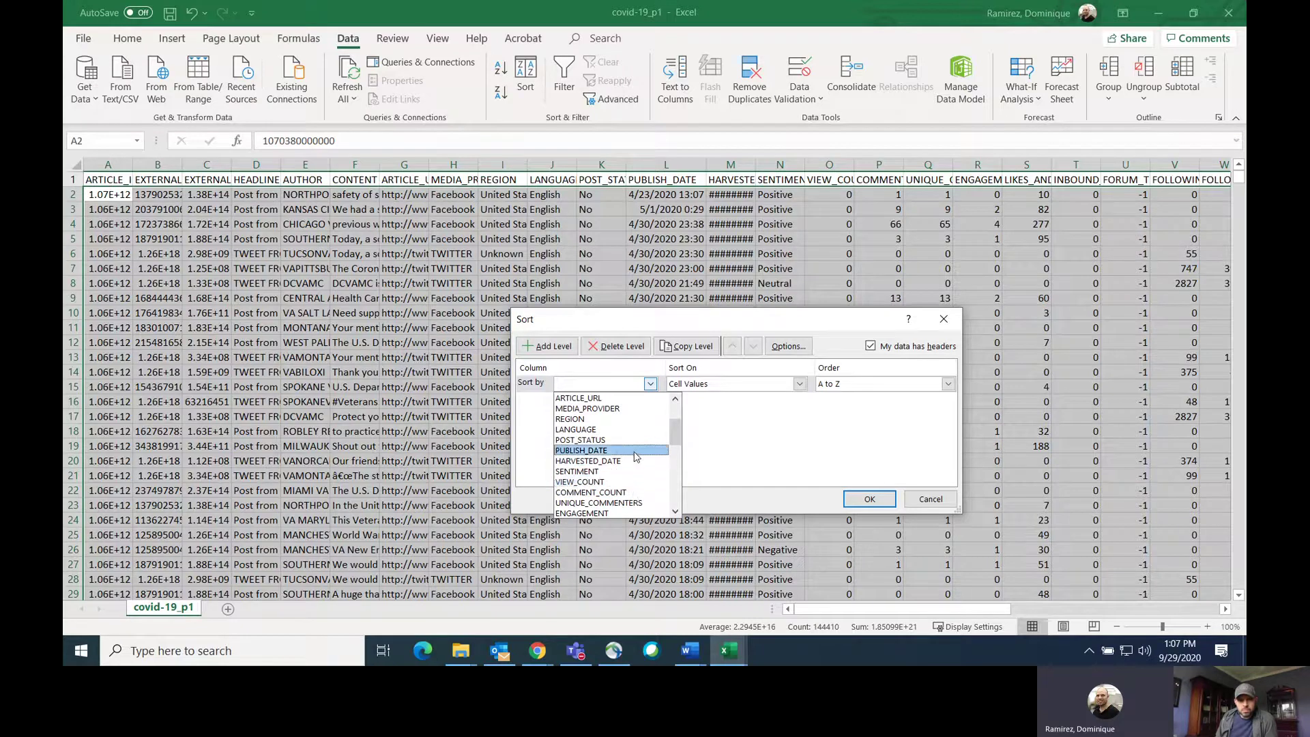
scroll(624, 478, down, 1)
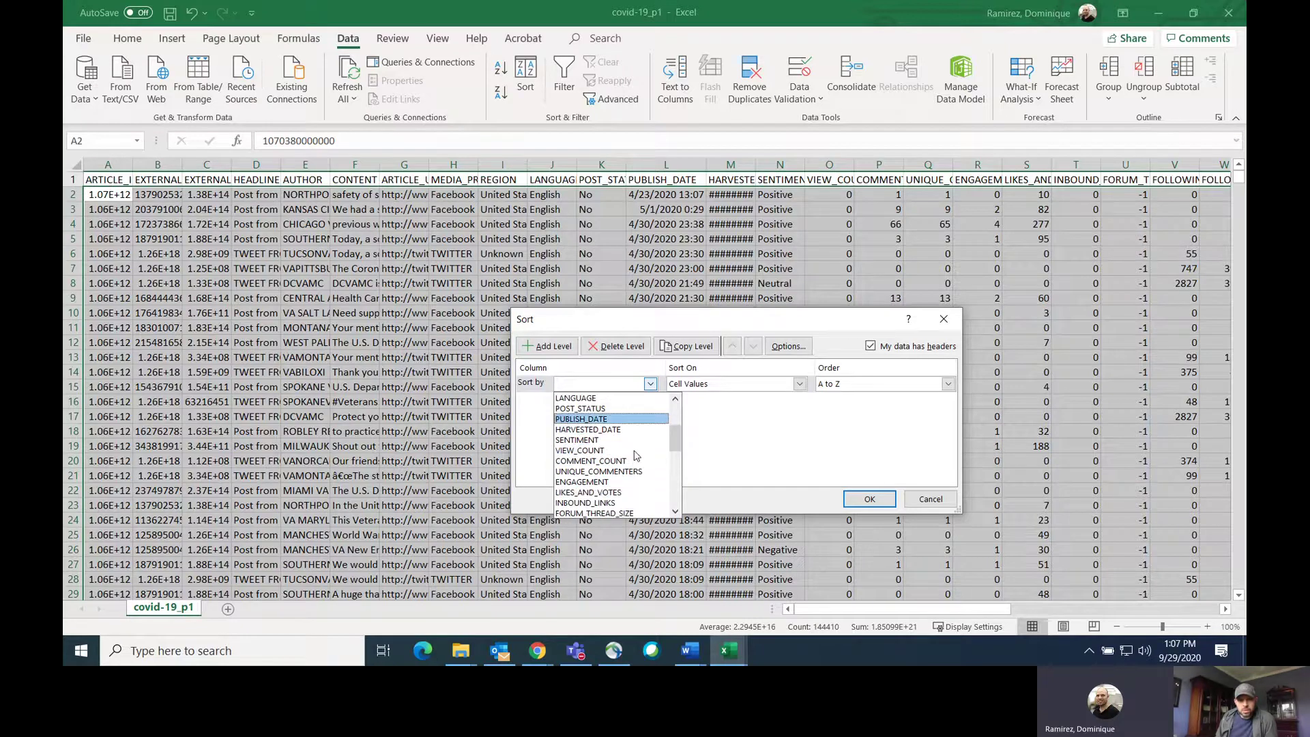
click(616, 493)
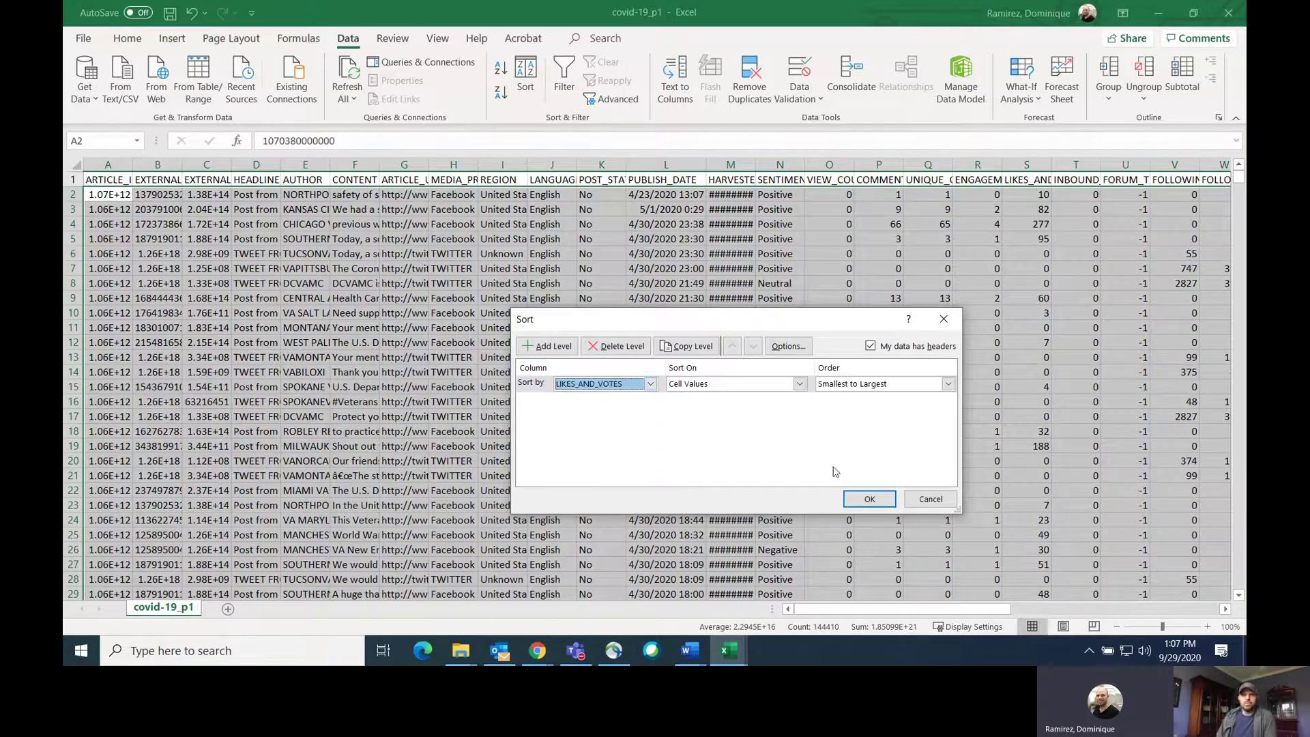
click(949, 384)
click(890, 410)
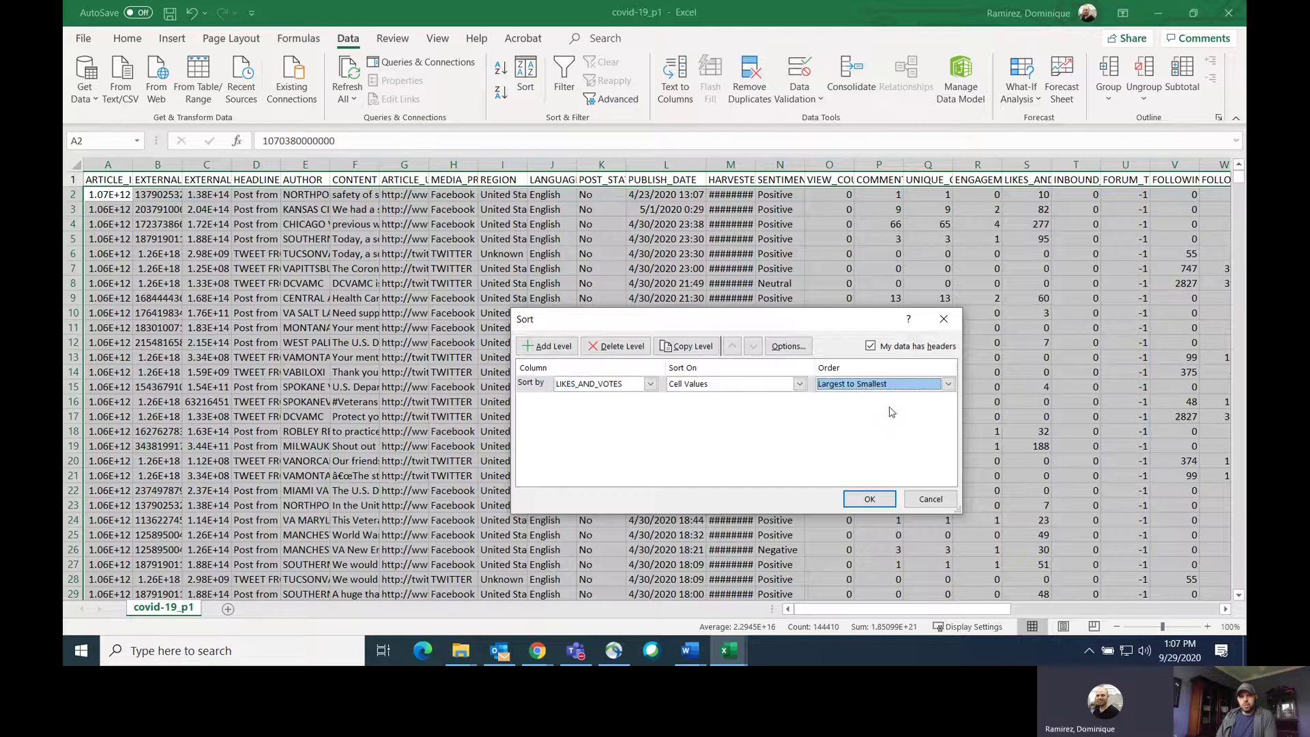
click(870, 500)
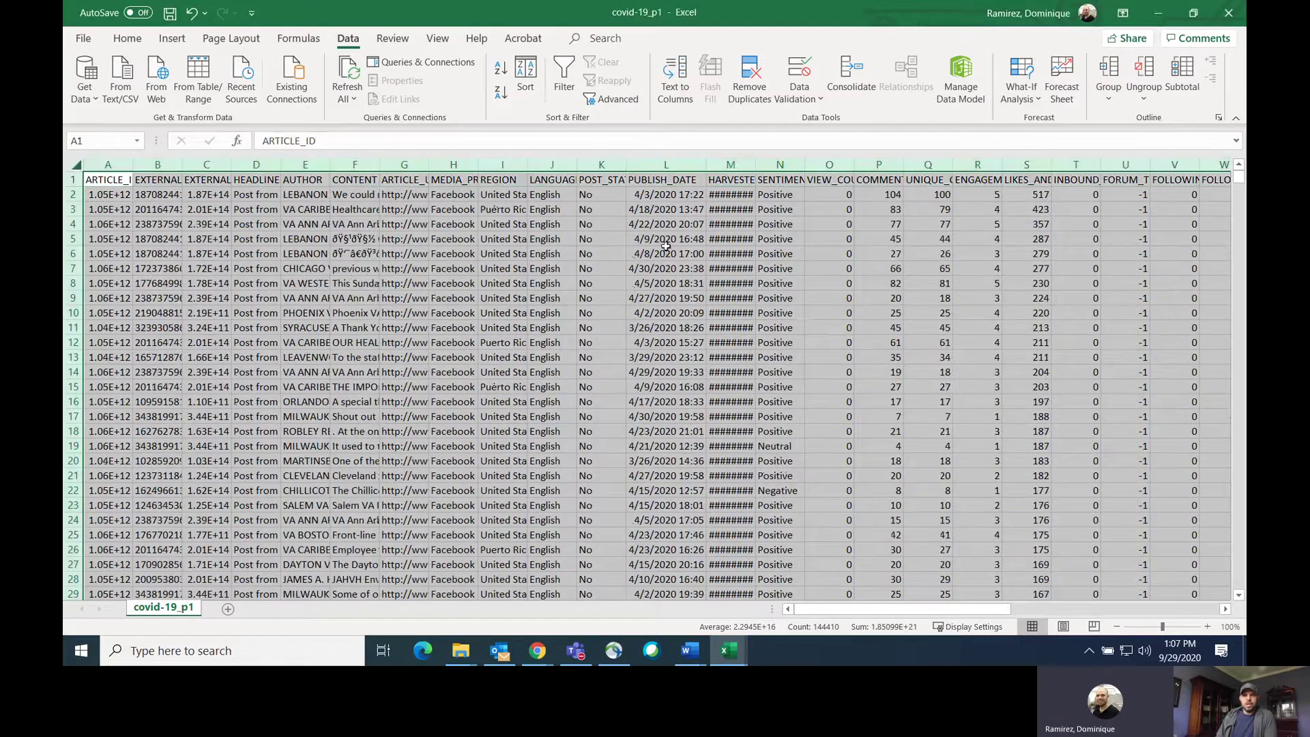
- Review the top LIKES_AND_VOTES values in column S, from 517 downward, then bring up the workbook previews
click(932, 224)
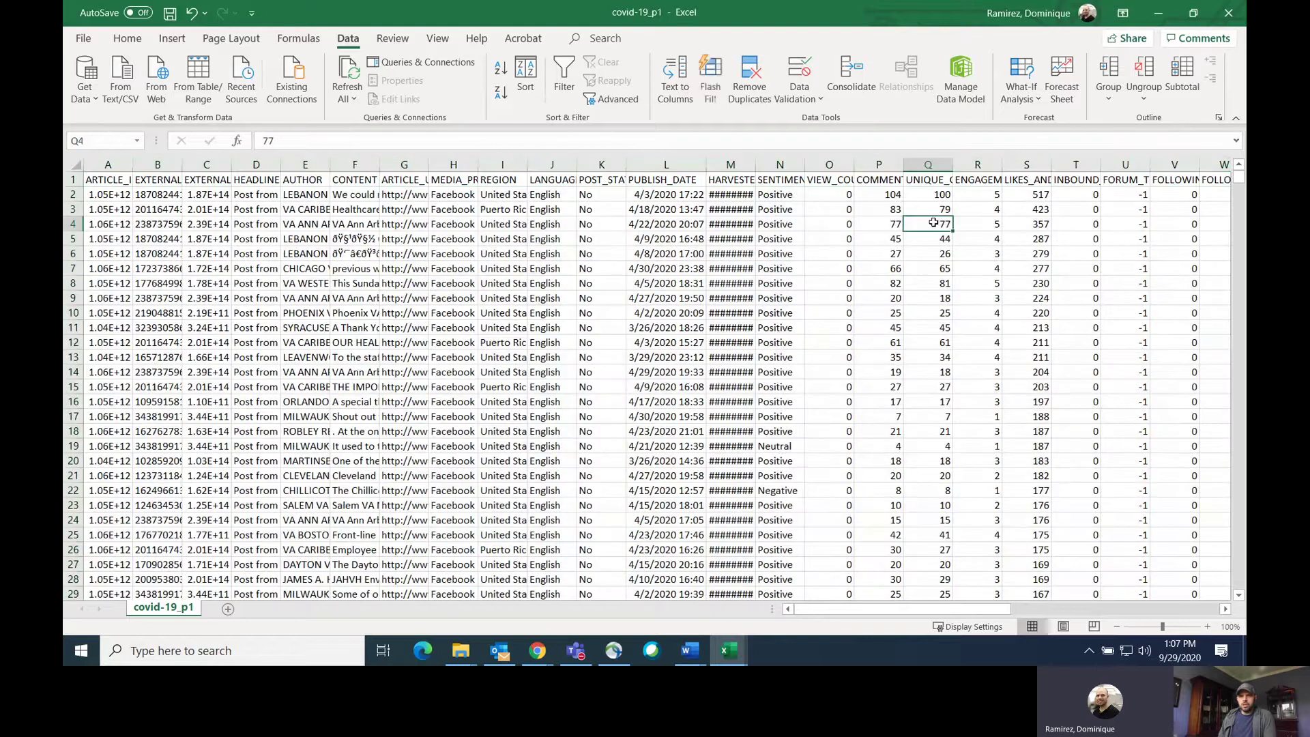
key(Right)
key(Right)
key(Up)
key(Up)
key(Up)
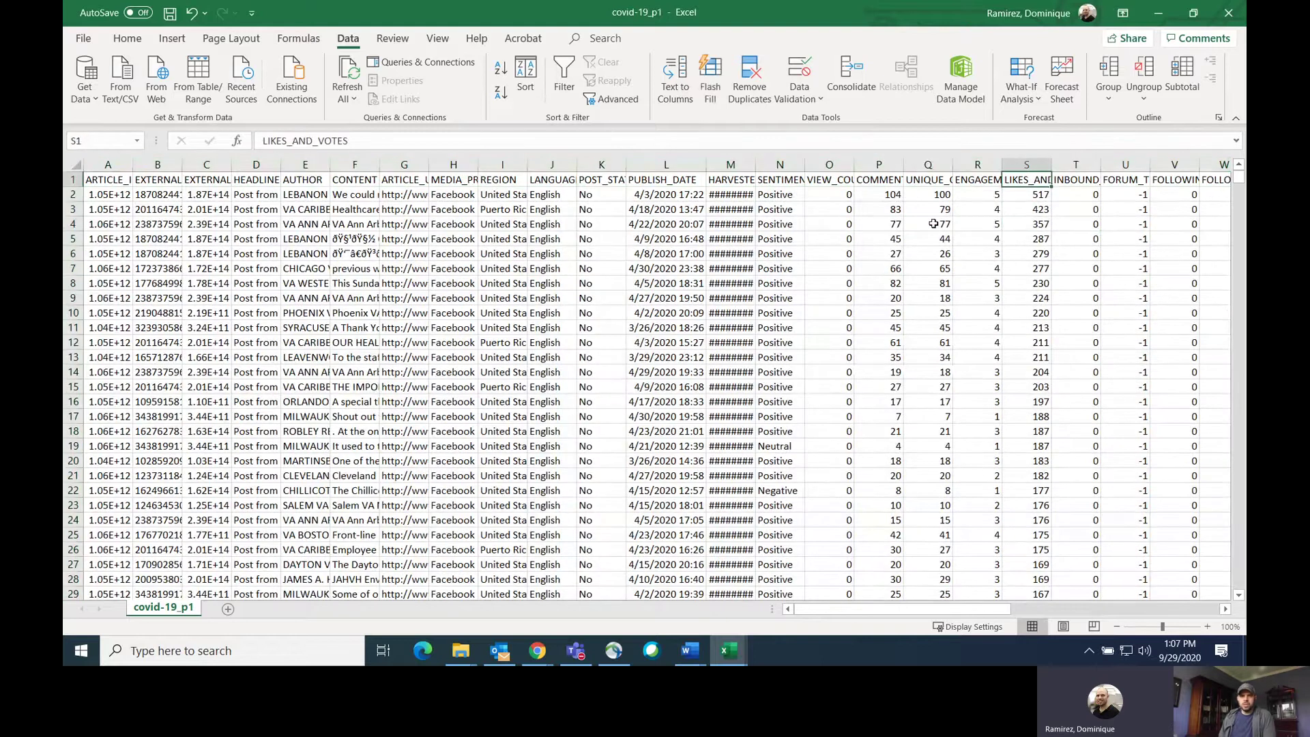
key(Down)
key(Down)
key(Down)
key(Down)
key(Down)
key(Down)
key(Down)
key(Down)
key(Down)
key(Down)
key(Down)
key(Down)
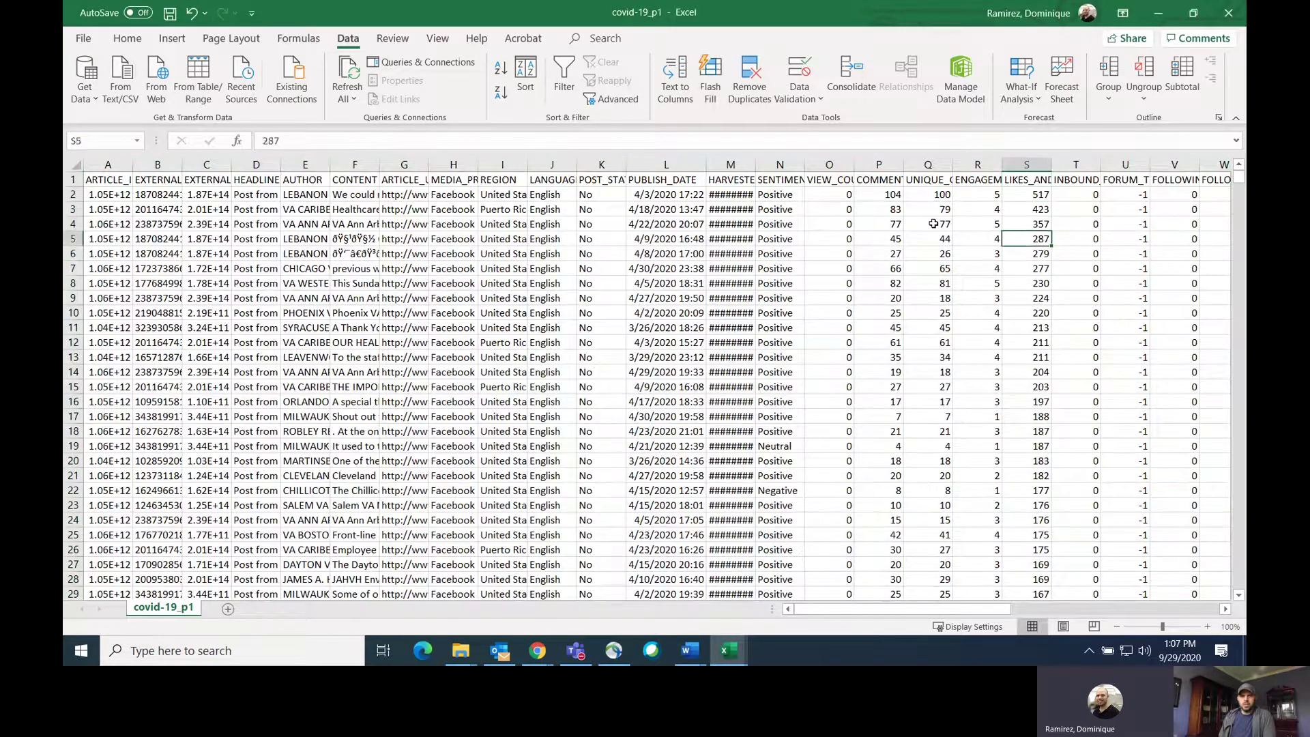
key(Down)
key(Down)
key(Down)
key(Down)
key(Down)
key(Down)
key(Down)
key(Down)
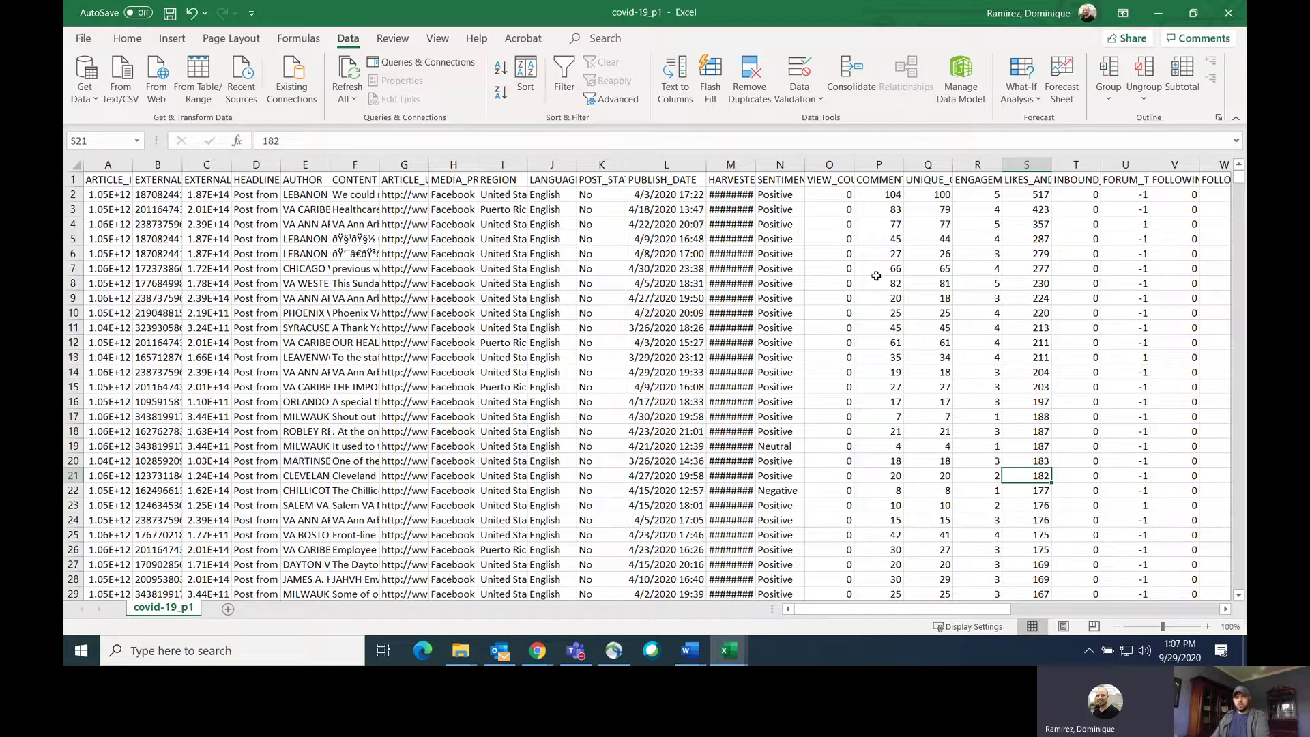
click(732, 652)
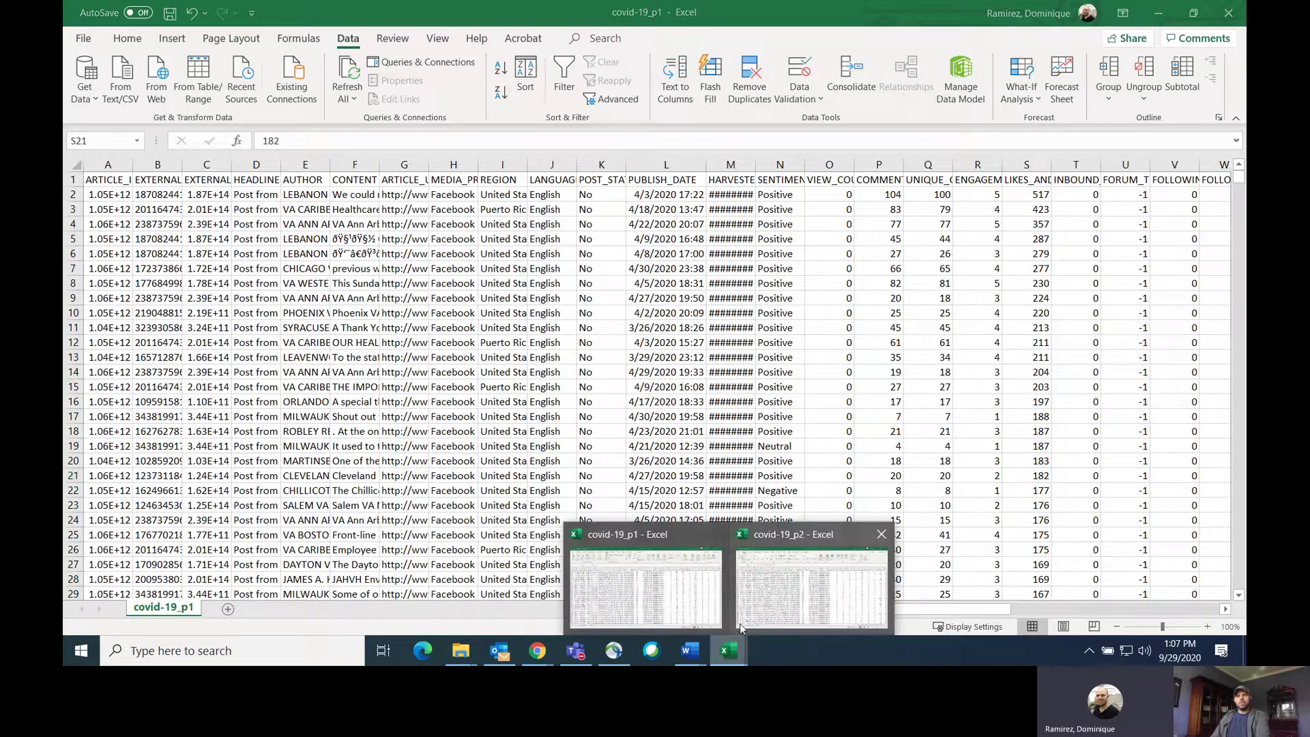
- Switch between the open workbooks and settle on covid-19_p2
click(815, 579)
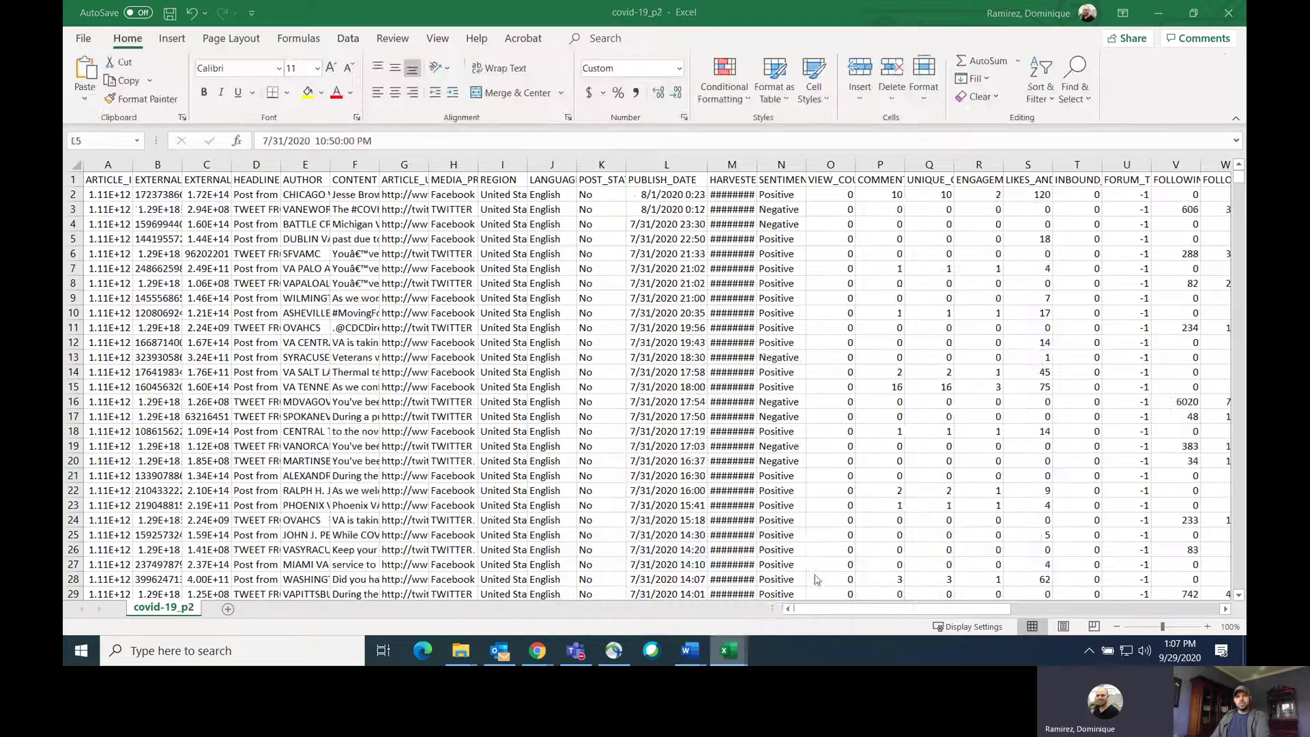
click(729, 652)
click(699, 590)
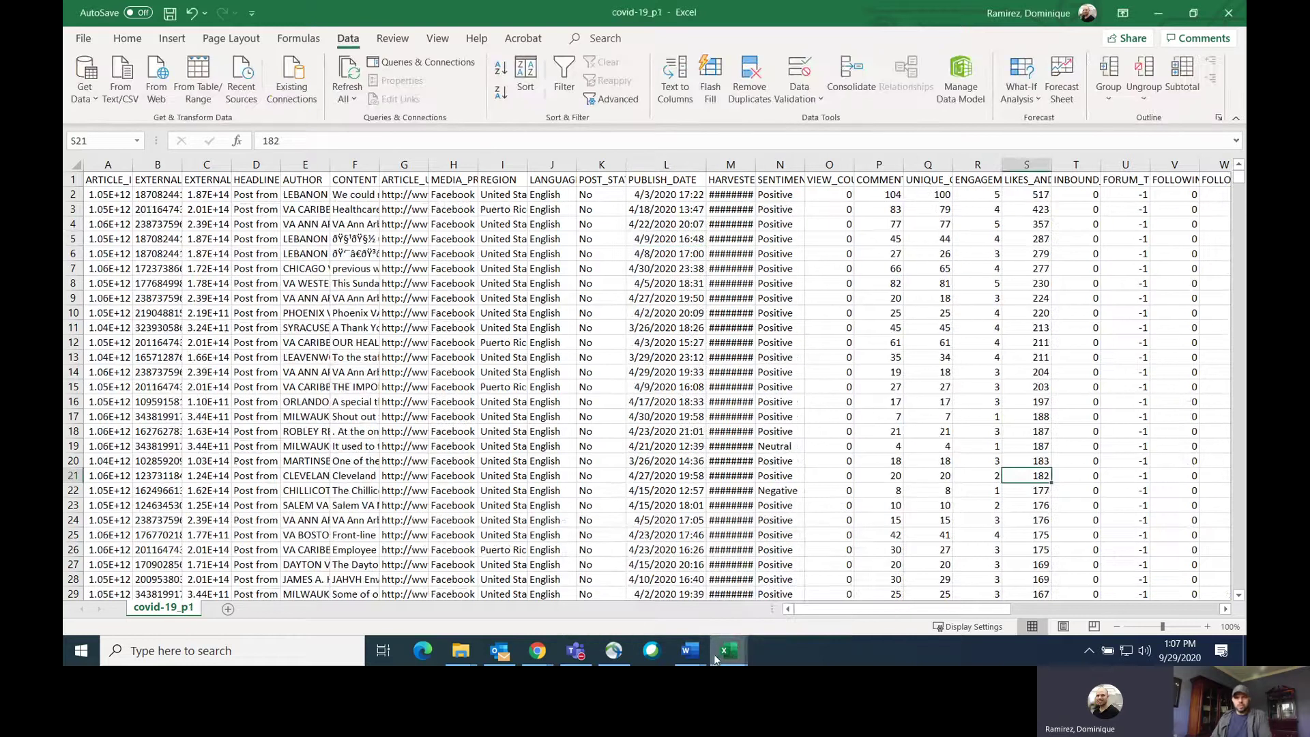
click(734, 657)
click(769, 602)
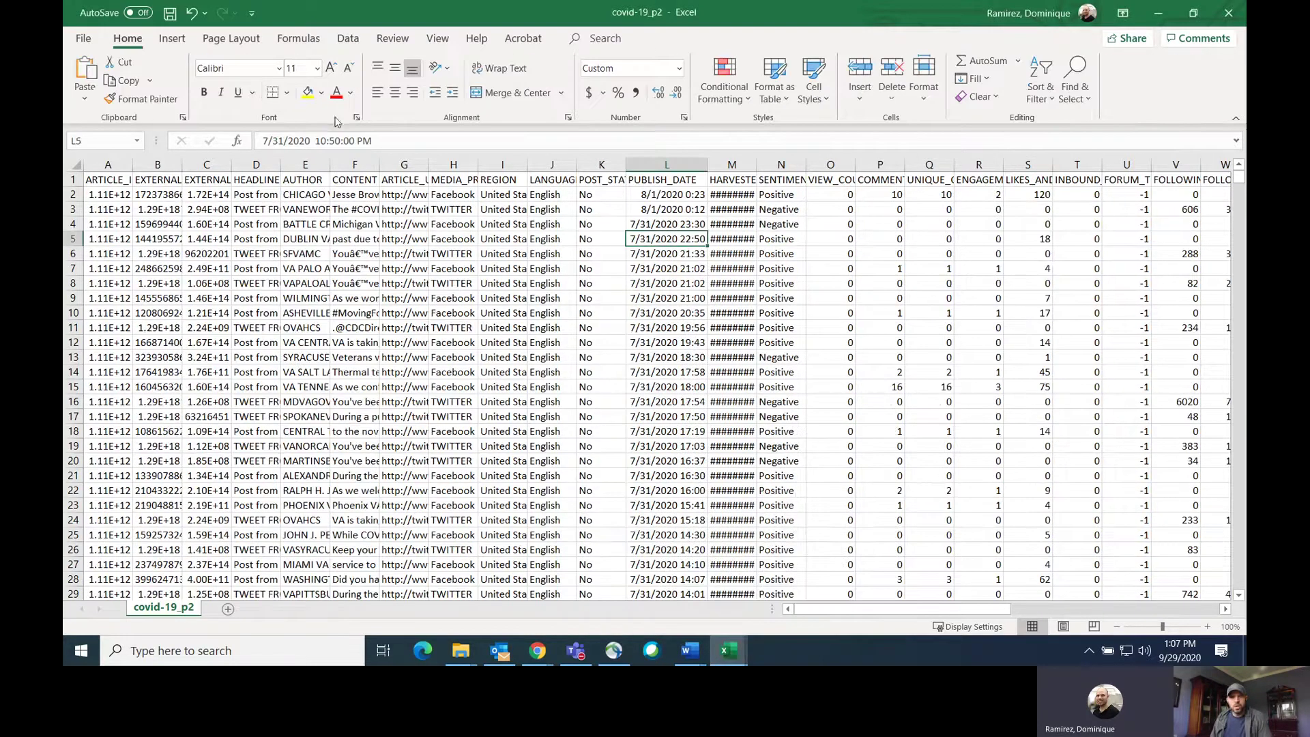
- Sort the whole covid-19_p2 sheet by LIKES_AND_VOTES, Largest to Smallest, topping at 566
click(66, 165)
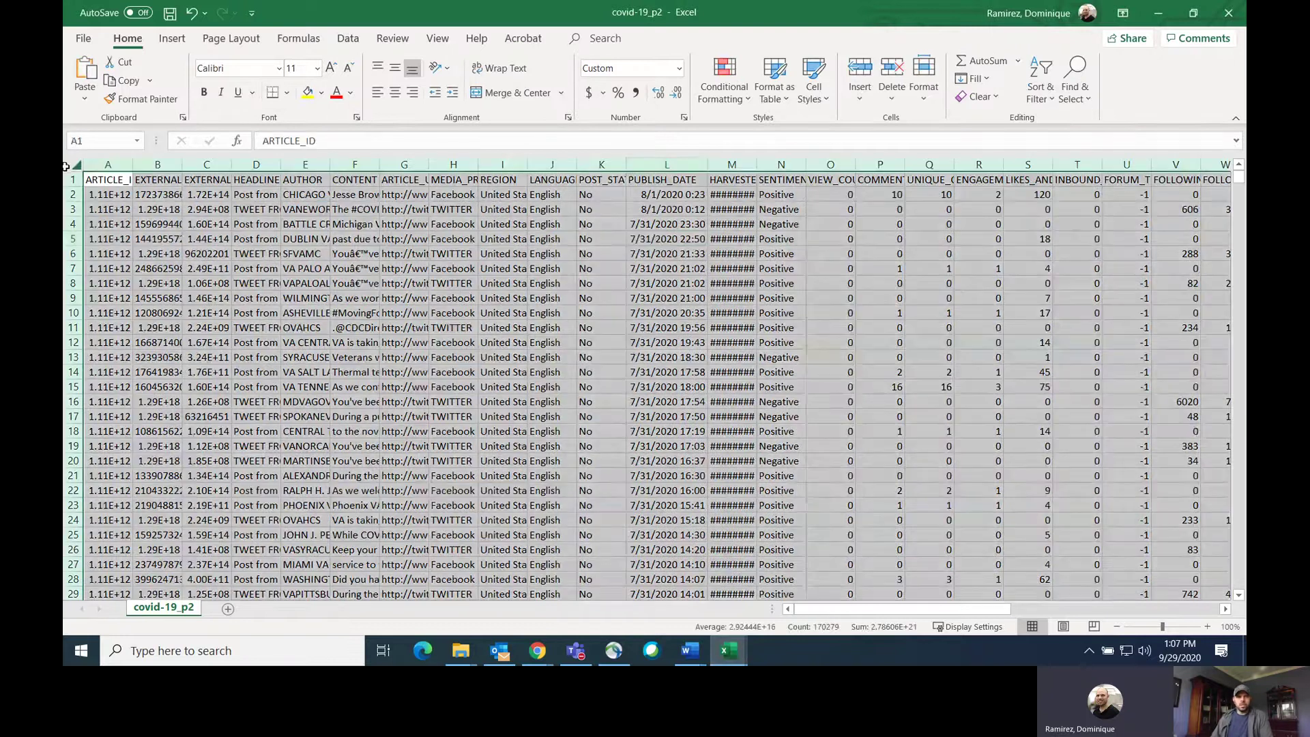
click(347, 39)
click(527, 75)
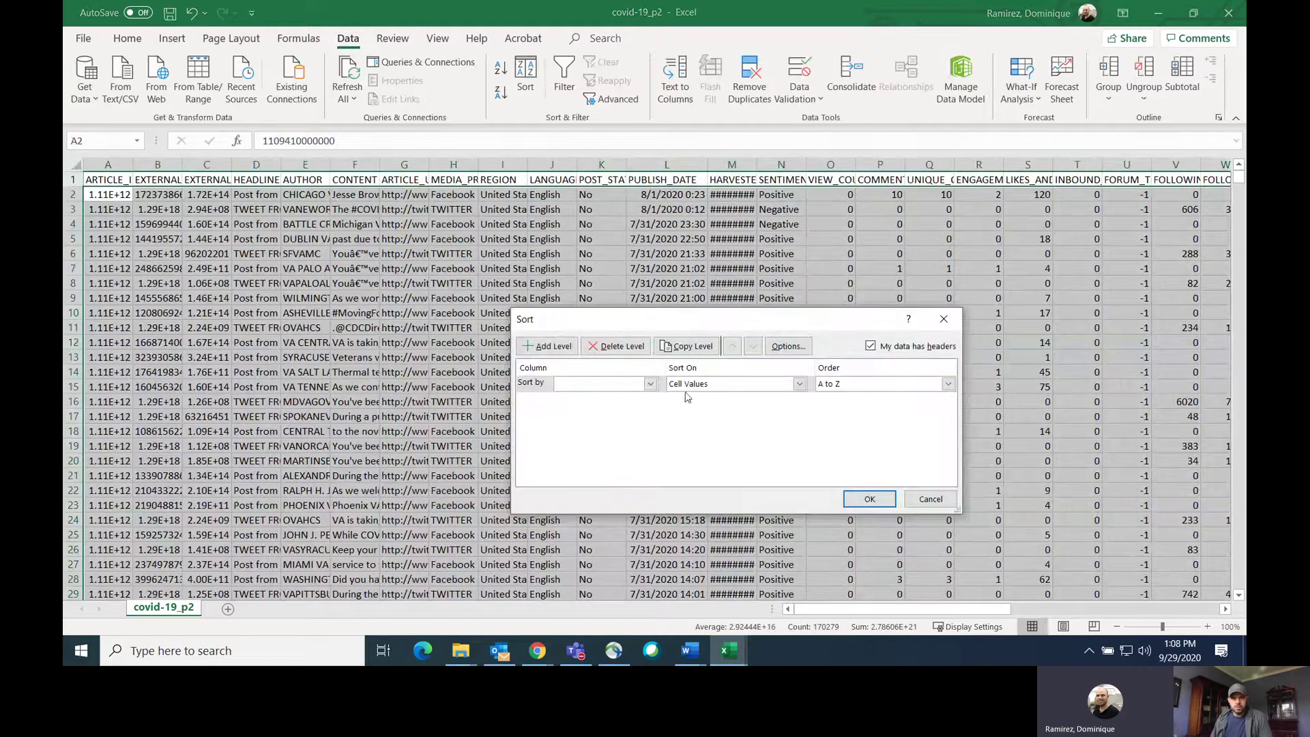
click(650, 384)
scroll(631, 429, down, 3)
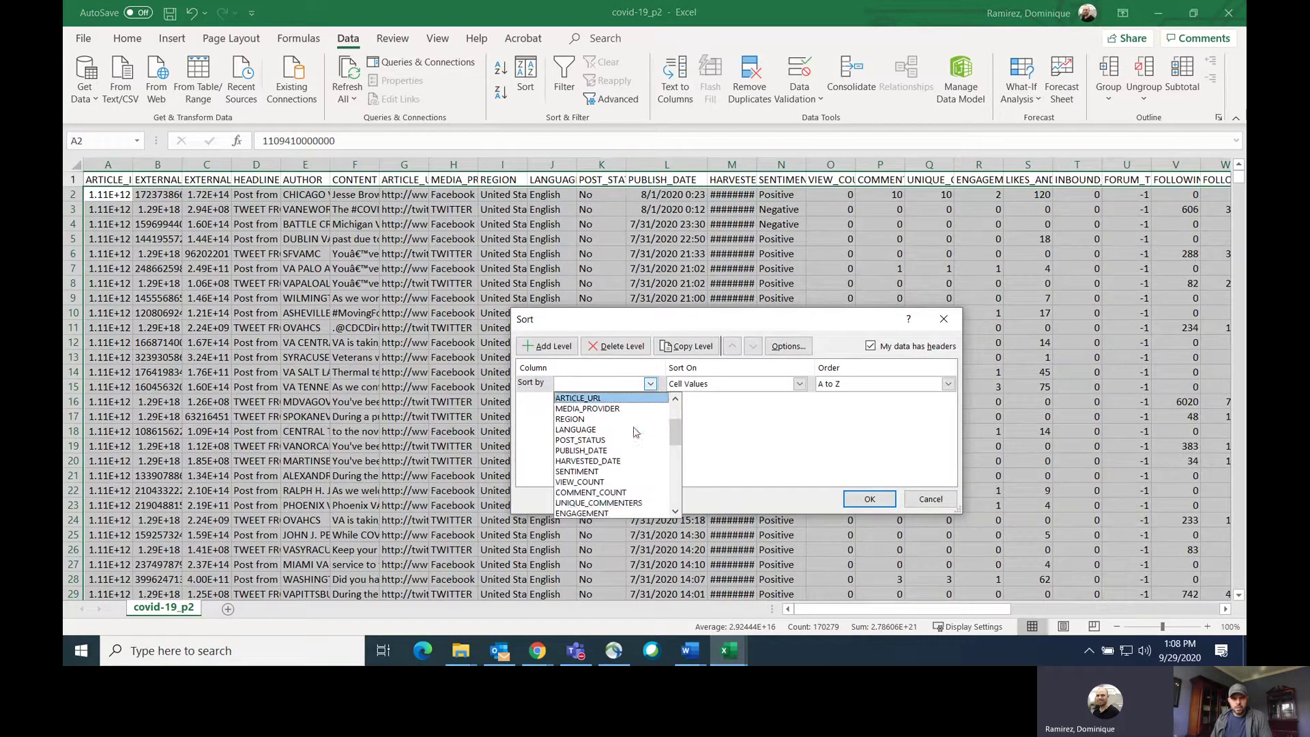
click(628, 464)
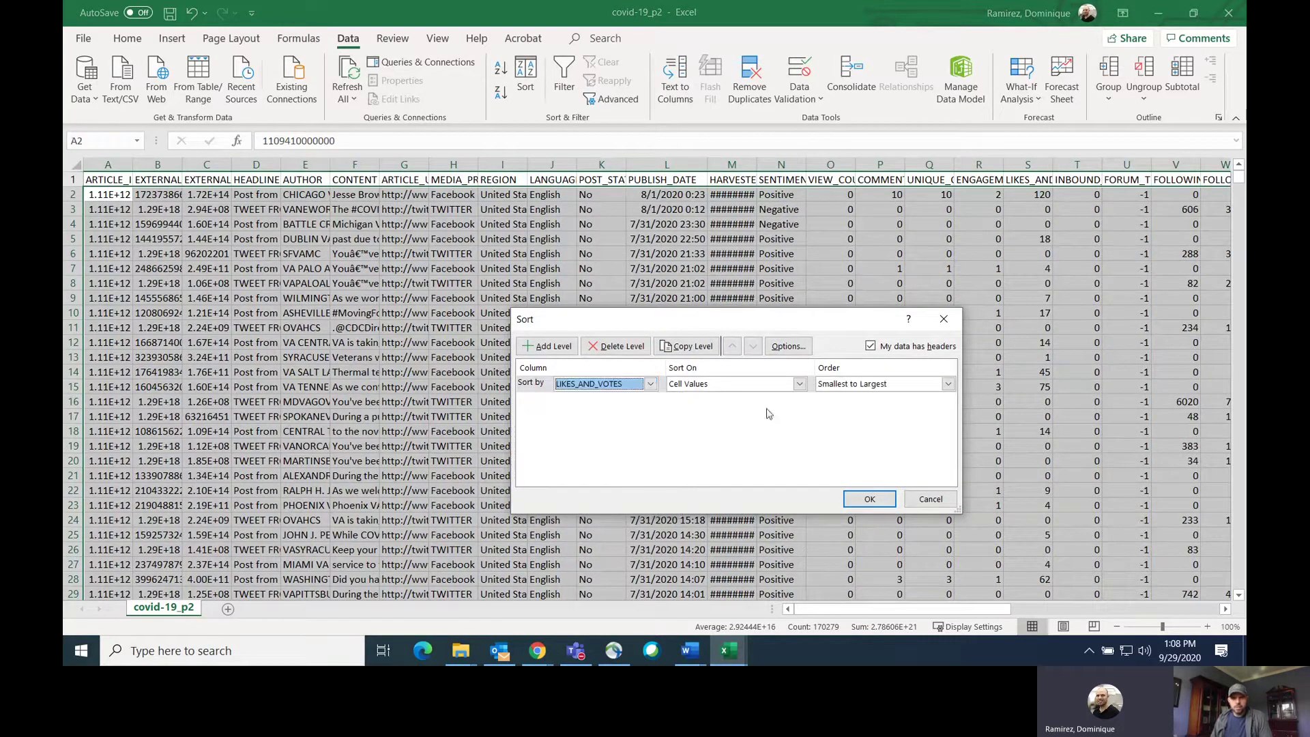
click(948, 383)
click(877, 409)
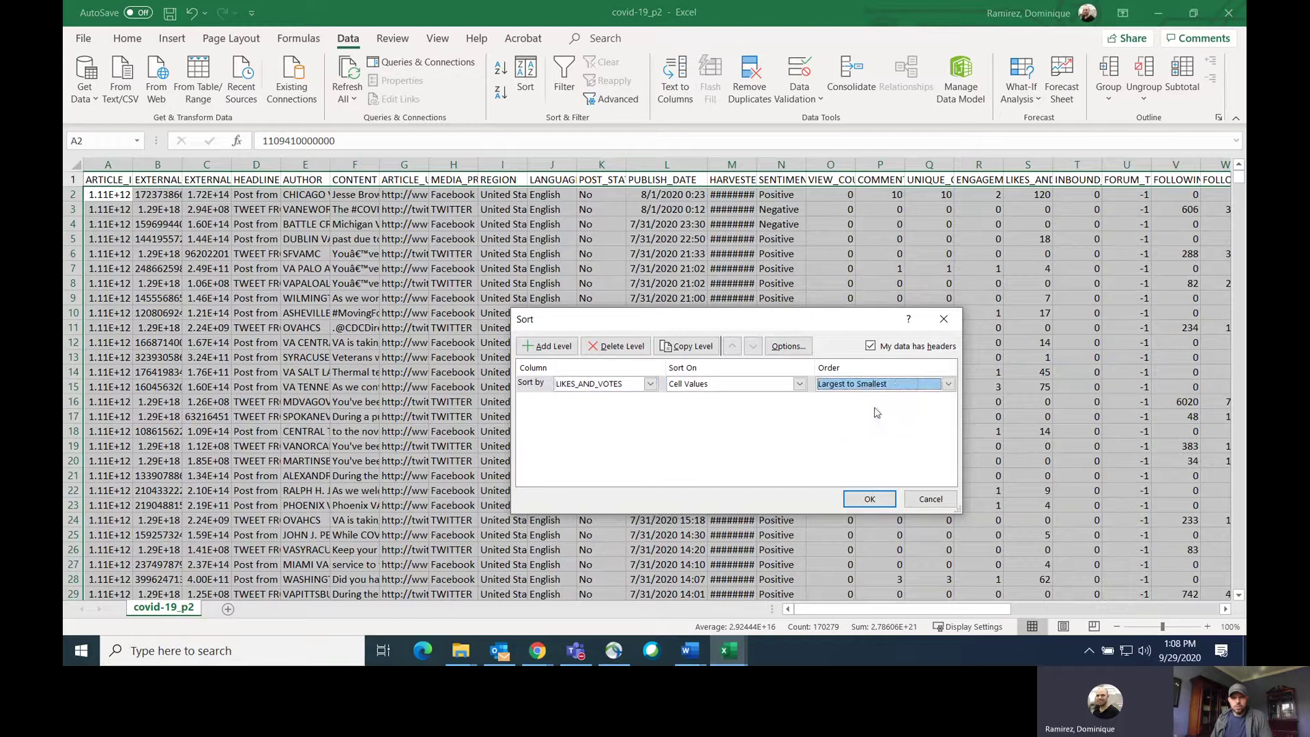
click(869, 499)
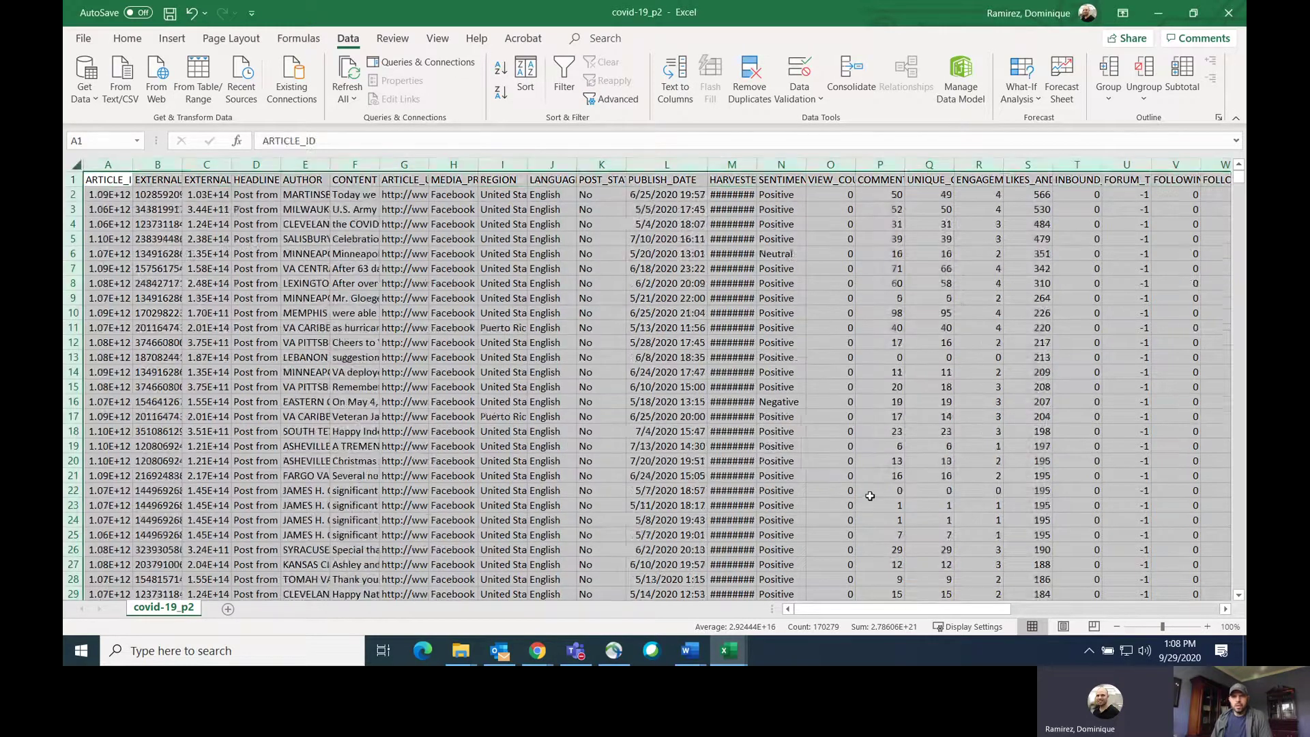
click(1035, 195)
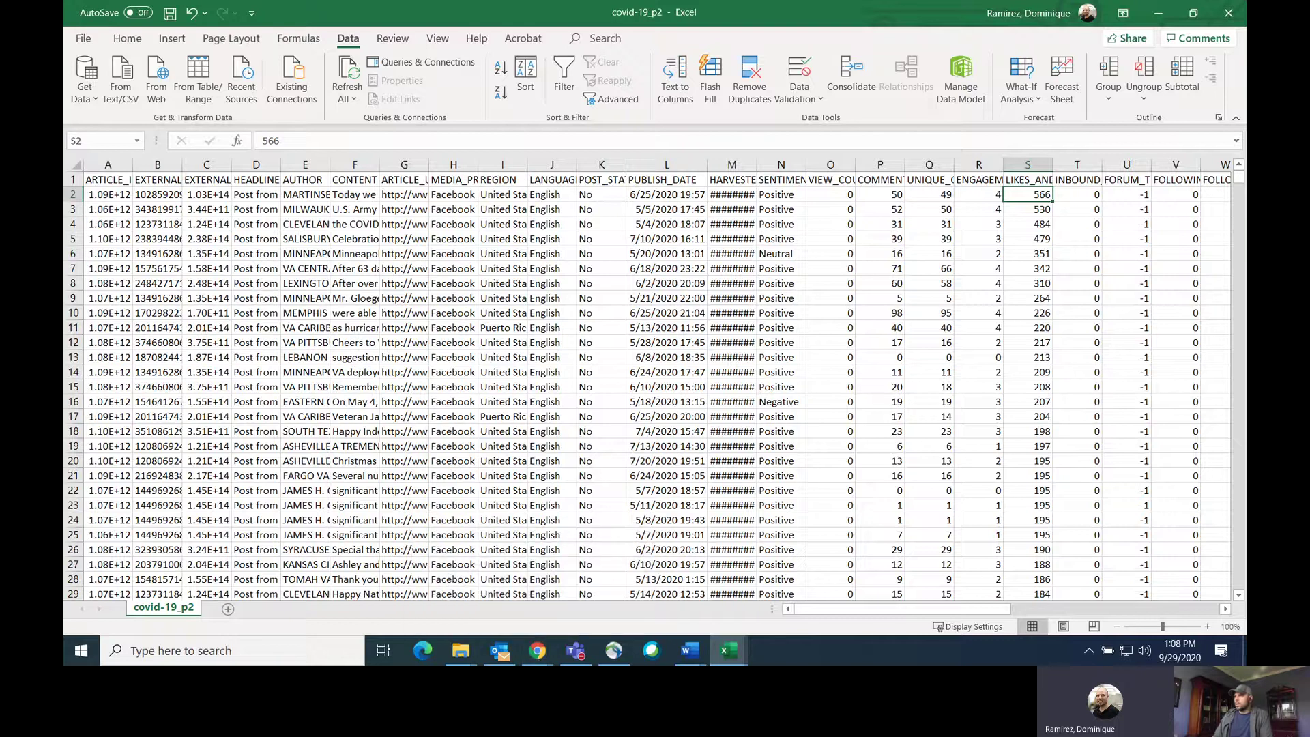
click(538, 651)
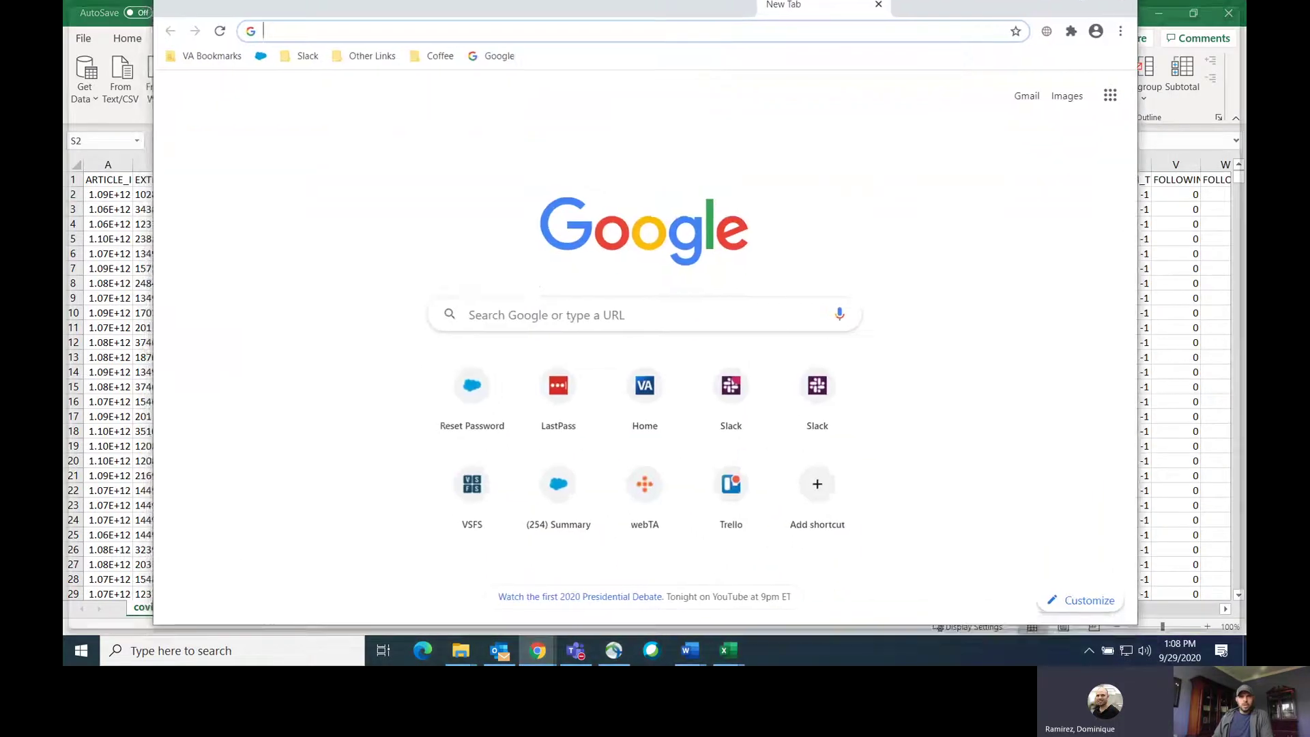
- Maximize Chrome and locate the top post's Facebook URL in covid-19_p1 cell G2
double_click(813, 3)
click(730, 660)
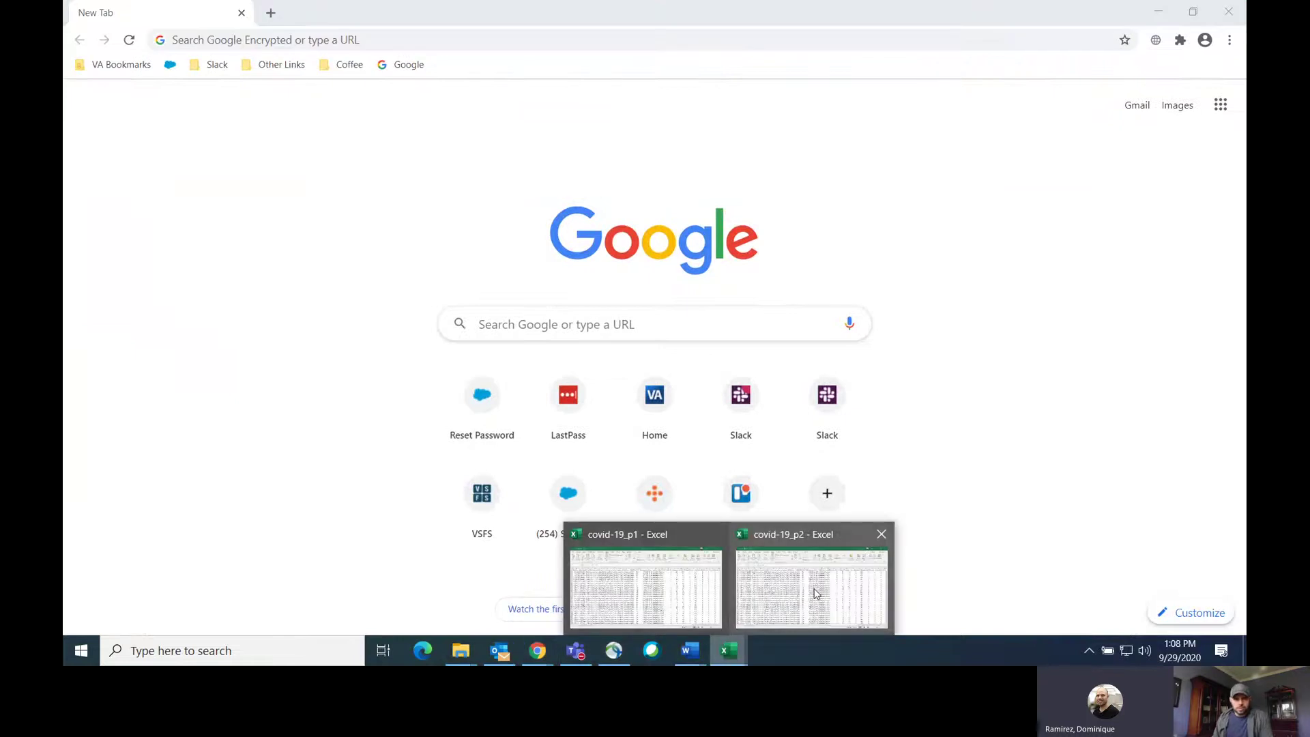
click(815, 594)
click(892, 239)
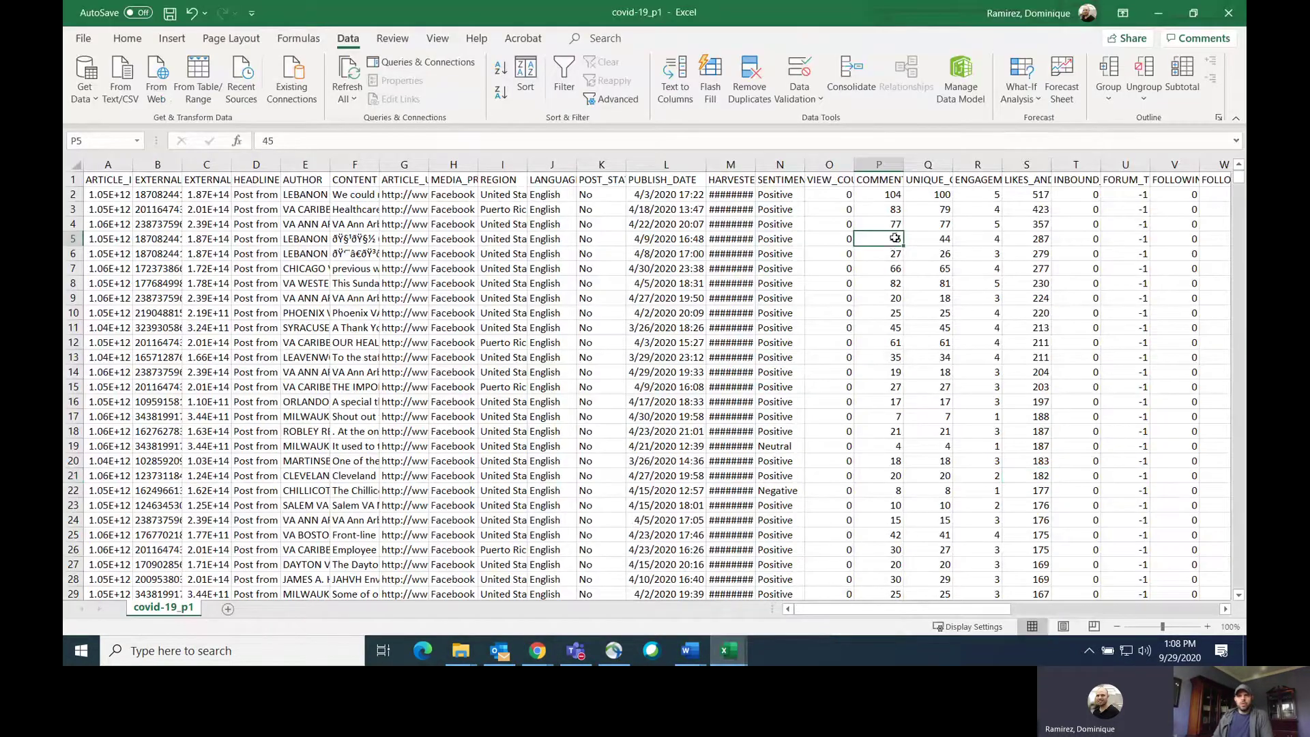
click(1038, 195)
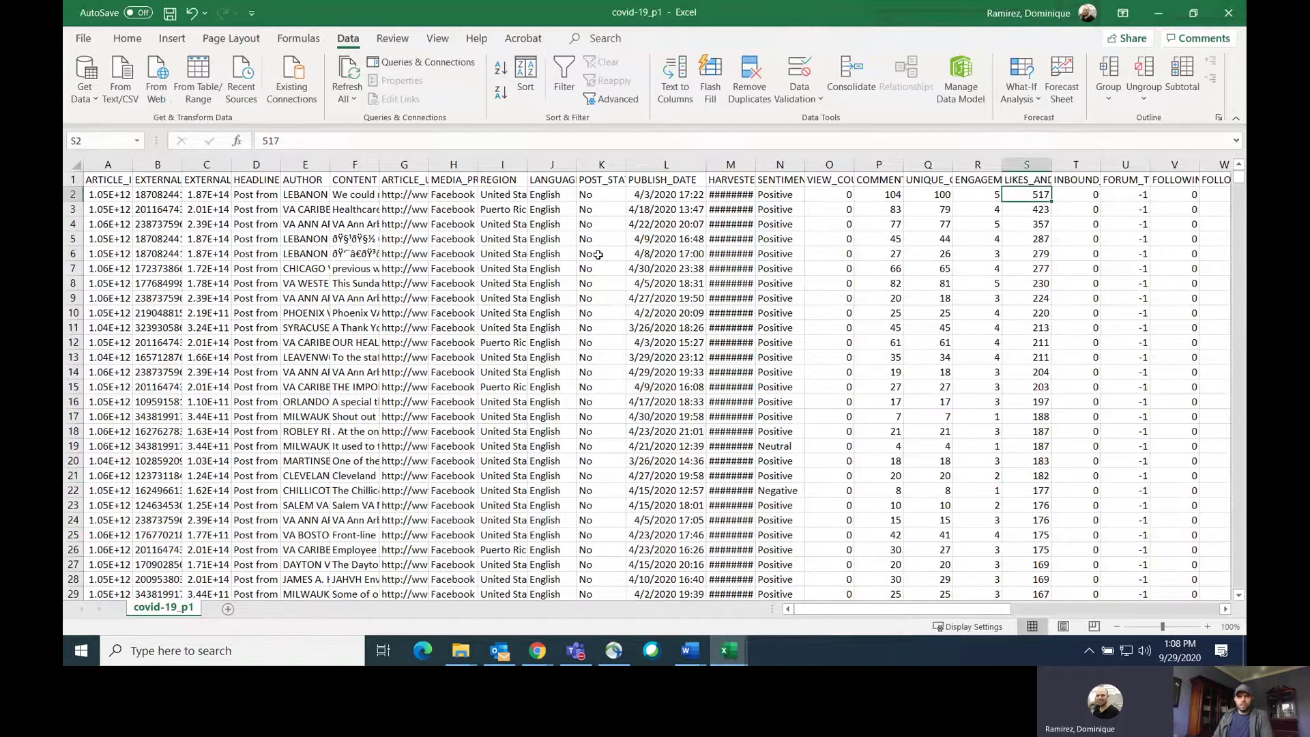
key(Left)
key(Left)
key(Left)
key(Left)
key(Left)
key(Left)
key(Left)
key(Left)
key(Left)
key(Left)
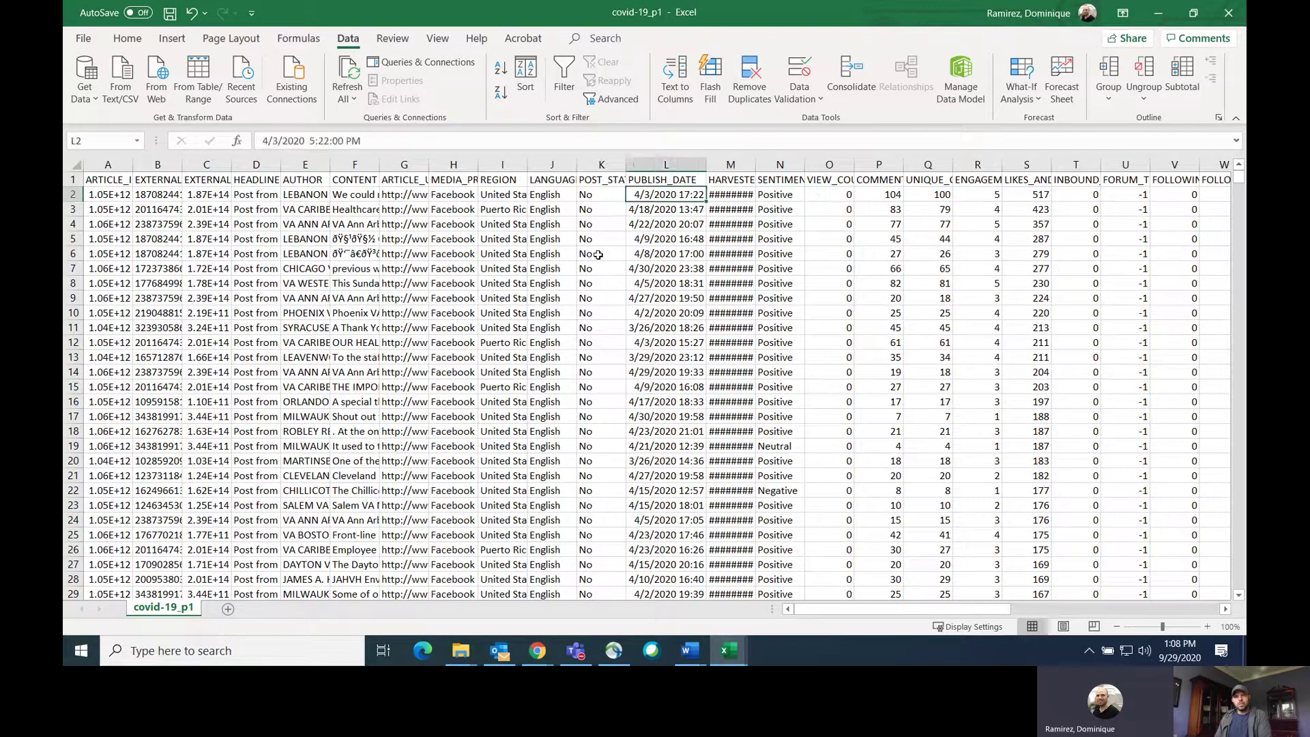
key(Left)
key(Left)
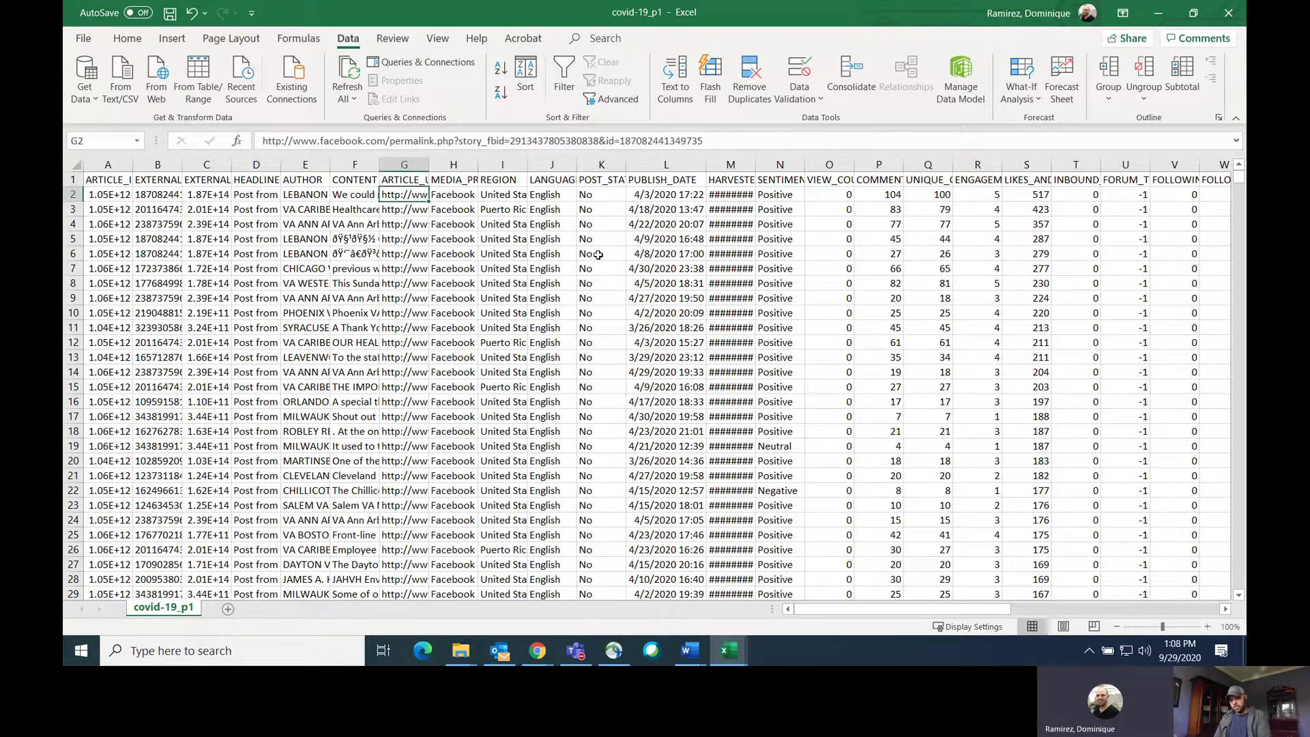
- Copy the top post's Facebook URL and load it in Chrome
key(ctrl+c)
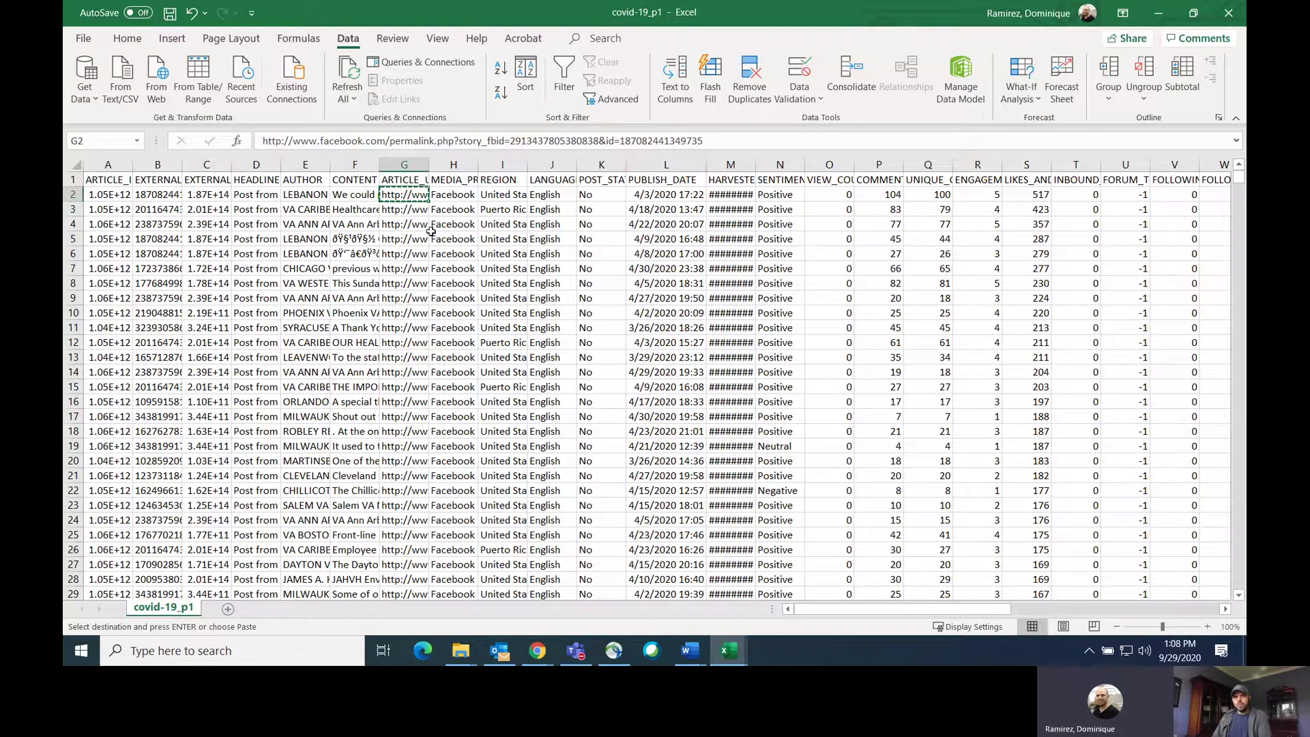
key(alt+Tab)
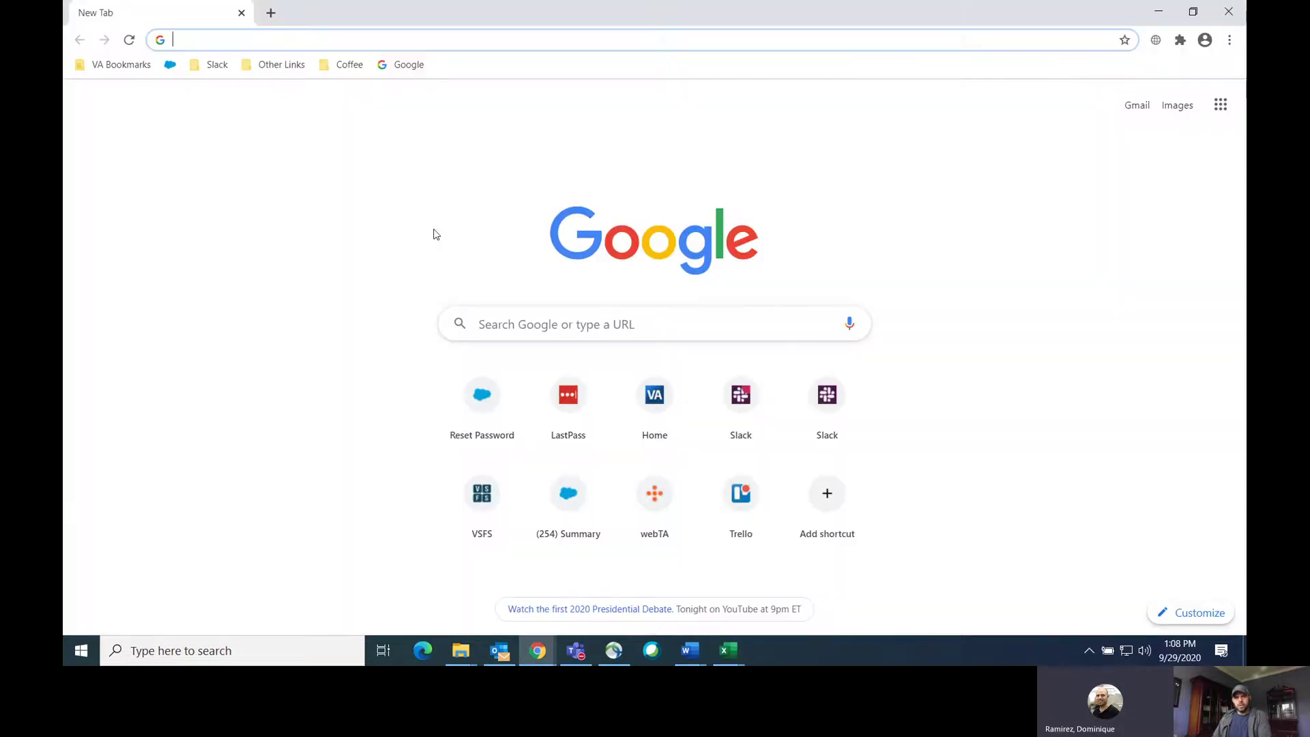
key(ctrl+v)
click(448, 80)
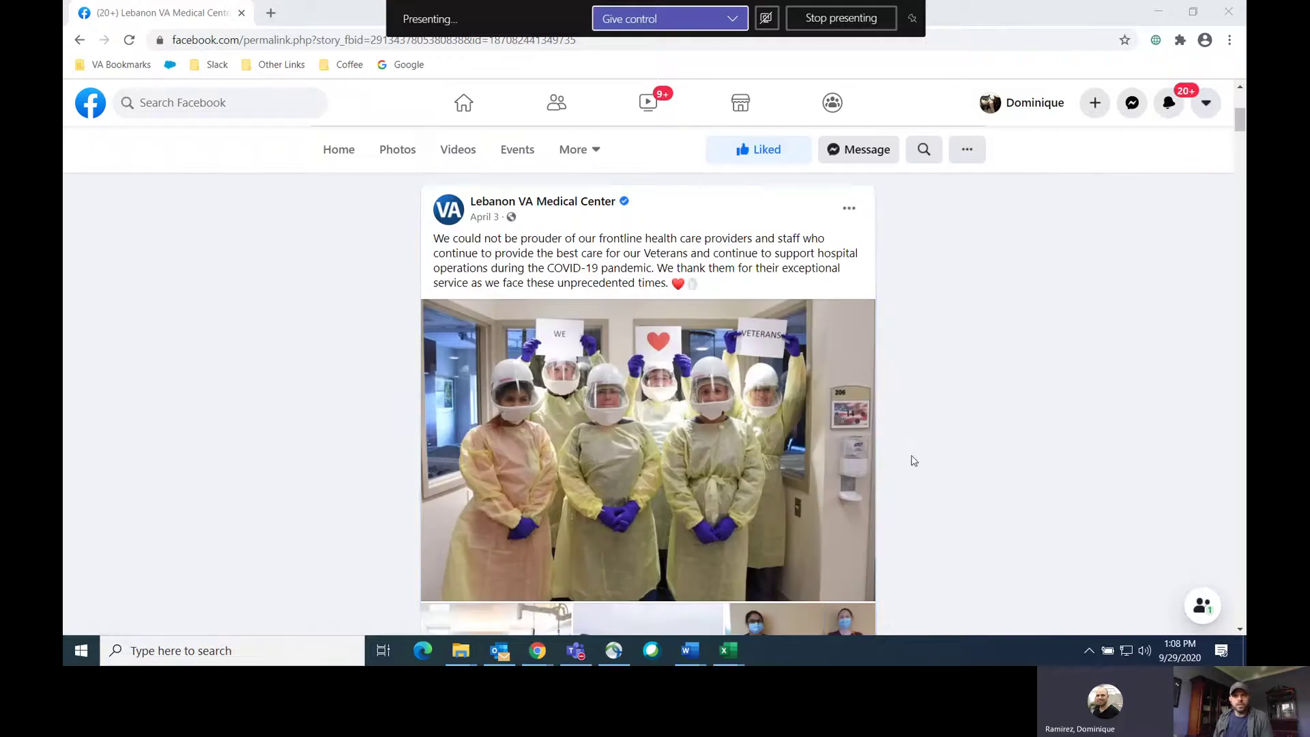
- Scroll through the April 3 post's photos, 817 reactions, 195 comments and 280 shares
scroll(921, 440, down, 2)
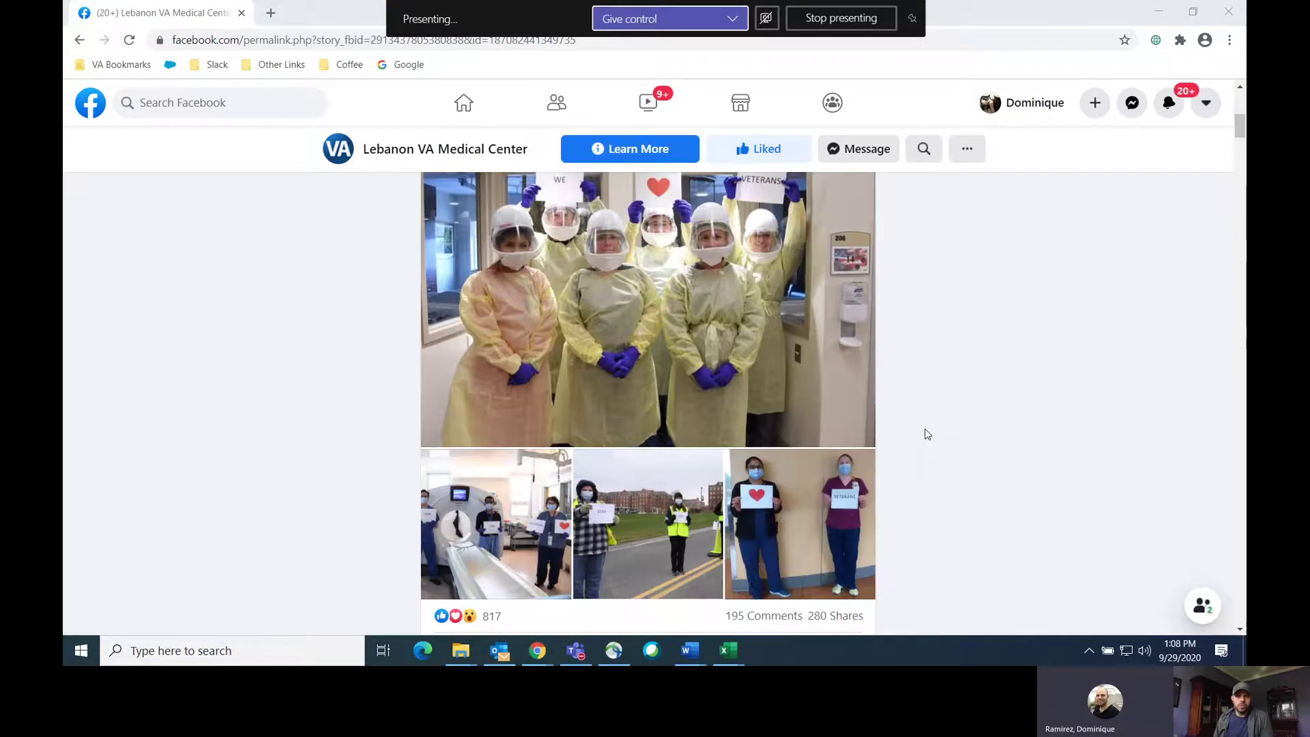
scroll(927, 434, down, 4)
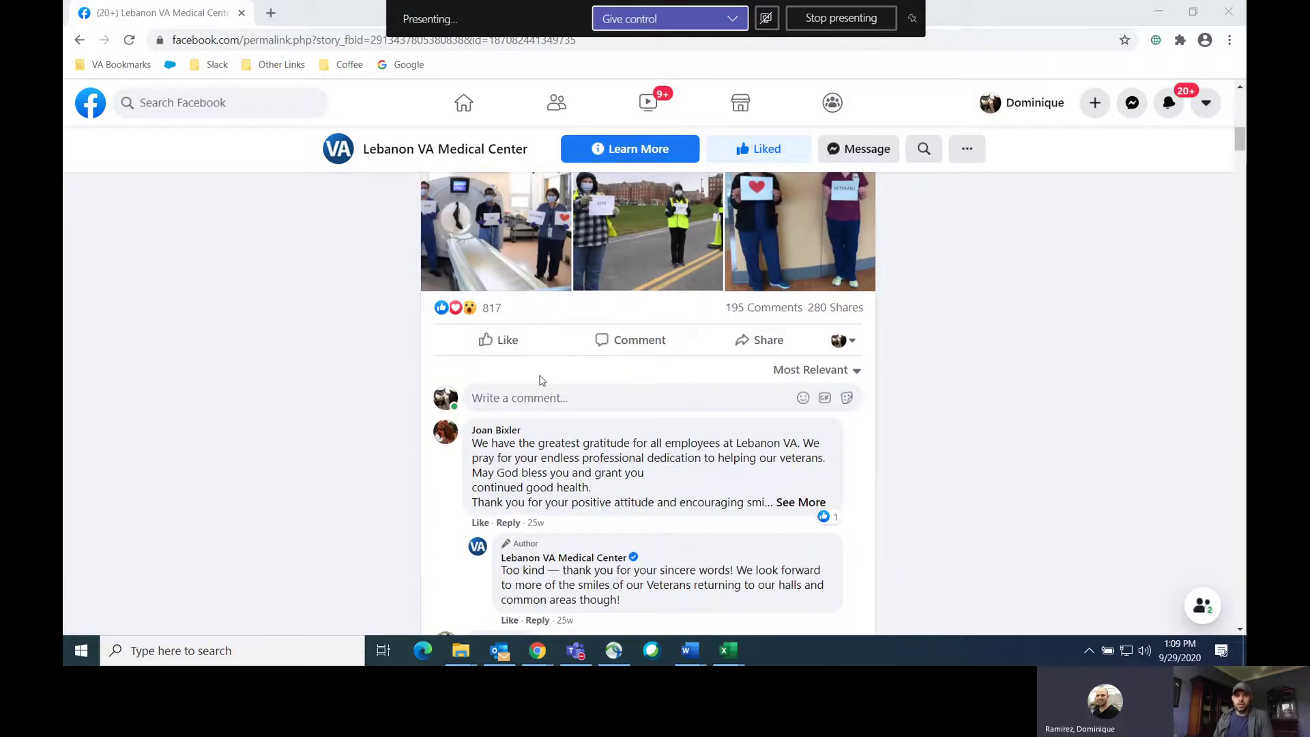
scroll(1001, 391, up, 1)
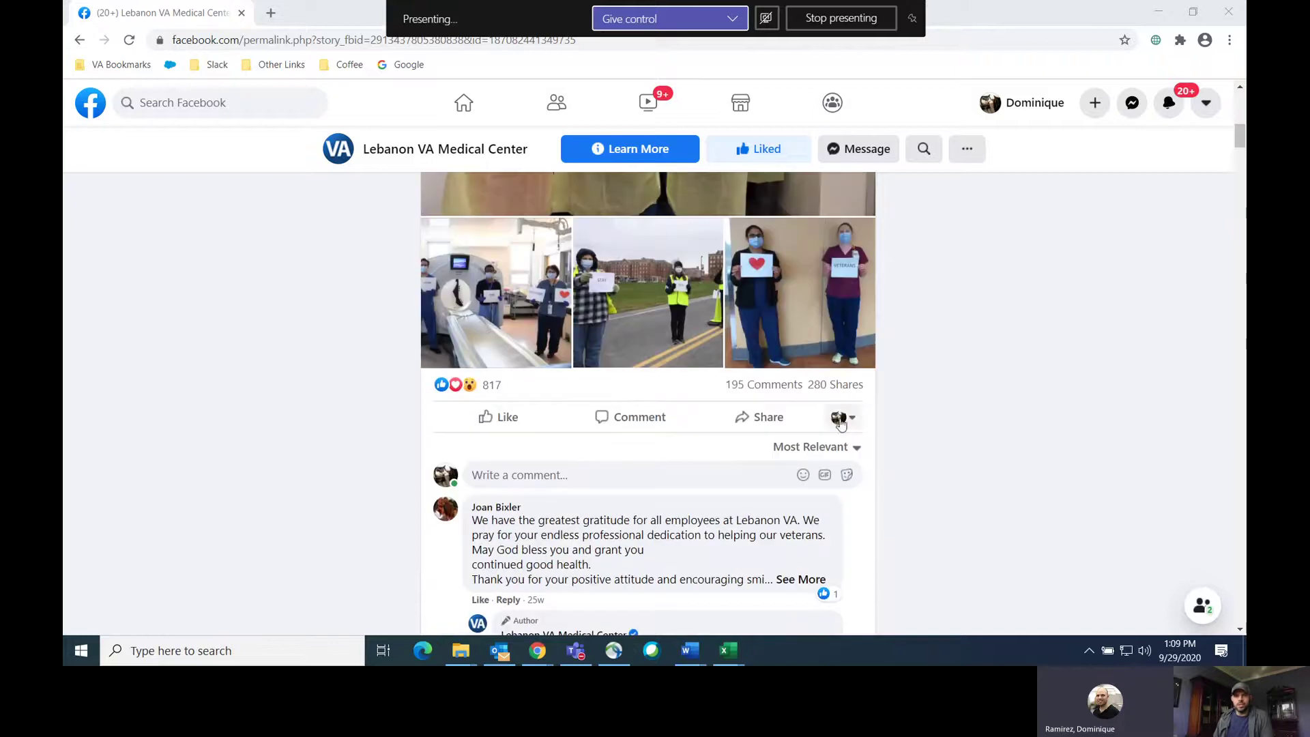
scroll(980, 425, up, 10)
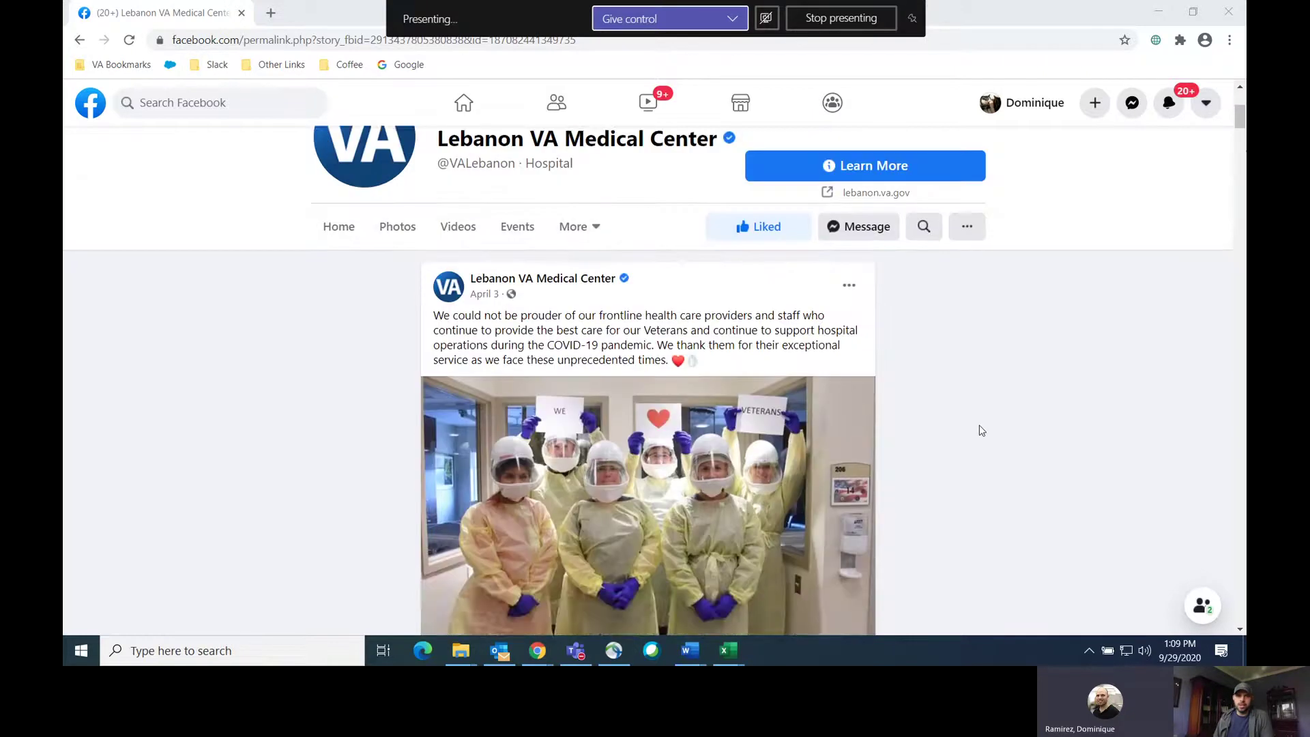
scroll(989, 425, down, 5)
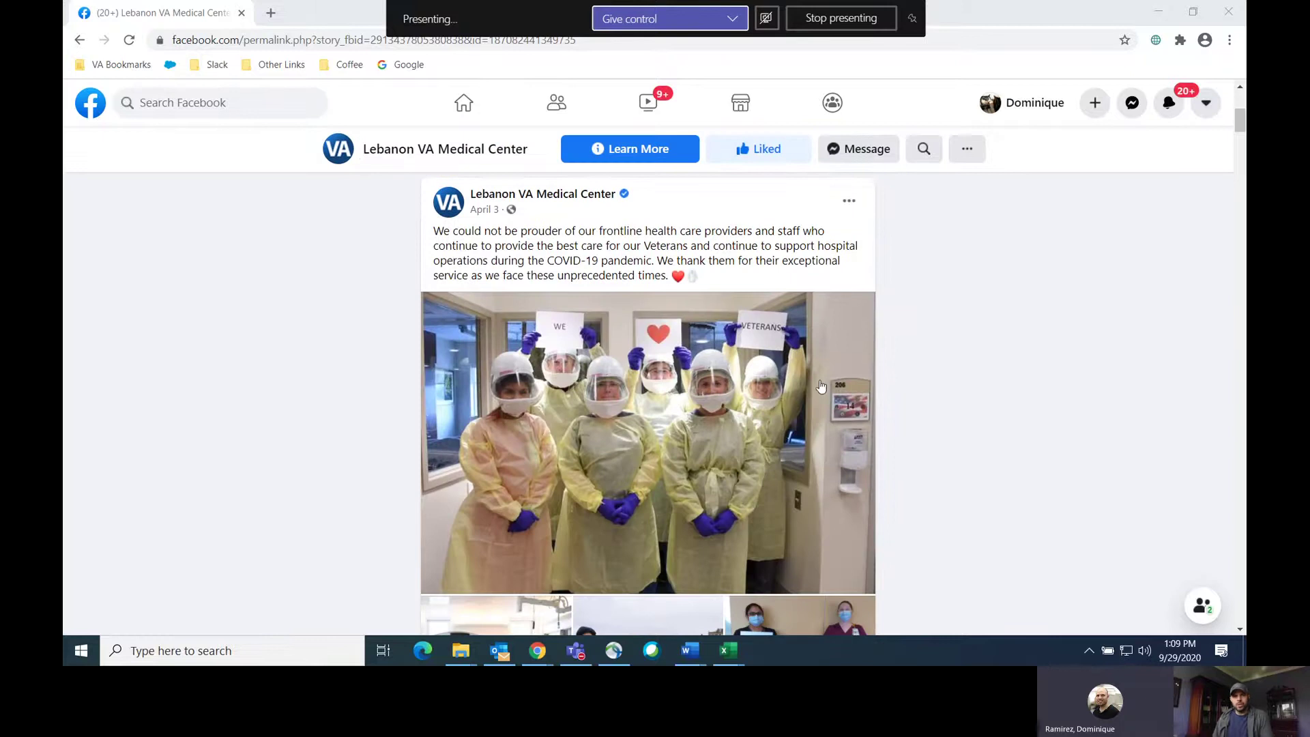
scroll(751, 443, down, 3)
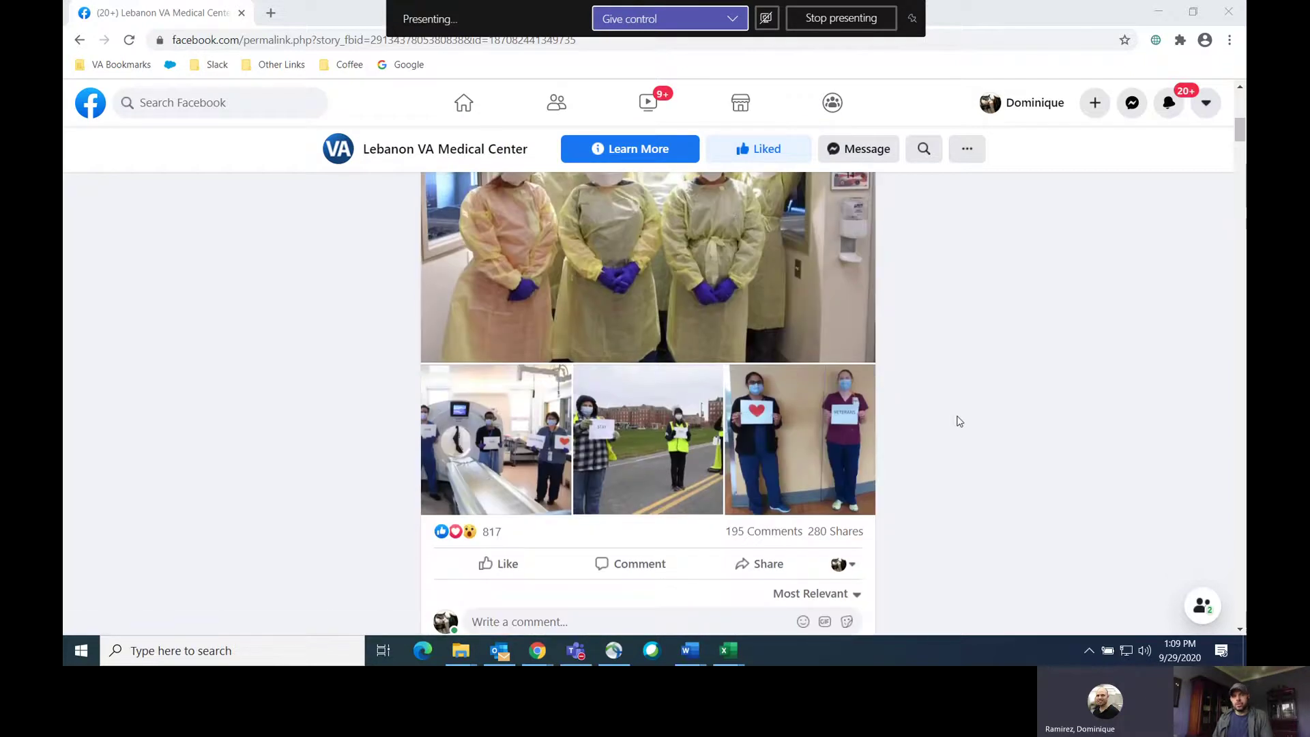
scroll(959, 421, up, 2)
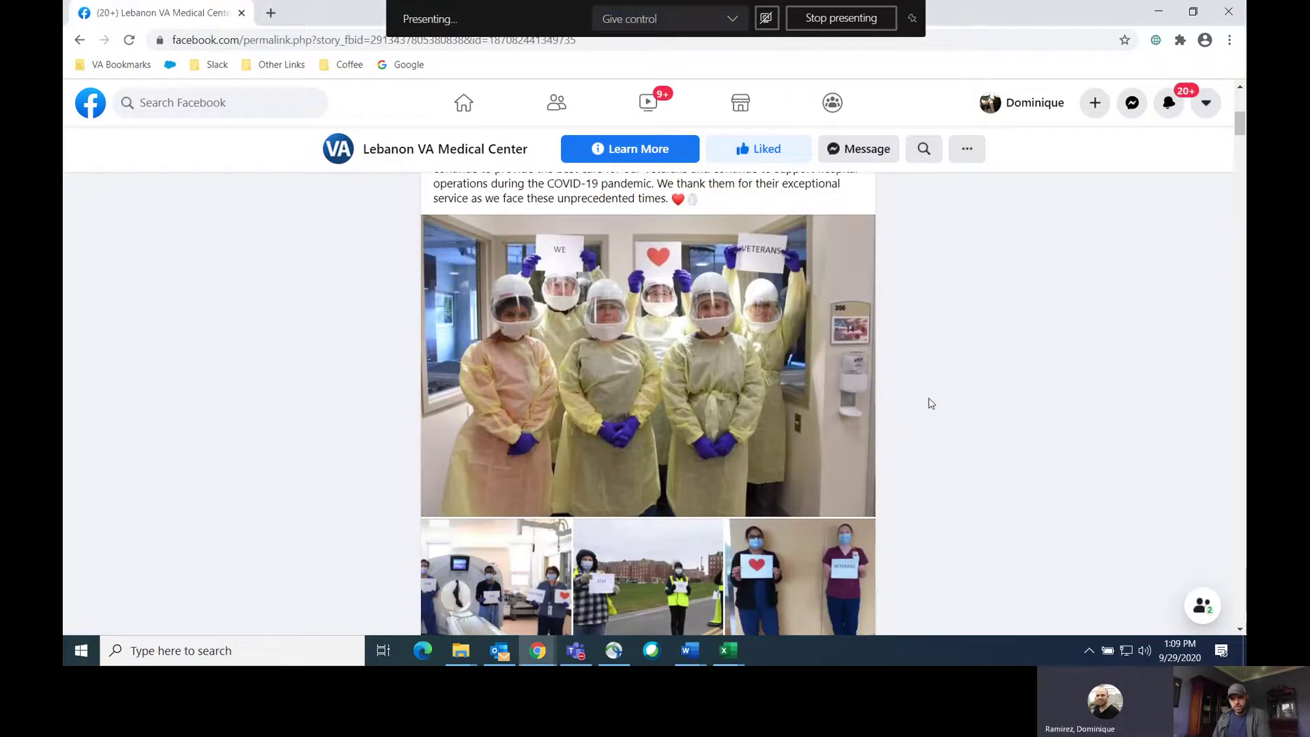
key(alt+Tab)
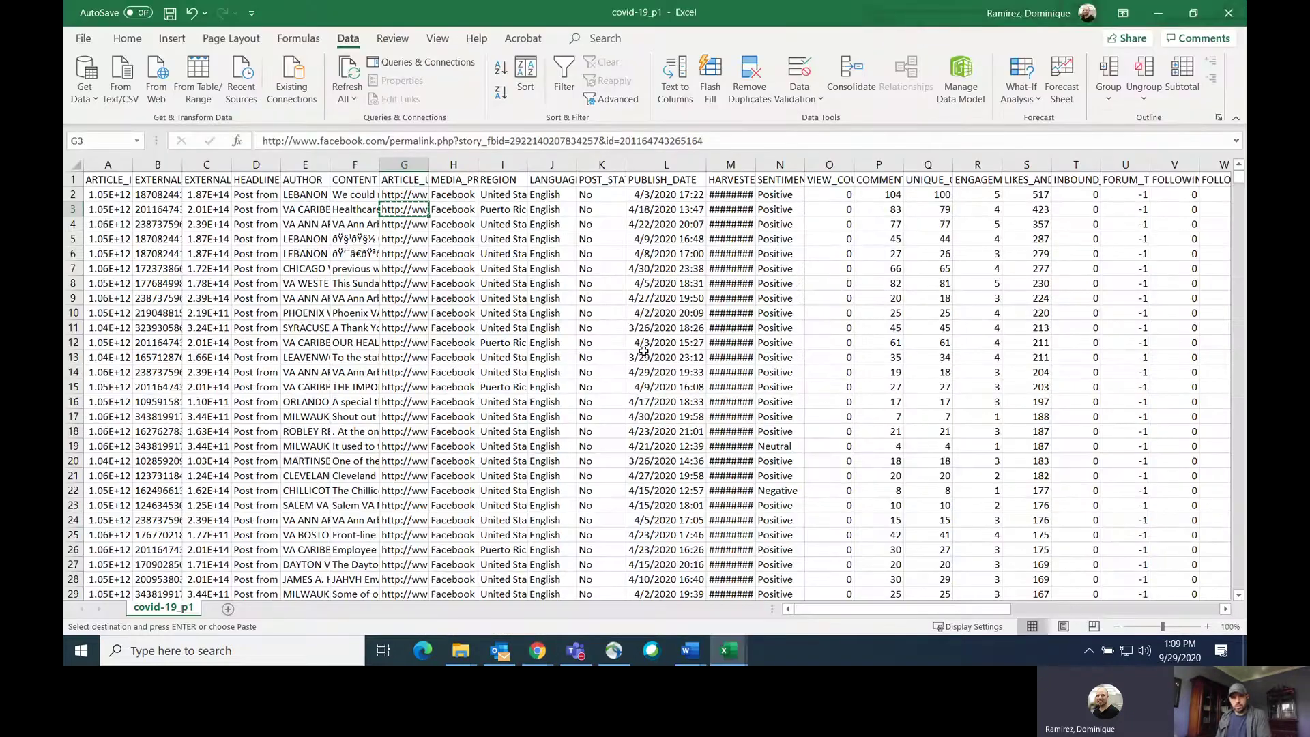
- Load the next post's copied Facebook link in a new Chrome tab
key(alt+Tab)
key(ctrl+t)
key(ctrl+v)
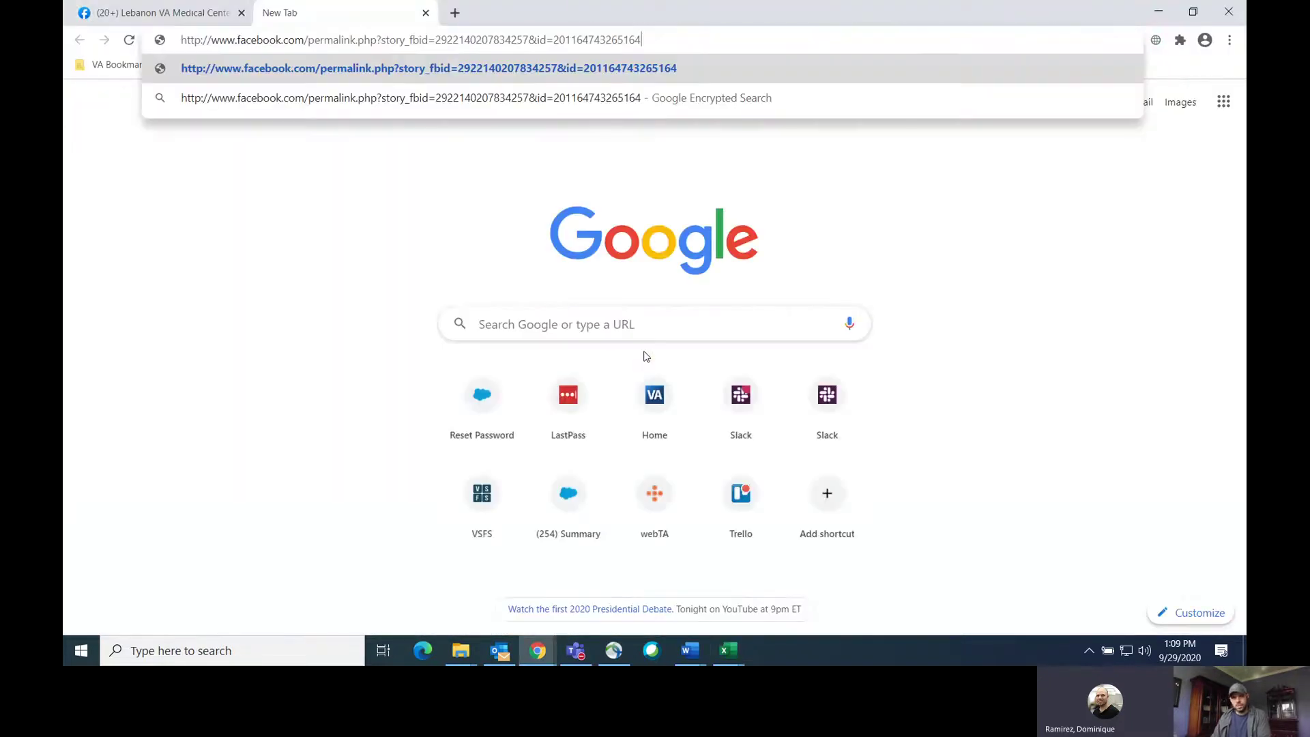
key(Return)
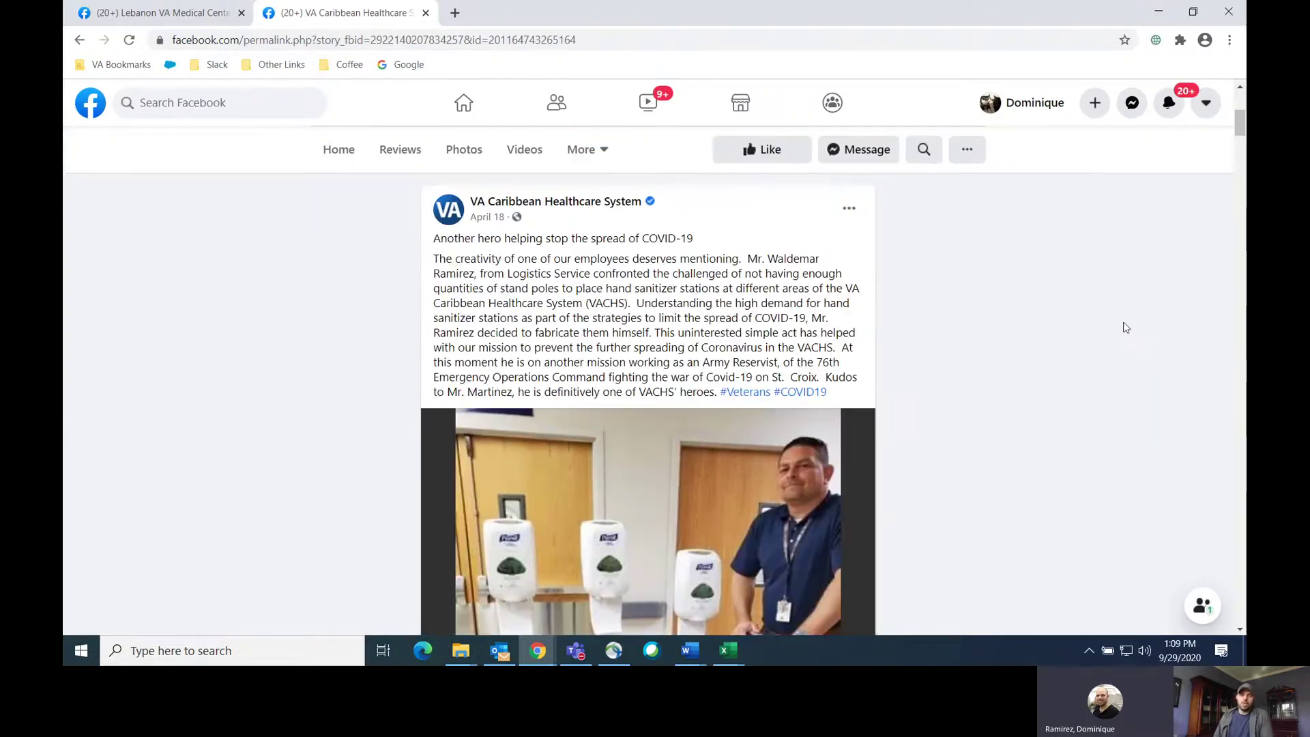
- Read through the hand sanitizer stands post, its 518 reactions and 86 comments
scroll(1145, 367, down, 3)
scroll(1145, 366, down, 2)
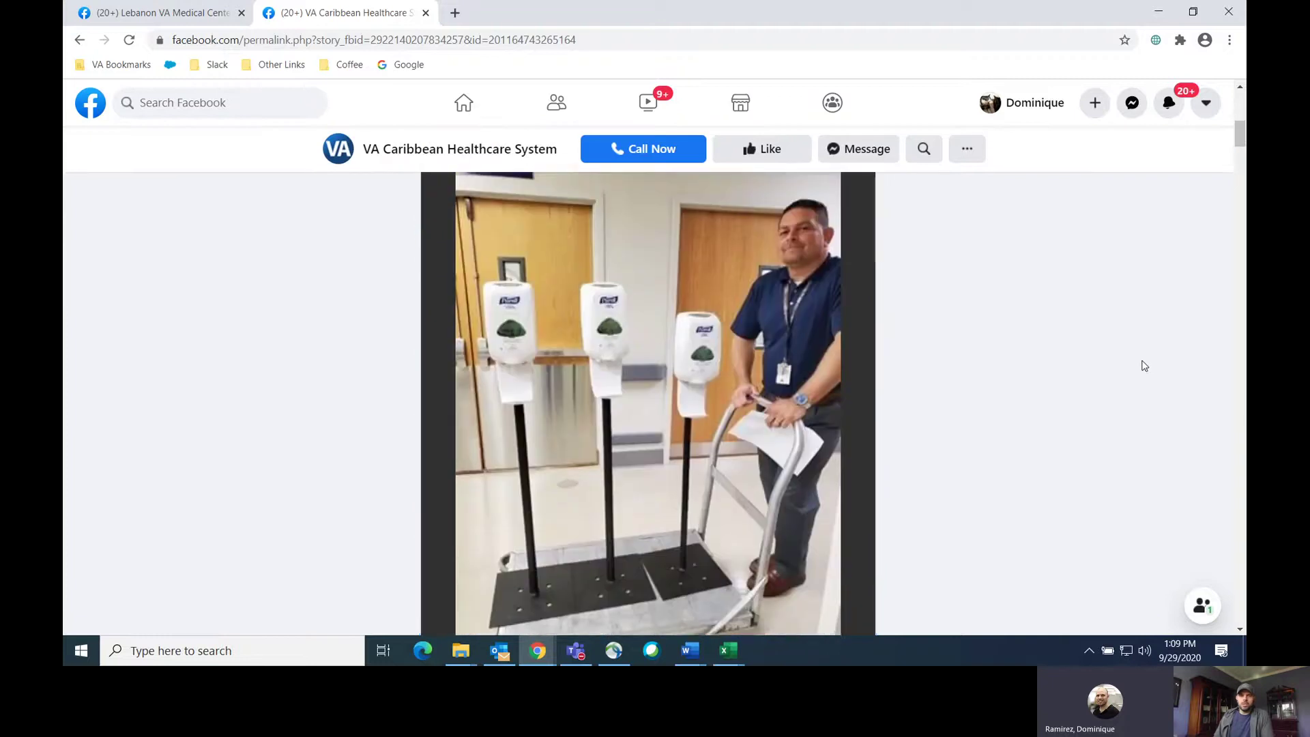
scroll(1127, 357, up, 2)
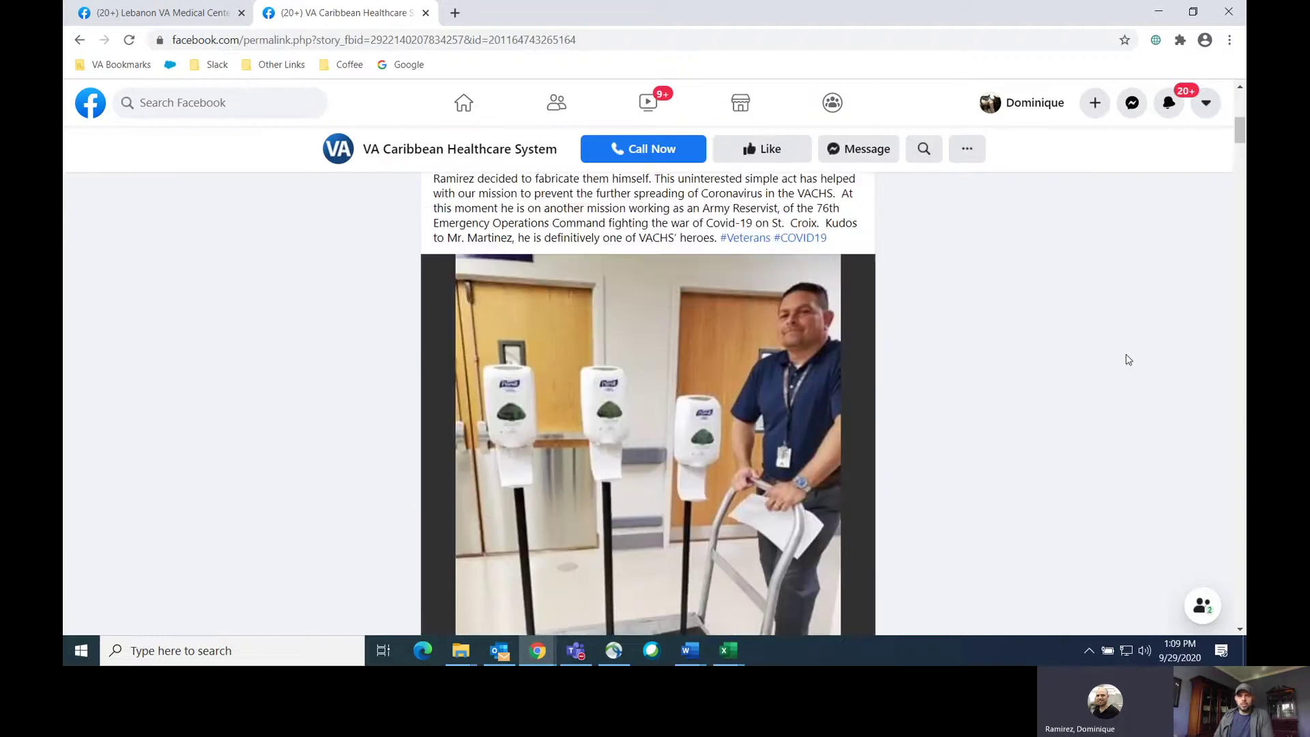
scroll(1122, 355, up, 3)
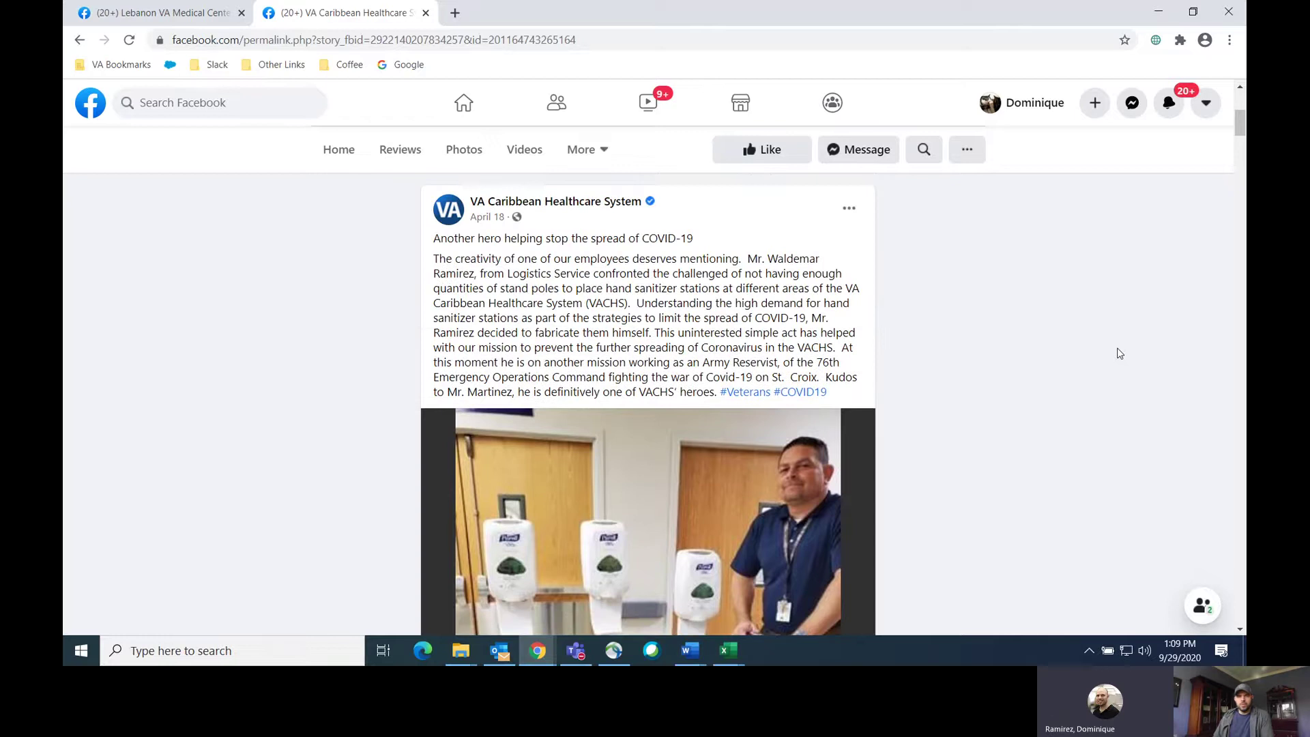
scroll(1120, 355, down, 2)
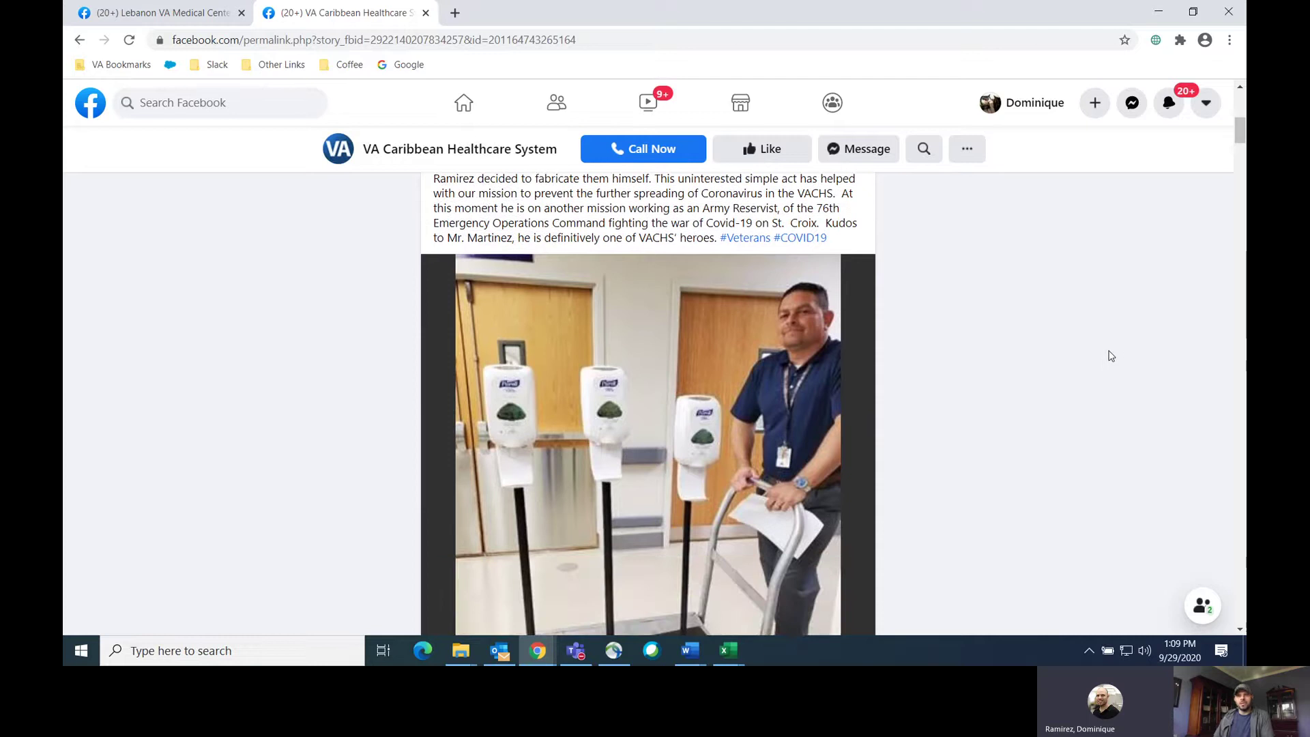
scroll(1111, 352, down, 3)
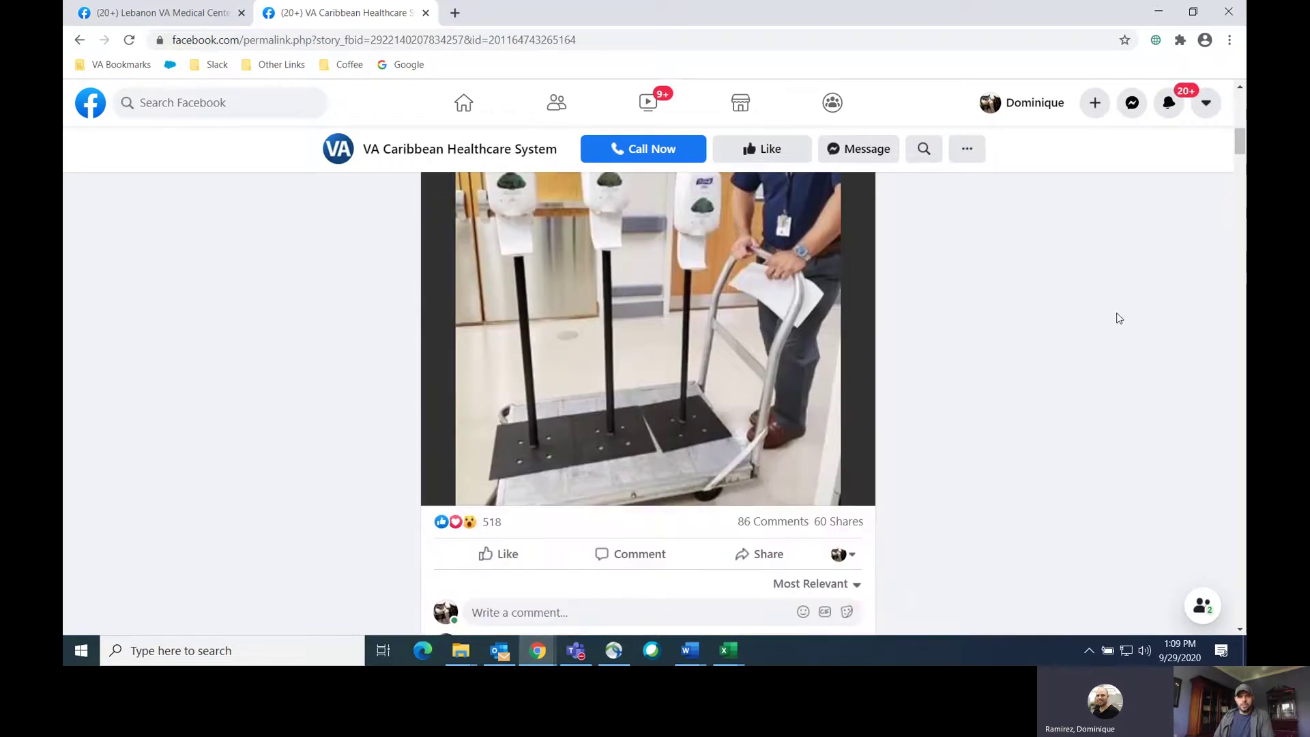
scroll(1118, 319, up, 3)
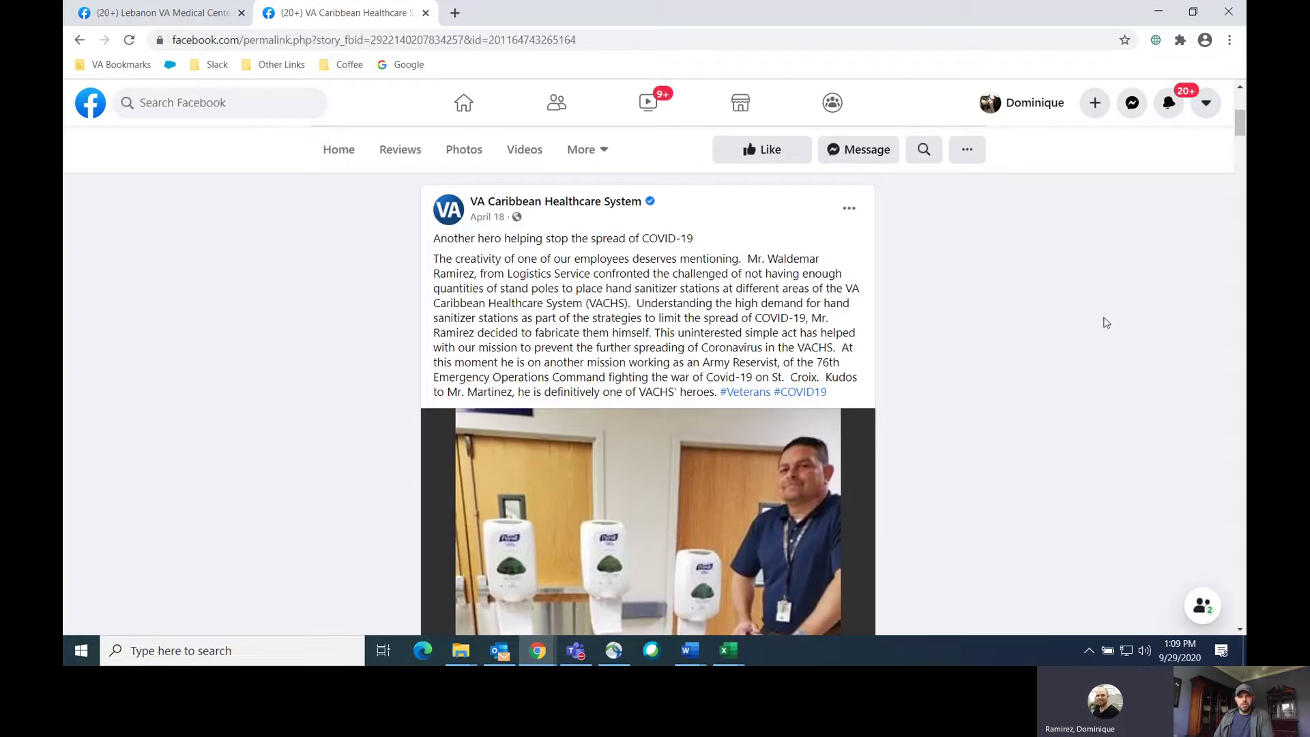
scroll(1107, 335, down, 2)
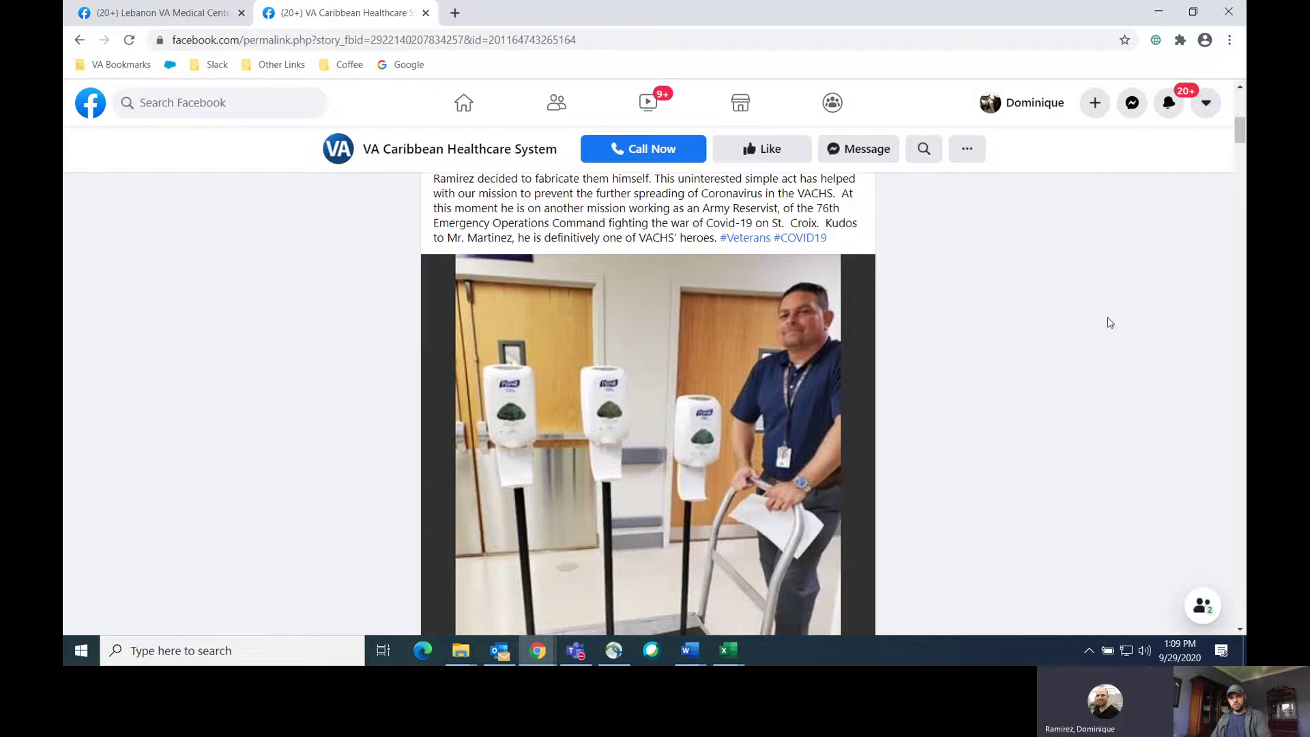
scroll(1110, 323, down, 1)
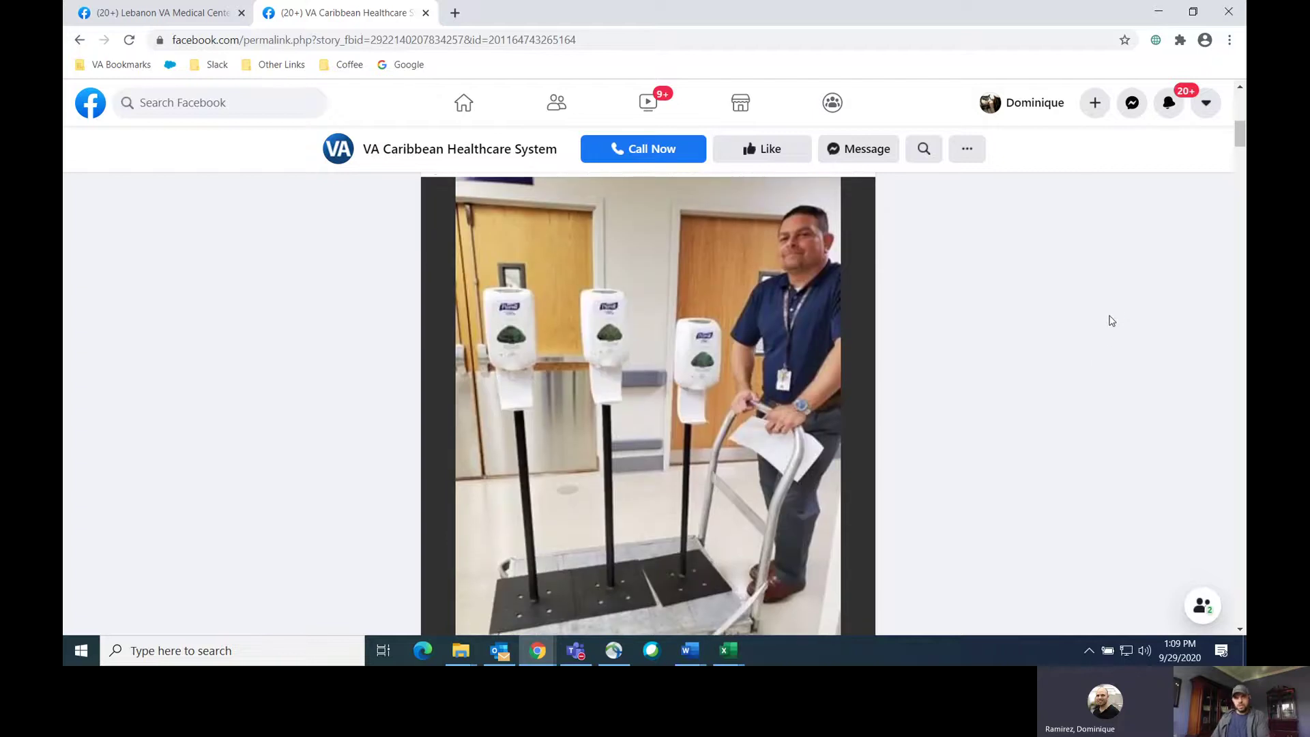
key(alt+Tab)
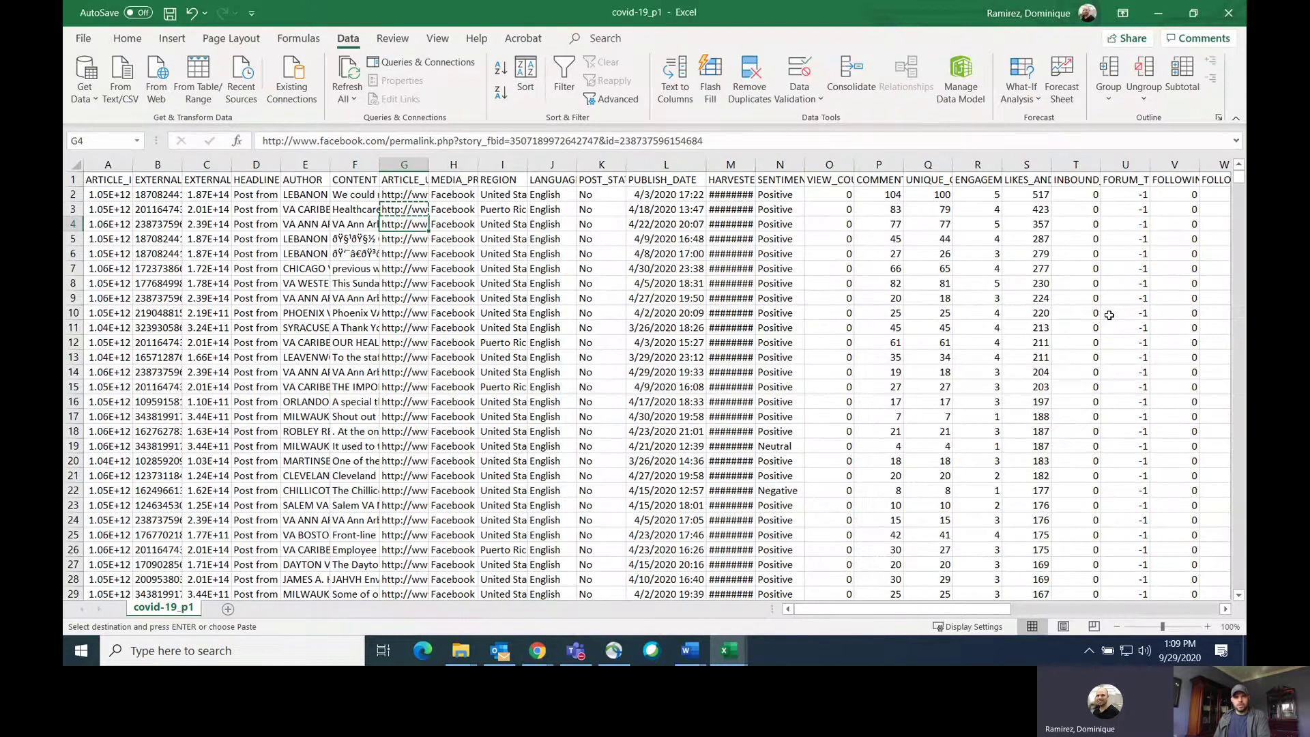
- Jump down the media provider column H through the Facebook rows
key(Right)
key(Down)
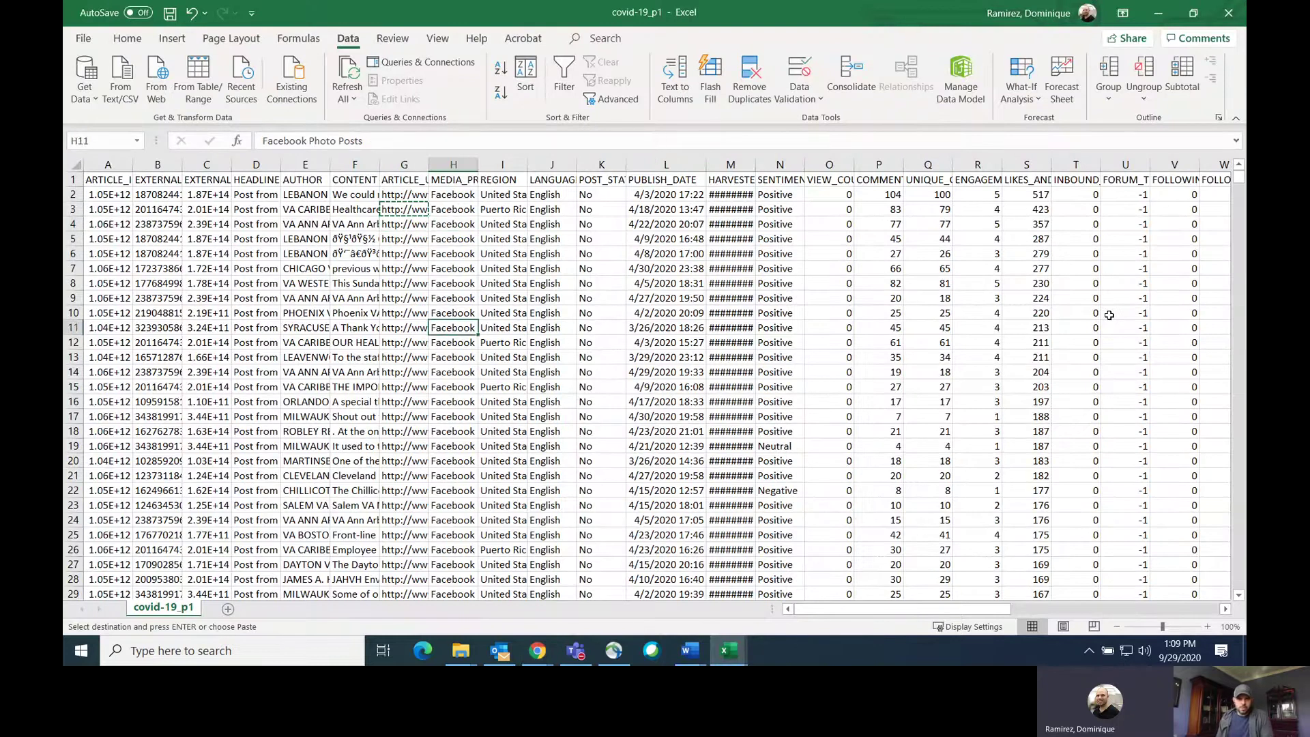
key(Down)
key(Down)
key(Down)
key(Down)
key(Down)
key(Down)
key(Down)
key(Down)
key(Down)
key(Down)
key(Down)
key(Down)
key(Down)
key(Down)
key(Down)
key(Down)
key(Down)
key(Down)
key(Down)
key(Down)
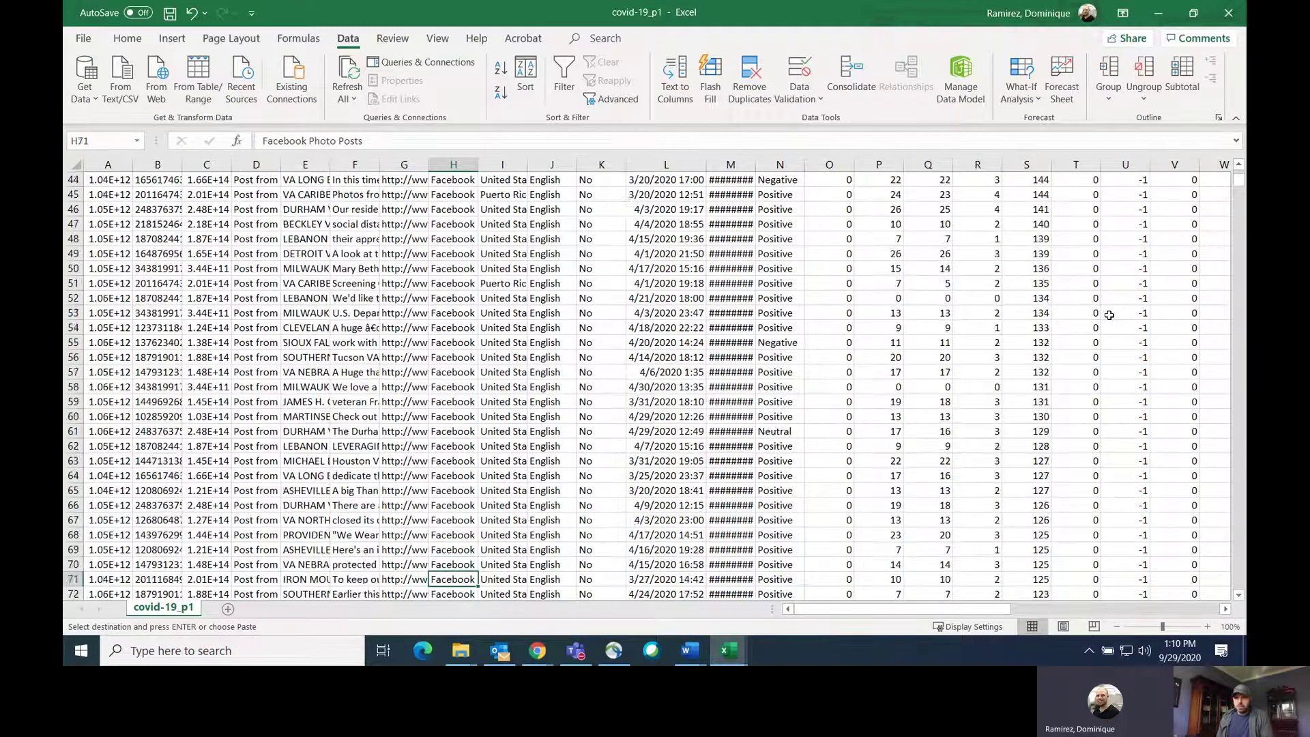
key(Down)
key(Down)
key(Down)
key(Down)
key(Down)
key(Down)
key(Down)
key(Down)
key(Down)
key(Down)
key(Down)
key(Down)
key(Down)
key(Down)
key(Down)
key(Down)
key(Down)
key(Down)
key(Down)
key(Down)
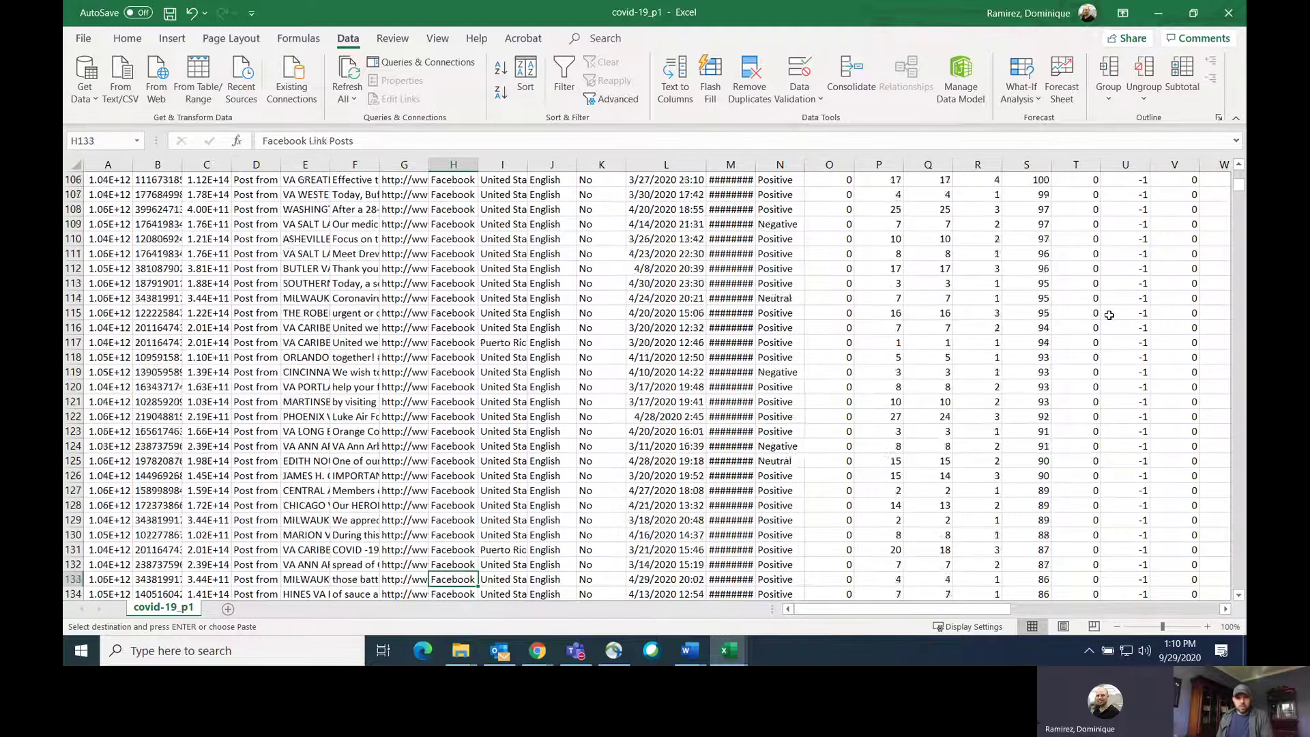
key(Down)
key(Down)
key(Down)
key(Down)
key(Down)
key(Down)
key(Down)
key(Down)
key(Down)
key(Down)
key(Down)
key(Down)
key(Down)
key(Down)
key(Down)
key(Down)
key(Down)
key(Down)
key(Down)
key(Down)
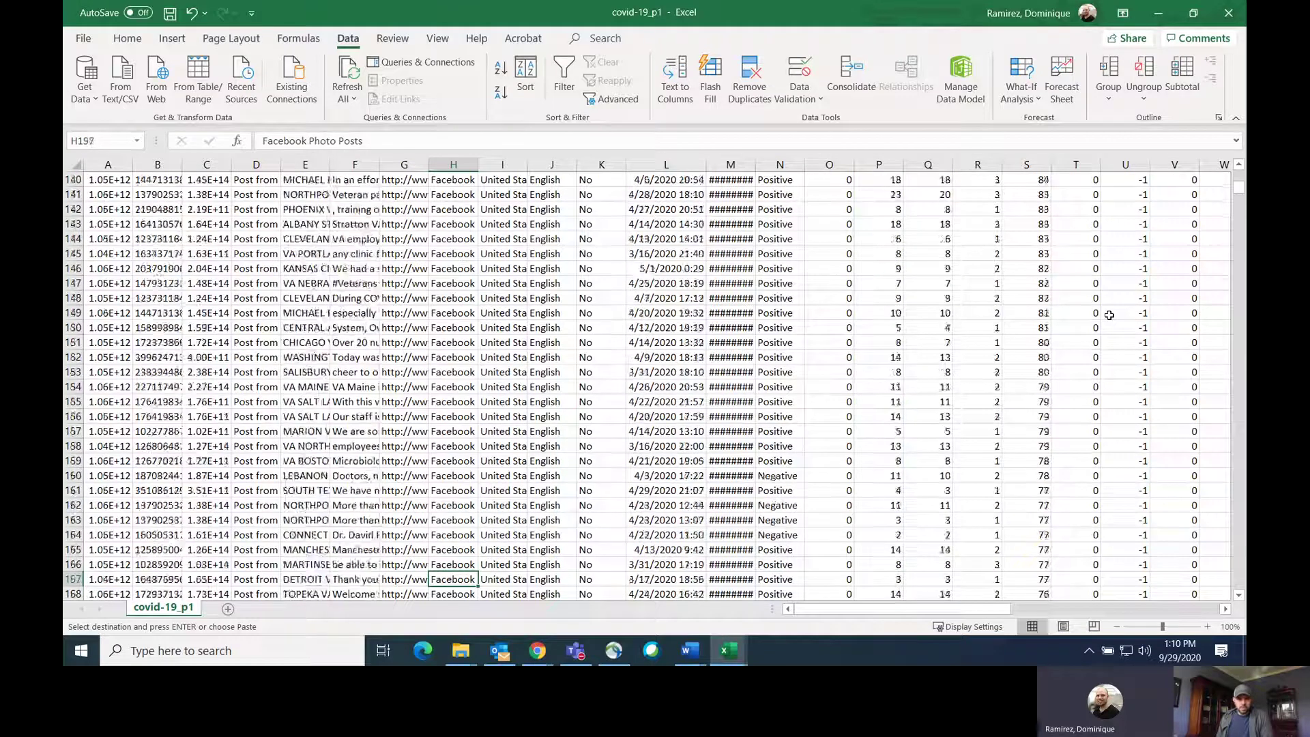
key(Down)
key(Down)
key(Down)
key(Down)
key(Down)
key(Down)
key(Down)
key(Down)
key(Down)
key(Down)
key(Down)
key(Down)
key(Down)
key(Down)
key(Down)
key(Down)
key(Down)
key(Down)
key(Down)
key(Down)
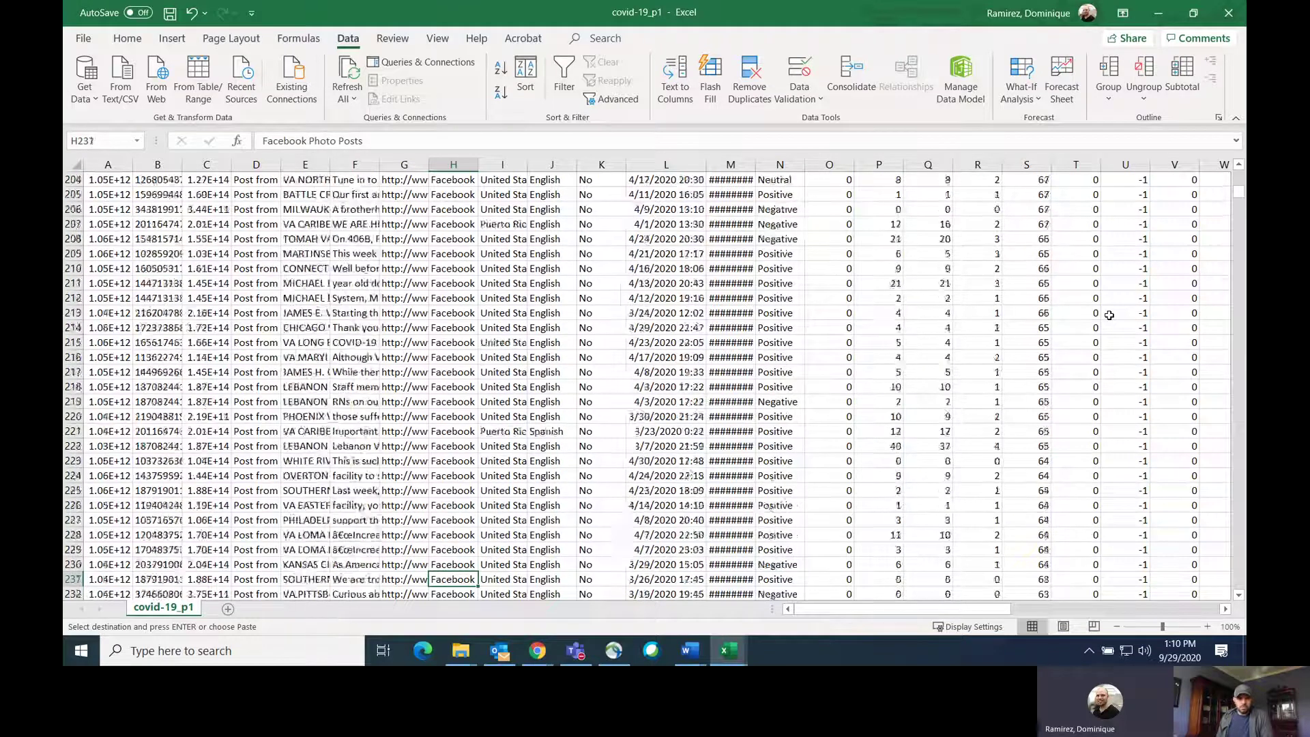
key(Down)
key(Down)
key(Down)
key(Down)
key(Down)
key(Down)
key(Down)
key(Down)
key(Down)
key(Down)
key(Down)
key(Down)
key(Down)
key(Down)
key(Down)
key(Down)
key(Down)
key(Down)
key(Down)
key(Down)
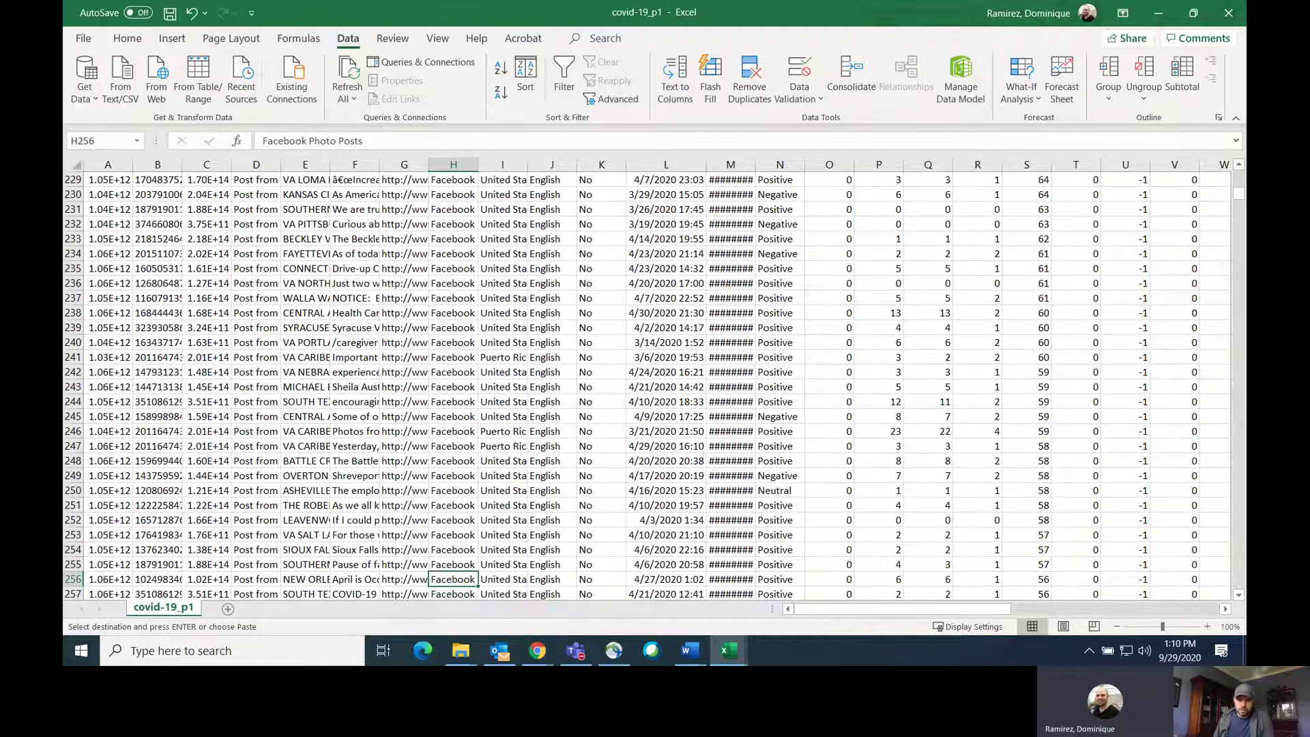
- Scroll to the TWITTER rows around 4160–4290 and check a FOLLOWING value in column V
scroll(1241, 205, up, 1)
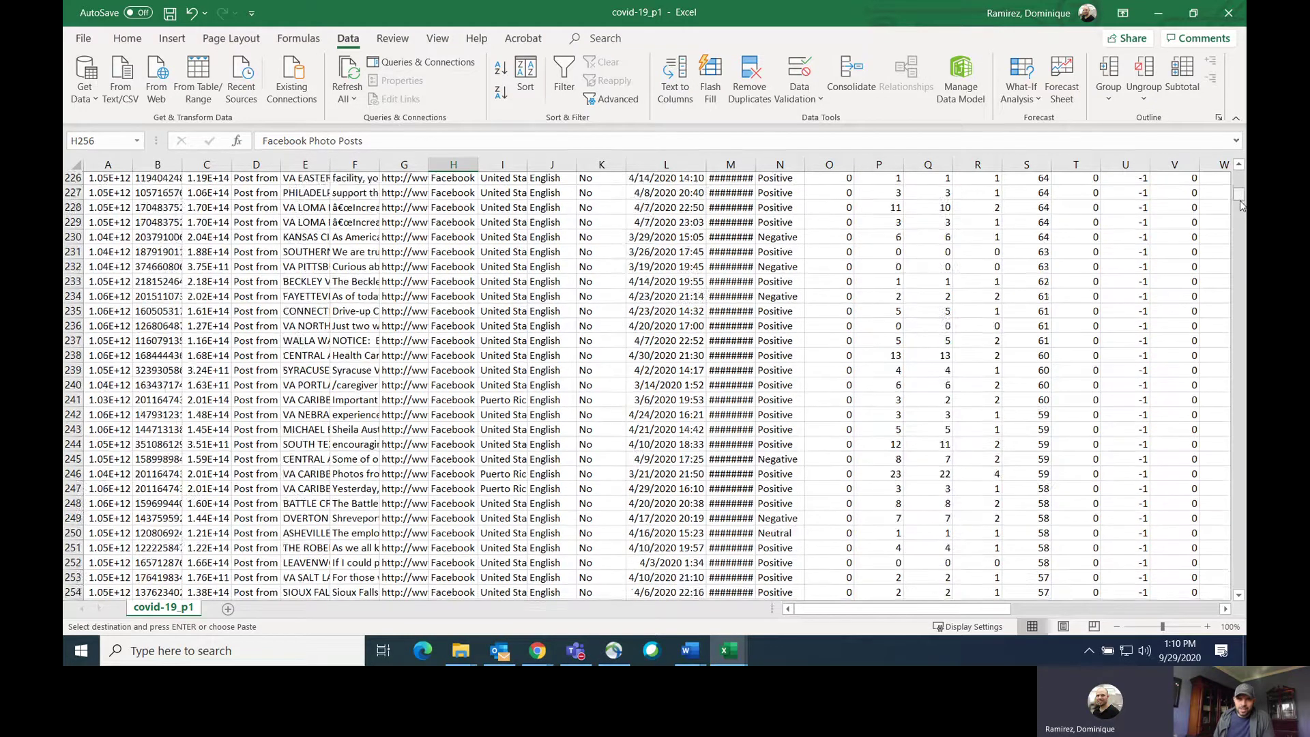
drag(1241, 213, 1244, 503)
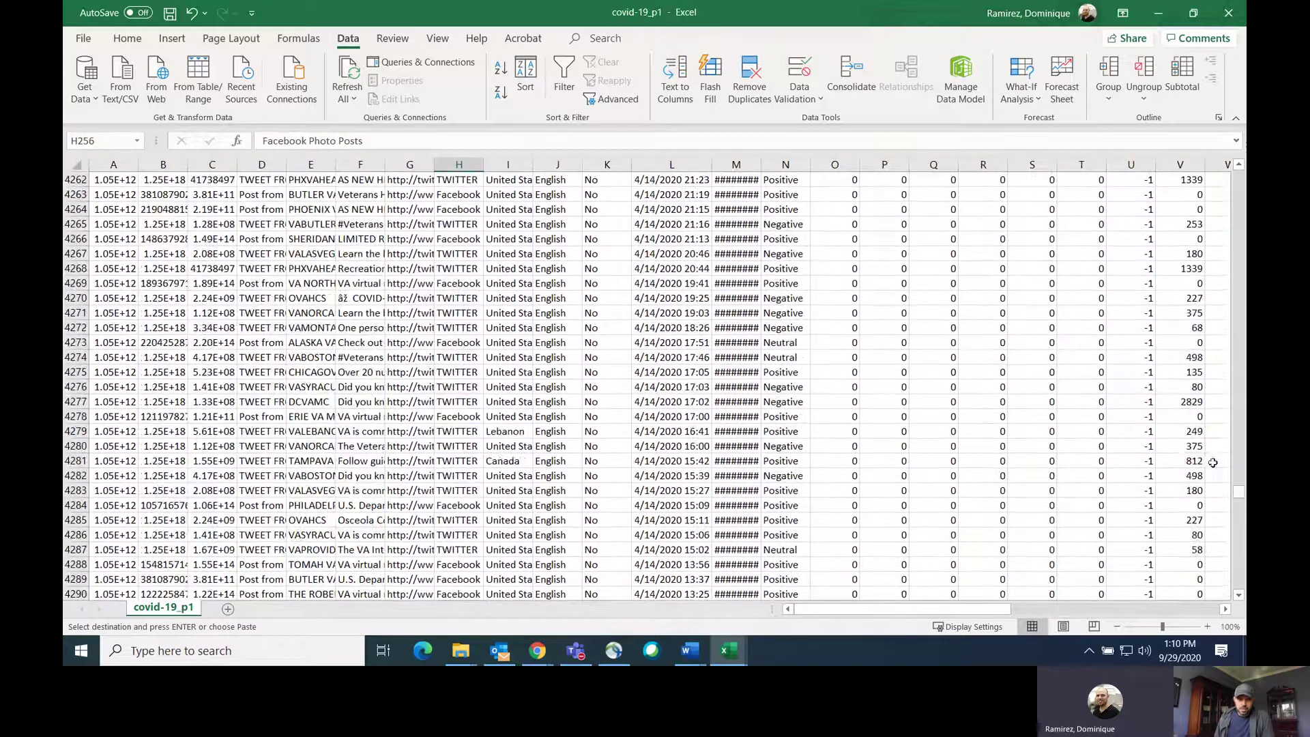
scroll(1012, 383, up, 13)
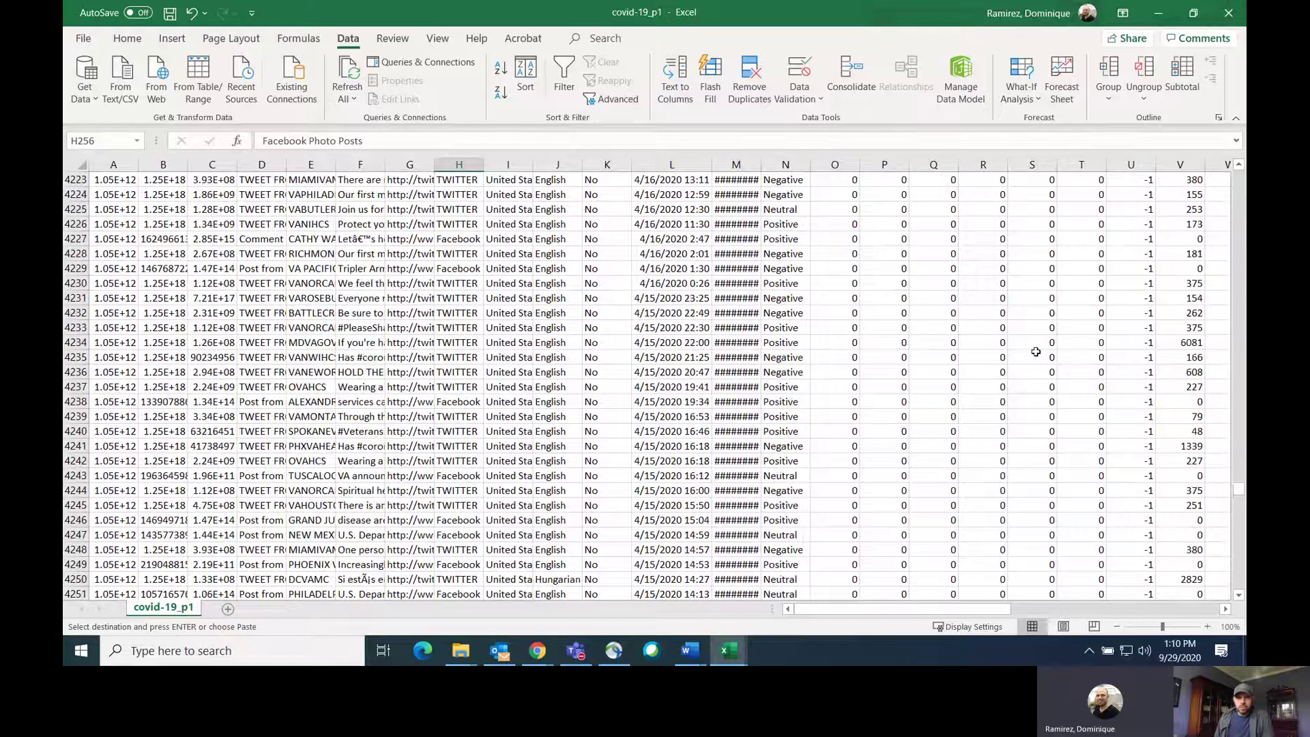
scroll(816, 306, up, 13)
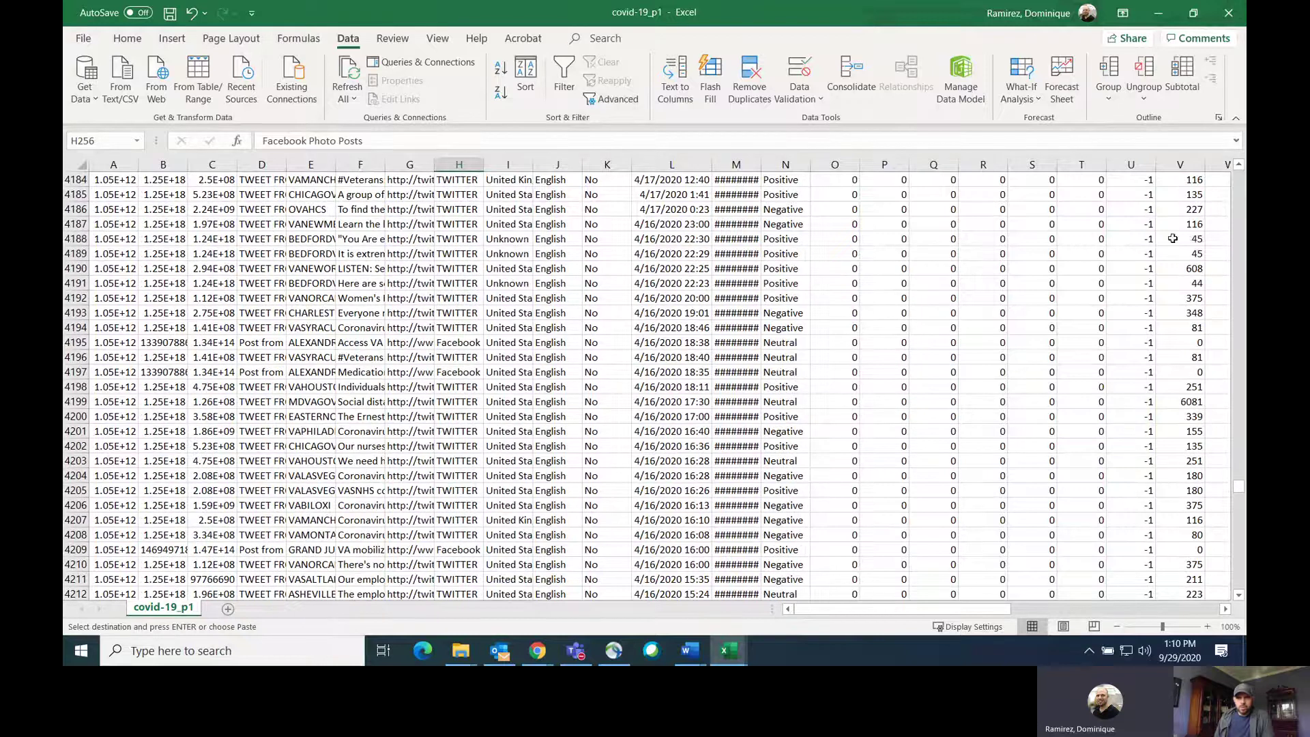
click(1188, 238)
- Scan FOLLOWING column V from V4168's 6082 to the header and down to row 5515, then select the whole sheet
scroll(1197, 215, up, 8)
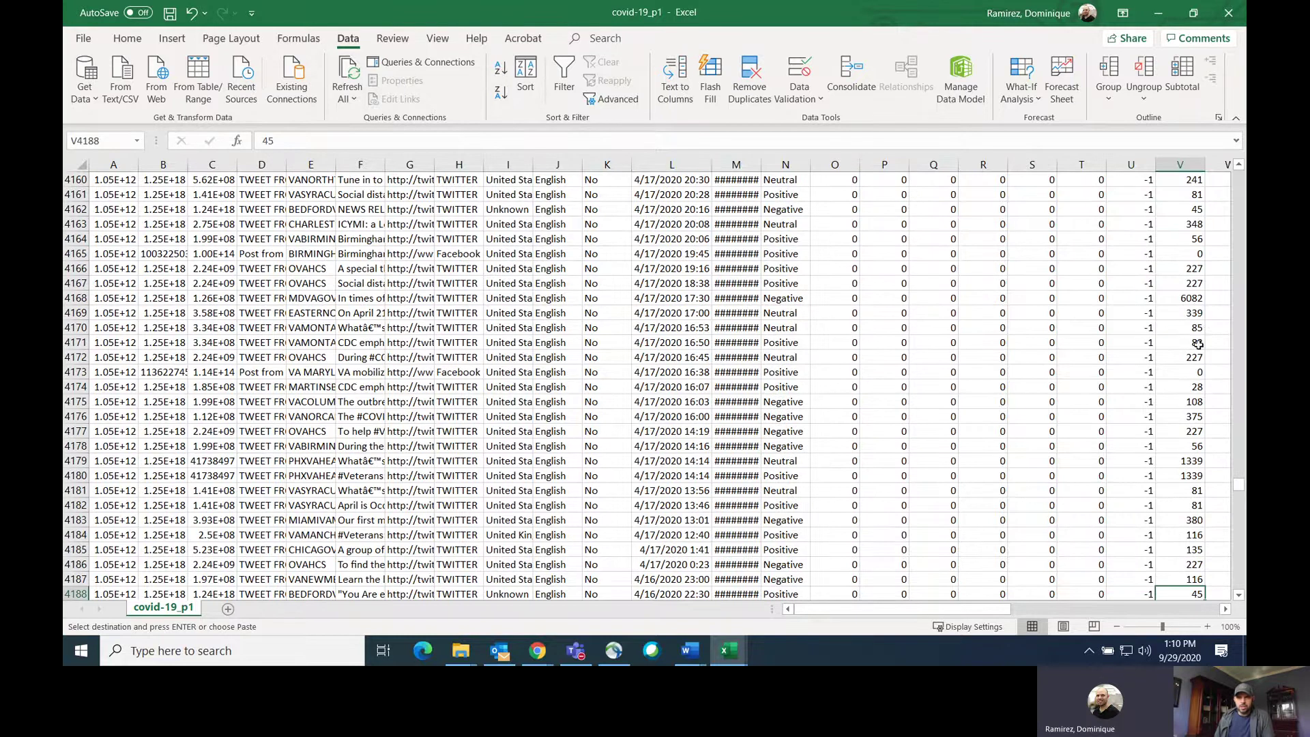
click(1188, 283)
click(1187, 299)
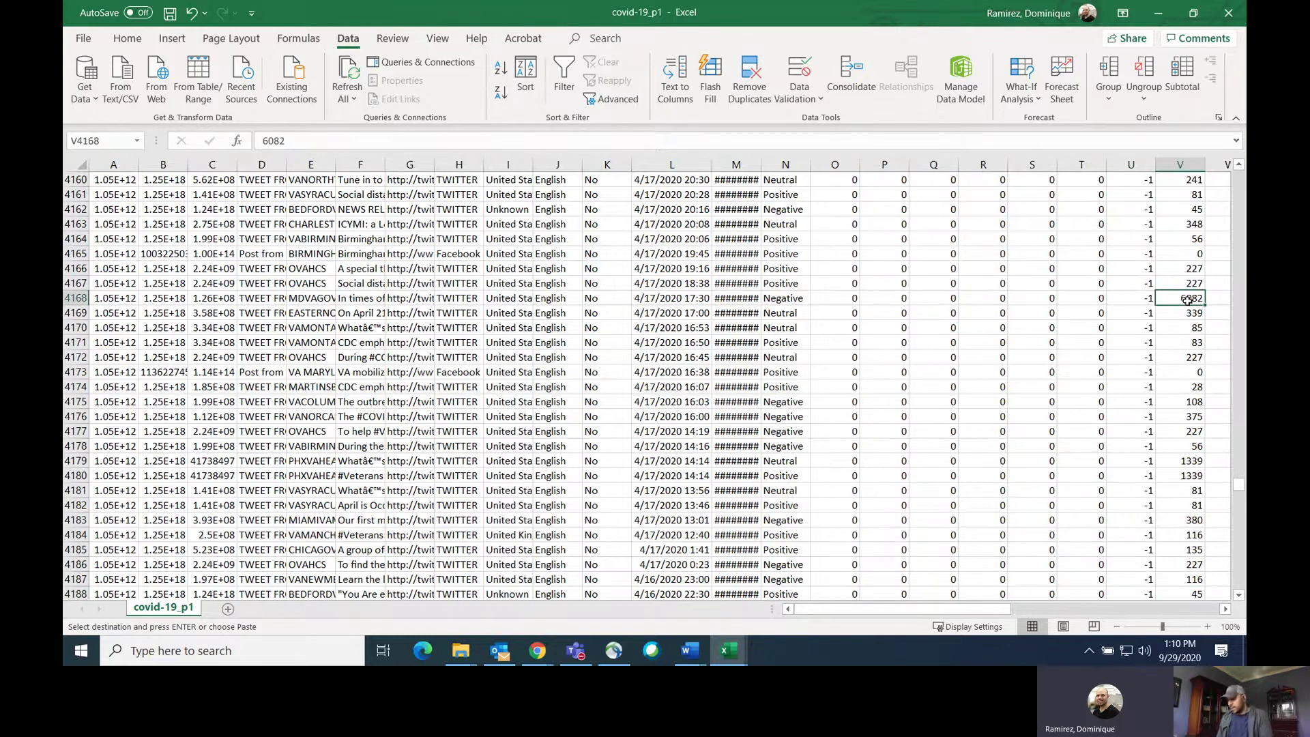
key(ctrl+Up)
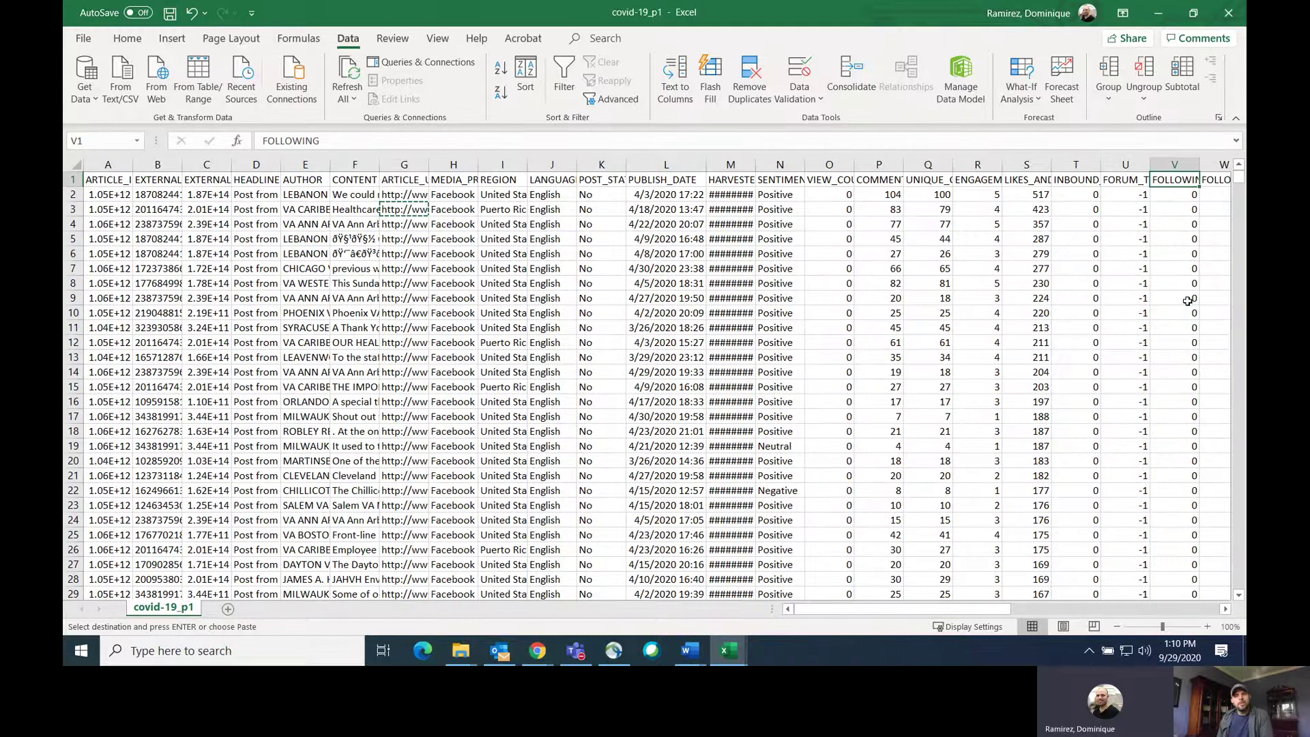
key(Down)
key(Down)
key(Down)
key(Down)
key(Down)
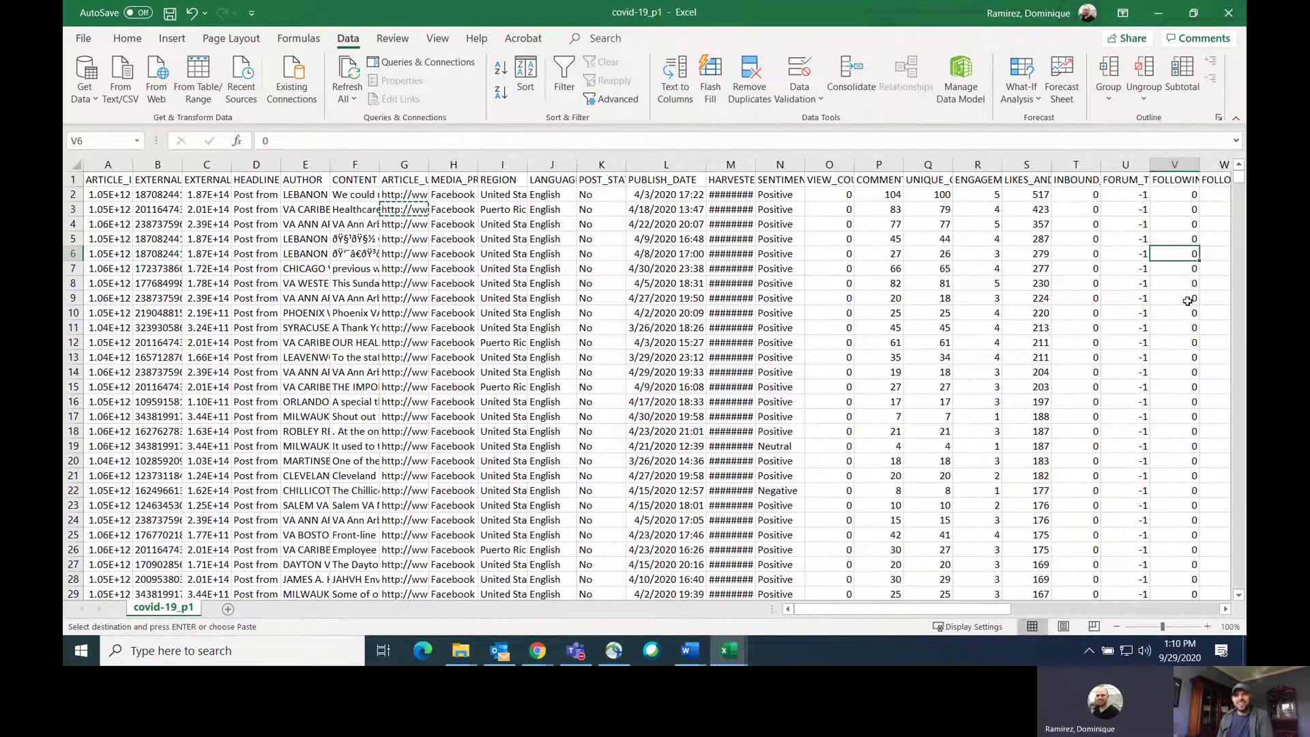
key(ctrl+Down)
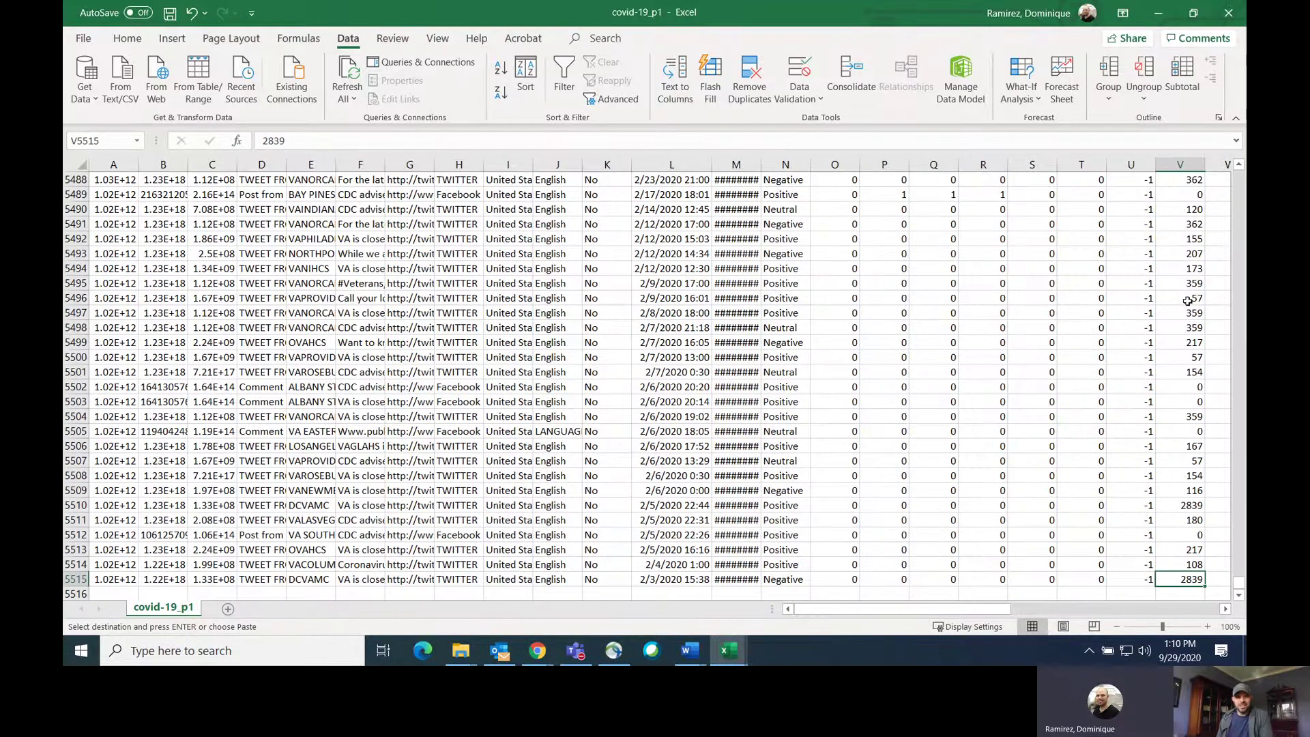
key(Up)
key(Up)
key(Up)
key(Up)
key(Up)
key(Up)
key(Up)
key(Up)
key(Up)
key(Up)
key(Up)
key(Up)
key(Up)
key(Up)
key(Up)
key(Up)
key(Up)
key(Up)
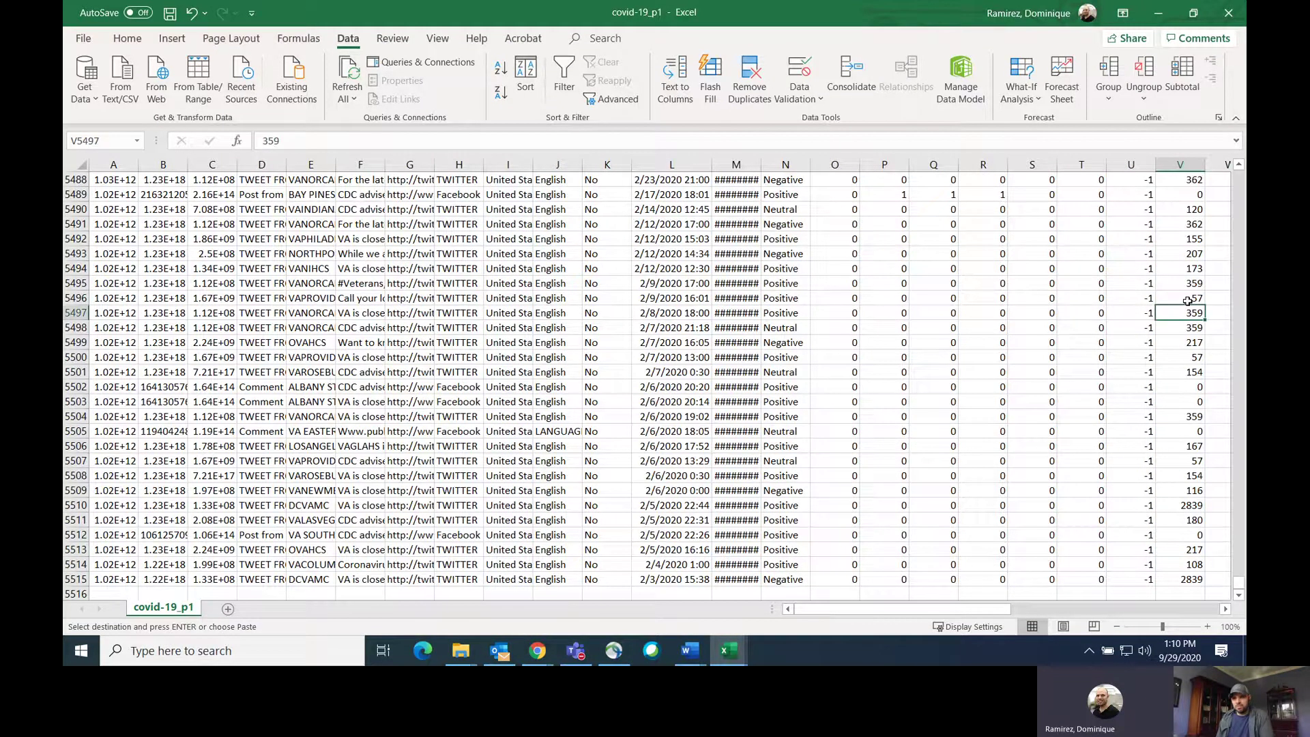
key(ctrl+Up)
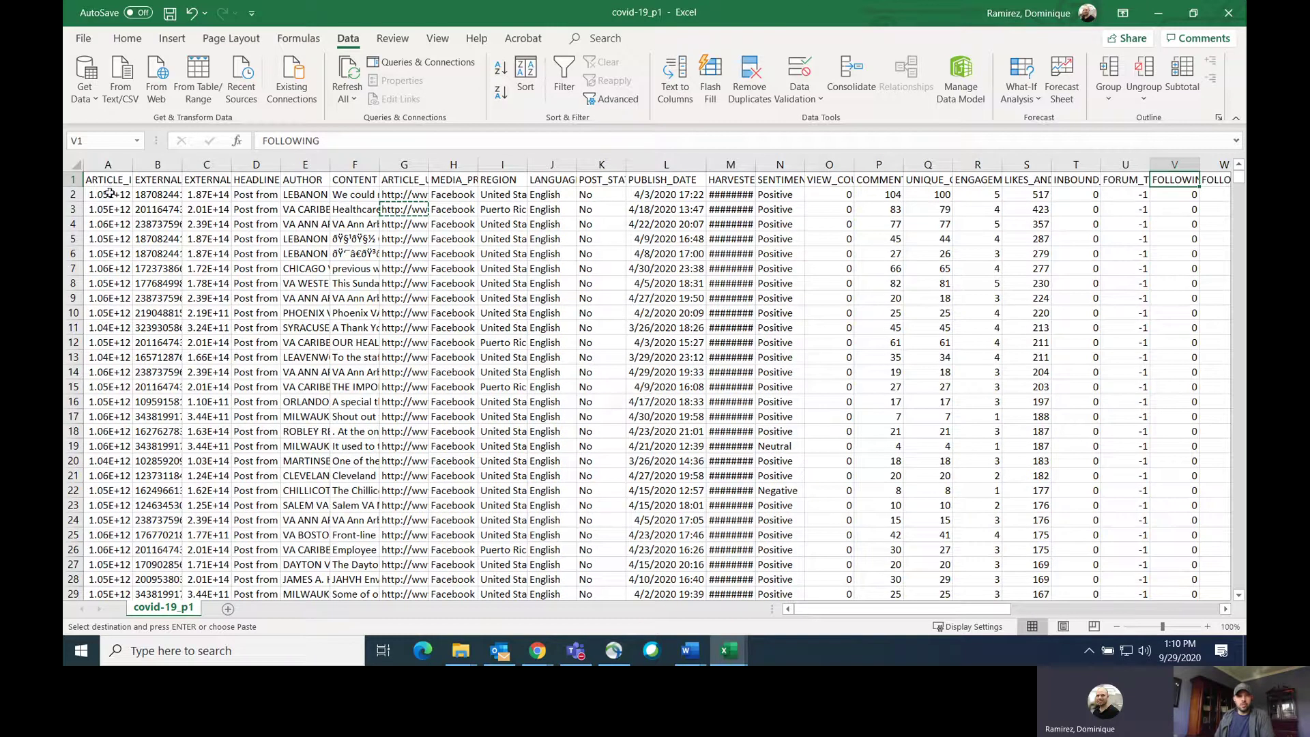
click(72, 163)
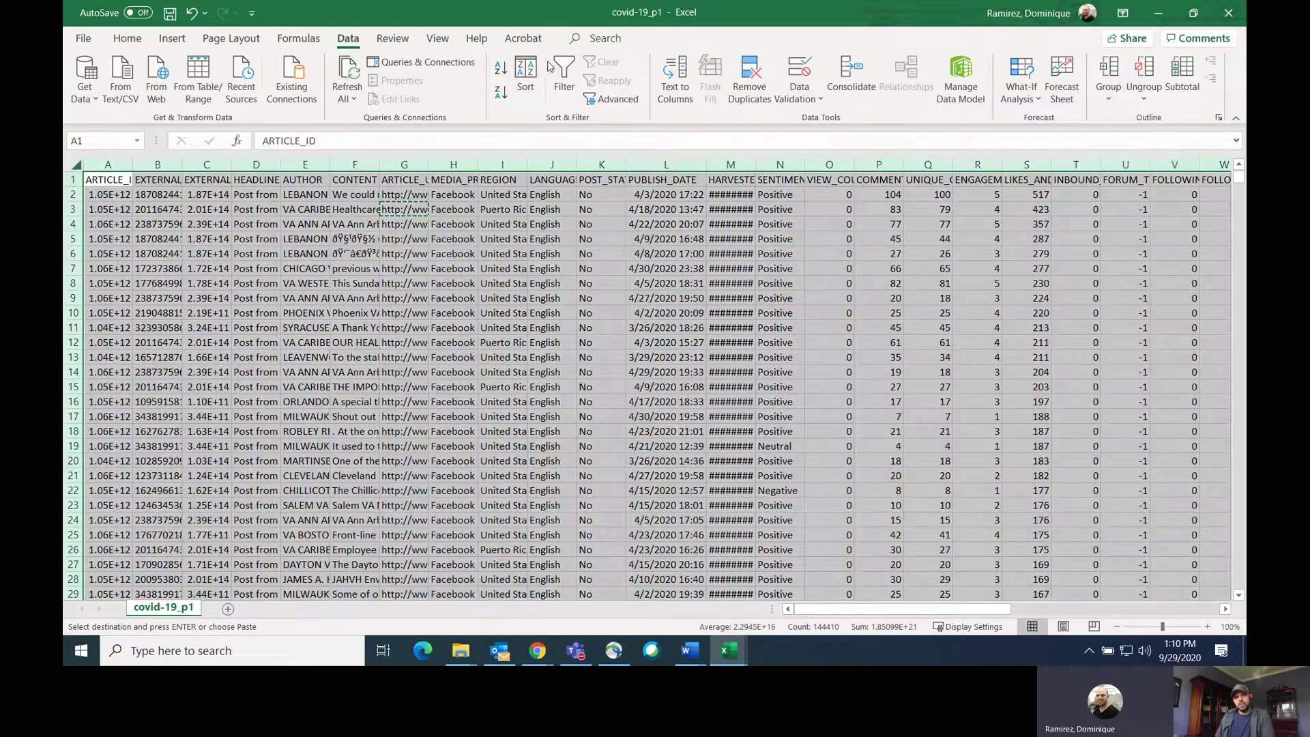
- Sort the sheet by FOLLOWING, largest to smallest, and confirm 6122 is now the top value
click(526, 75)
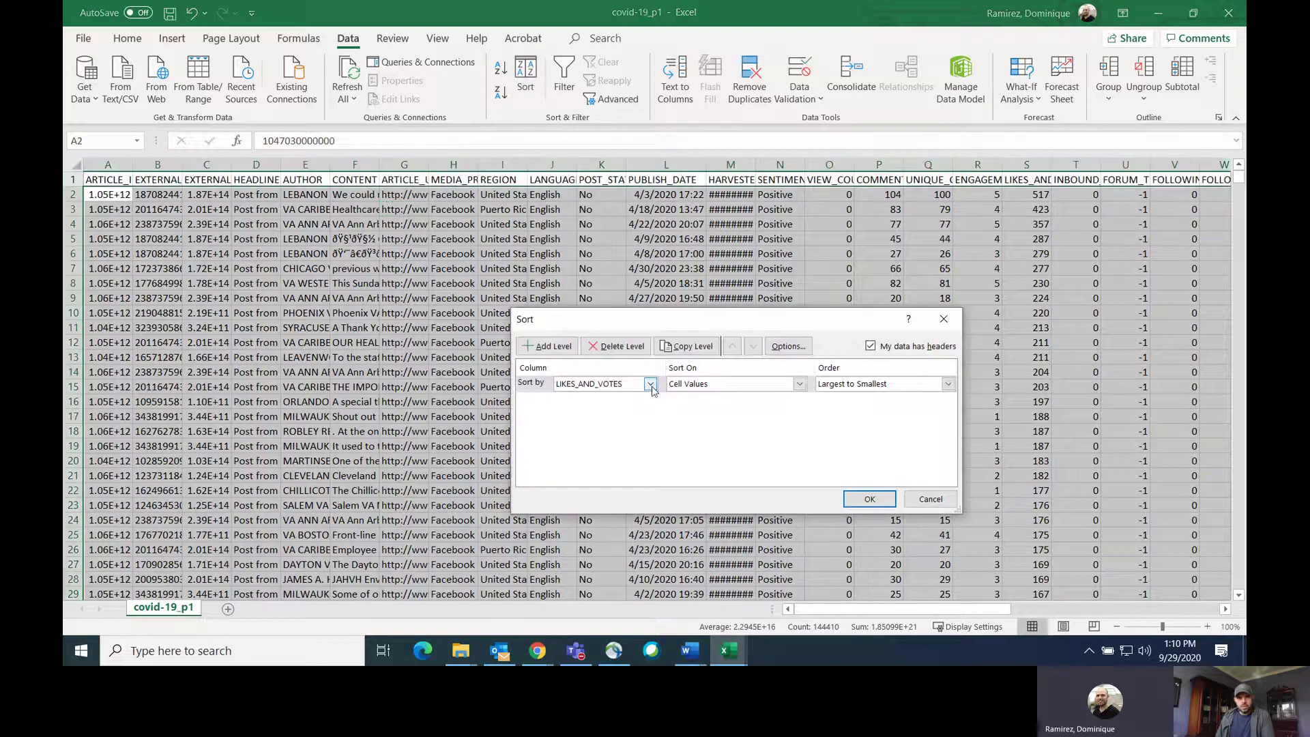
click(650, 384)
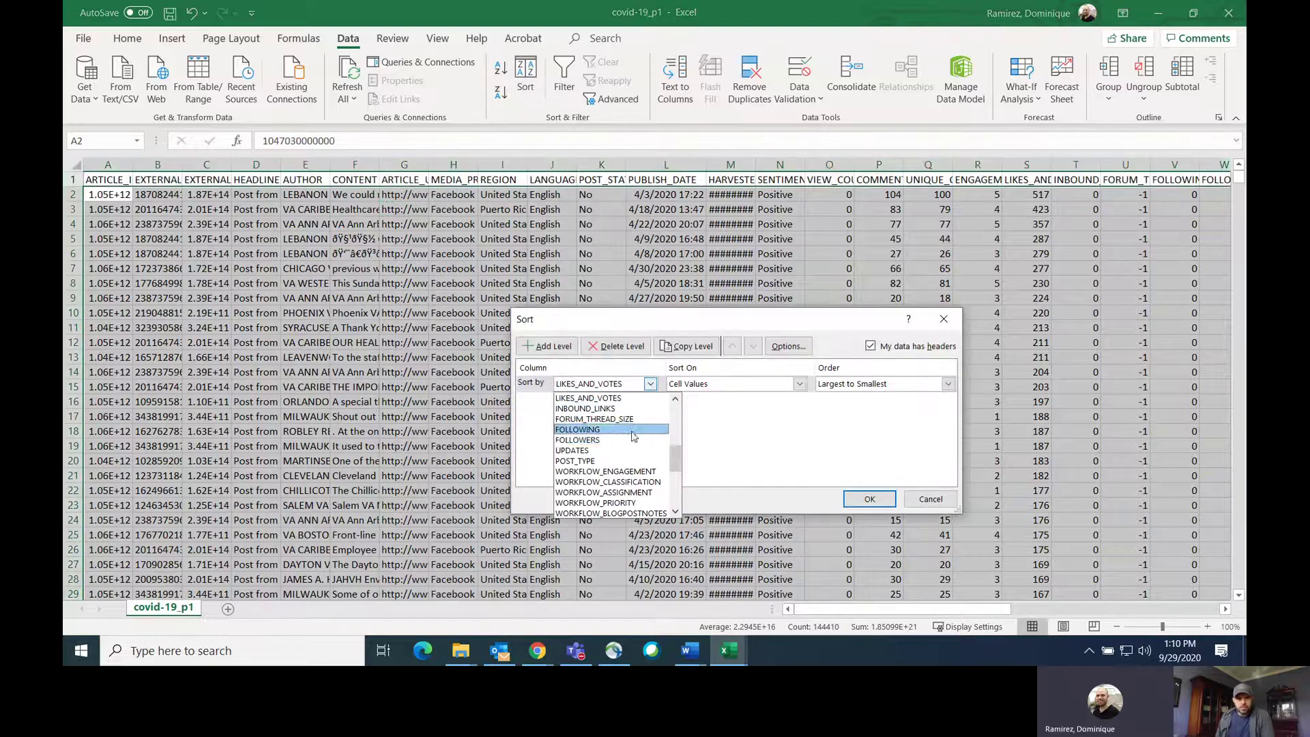
click(632, 432)
click(861, 502)
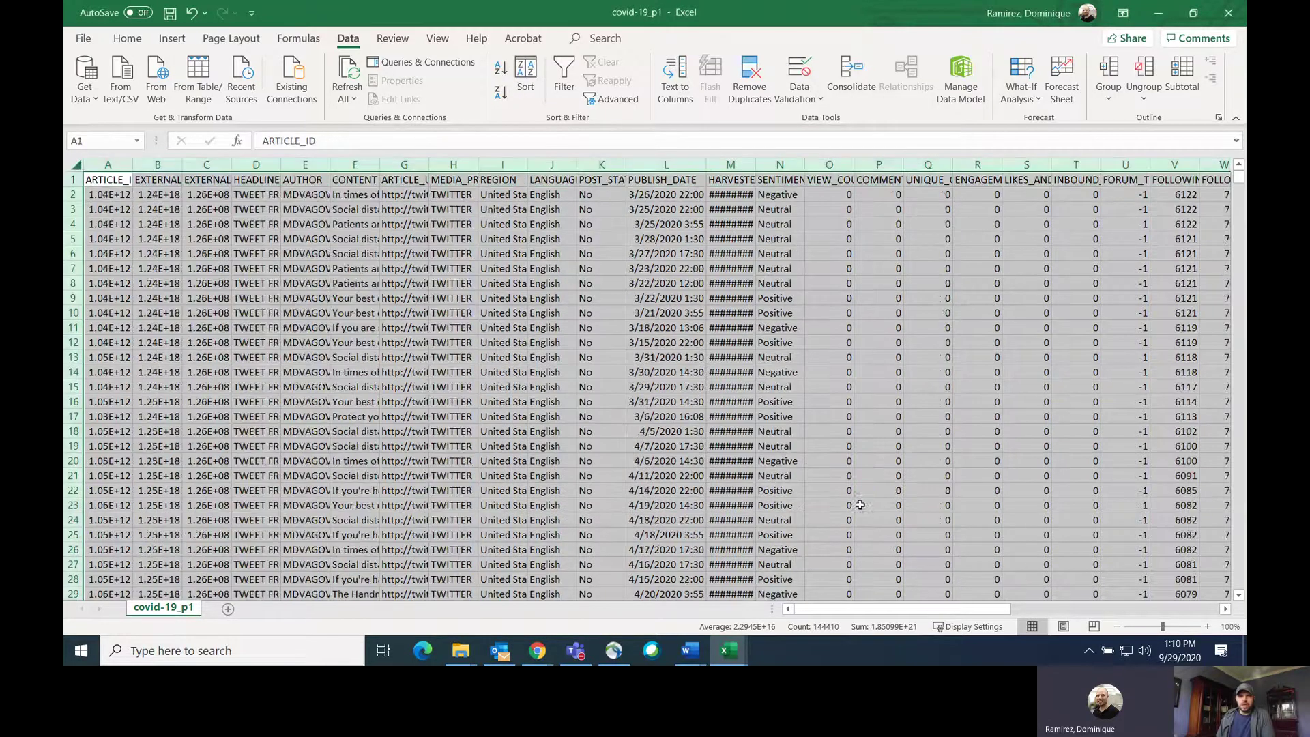
click(1188, 193)
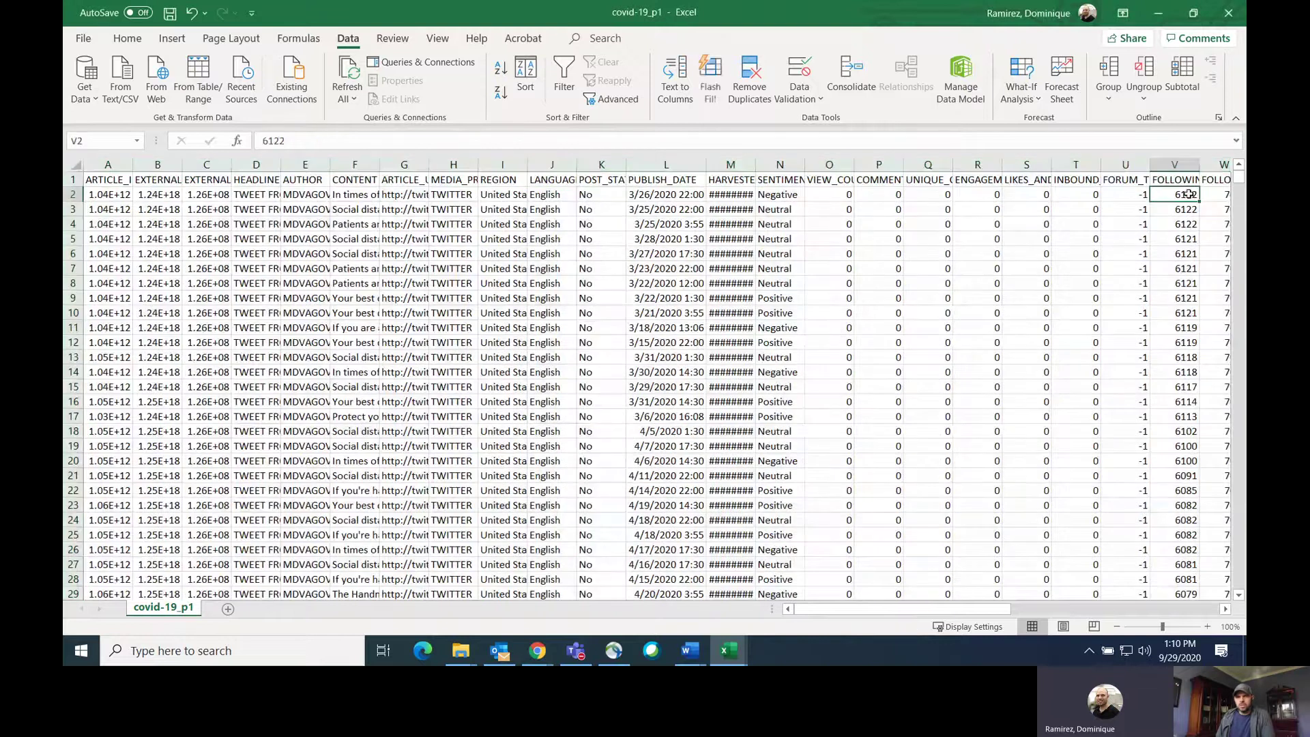
- Copy the first tweet link in G2 and load it in a new Chrome tab
key(Left)
key(Left)
key(Left)
key(Left)
key(Left)
key(Left)
key(Left)
key(Left)
key(Left)
key(Left)
key(Left)
key(Left)
key(Left)
key(Left)
key(Left)
key(Left)
key(Left)
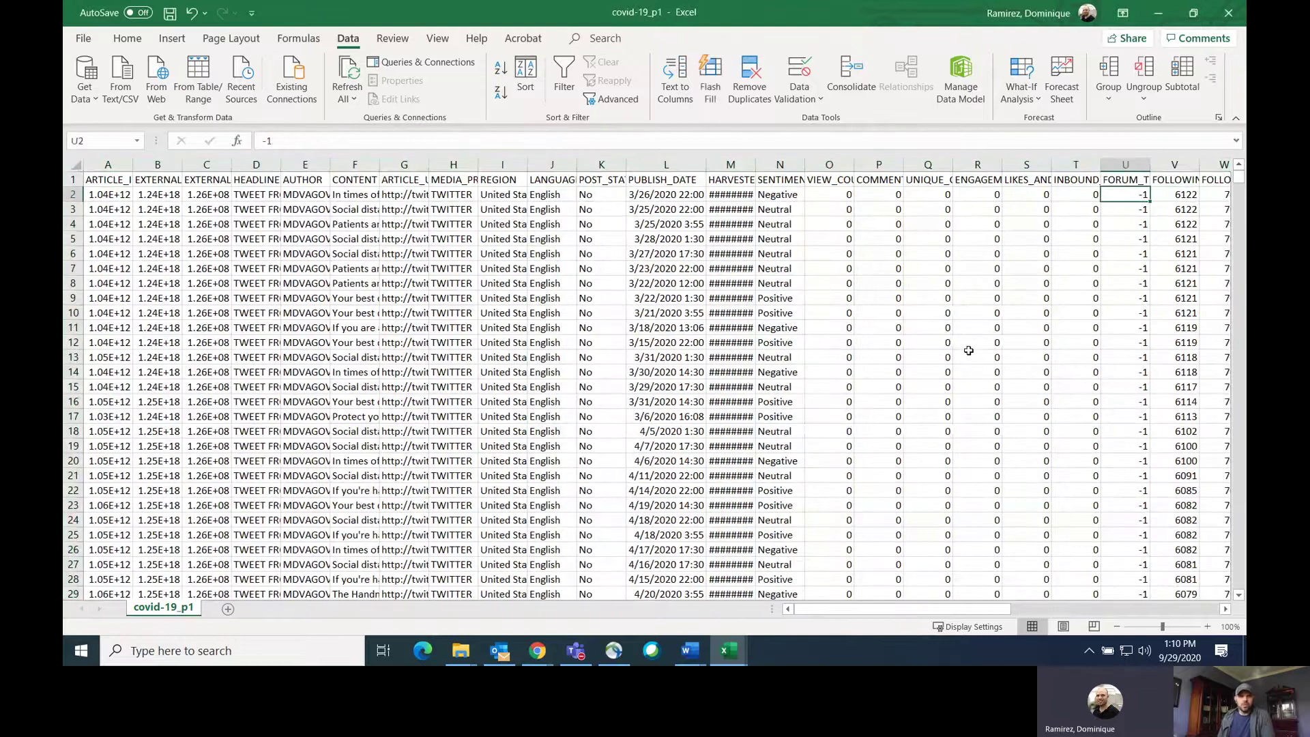
key(Right)
key(Right)
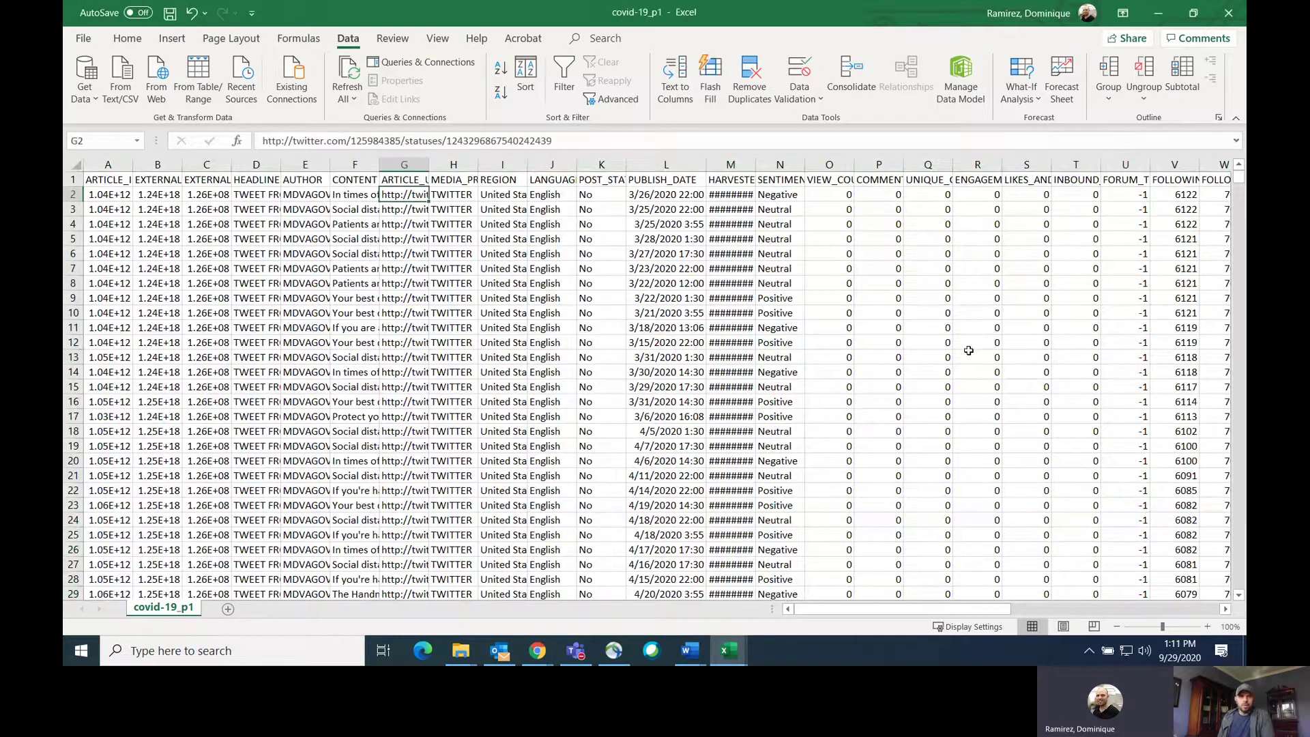
key(ctrl+c)
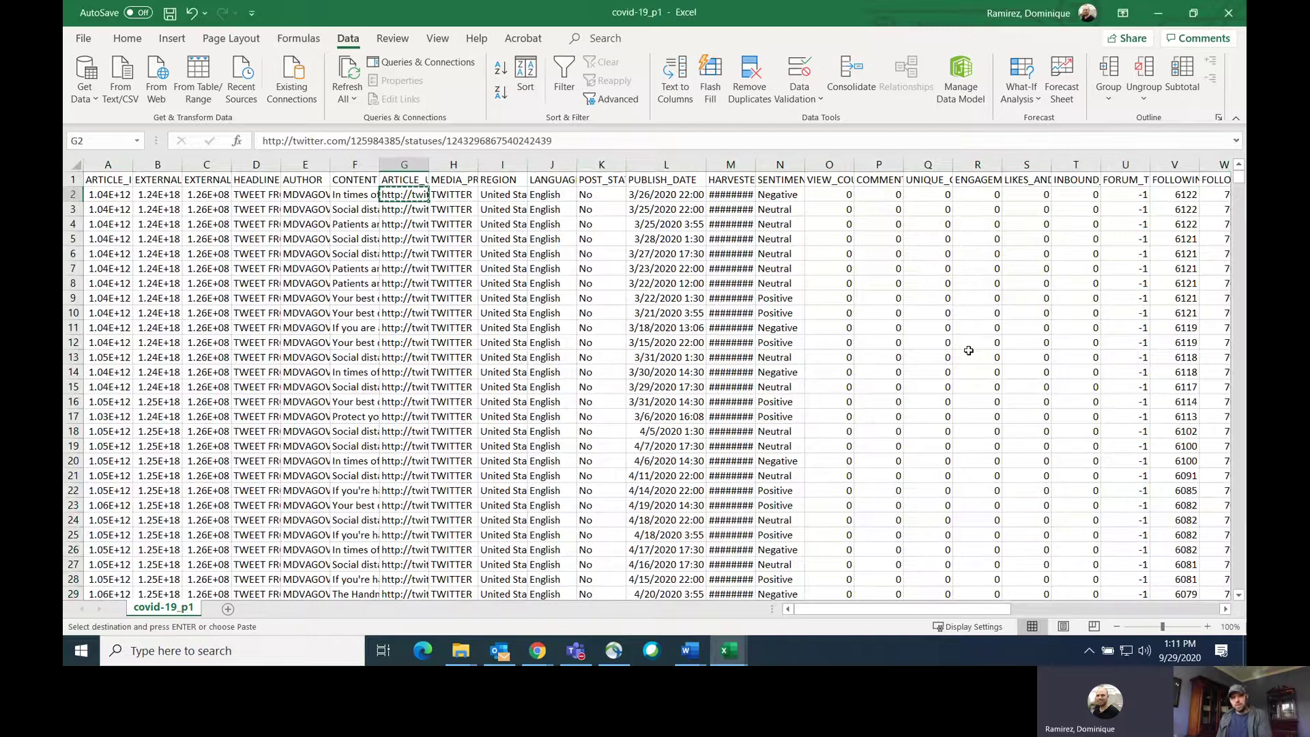
key(alt+Tab)
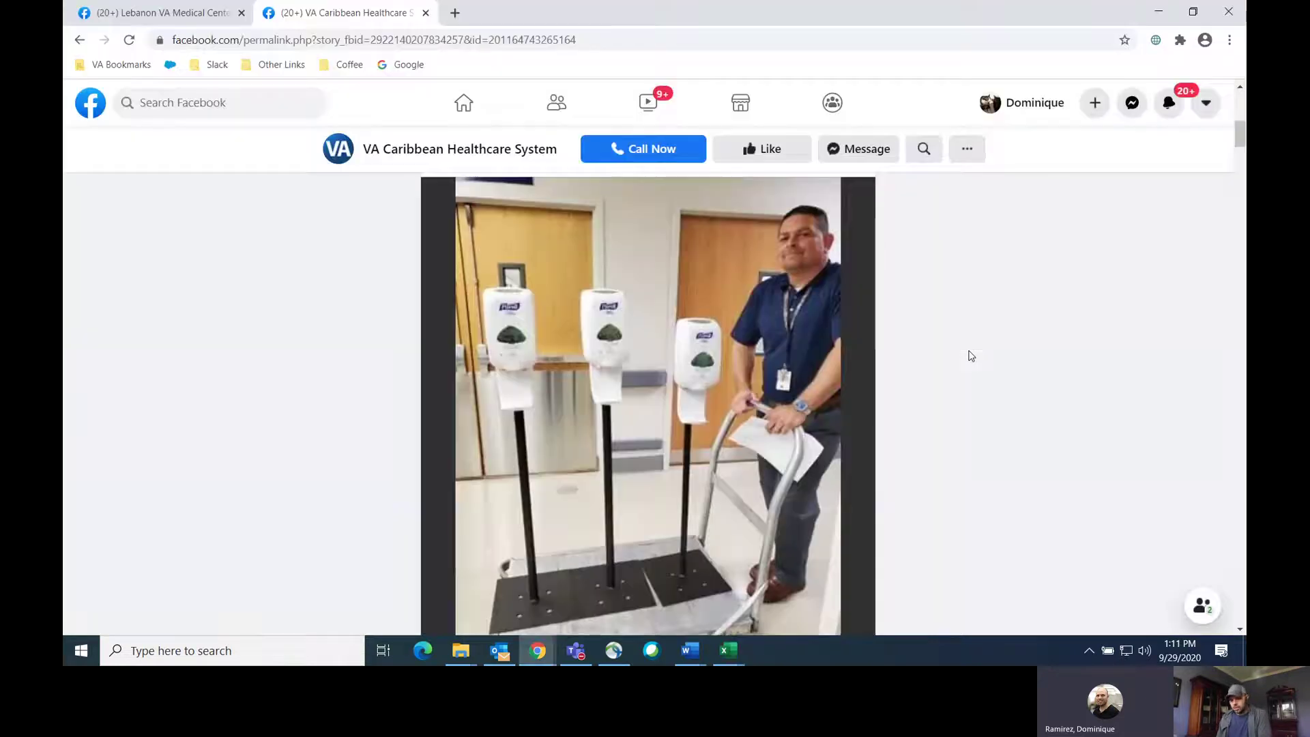
key(ctrl+t)
key(ctrl+v)
key(Return)
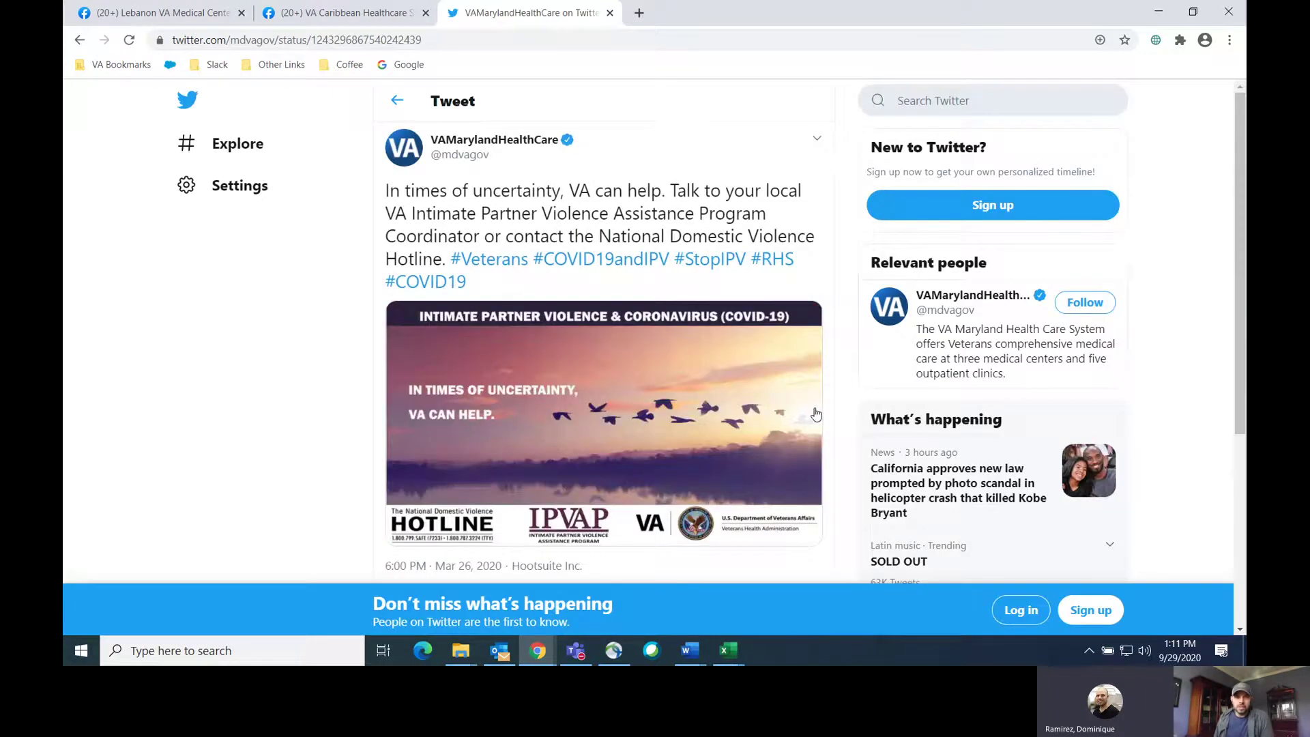
- Read through the VAMarylandHealthCare tweet, then close its tab and return to Excel
scroll(822, 409, down, 2)
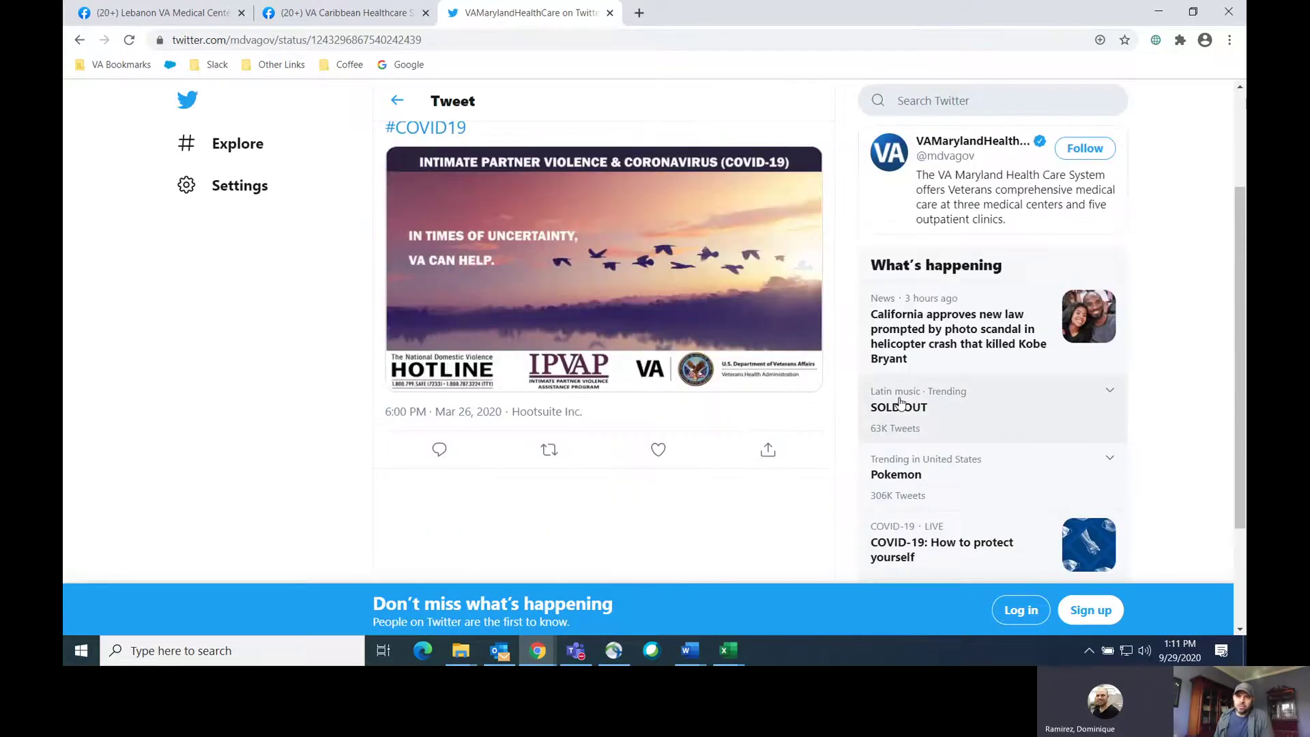
scroll(898, 386, up, 3)
scroll(898, 386, down, 2)
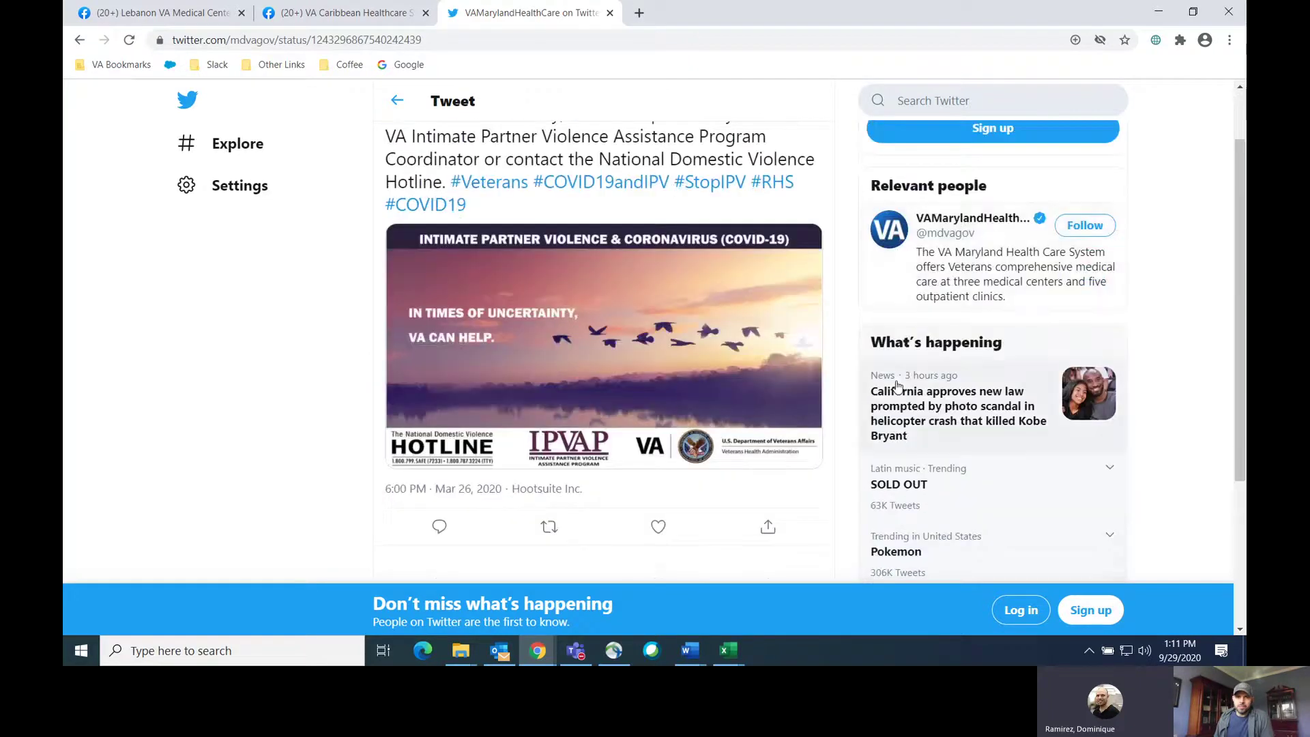
scroll(898, 386, up, 1)
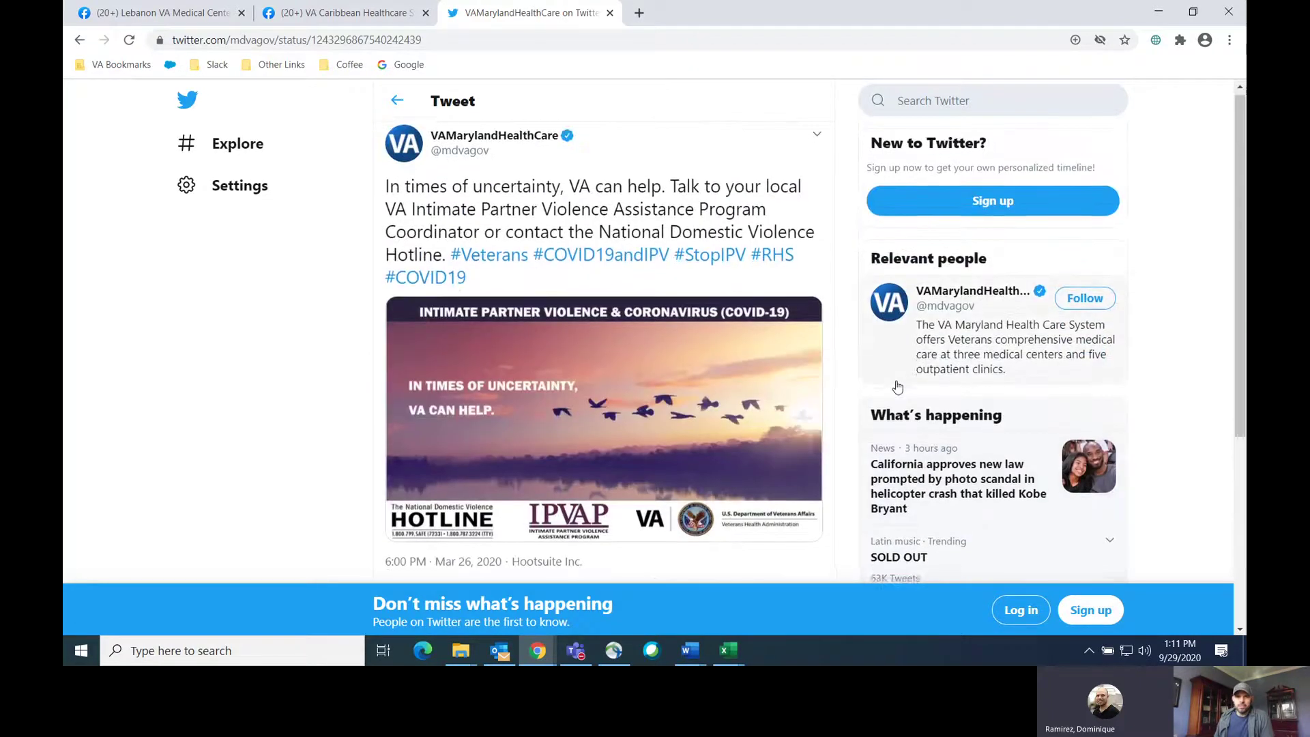
scroll(898, 386, down, 1)
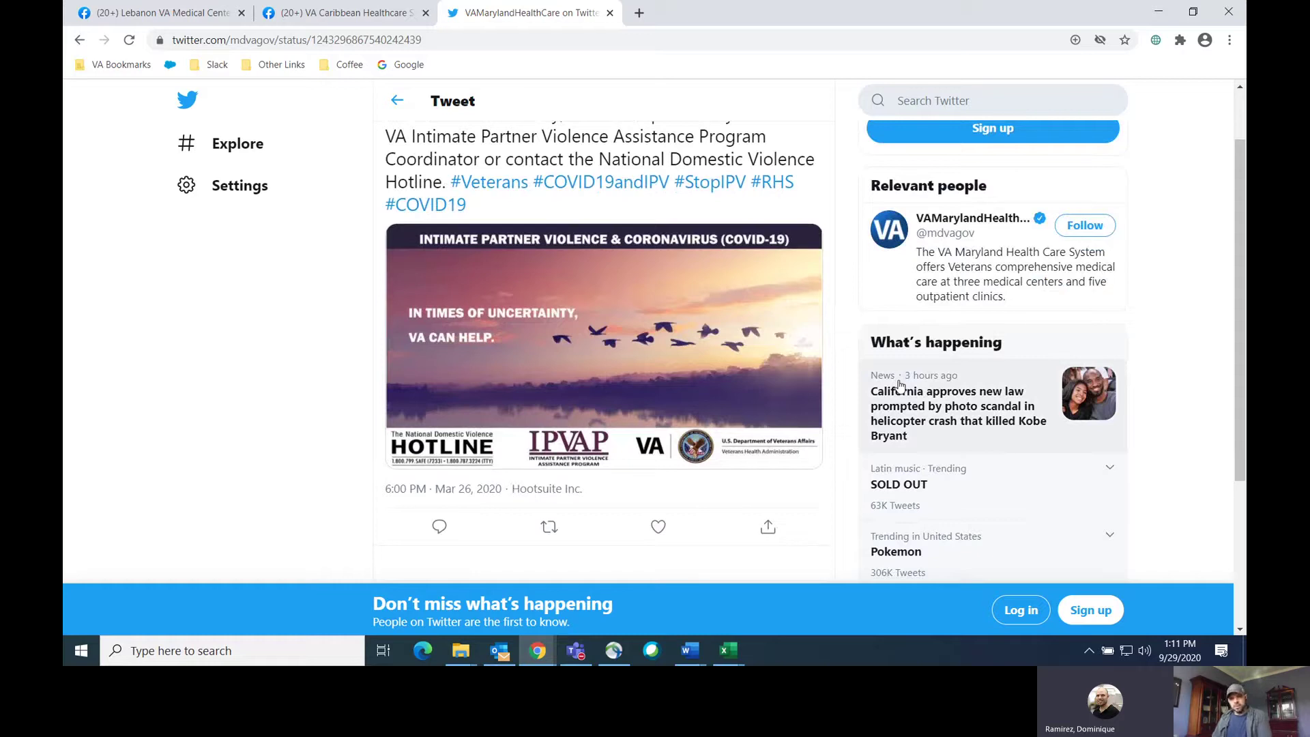
key(ctrl+w)
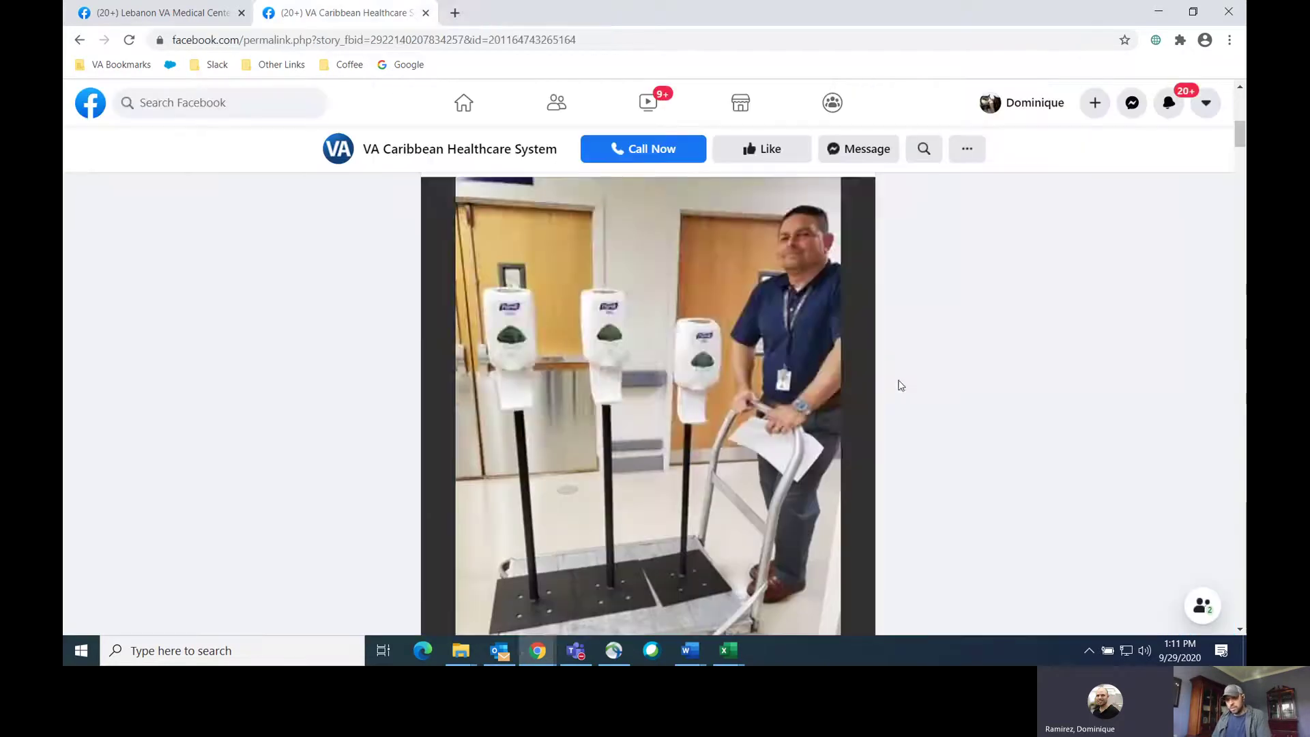
key(alt+Tab)
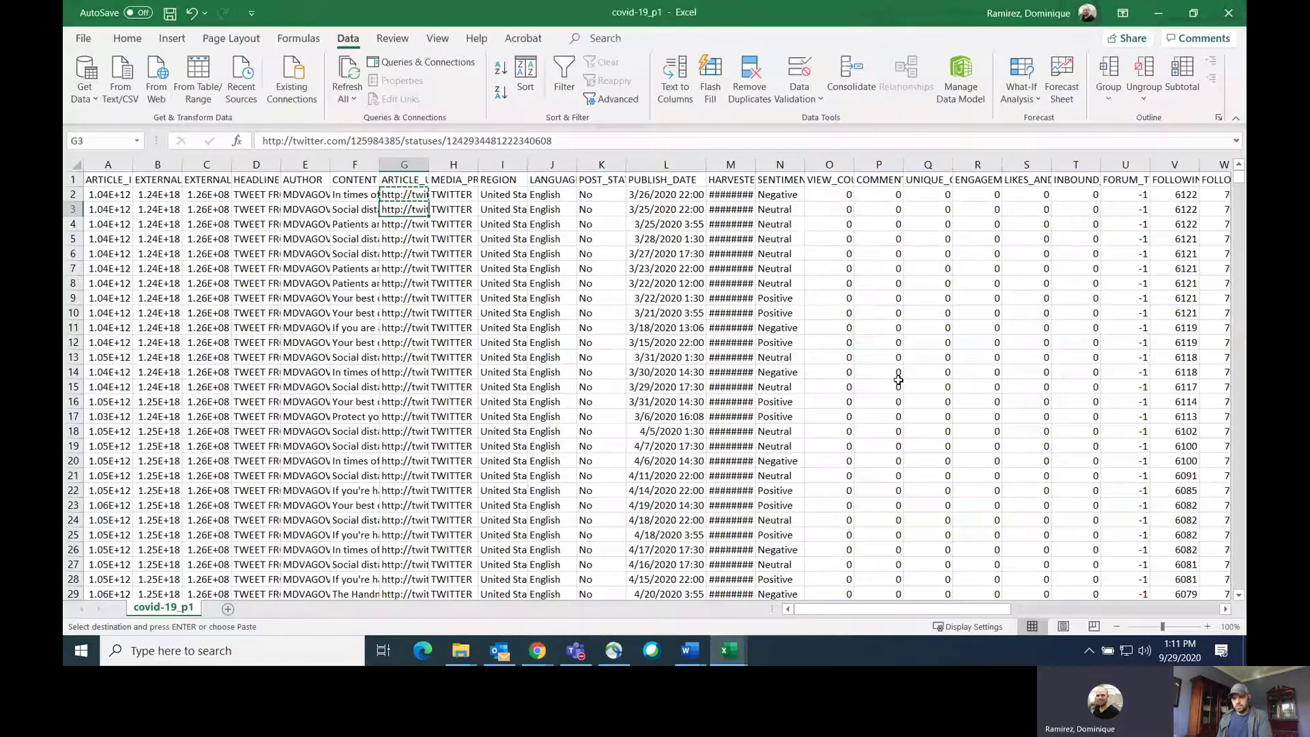
key(ctrl+c)
key(alt+Tab)
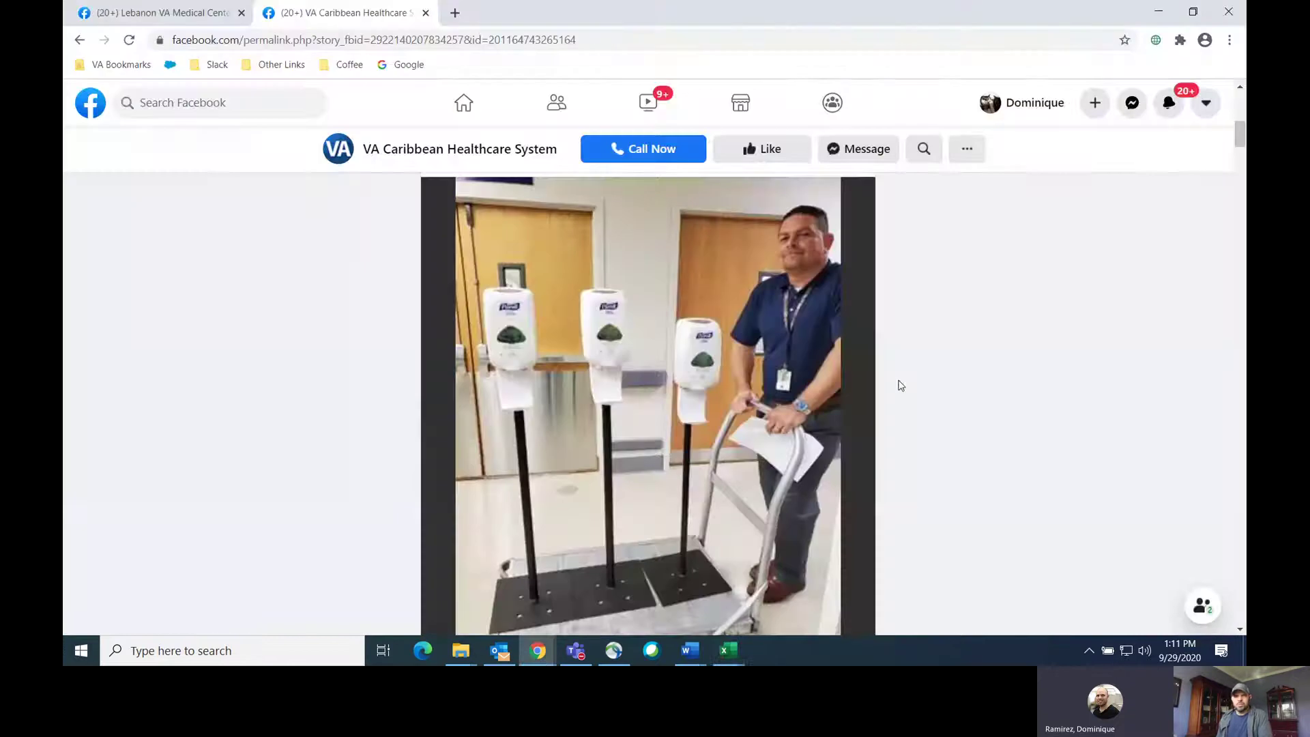
key(ctrl+t)
key(ctrl+v)
key(Return)
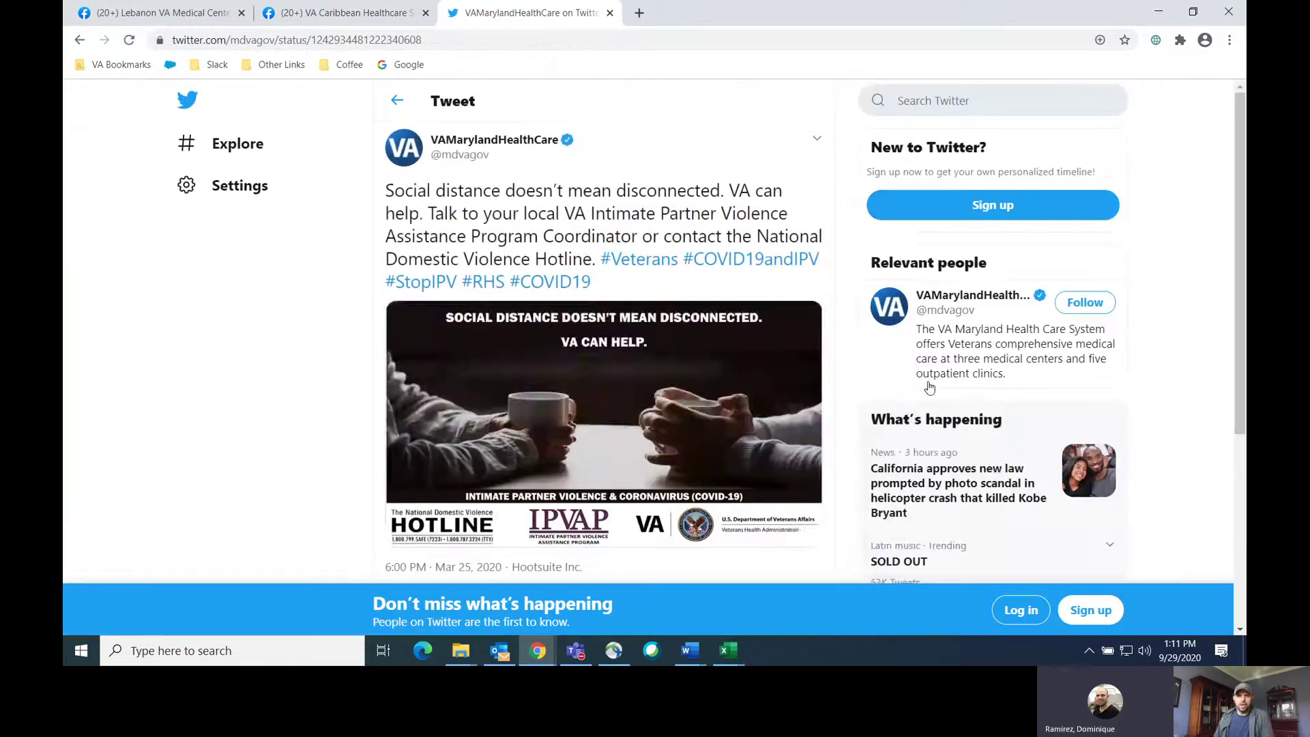
scroll(929, 391, down, 5)
scroll(932, 394, up, 5)
key(ctrl+w)
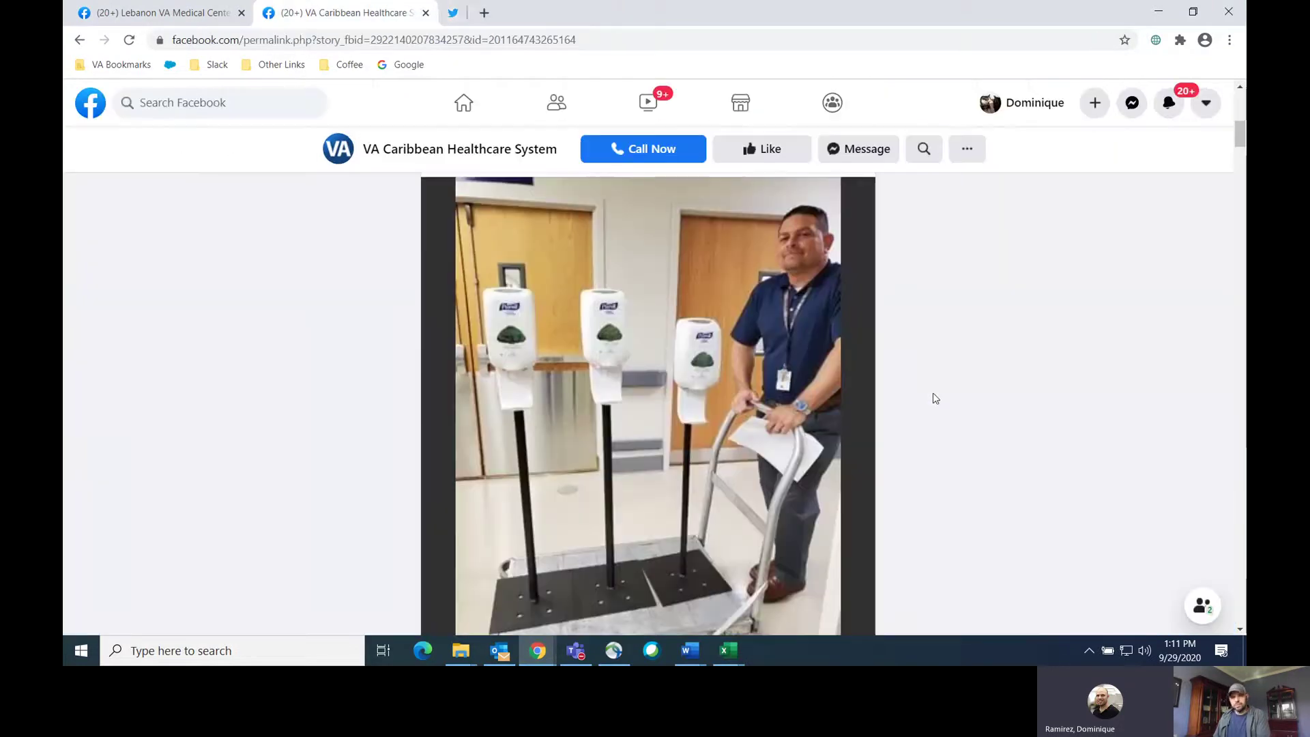
key(alt+Tab)
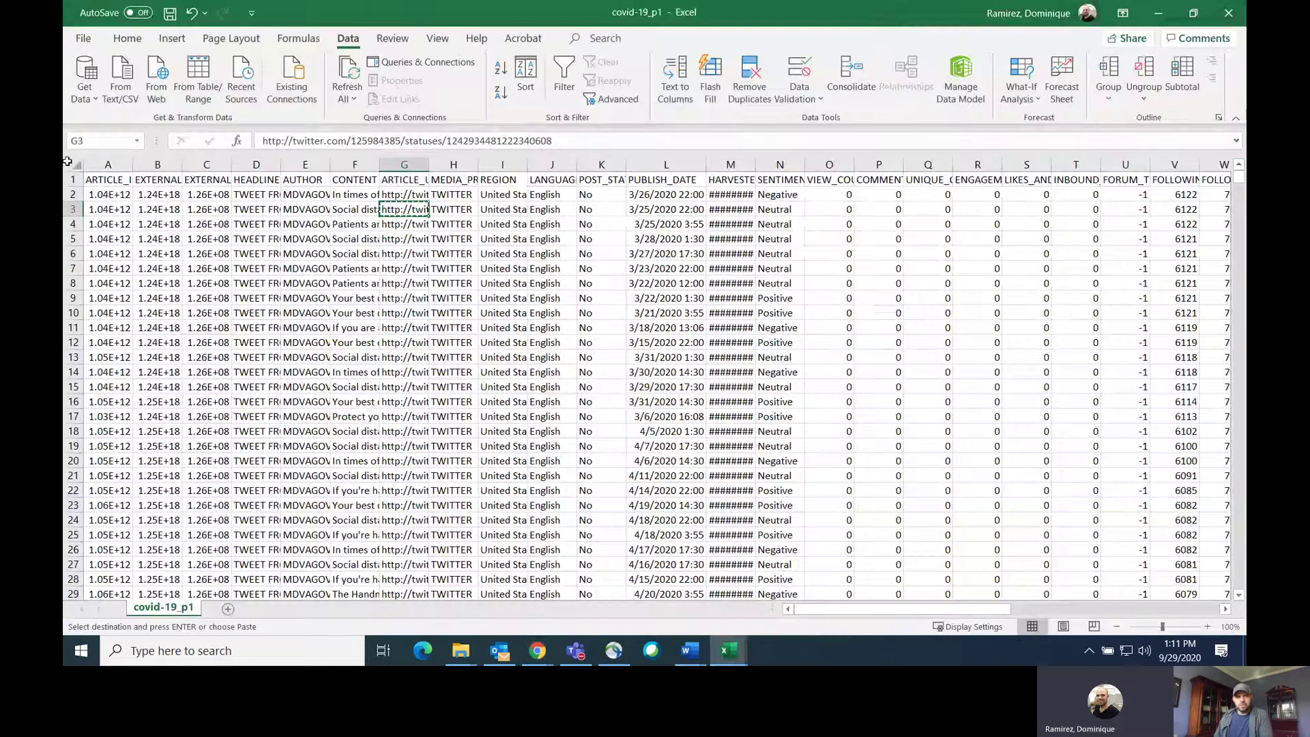
- Select all of covid-19_p1, scroll through the rows, and open Data > Sort
click(69, 162)
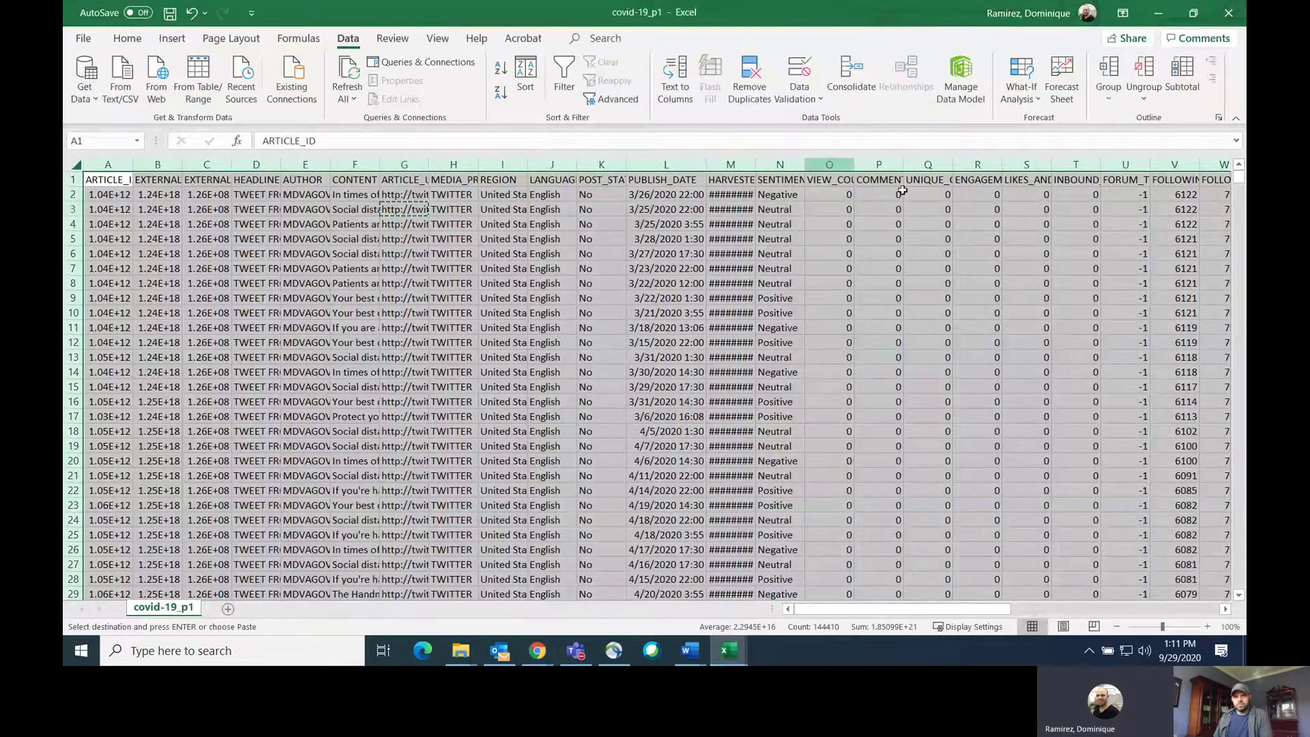
scroll(924, 260, down, 20)
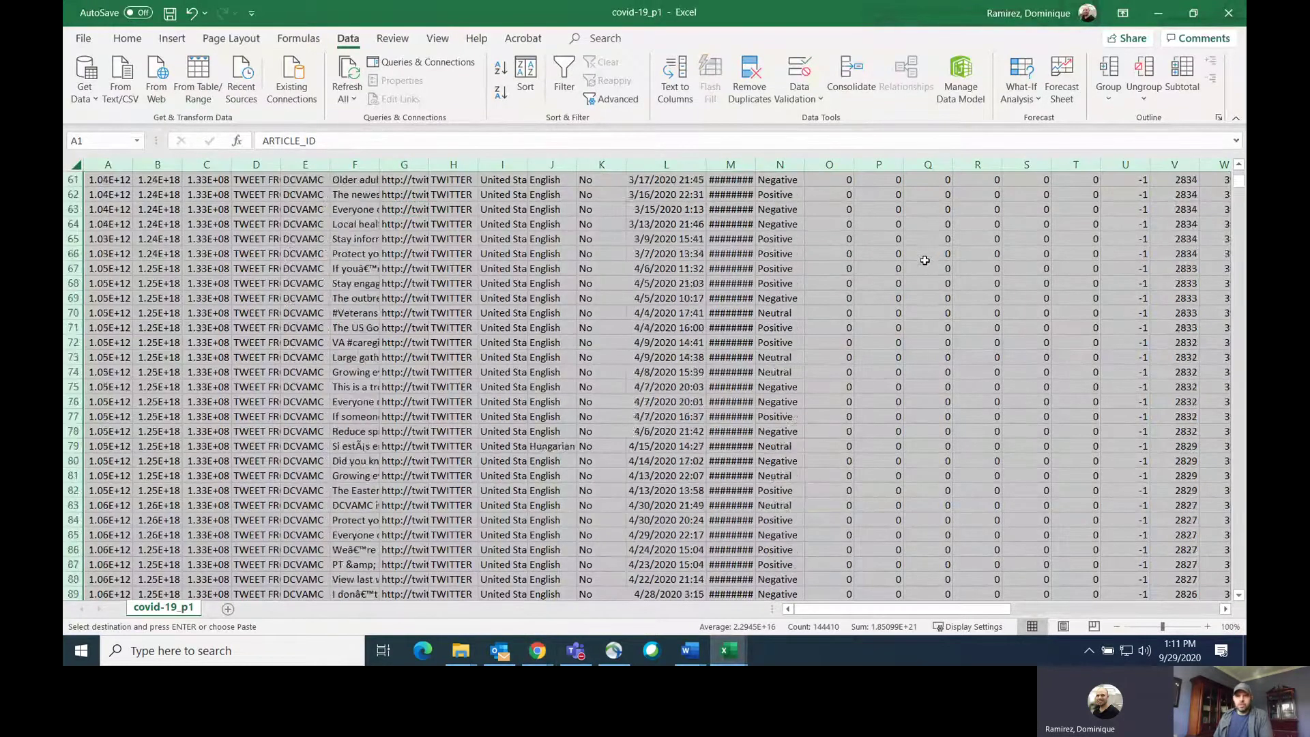
scroll(925, 260, down, 20)
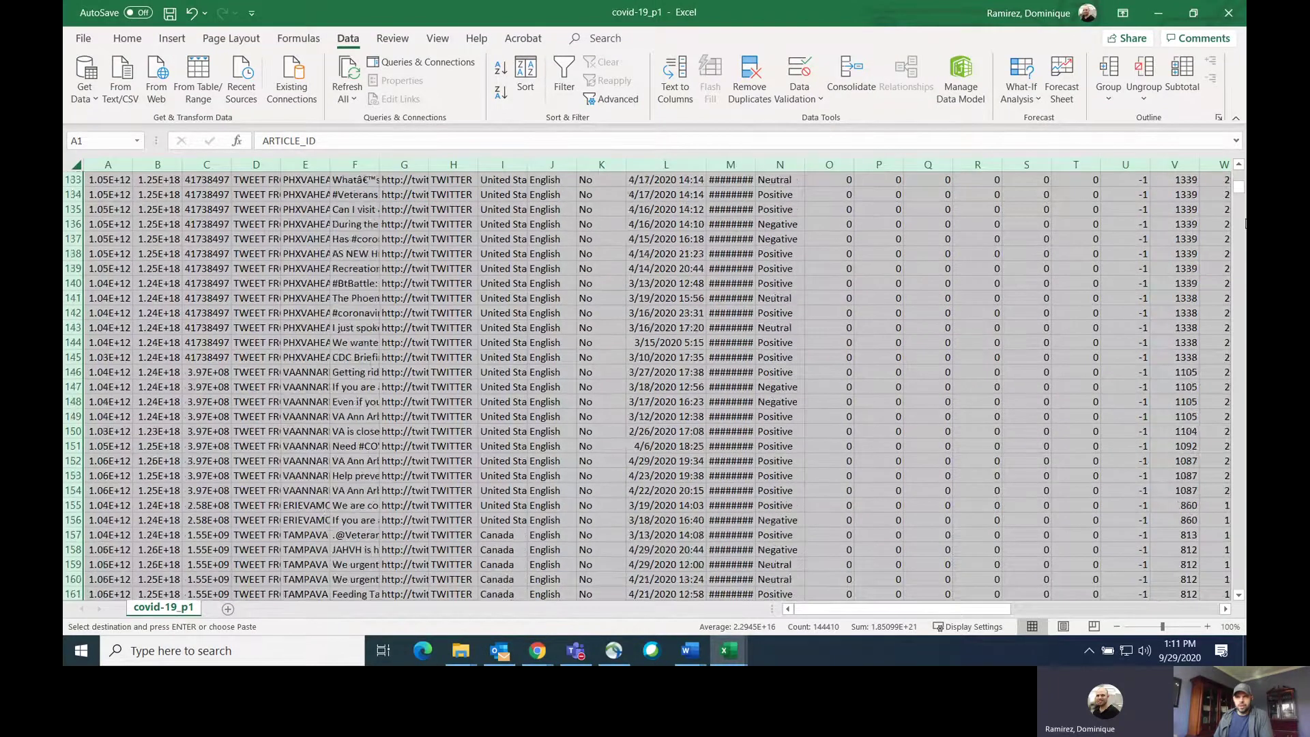
drag(1241, 196, 1239, 370)
drag(1242, 442, 1238, 544)
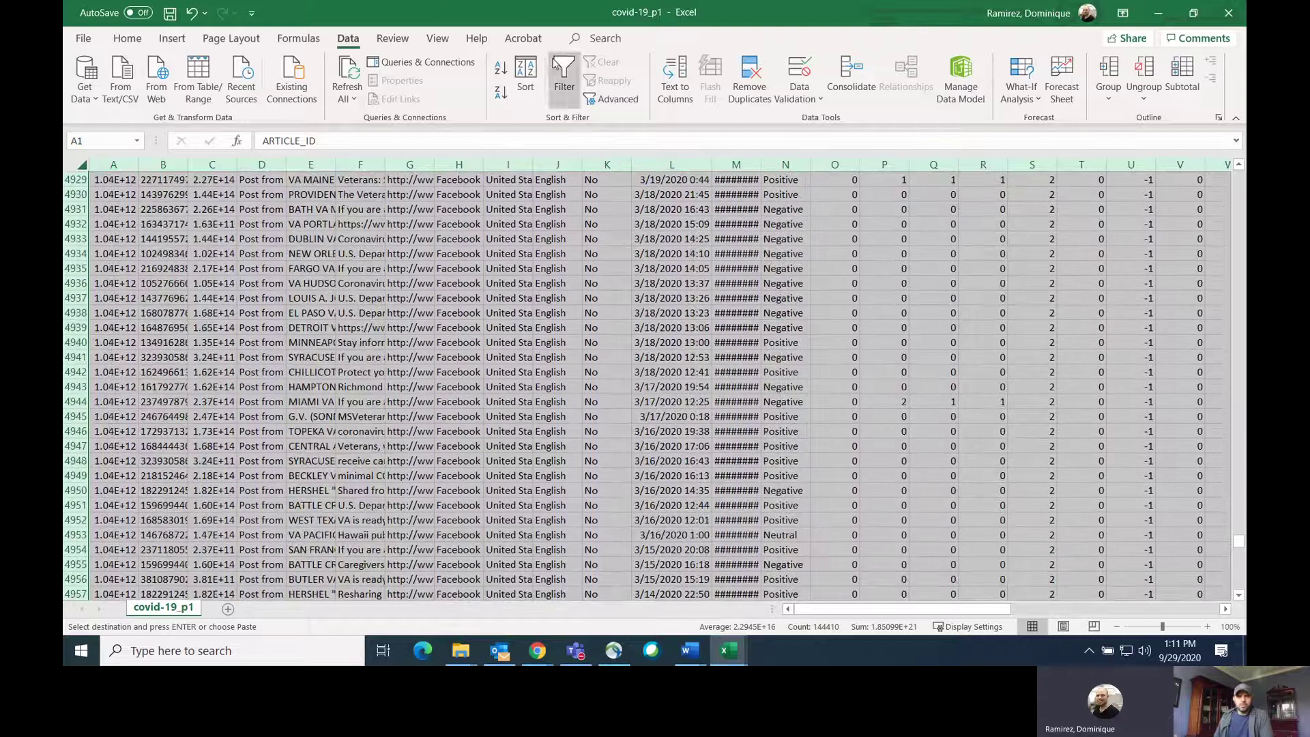
click(528, 65)
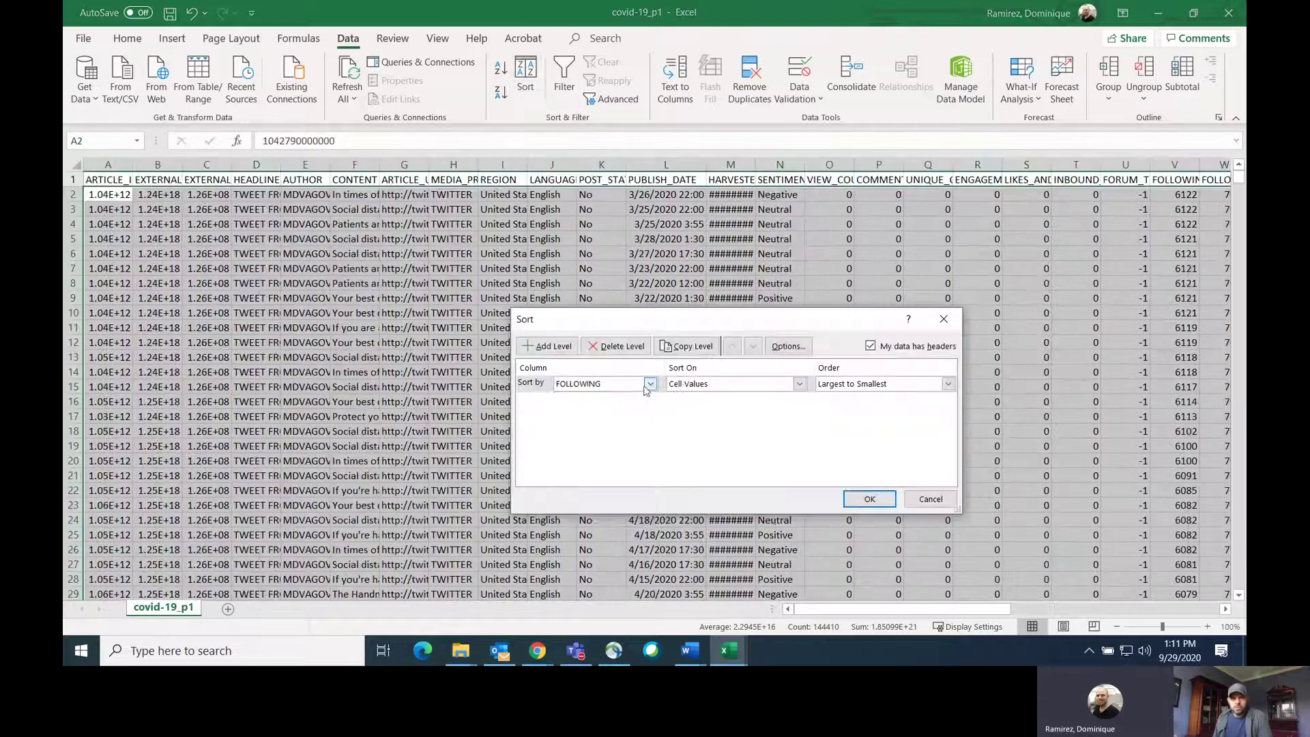
- Sort by LIKES_AND_VOTES largest first, then scroll the results with Facebook posts on top at 517
click(651, 384)
scroll(635, 428, up, 2)
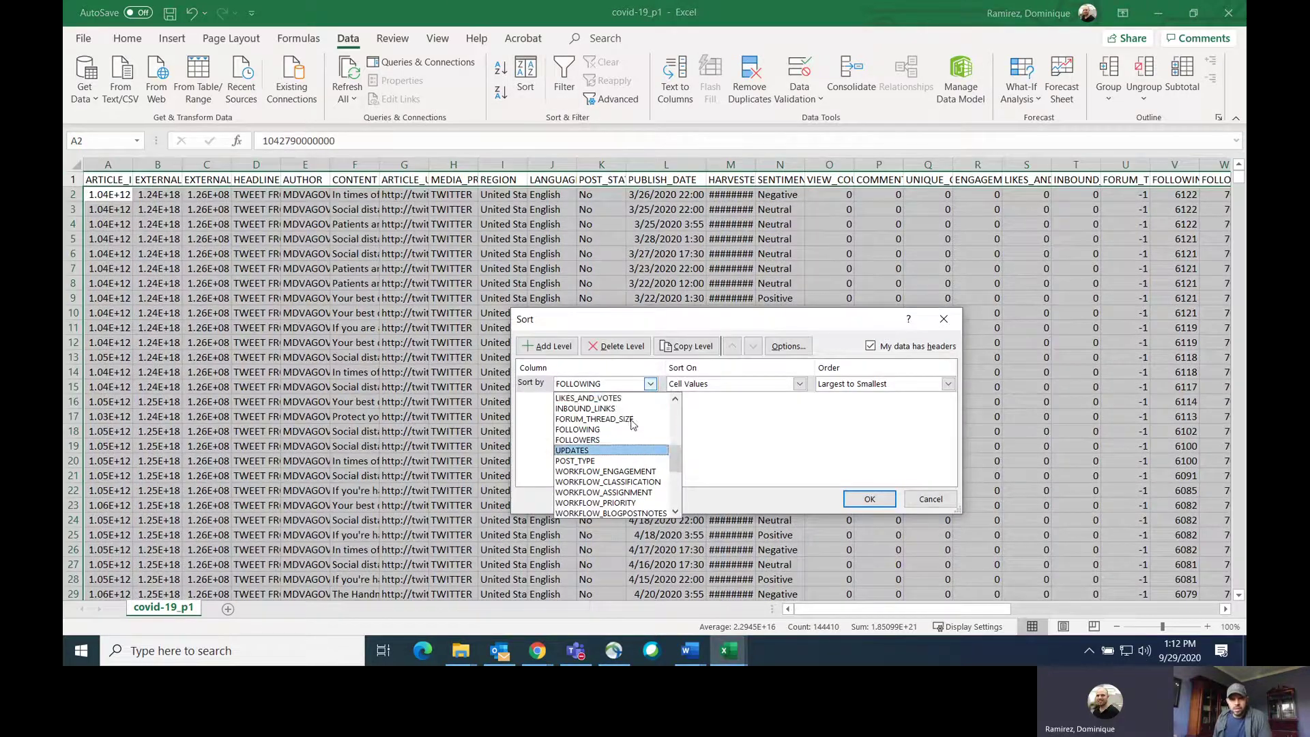
click(617, 402)
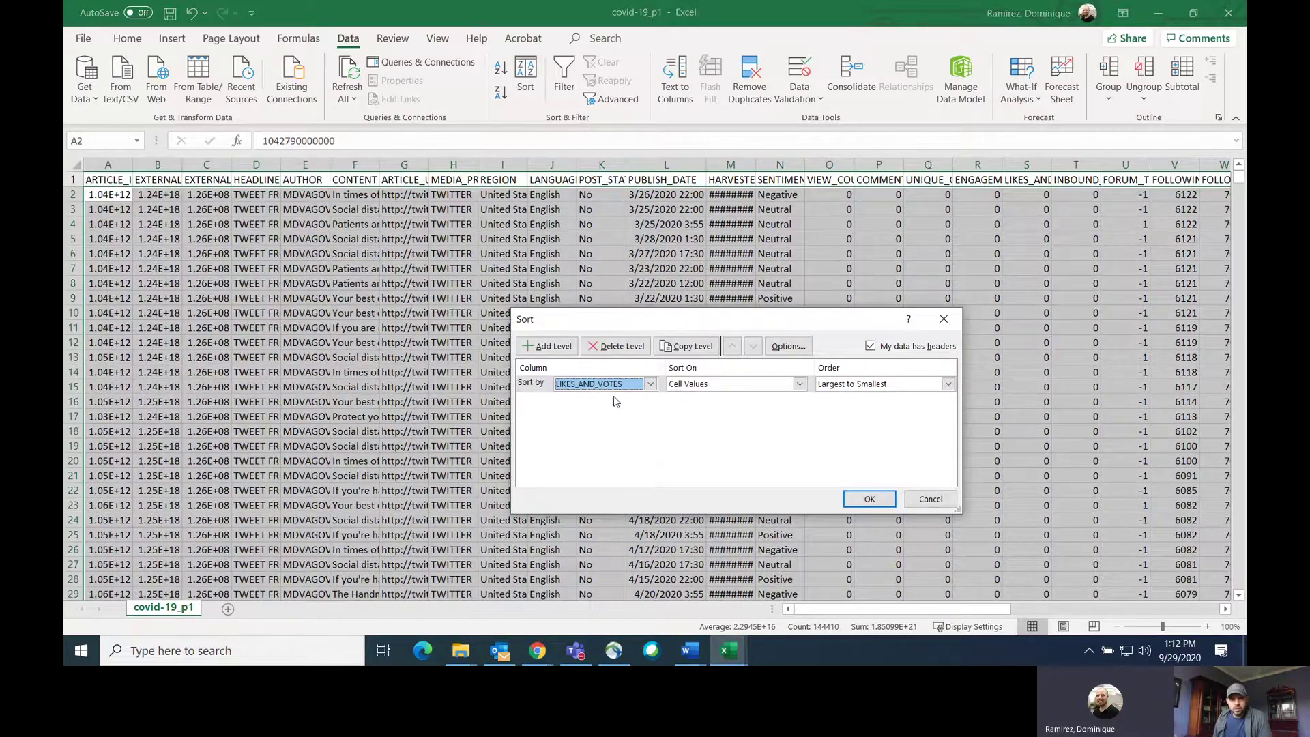
click(869, 500)
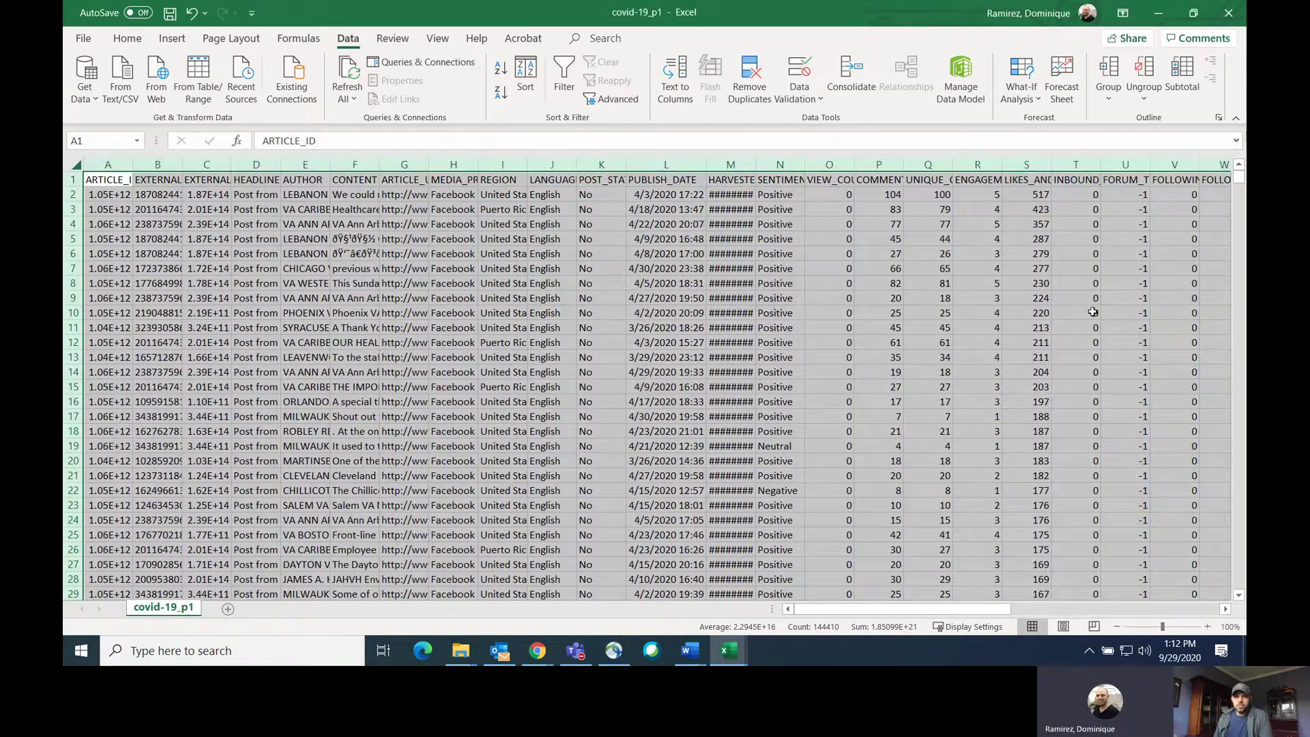
scroll(1241, 347, down, 20)
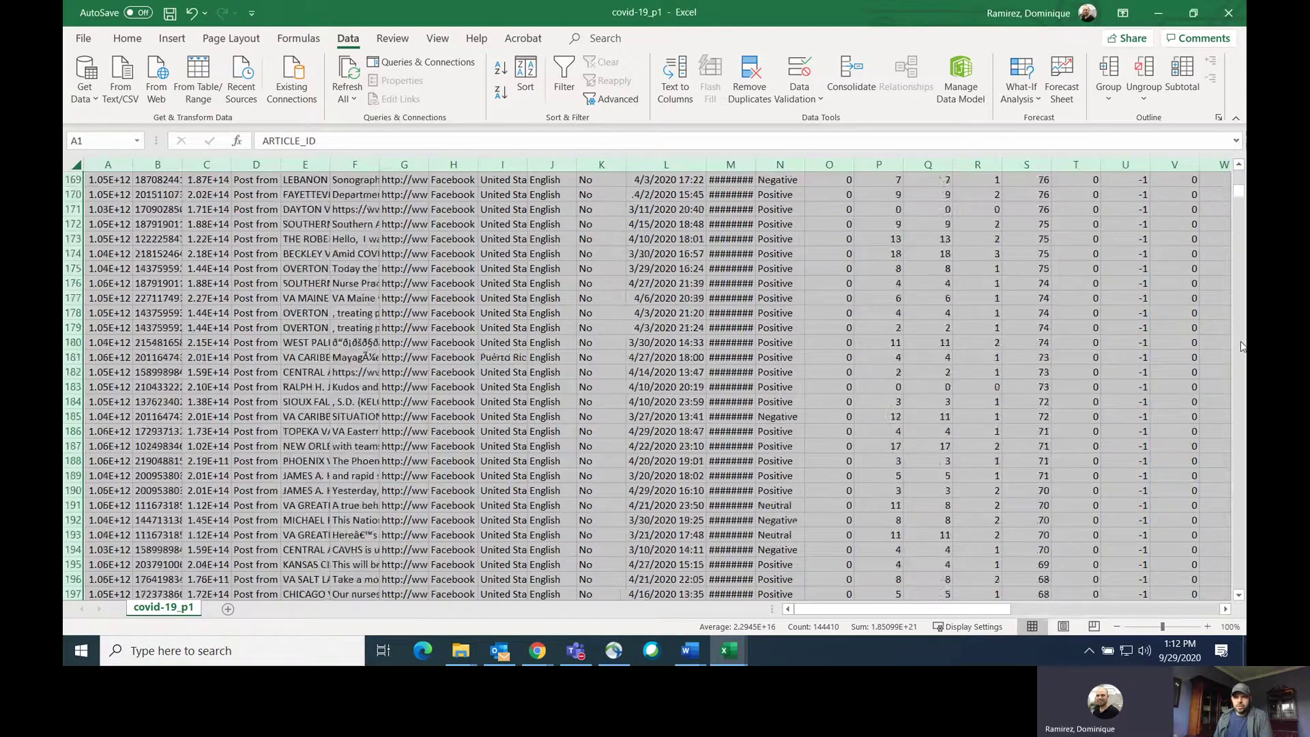
drag(1239, 213, 1237, 438)
scroll(1174, 443, down, 20)
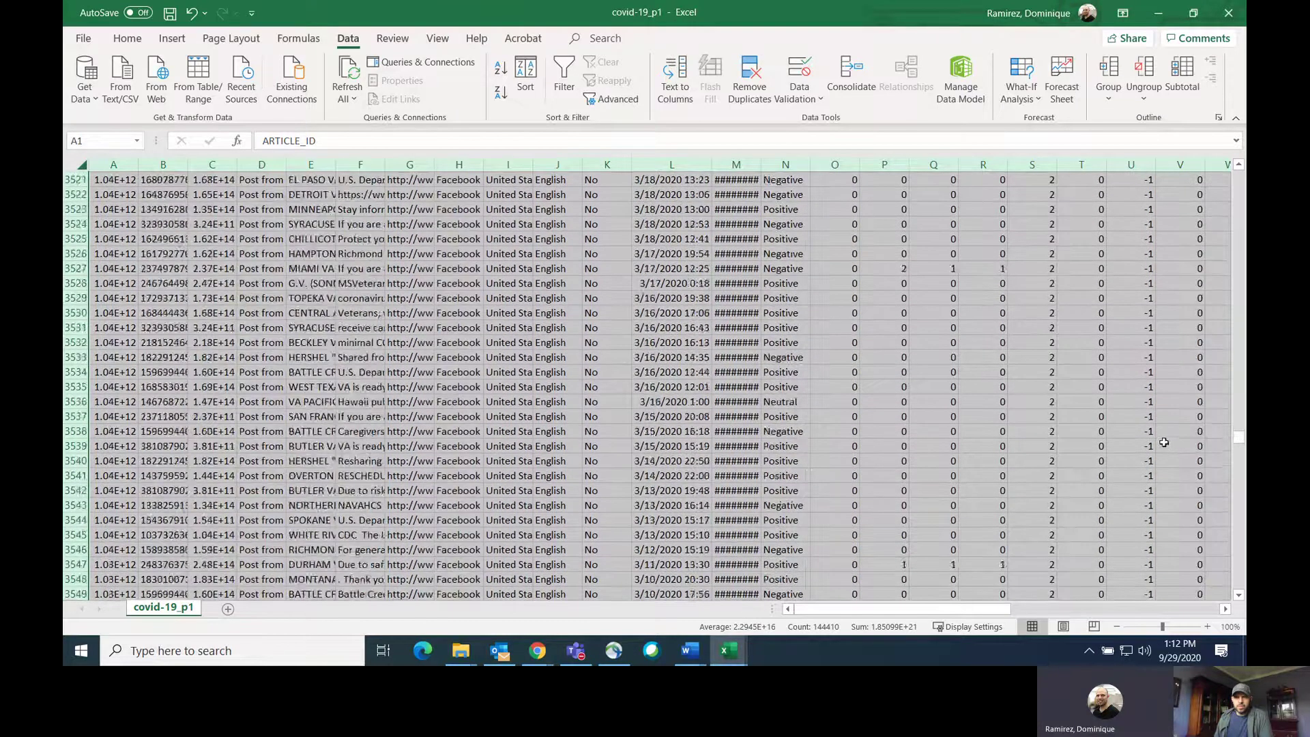
- Inspect Twitter rows: FOLLOWING cell V3698 and the RETWEET value next to X3813
scroll(1165, 460, down, 20)
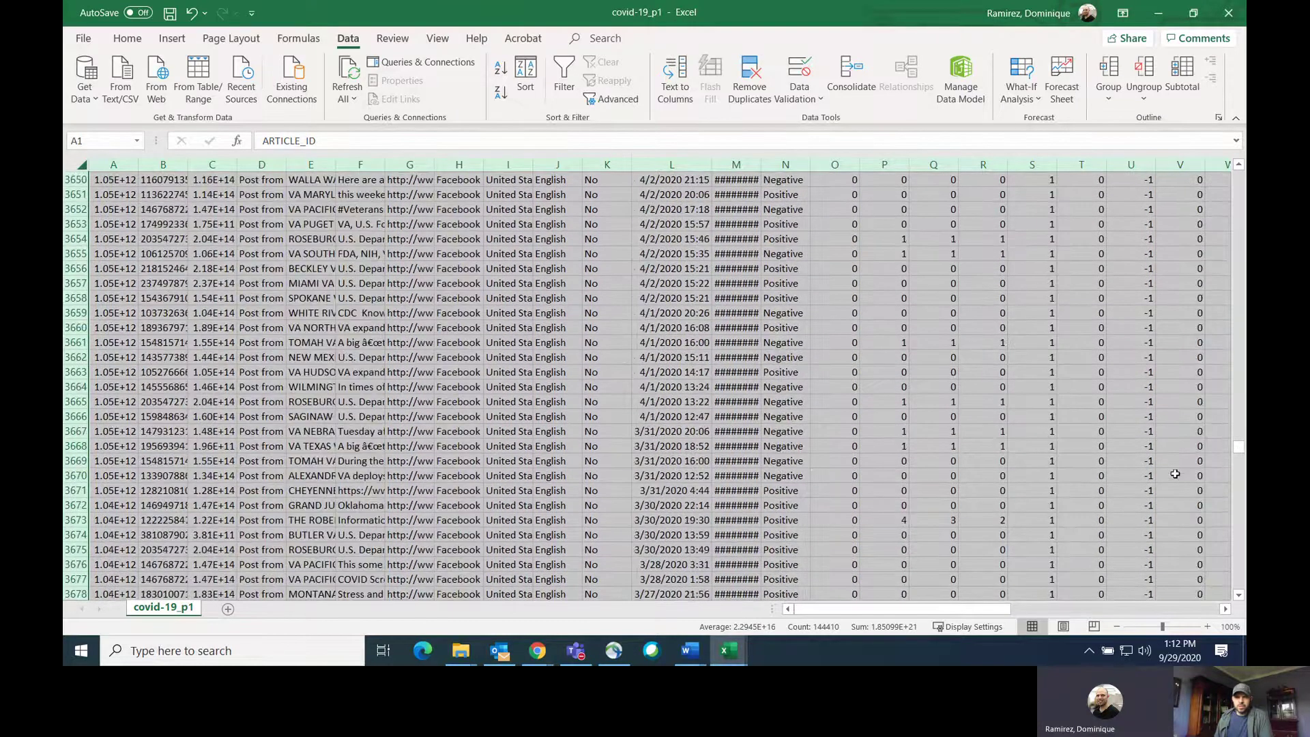
click(1122, 482)
click(1196, 447)
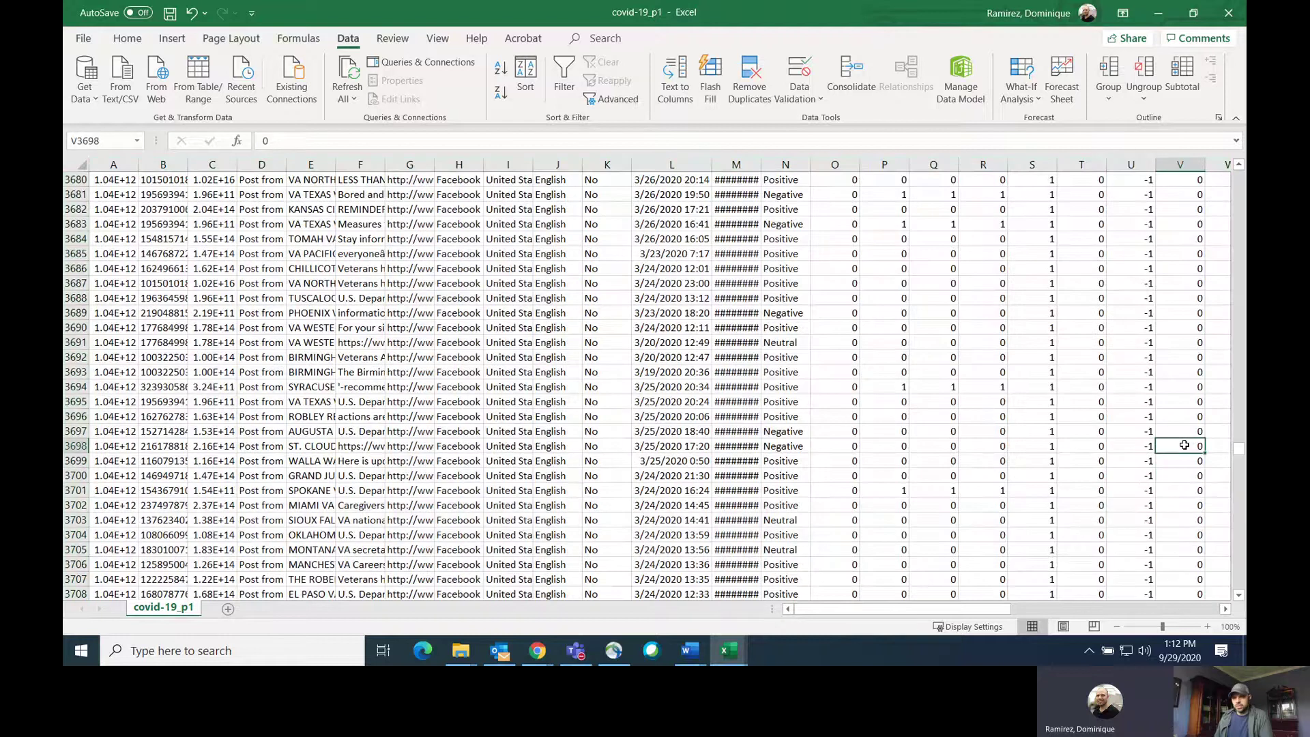
scroll(1181, 443, down, 20)
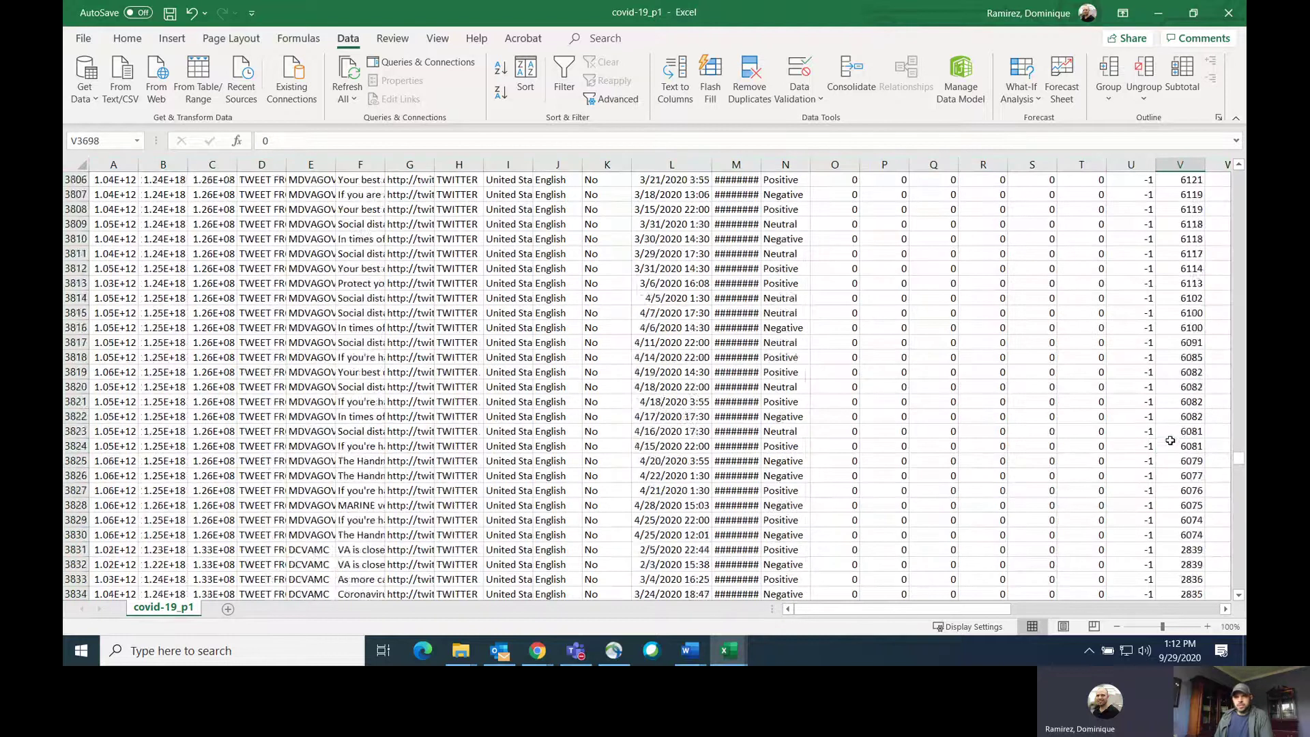
scroll(1170, 440, up, 3)
click(1186, 414)
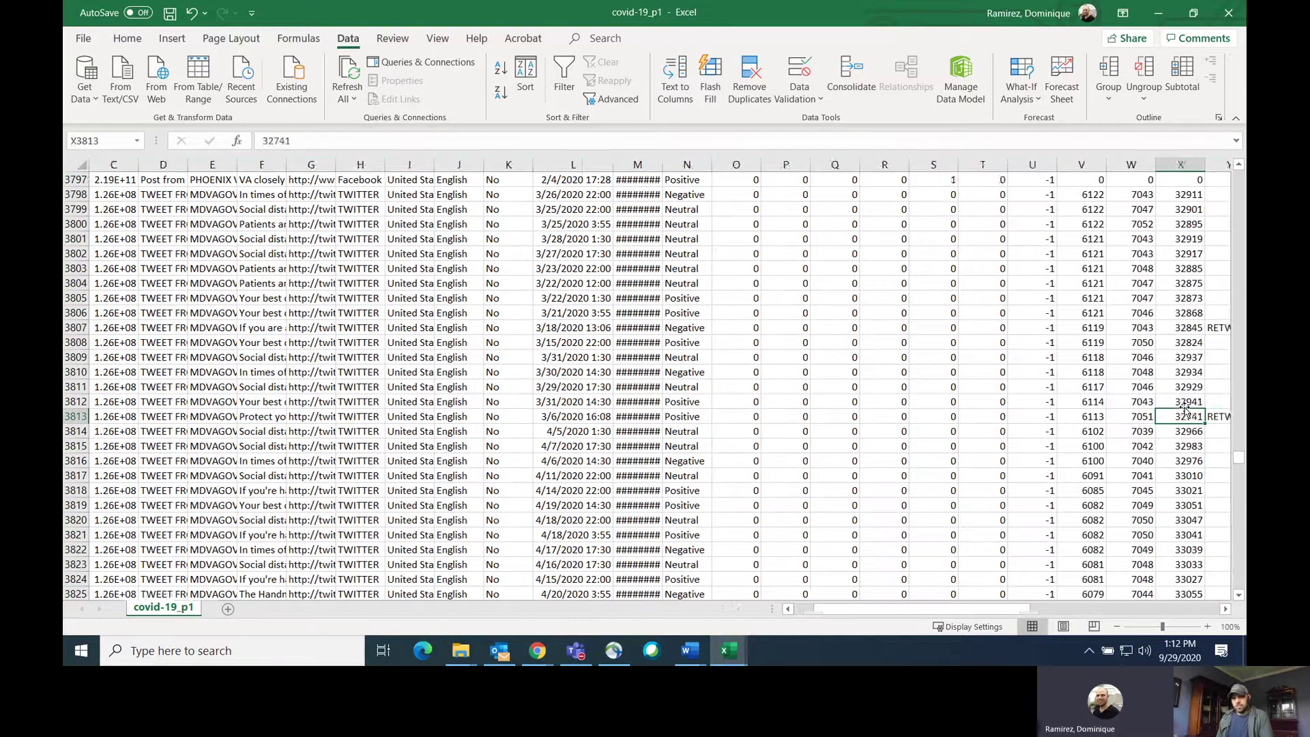
key(Right)
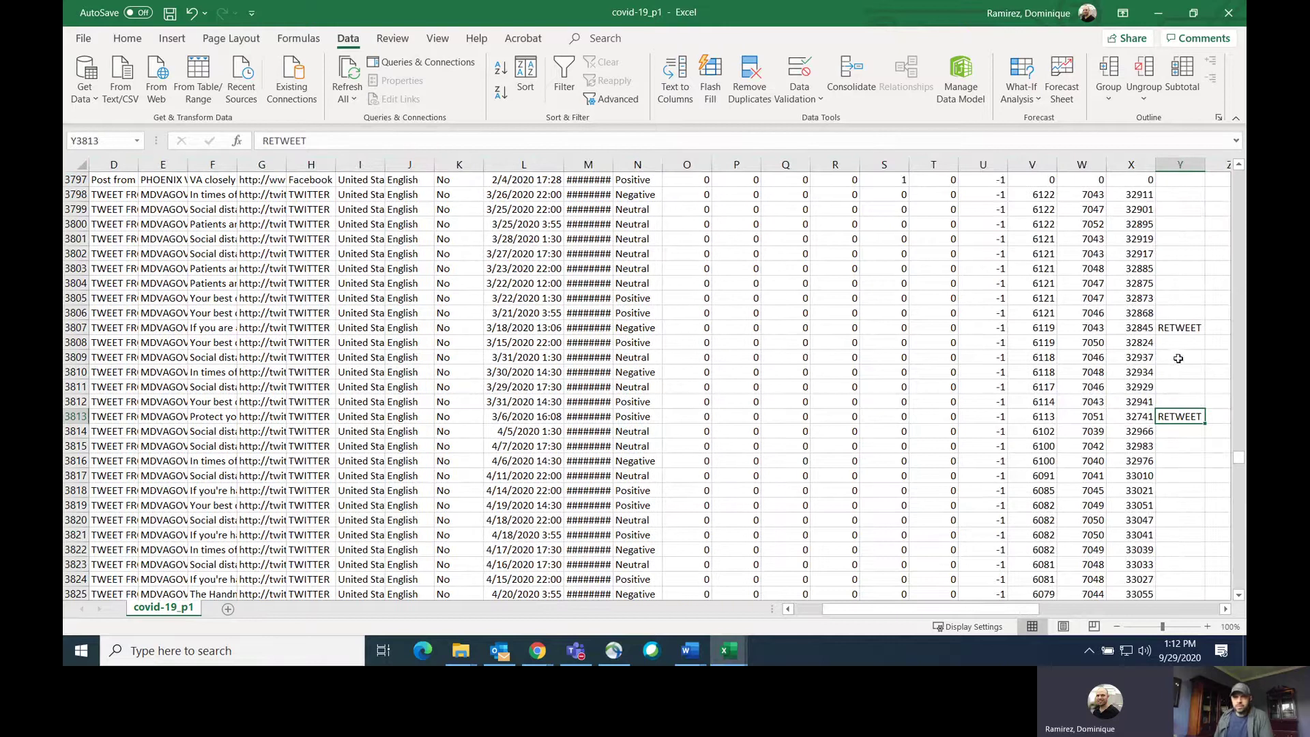
- Check row 3807's RETWEET entry and the value 32911, then jump back to the header row
click(1199, 373)
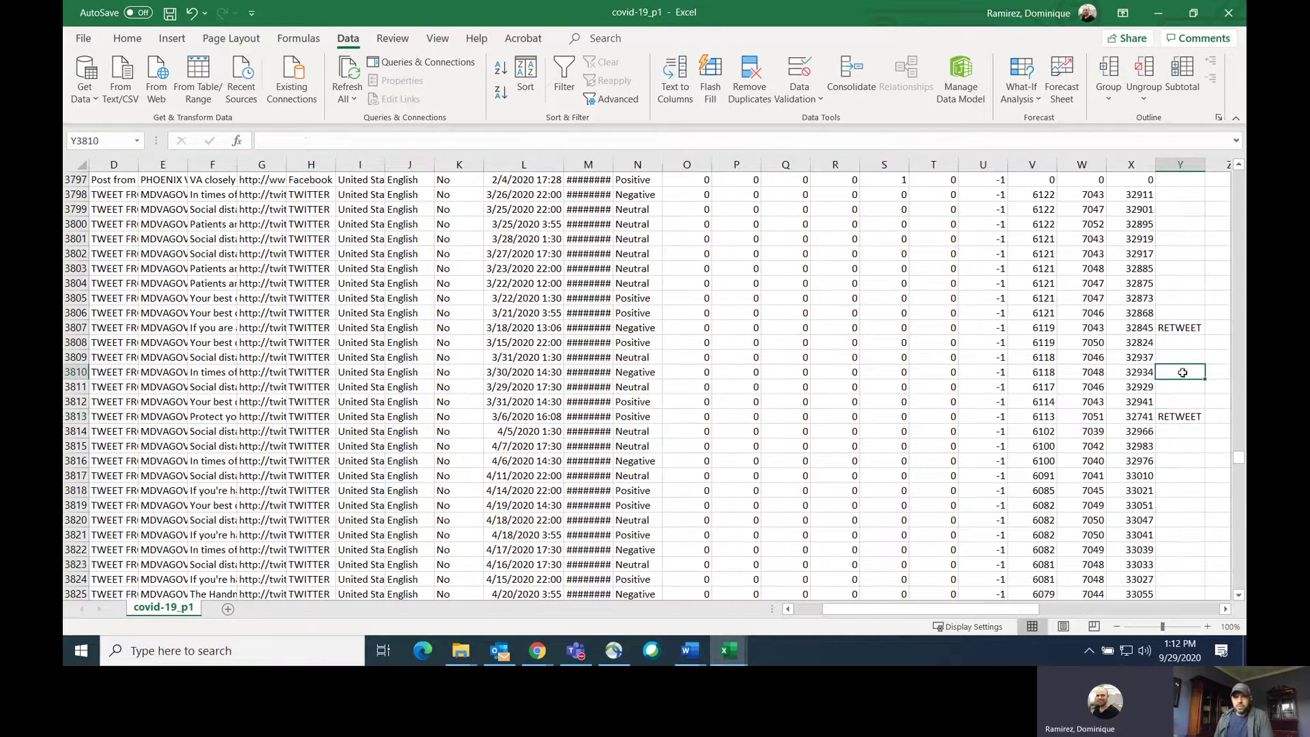
click(1180, 329)
scroll(1179, 328, up, 2)
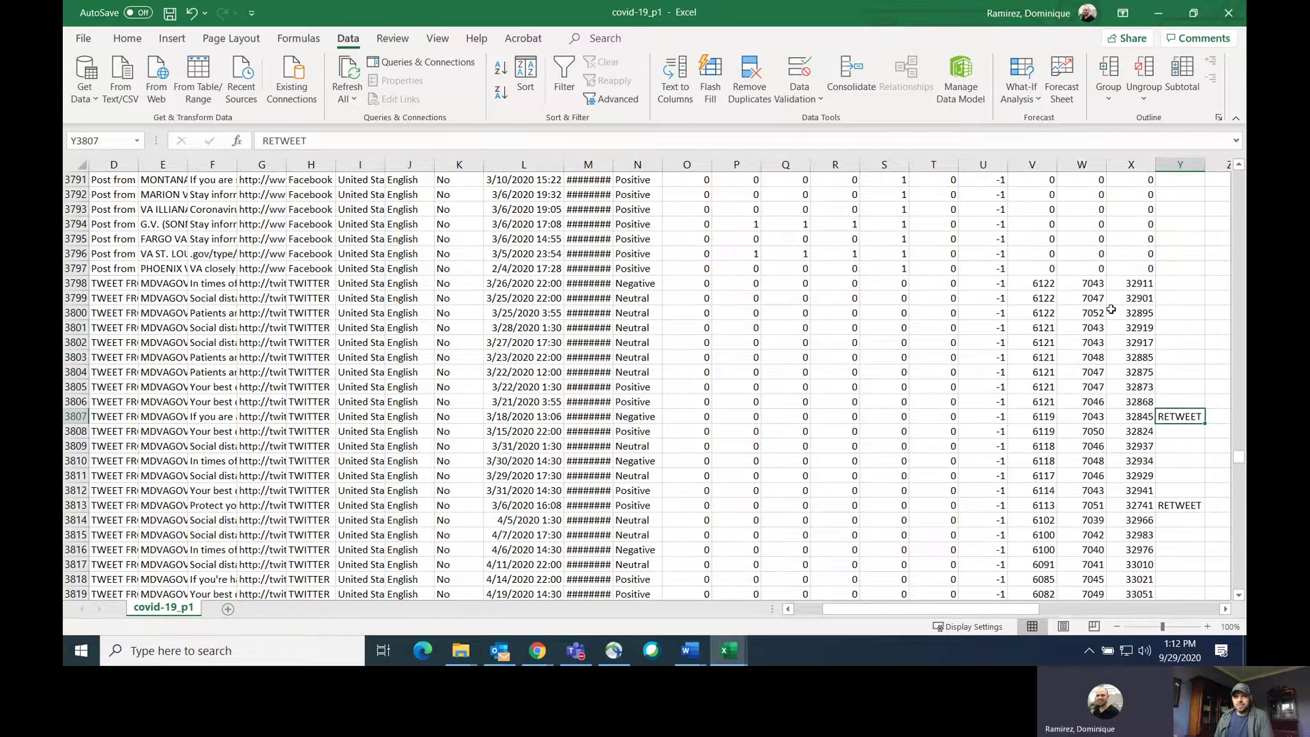
click(1136, 285)
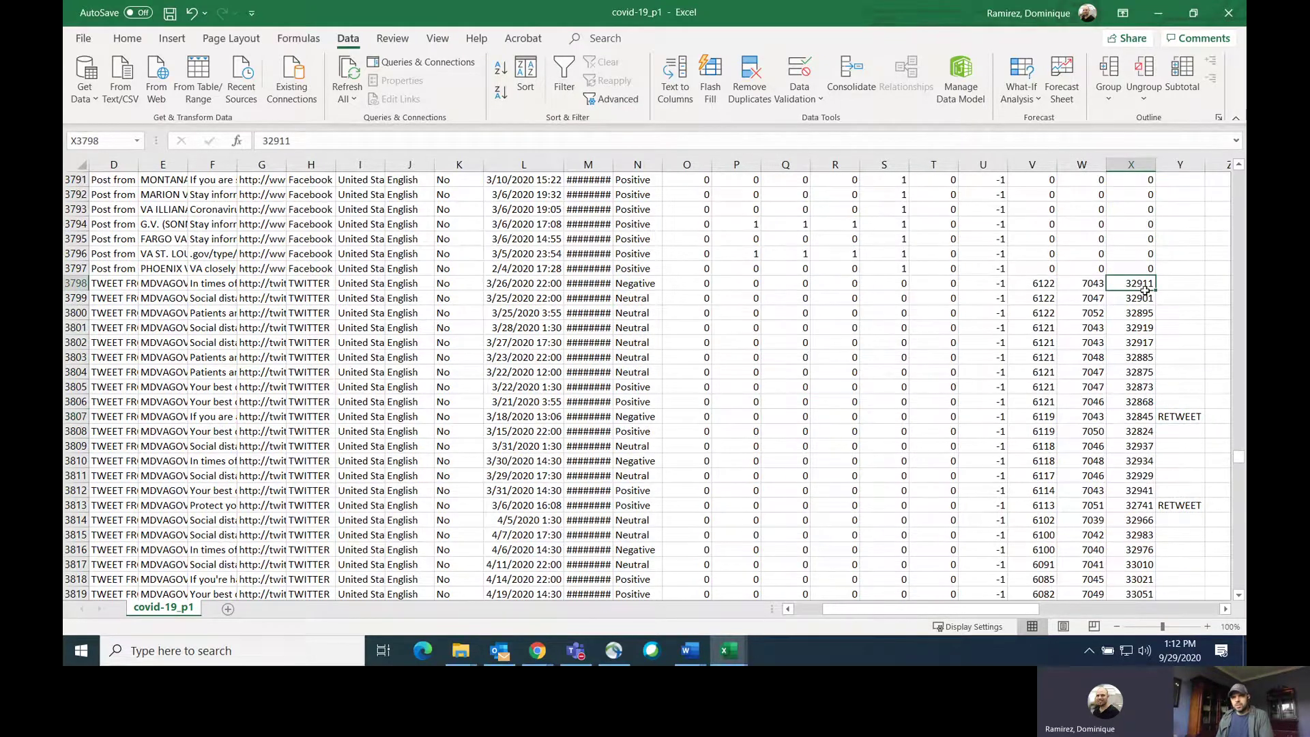
key(ctrl+Up)
- Look over the header row out to DURATION_FIRST_TO_LAST and return to column A
key(Left)
key(Left)
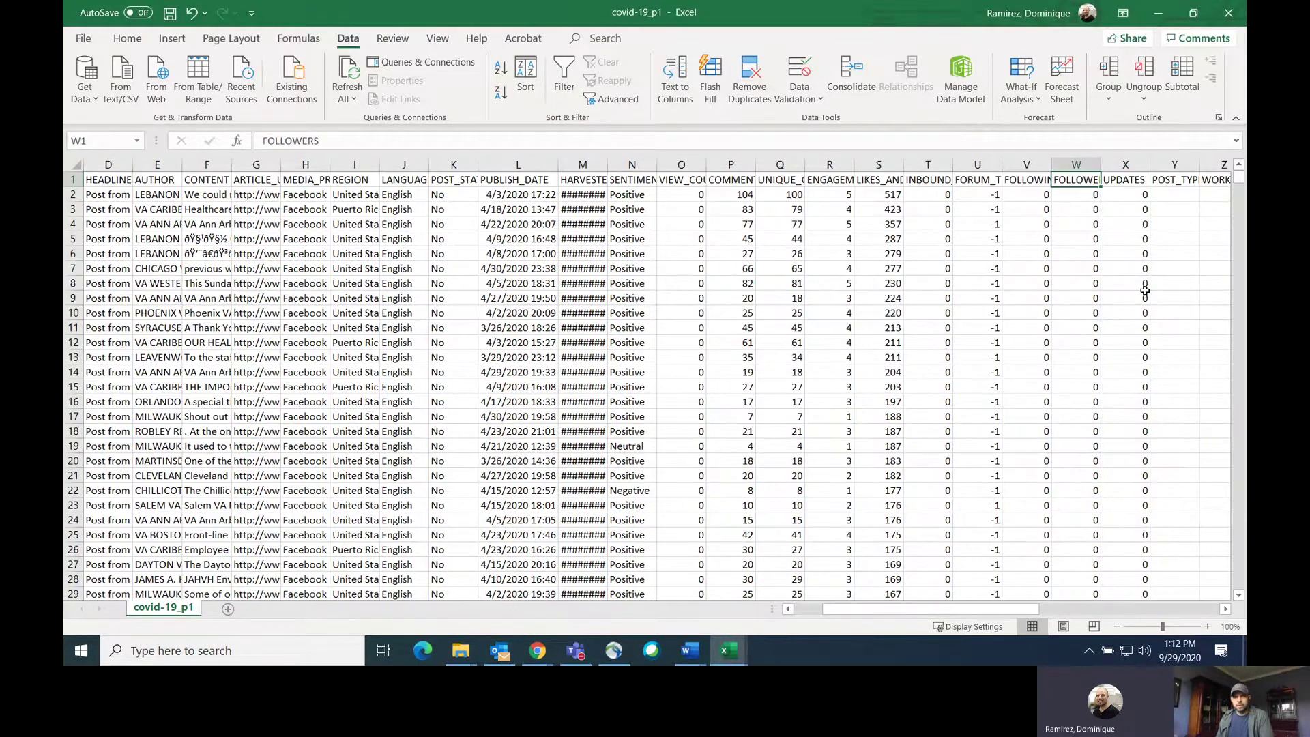
key(Right)
key(Right)
key(Right)
key(Right)
key(Right)
key(Right)
key(Right)
key(Right)
key(Right)
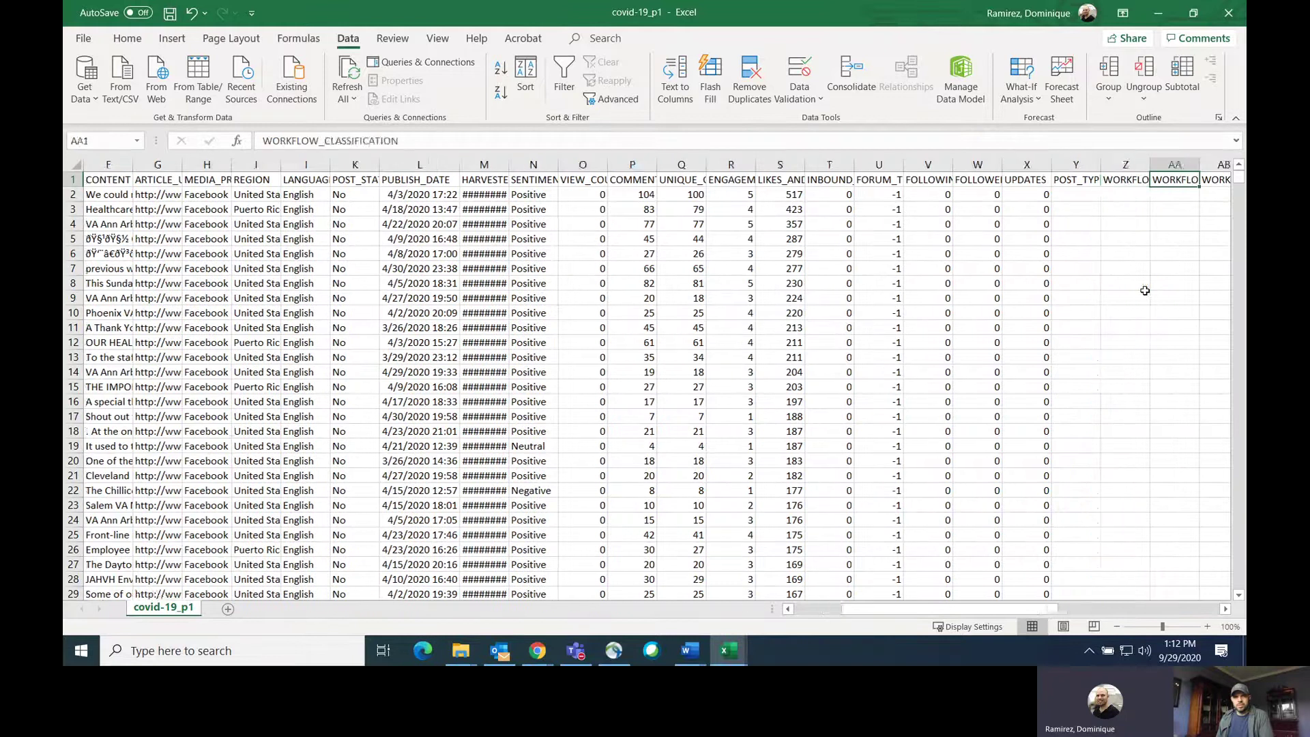
key(Right)
key(Right)
key(Right)
key(Right)
key(Right)
key(Right)
key(Right)
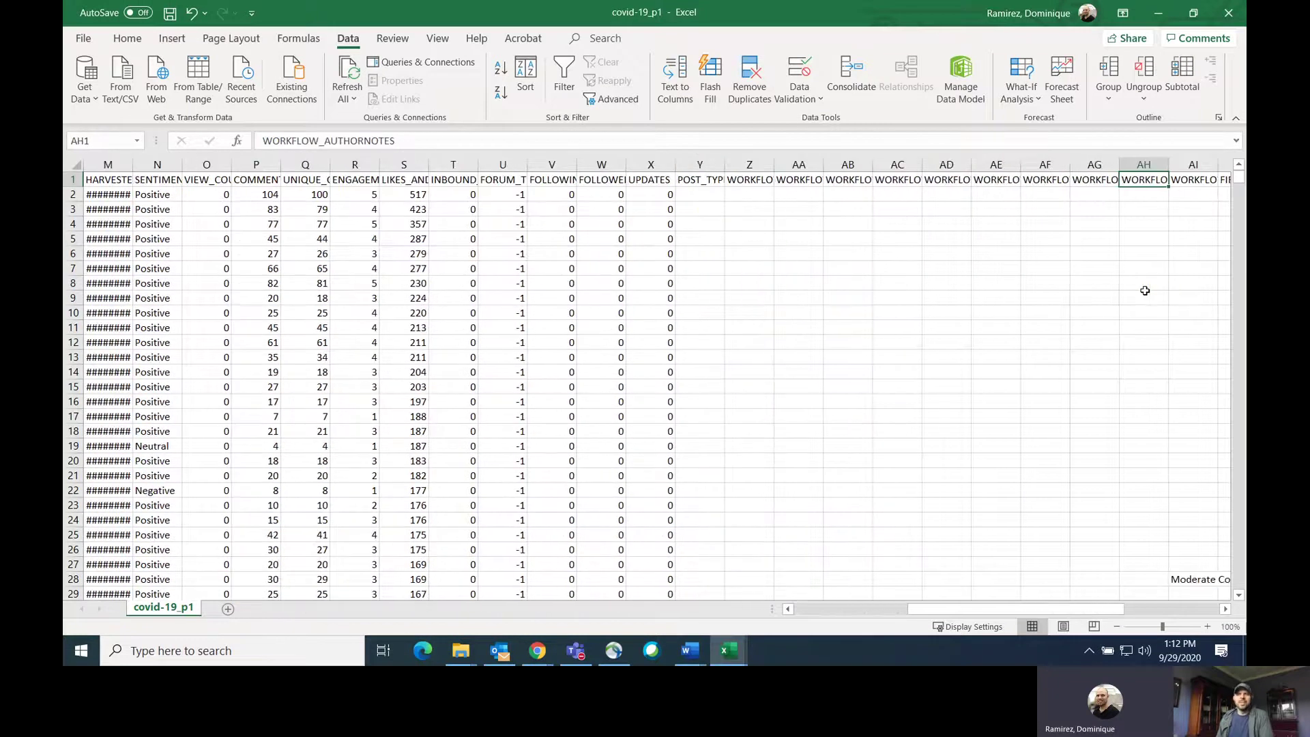
key(Right)
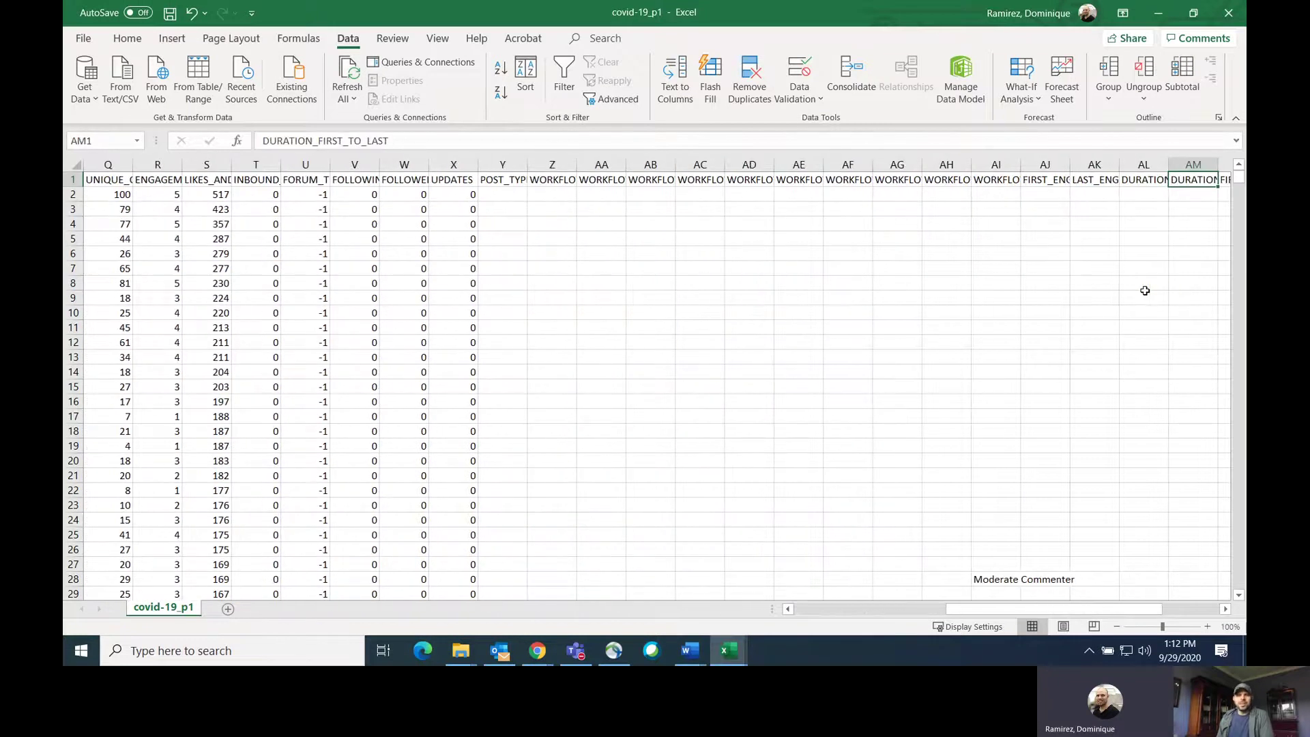
key(ctrl+Home)
- Copy the Chicago Facebook post URL in cell G7
key(Right)
key(Right)
key(Right)
key(Right)
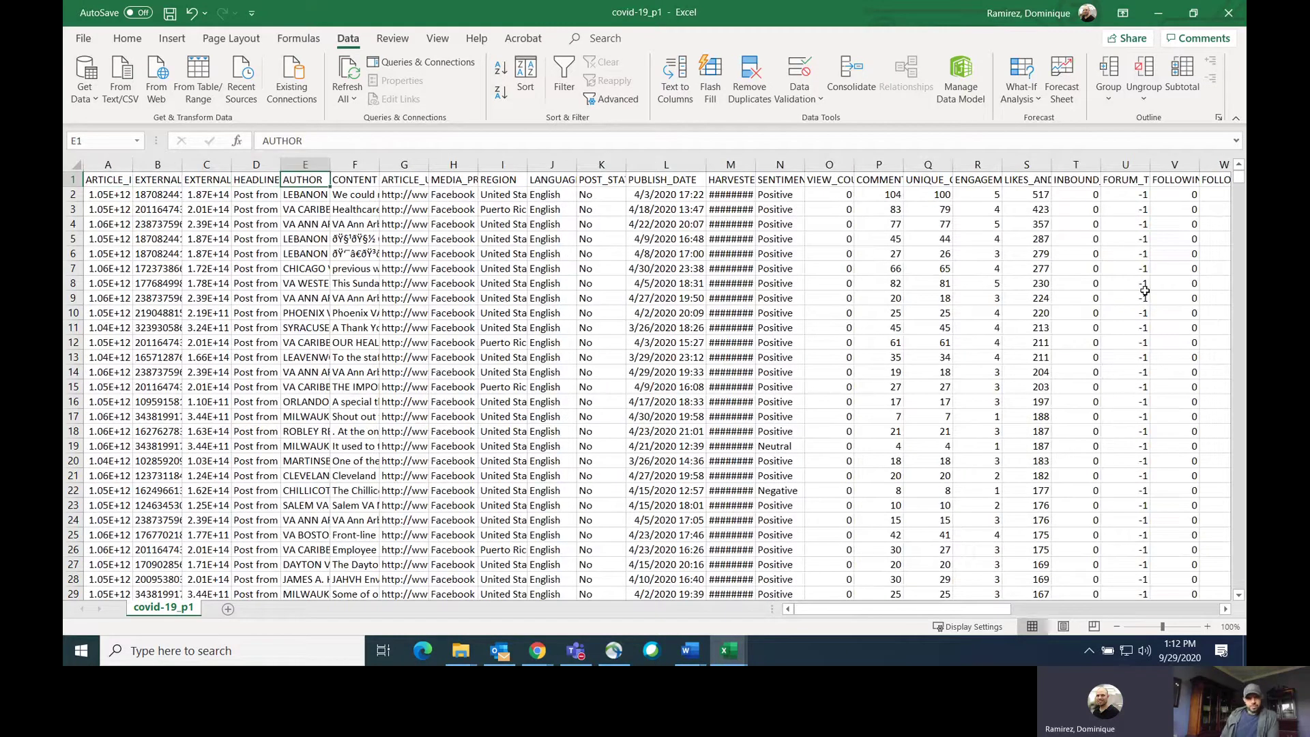
key(Down)
key(Right)
key(Right)
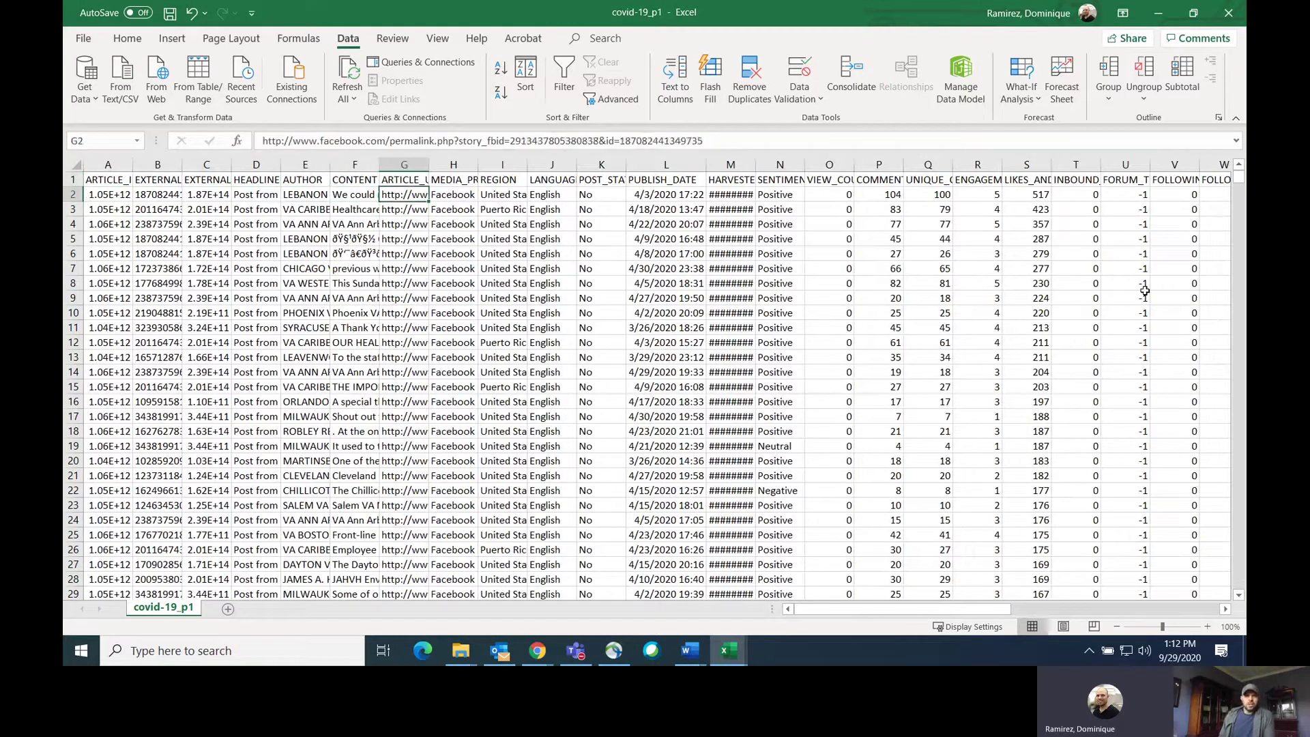
key(Down)
key(Down)
key(Down)
key(Down)
key(Down)
key(Right)
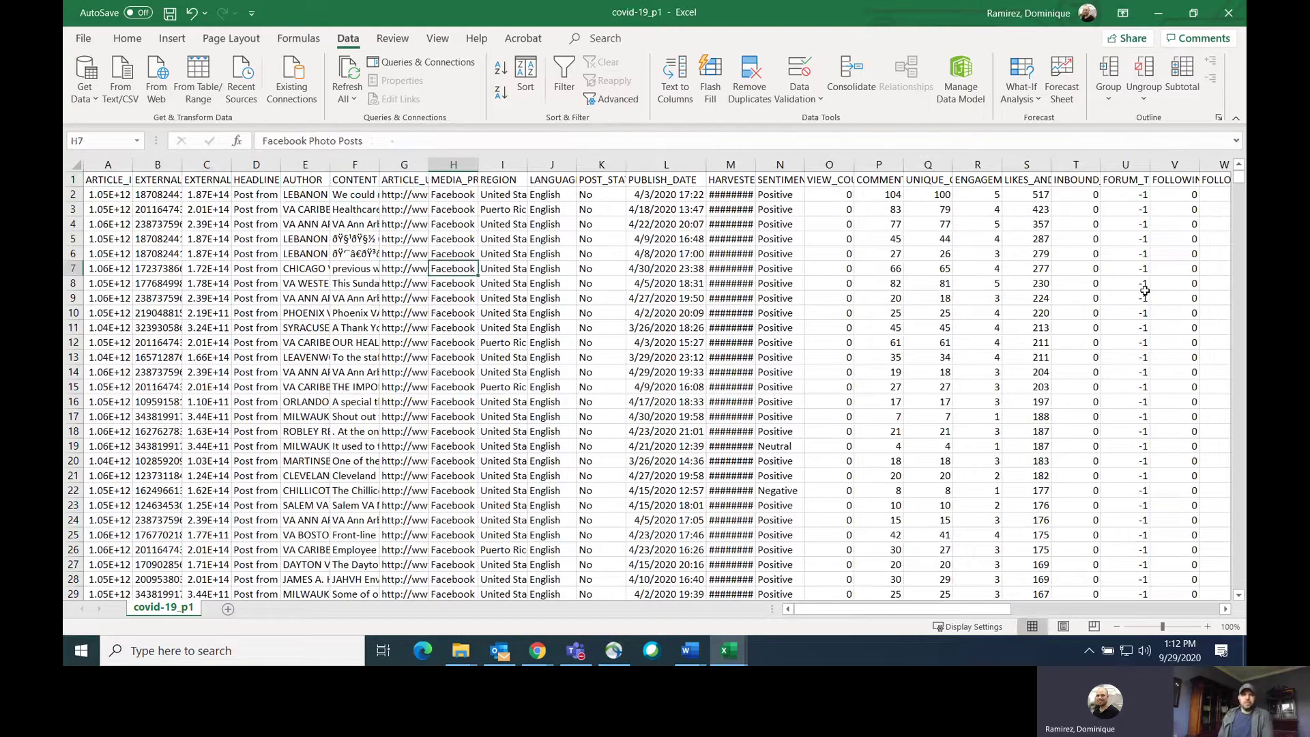
key(Right)
key(Right)
key(Right)
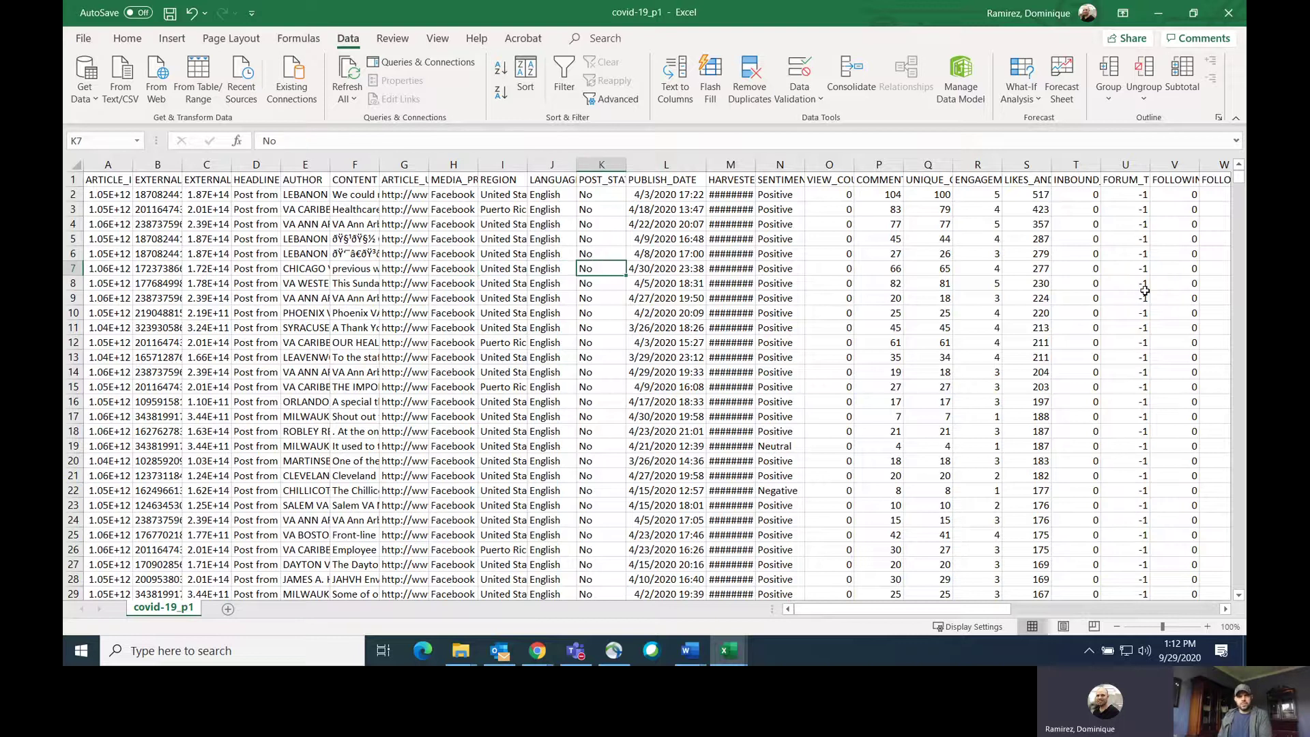
key(Left)
key(Left)
key(Left)
key(Left)
key(ctrl+c)
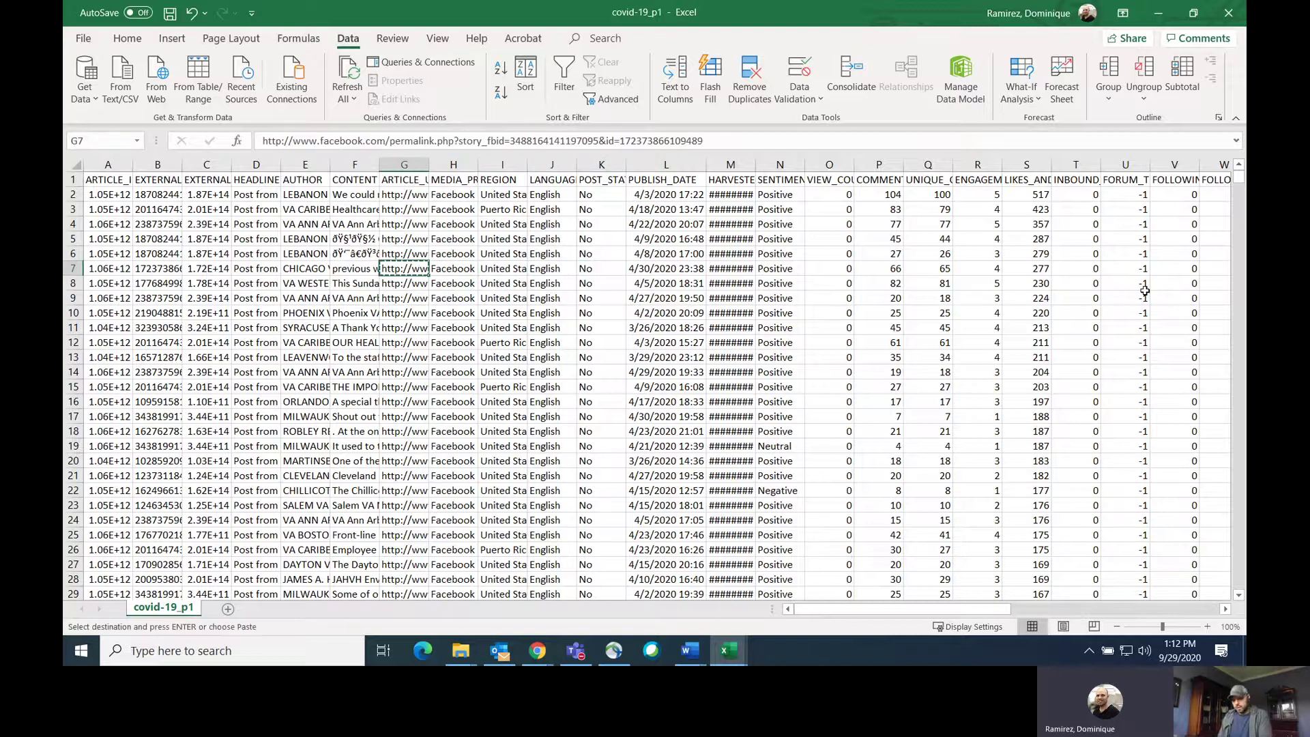
key(alt+Tab)
- Load the Chicago VA Medical Center 4-Star Award post in a new tab and read its text
key(ctrl+t)
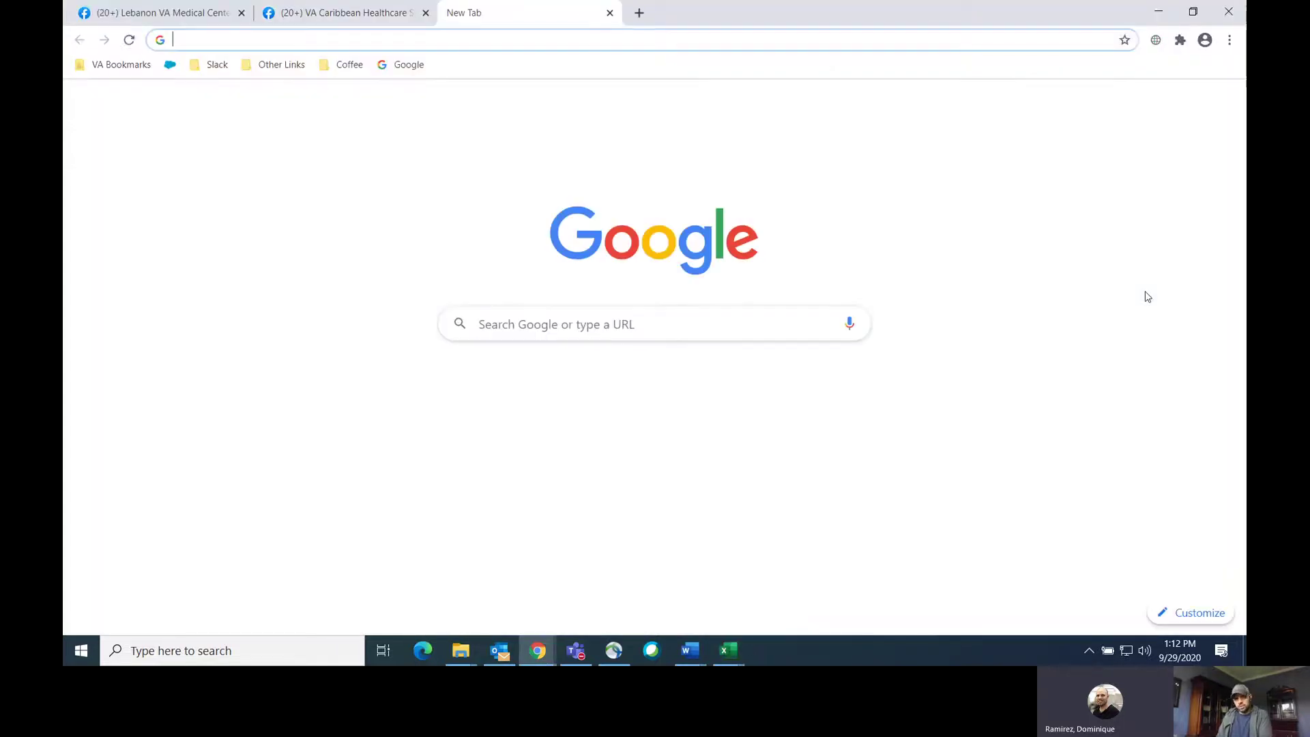
key(ctrl+v)
key(Return)
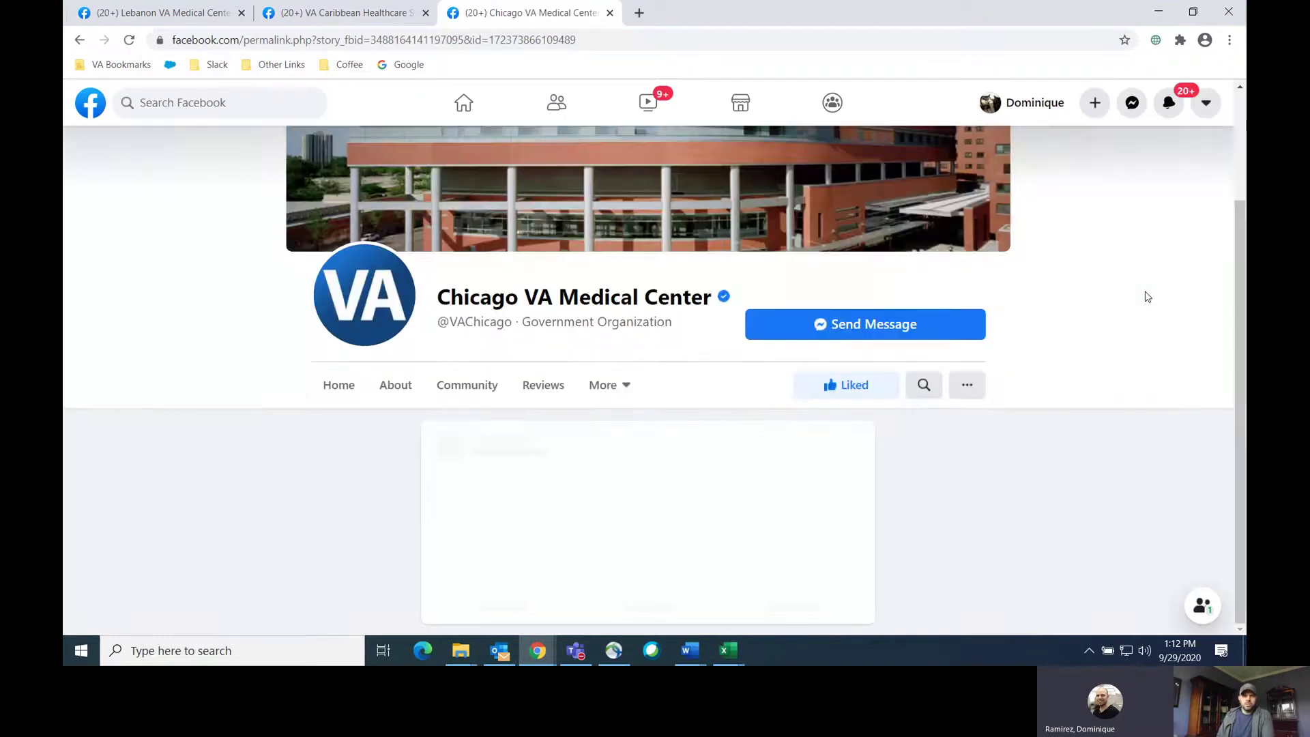
scroll(996, 321, down, 5)
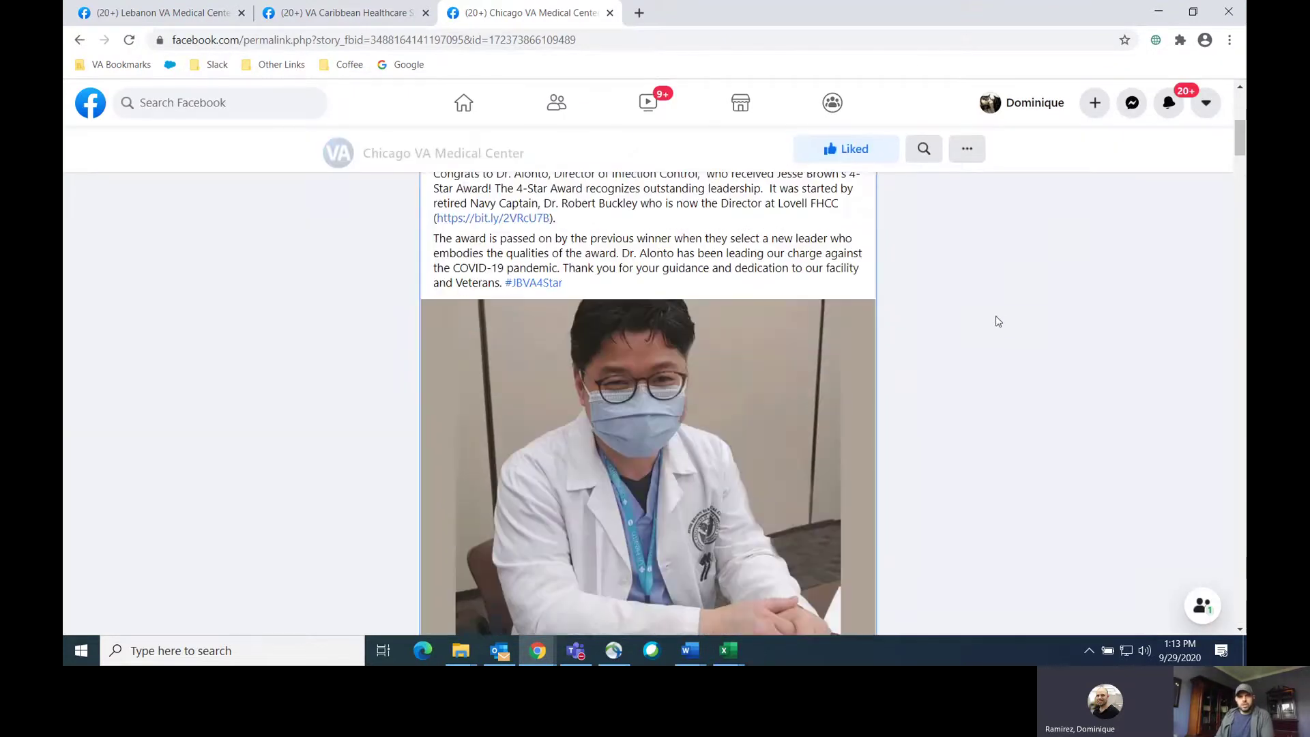
scroll(907, 355, up, 4)
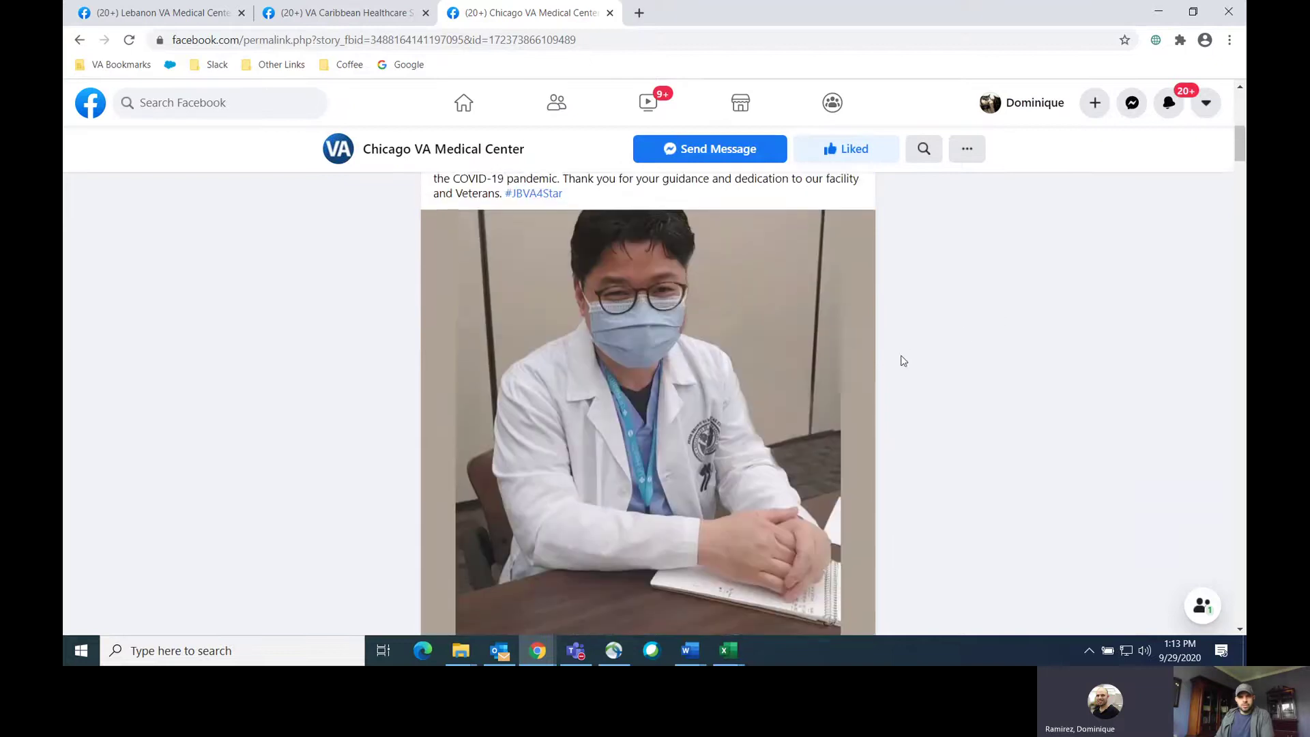
scroll(910, 349, up, 3)
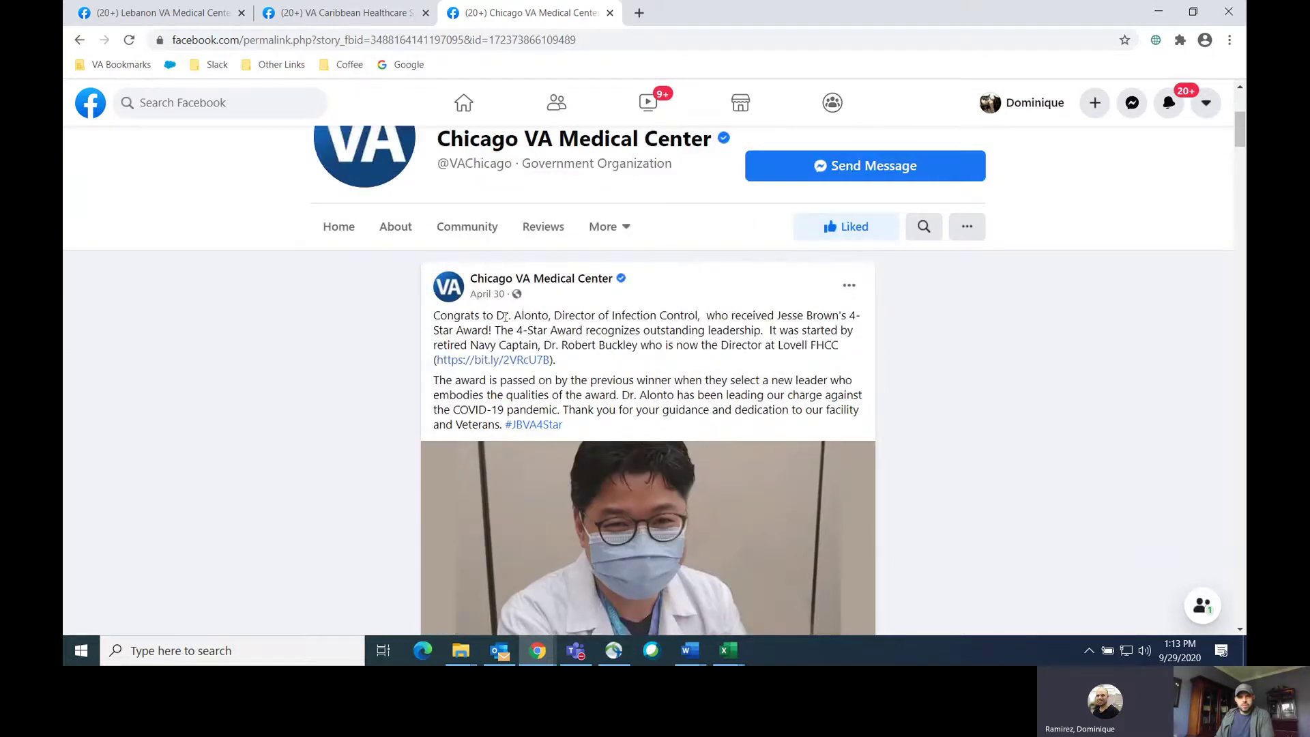
drag(540, 319, 697, 377)
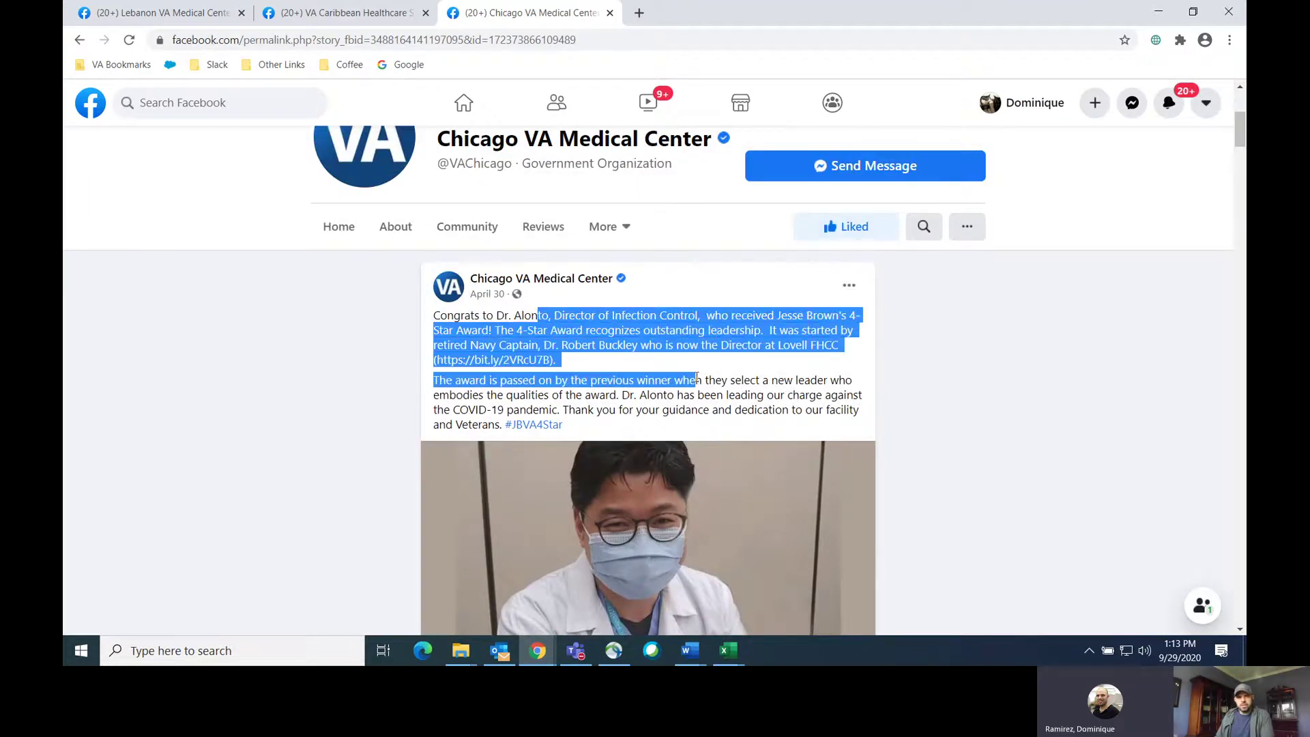
click(701, 342)
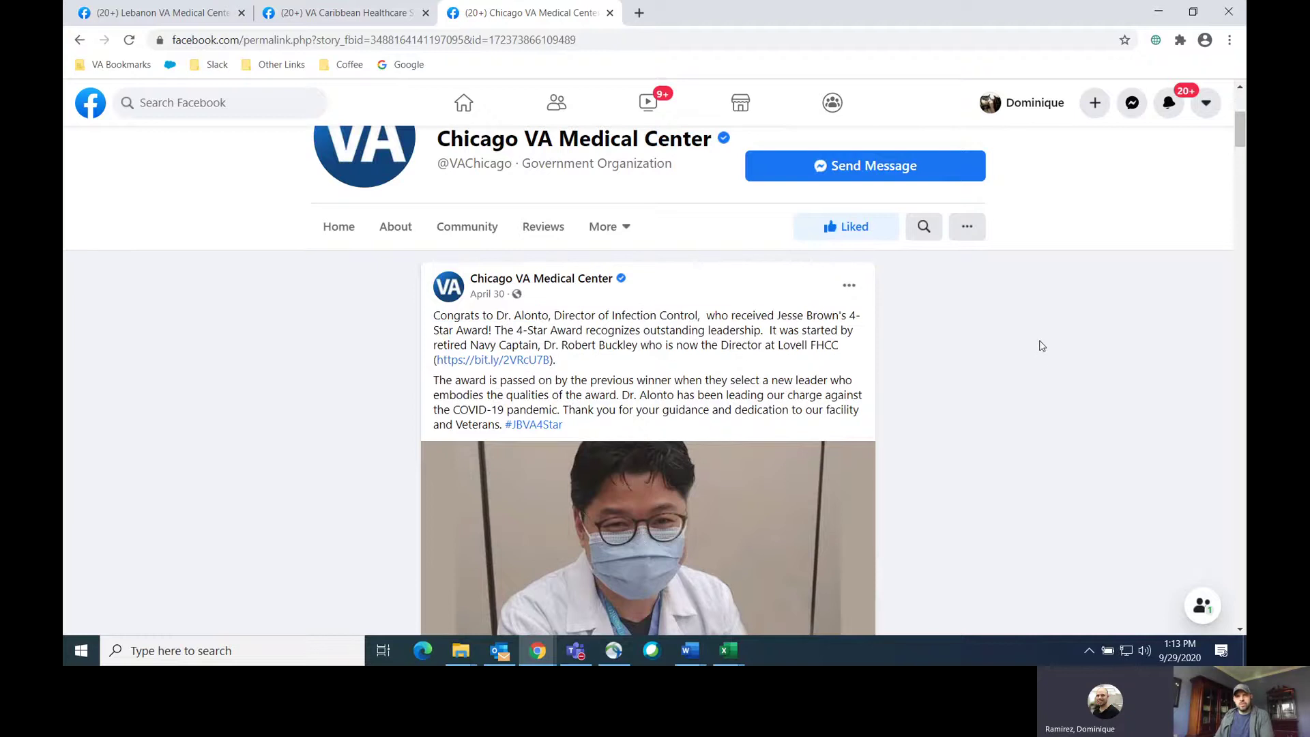
key(alt+Tab)
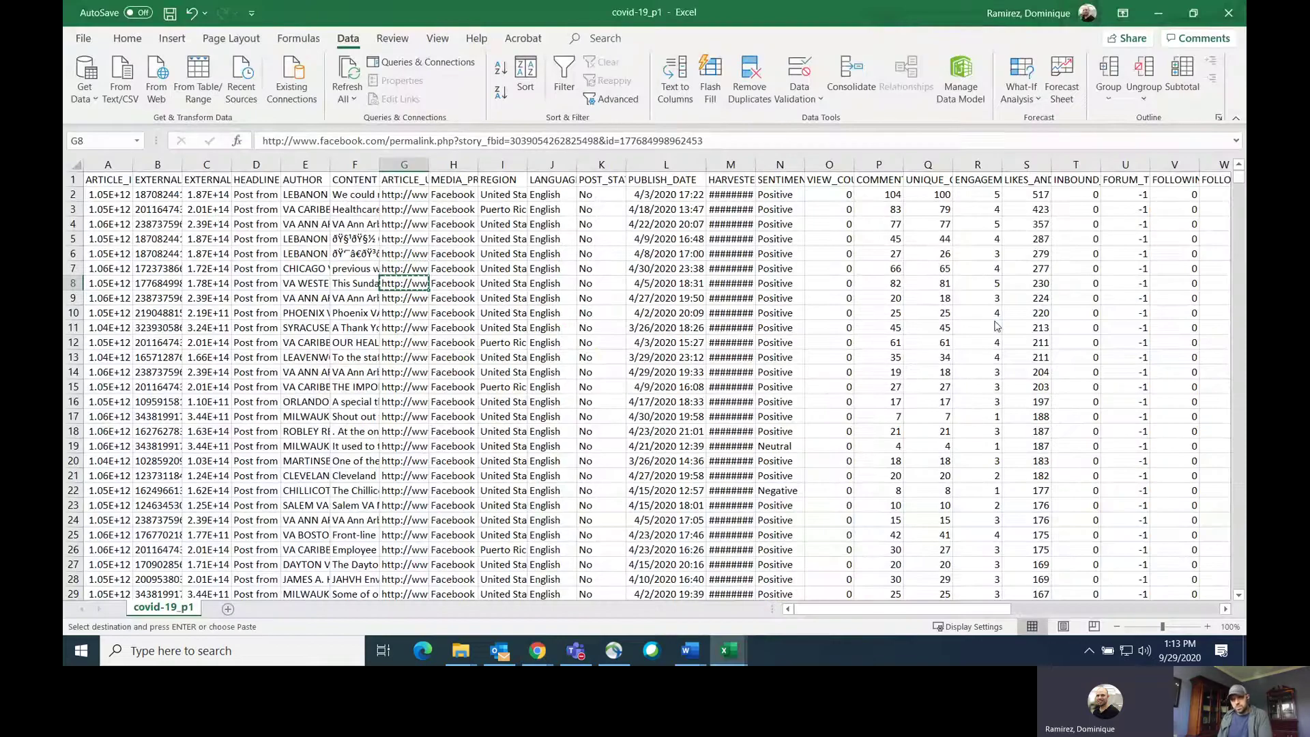
- Open row 8's VA Western New York Healthcare System post in a new tab and scroll its photo and comments
key(alt+Tab)
key(ctrl+t)
key(ctrl+v)
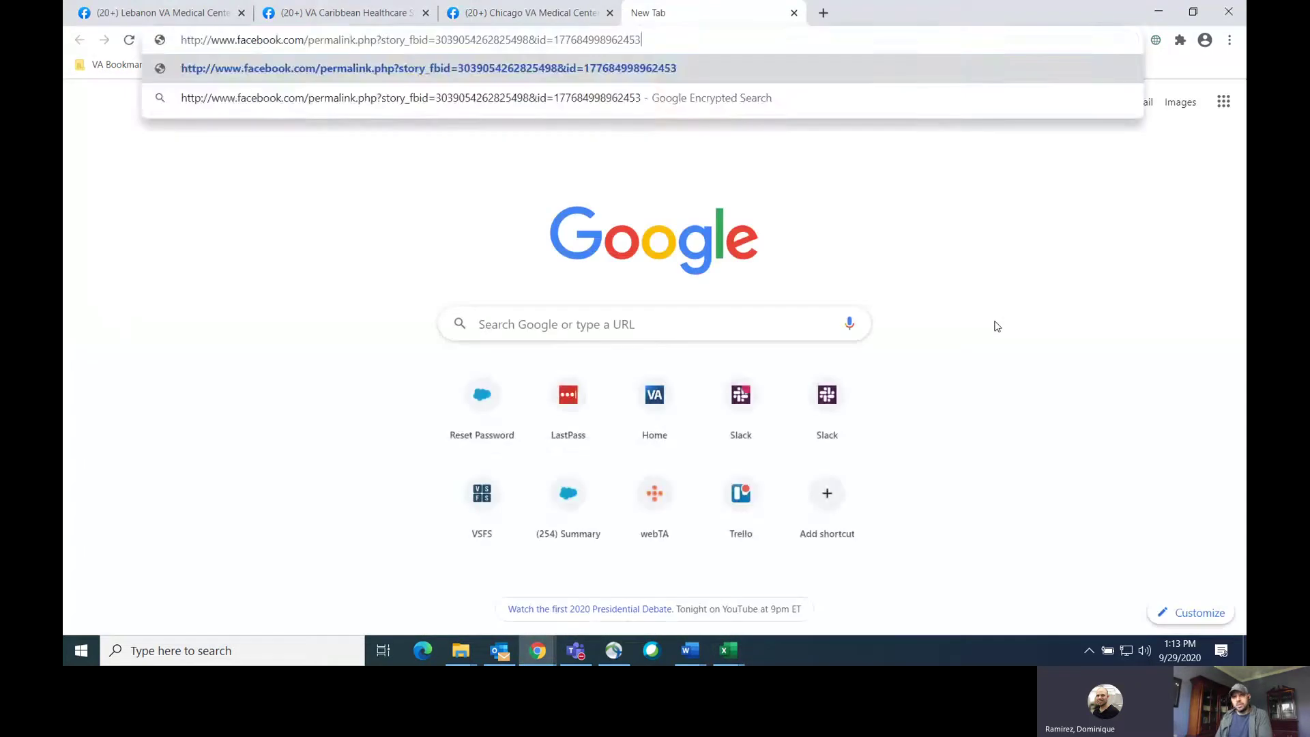
key(Return)
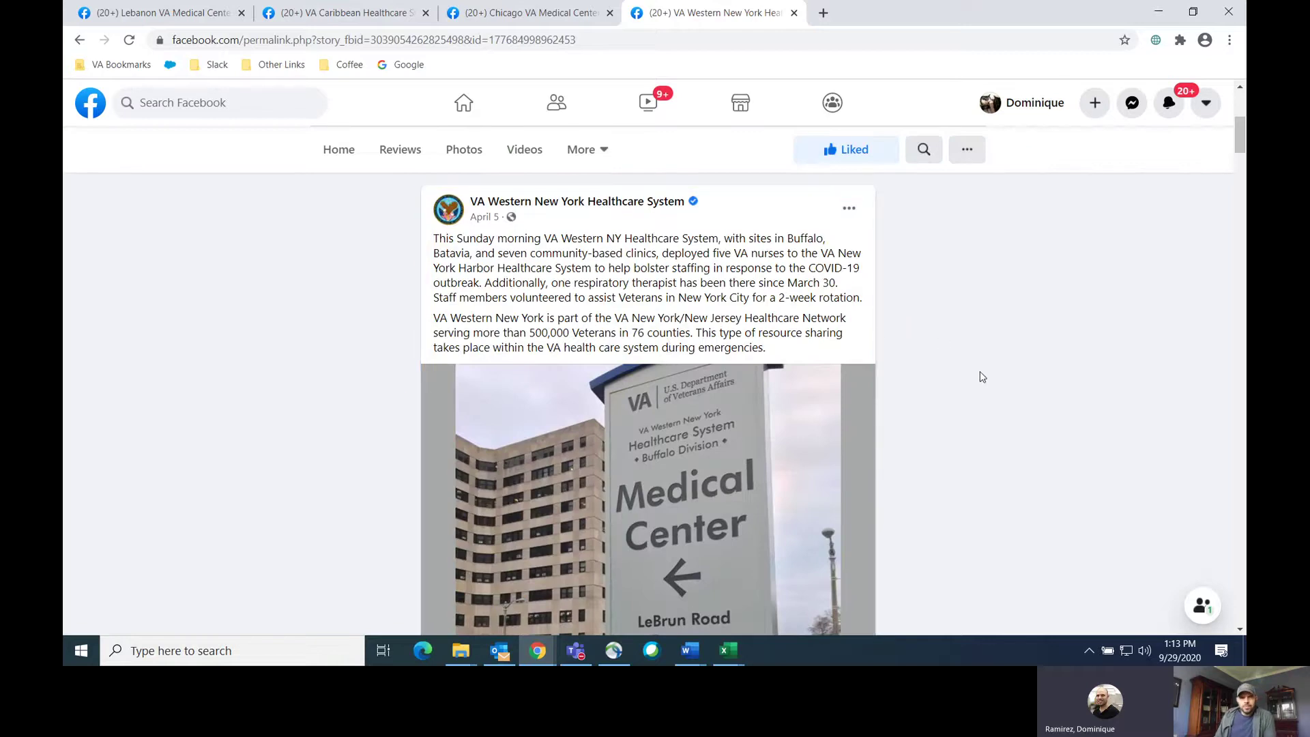
scroll(984, 377, down, 6)
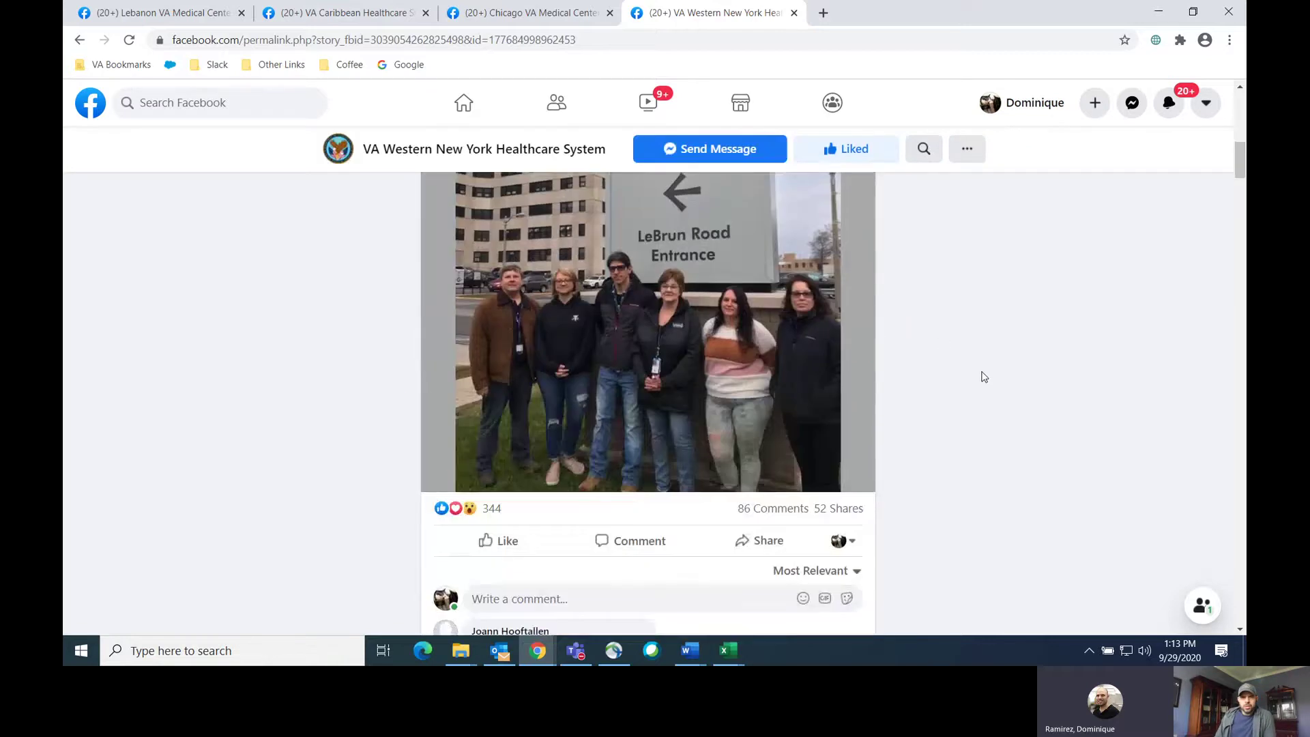
scroll(994, 384, up, 4)
scroll(994, 385, up, 5)
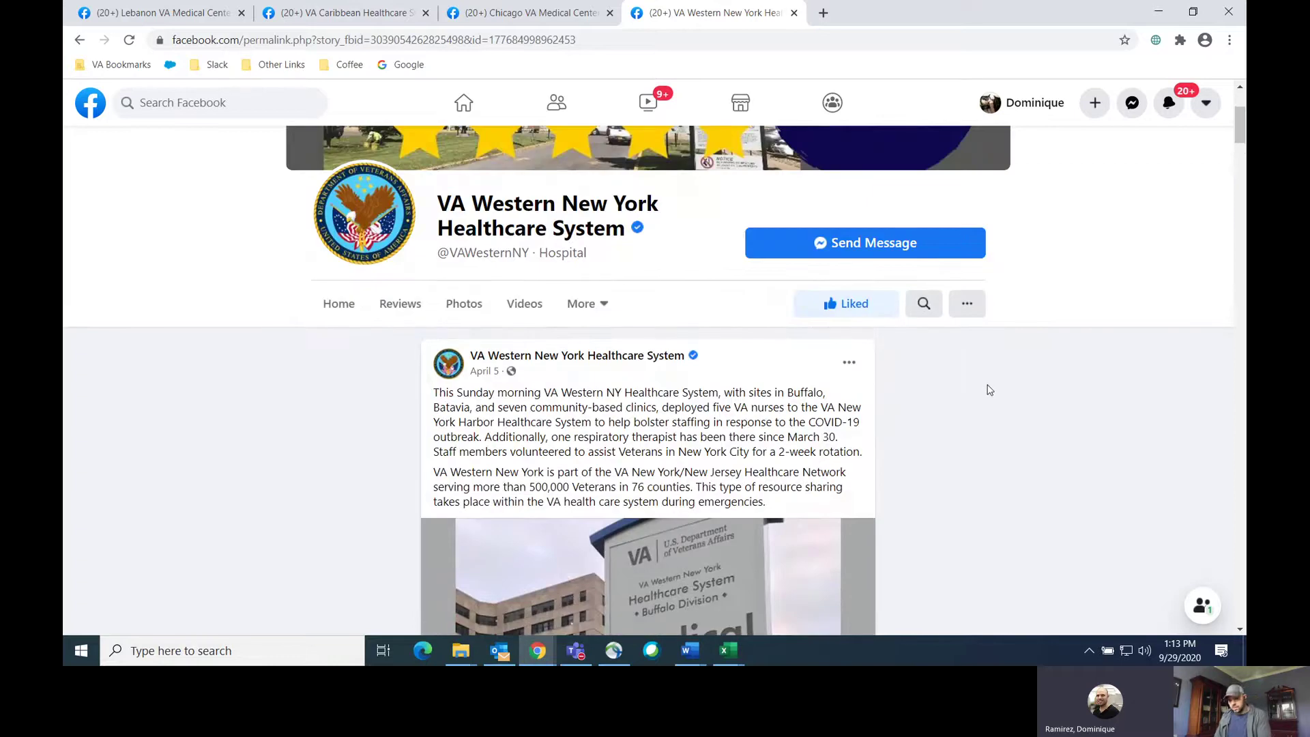
key(alt+Tab)
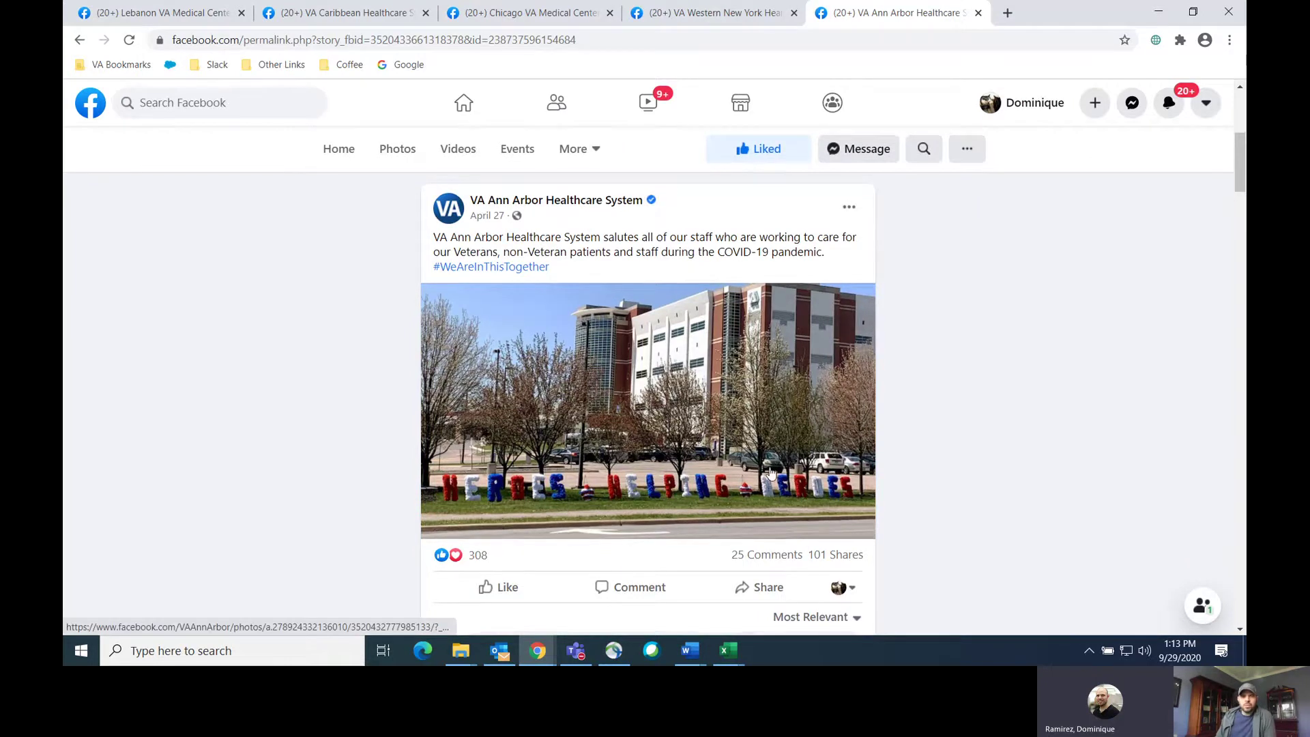
- Scroll through the 25 comments on VA Ann Arbor's April 27 staff-salute post
scroll(791, 440, down, 12)
scroll(819, 437, down, 6)
scroll(821, 433, up, 20)
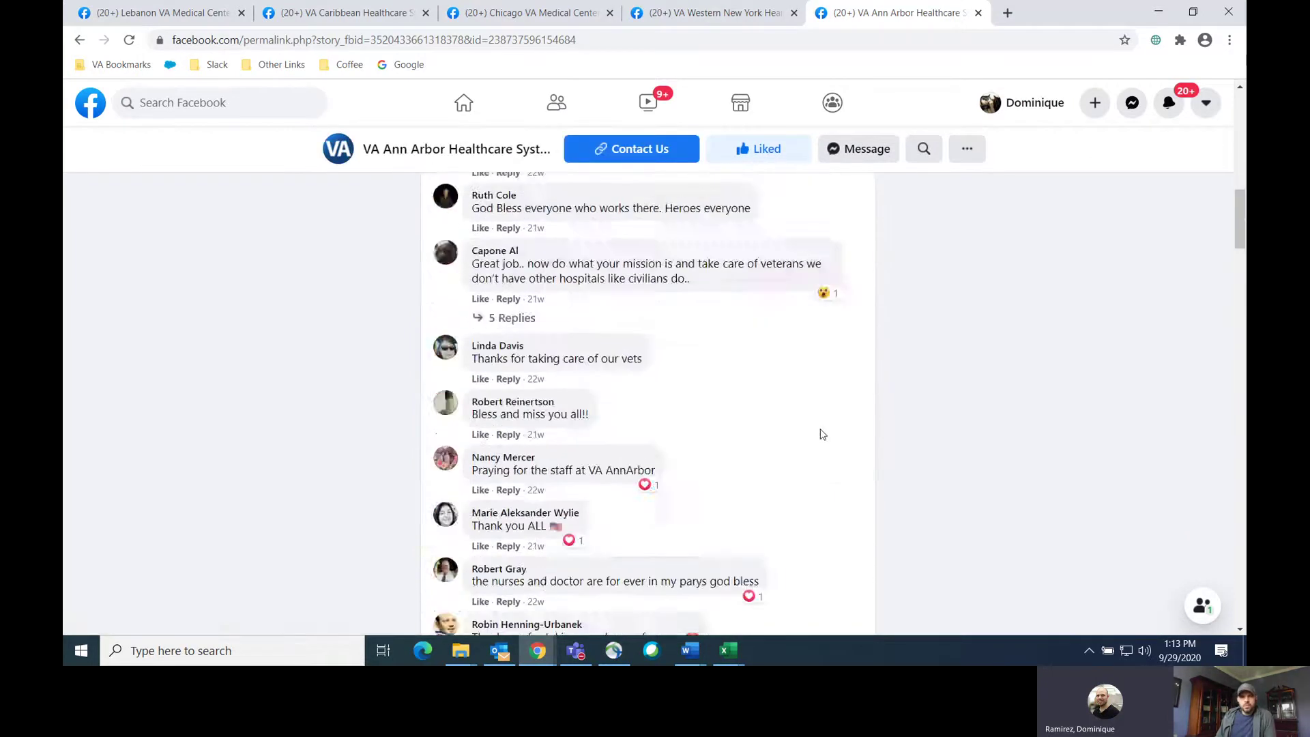
scroll(821, 430, down, 9)
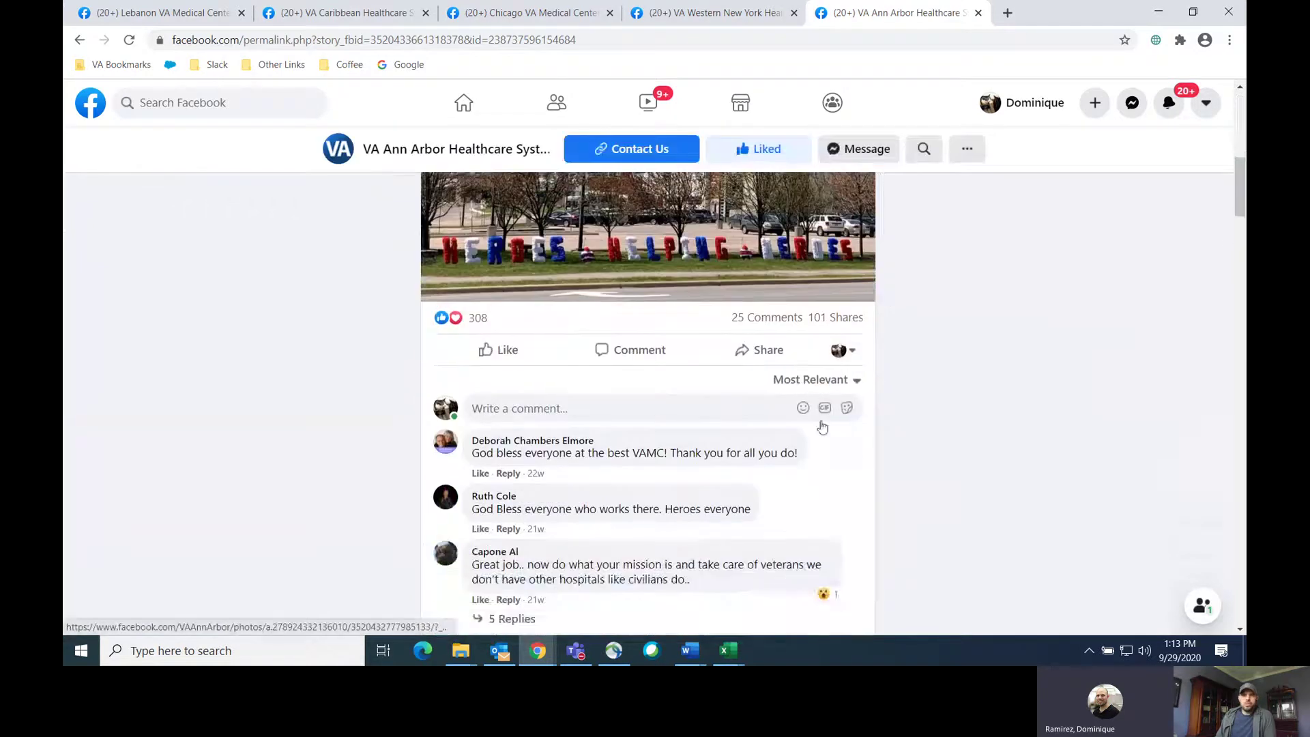
scroll(949, 388, up, 9)
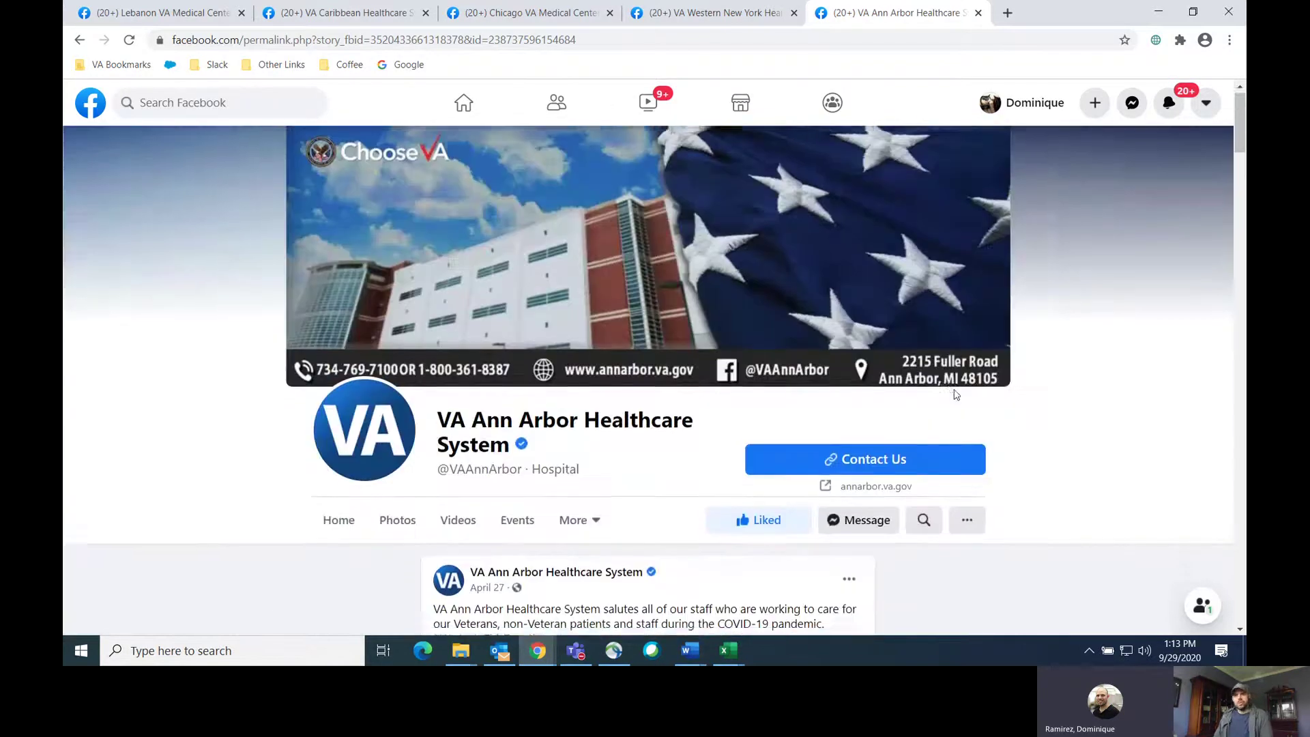
key(alt+Tab)
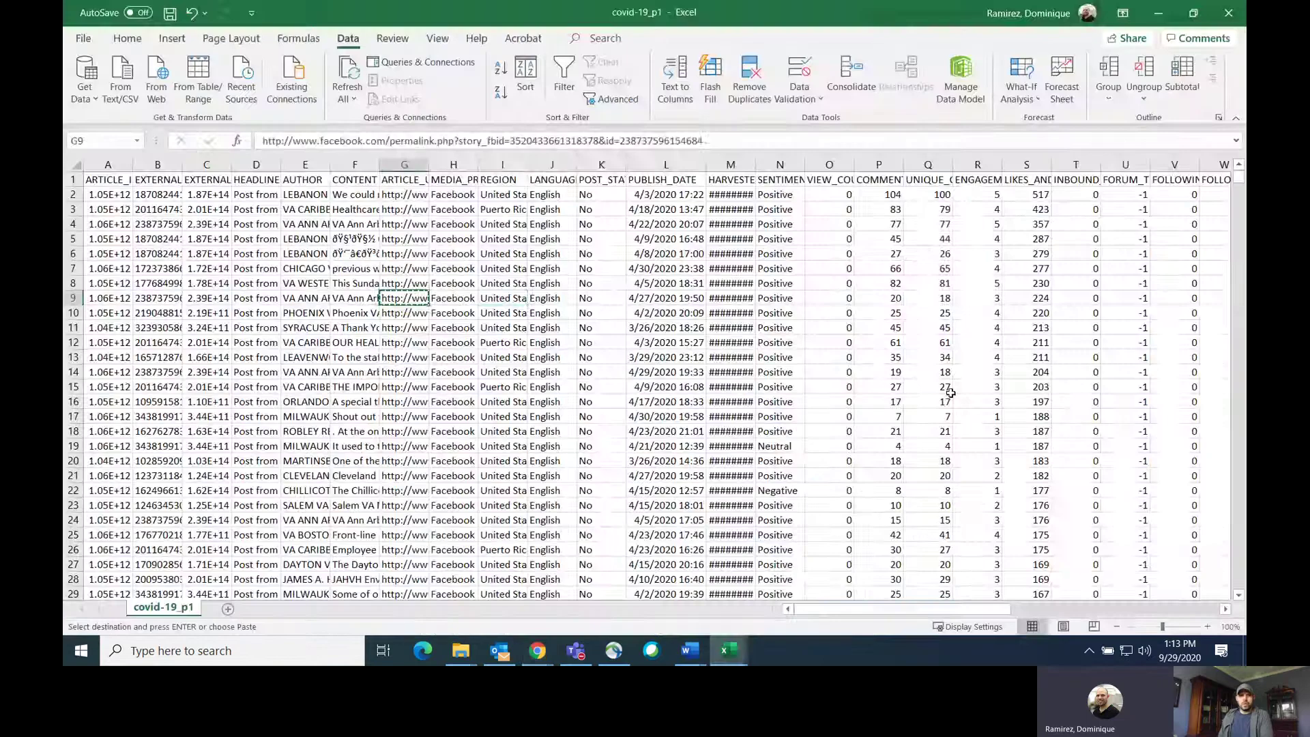
key(Right)
key(Right)
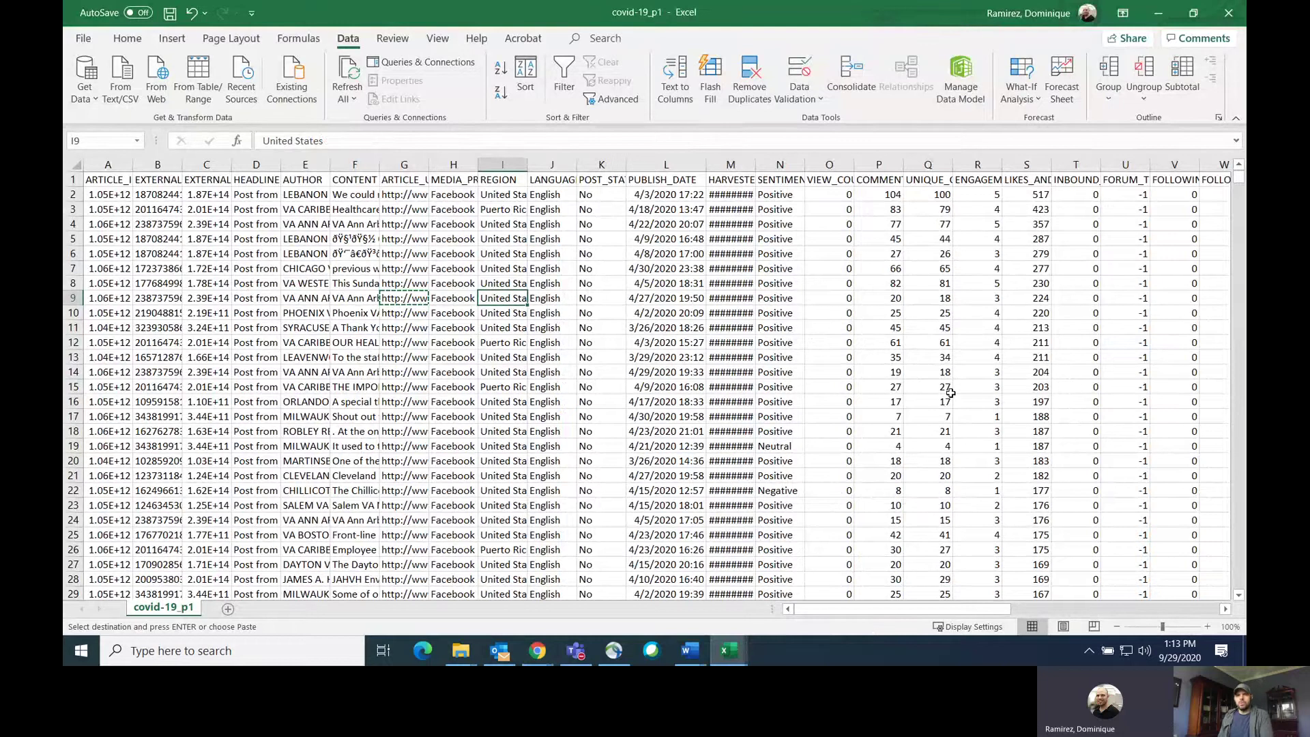
key(Right)
key(Right)
key(Right)
key(Right)
key(Right)
key(Right)
key(Right)
key(Right)
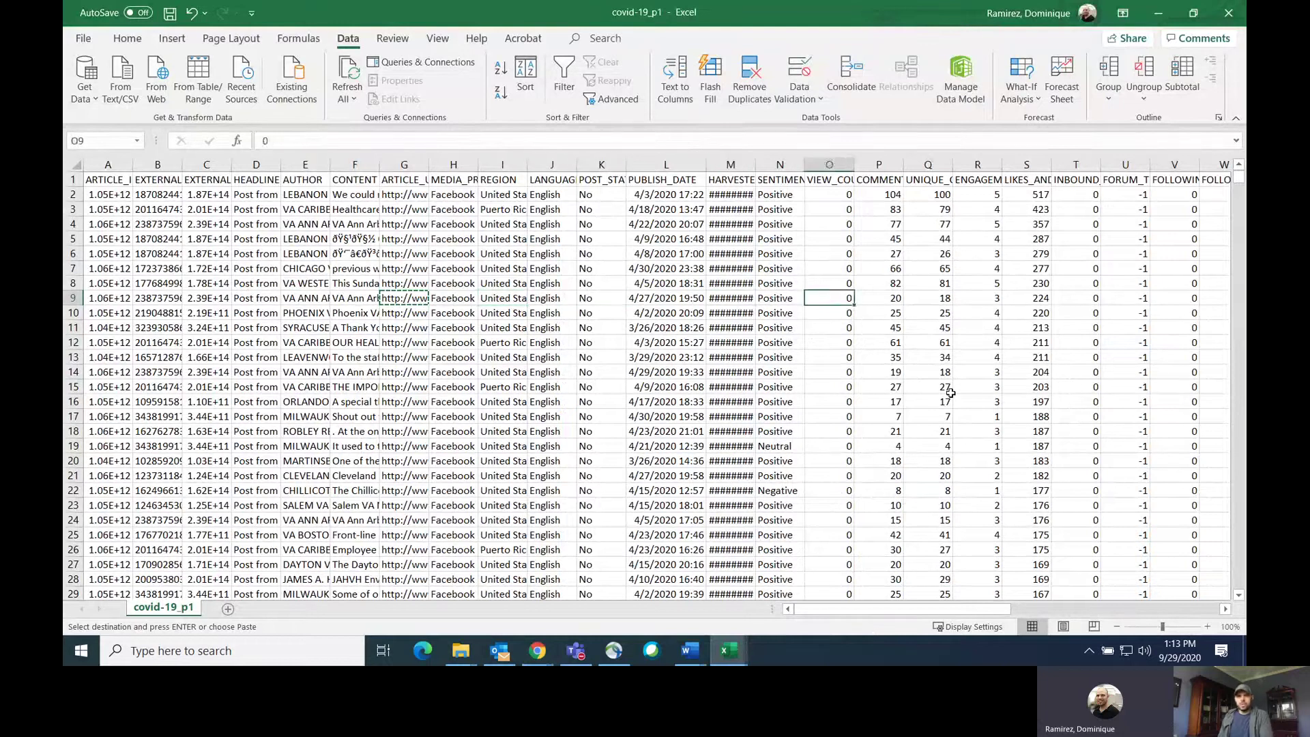
key(Right)
key(Left)
key(Left)
key(Up)
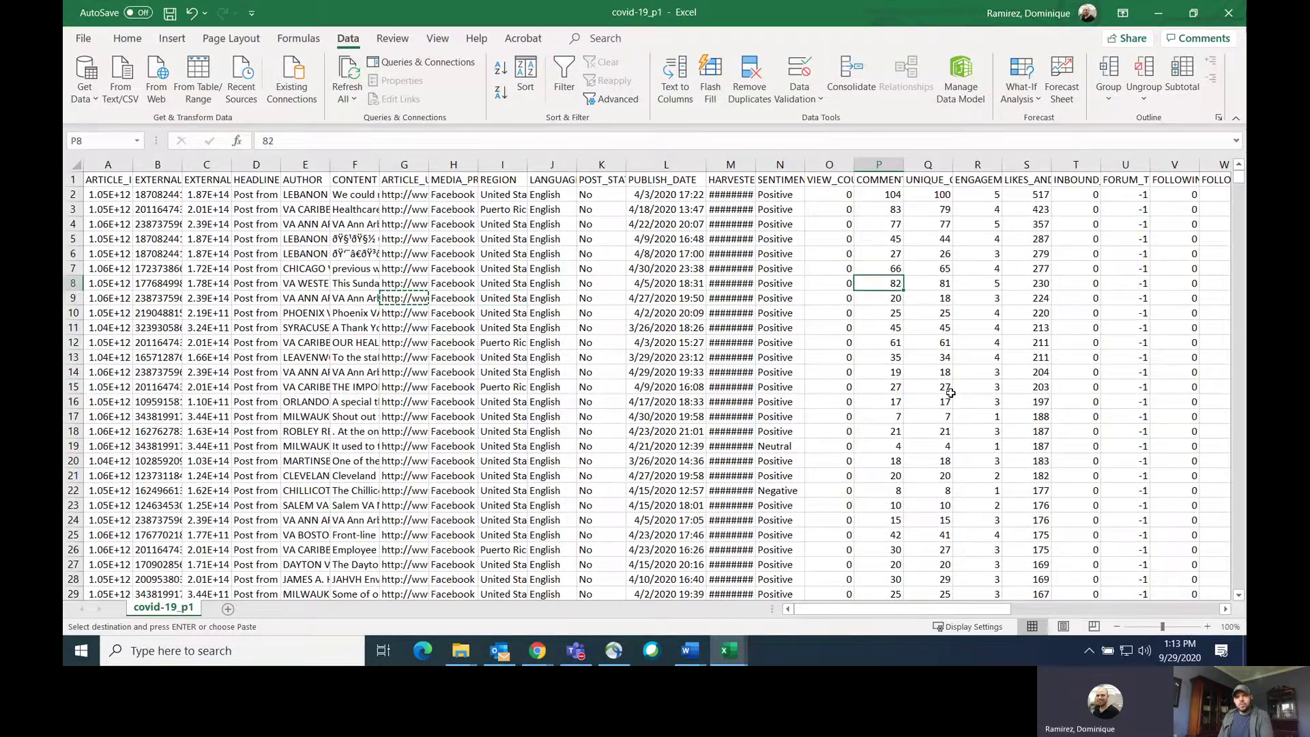
key(Up)
key(Up)
key(Up)
key(Up)
key(Up)
key(Up)
key(Up)
key(Down)
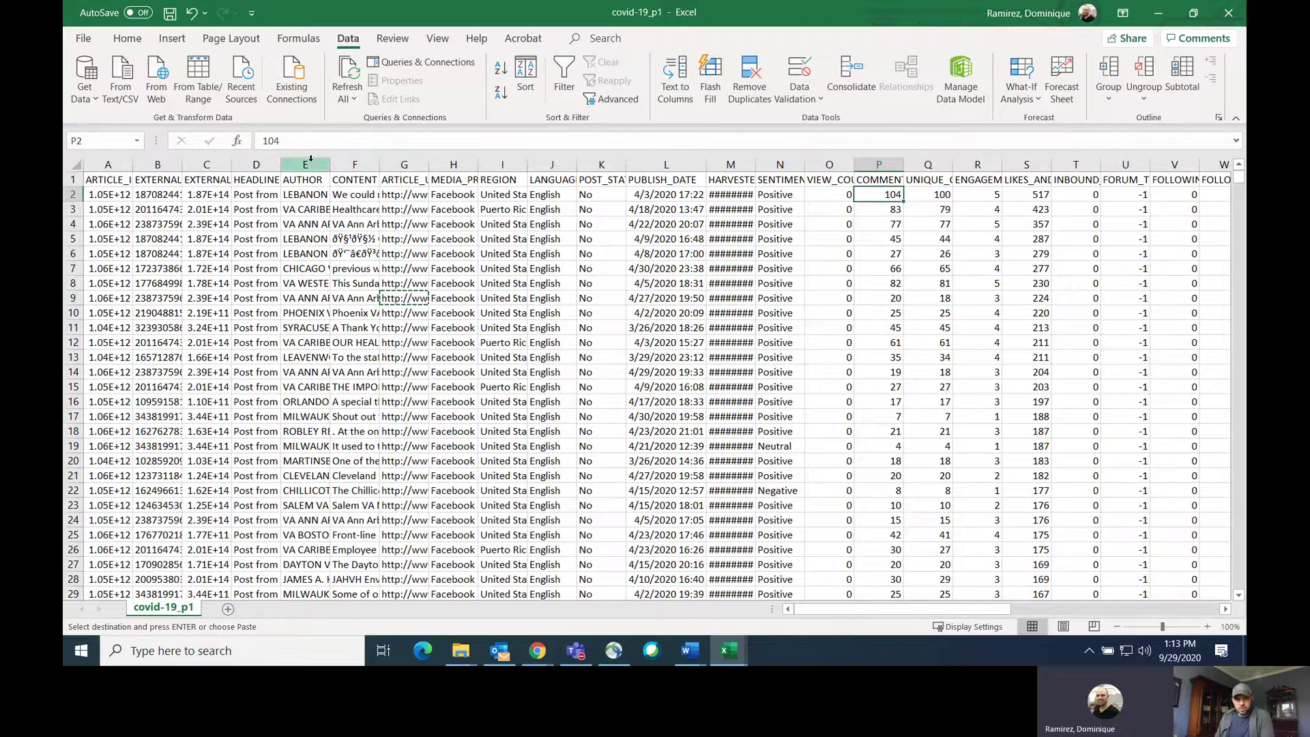
click(993, 222)
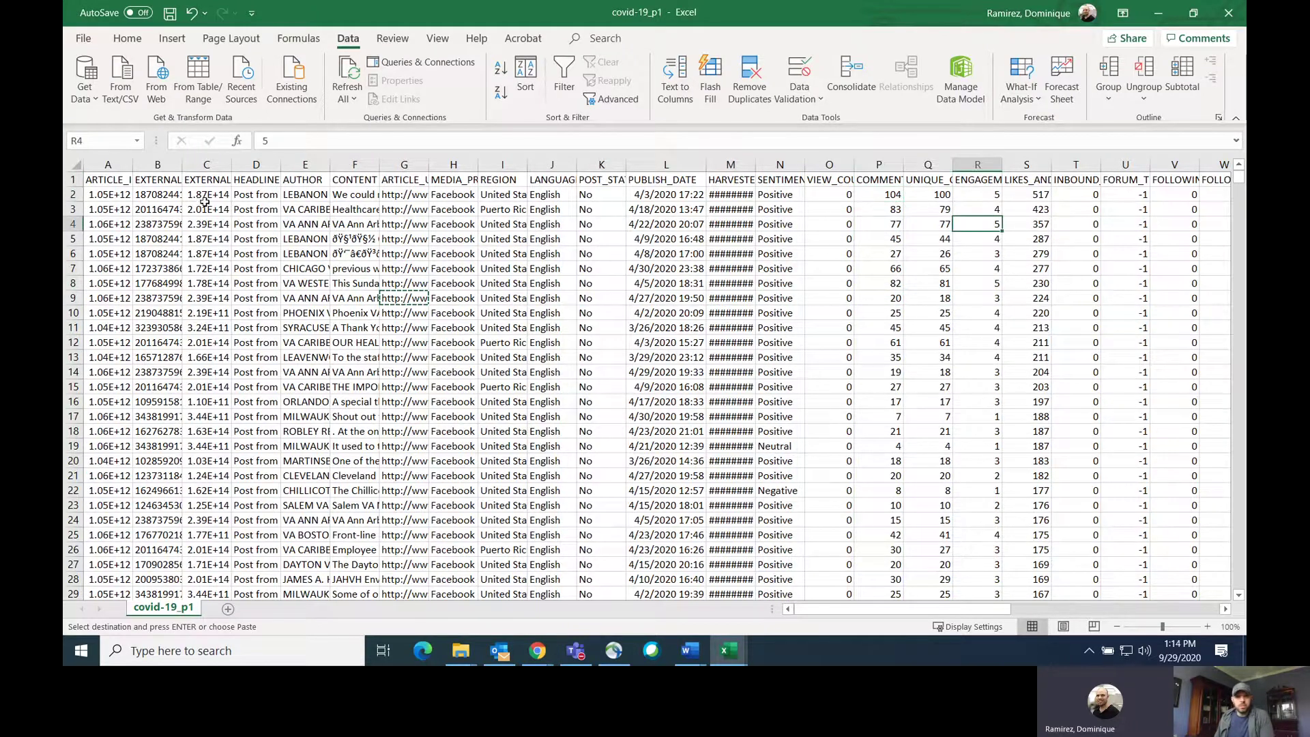
click(994, 182)
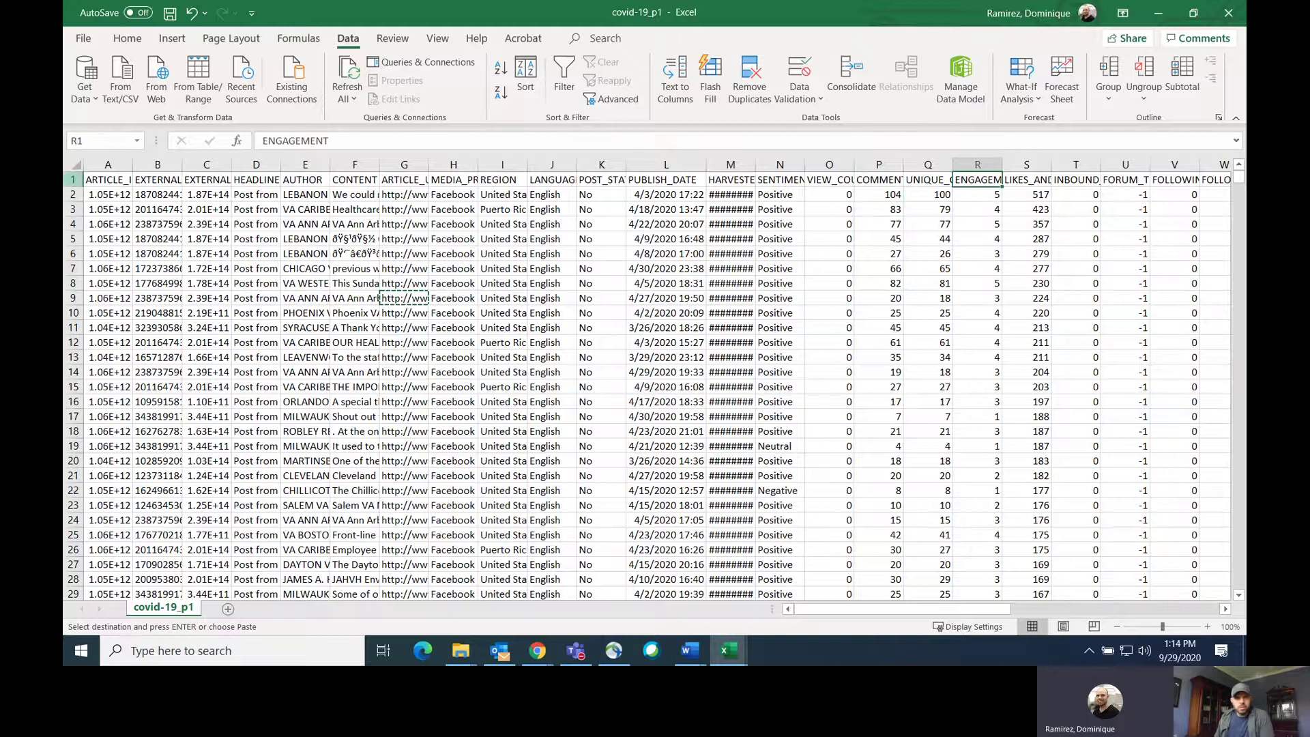
- Sort the whole sheet by ENGAGEMENT, largest to smallest, and check the top engagement values
click(73, 168)
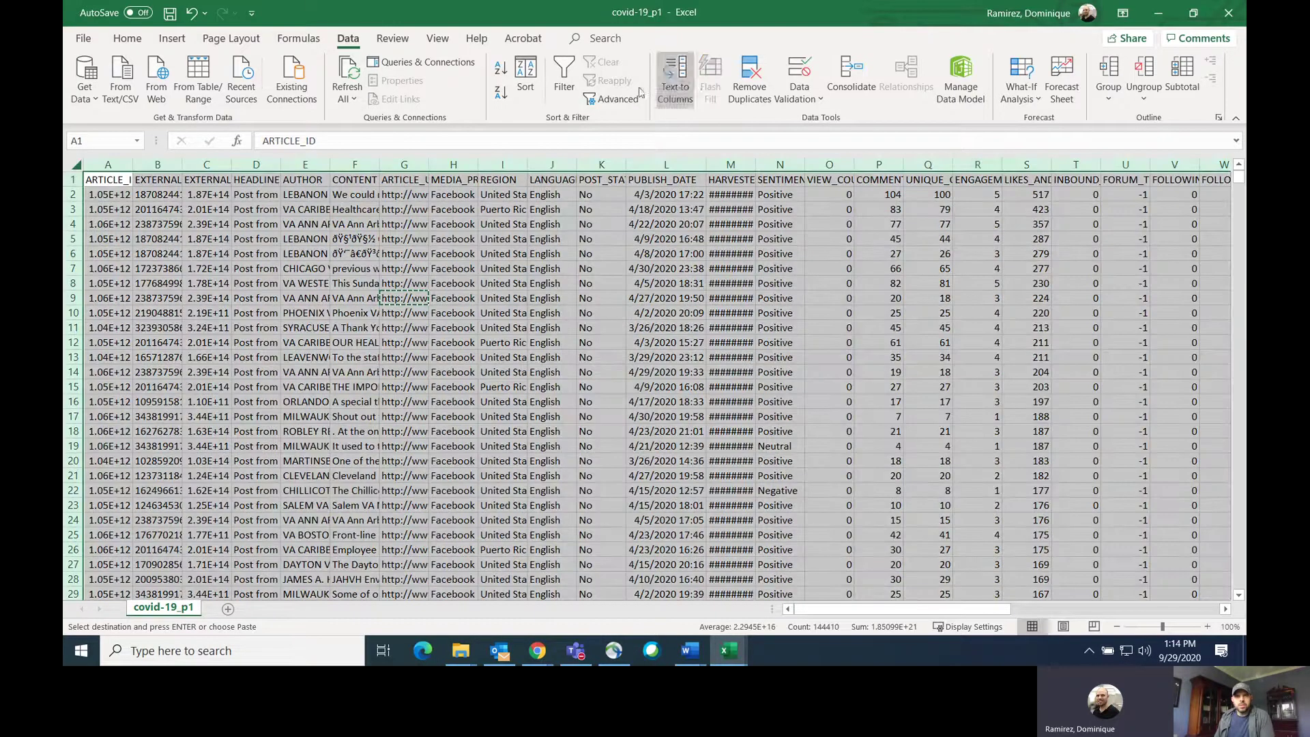
click(525, 75)
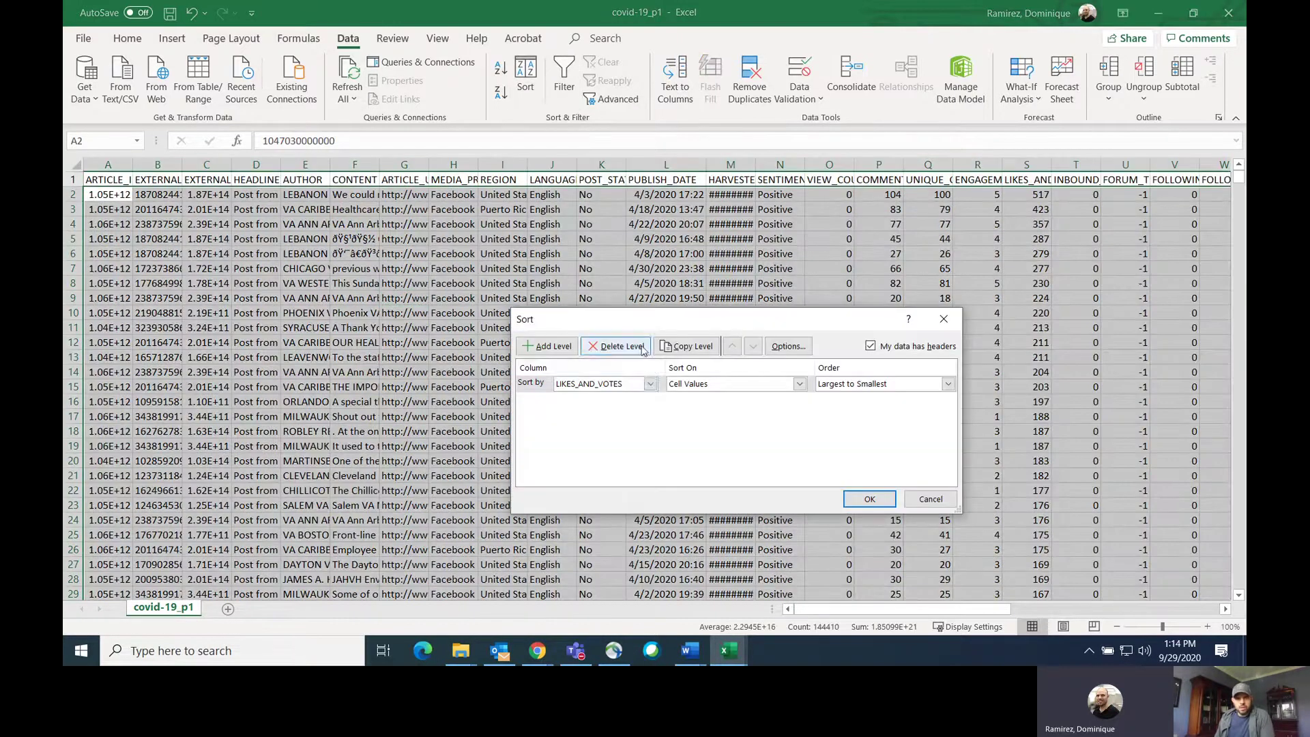
click(651, 383)
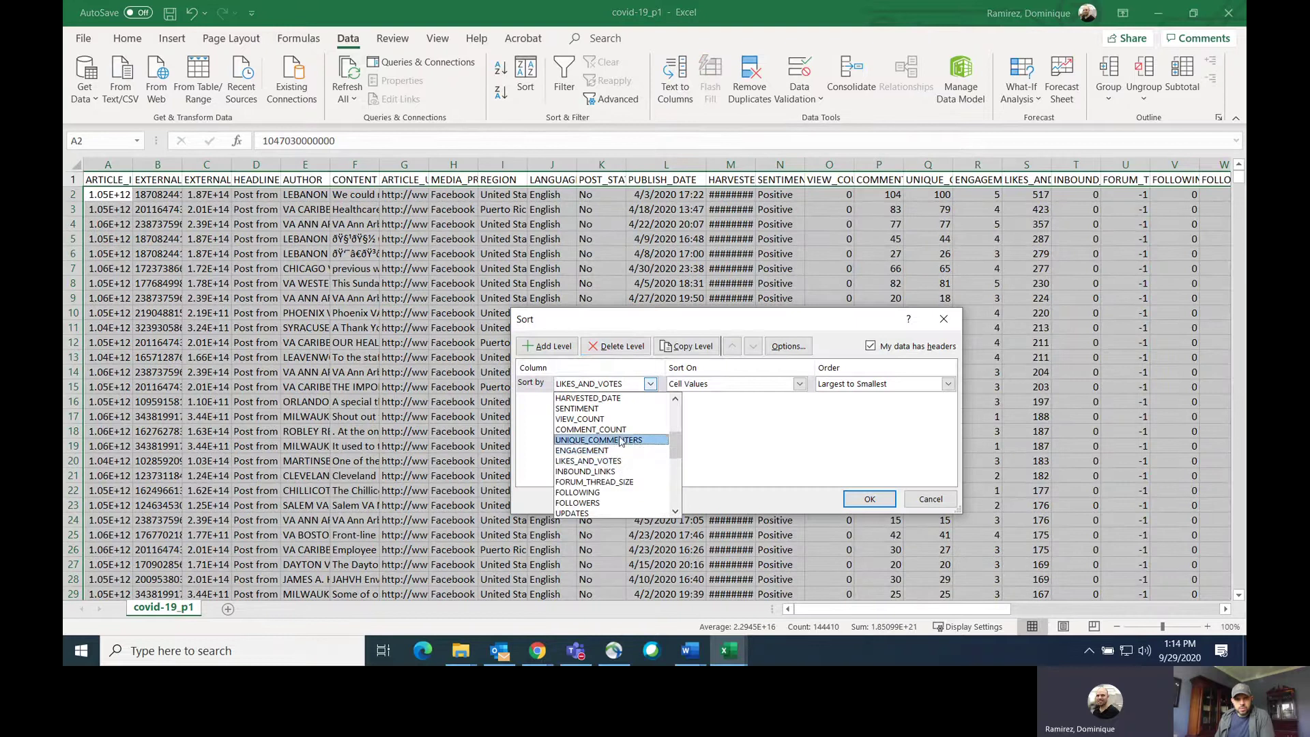
click(623, 451)
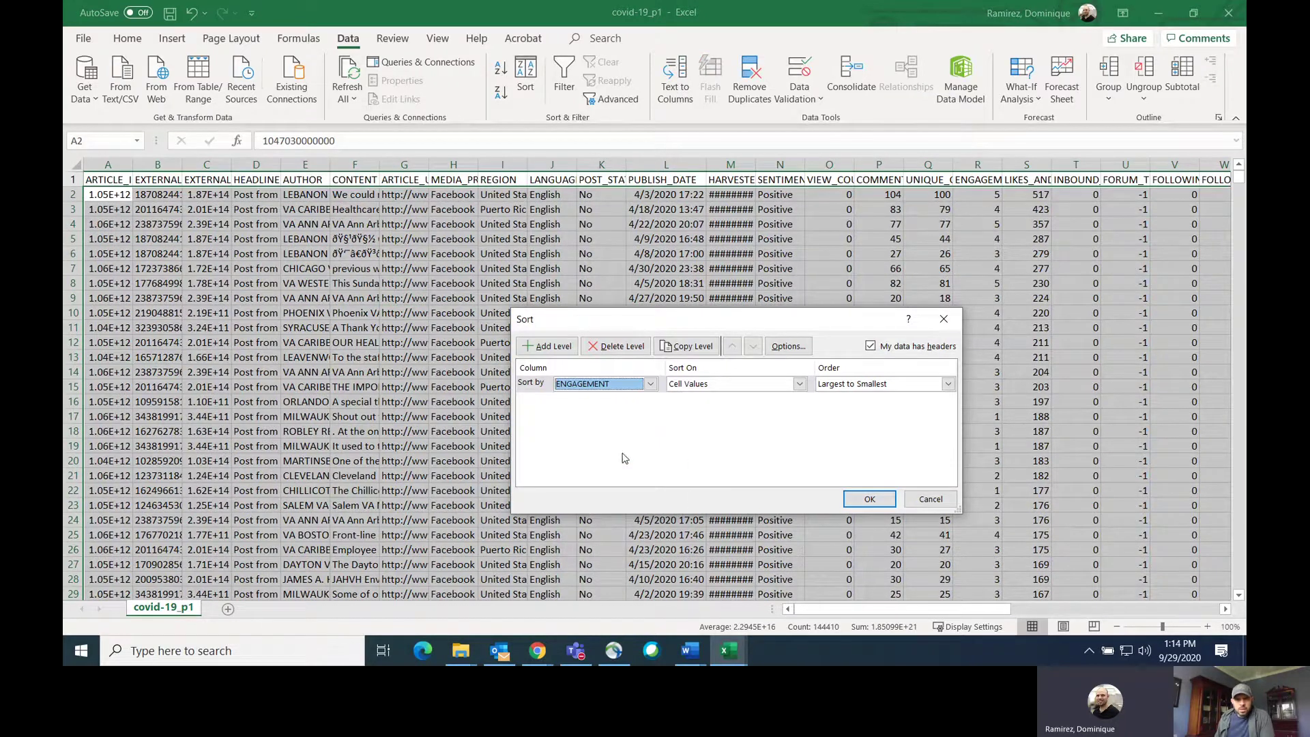
click(876, 500)
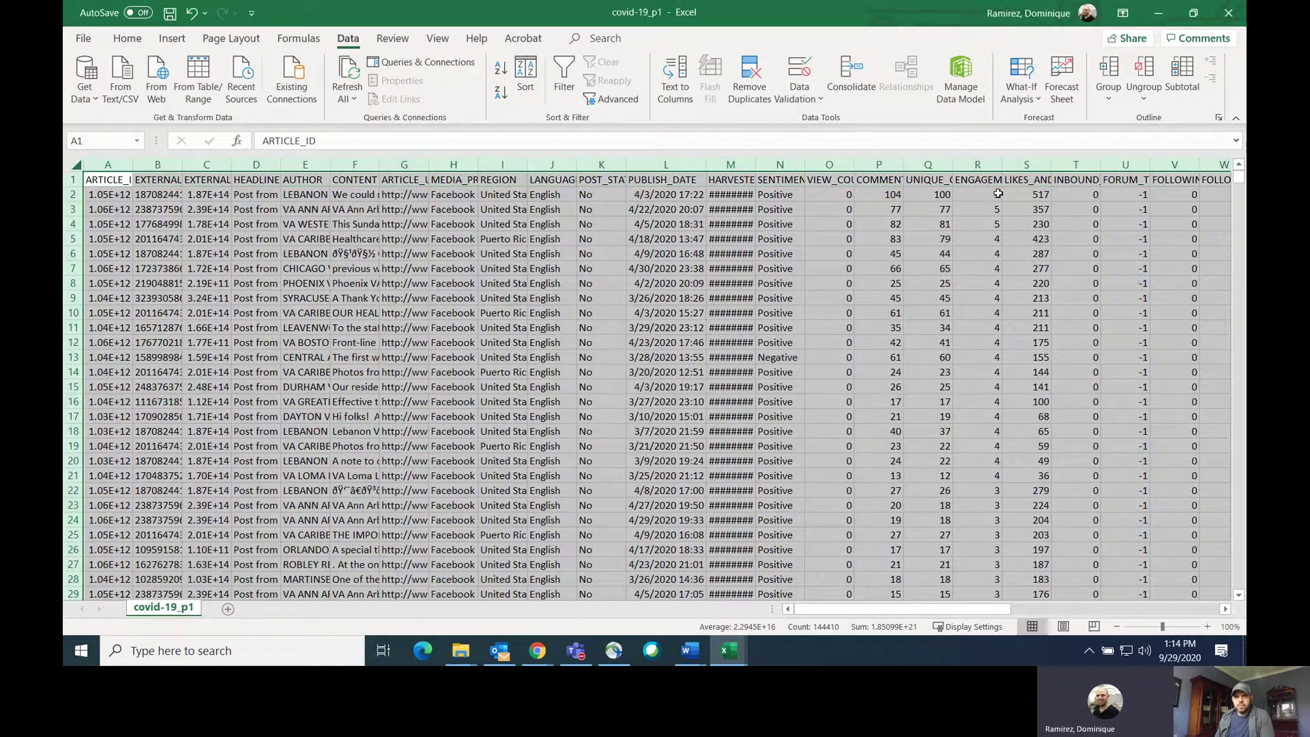
click(998, 194)
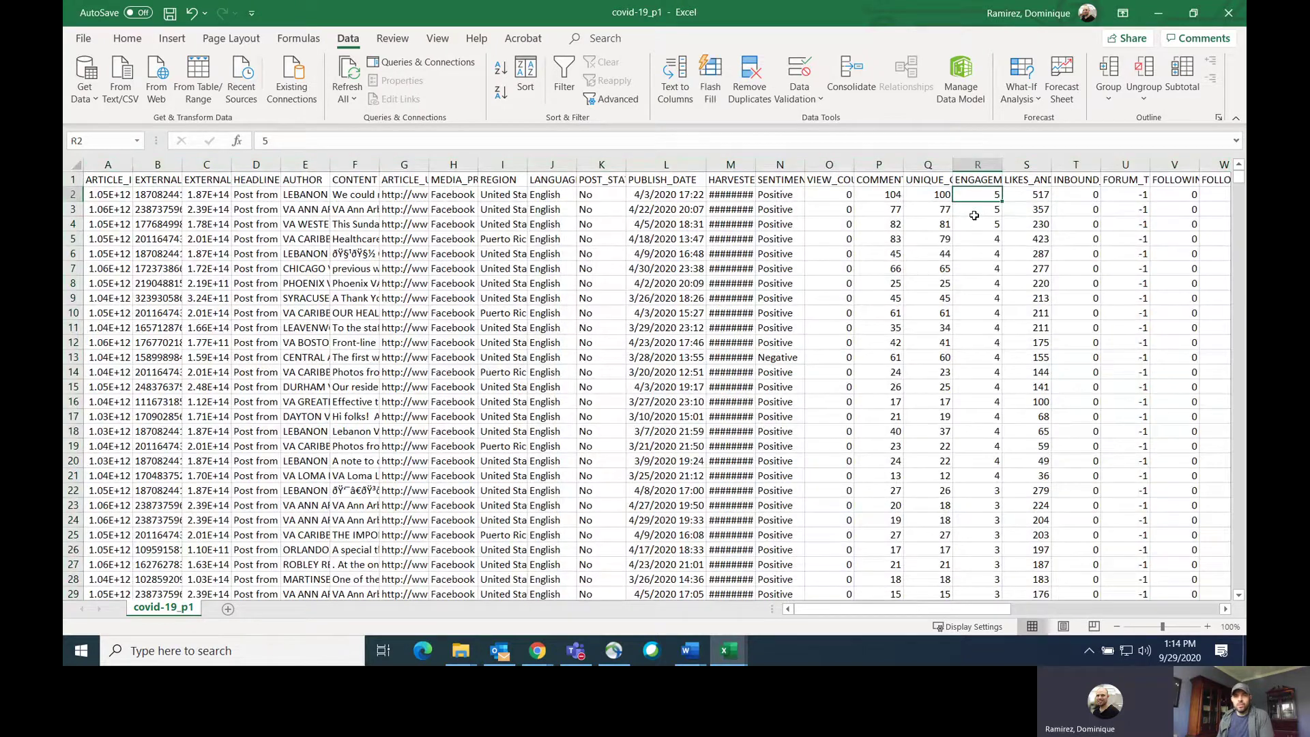
key(Down)
key(Down)
key(Down)
key(Down)
key(Down)
key(Down)
key(Down)
key(Down)
key(Down)
key(Down)
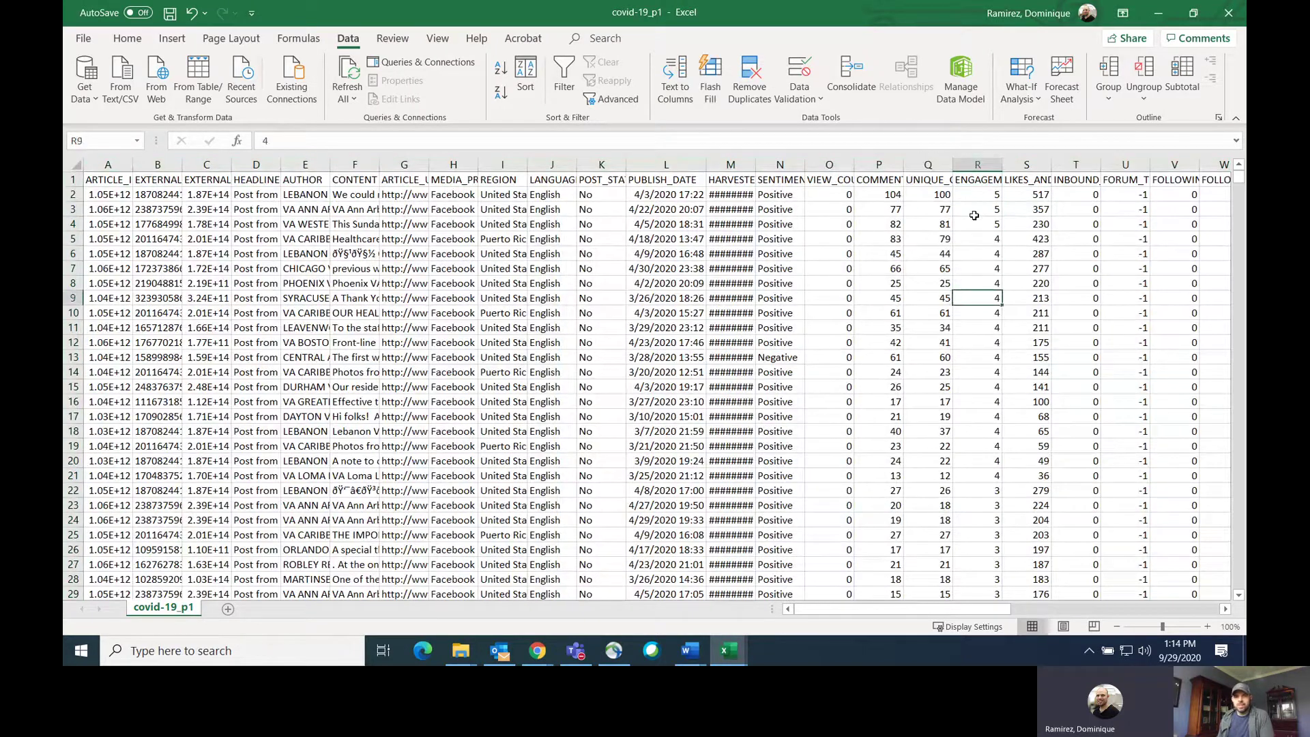
key(Up)
key(Up)
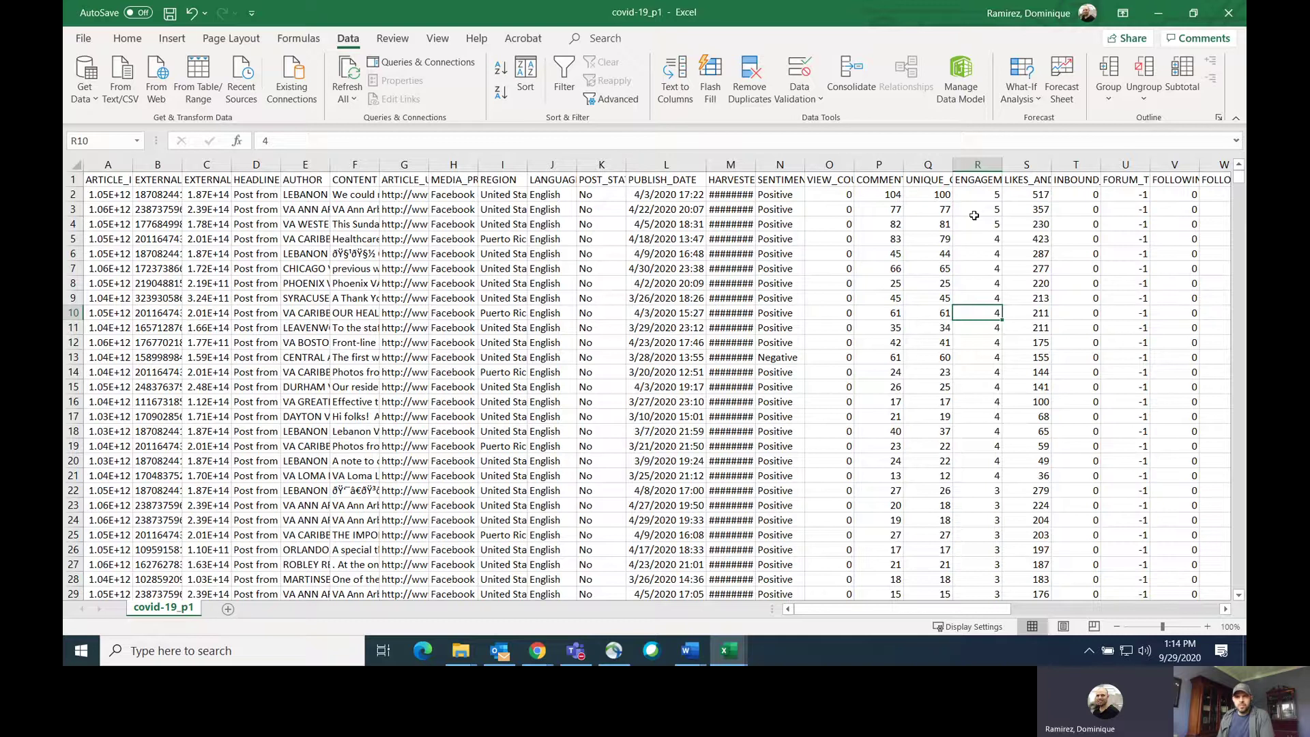
- Re-sort the whole sheet by COMMENT_COUNT, largest to smallest, and go to row 3's post URL
click(77, 164)
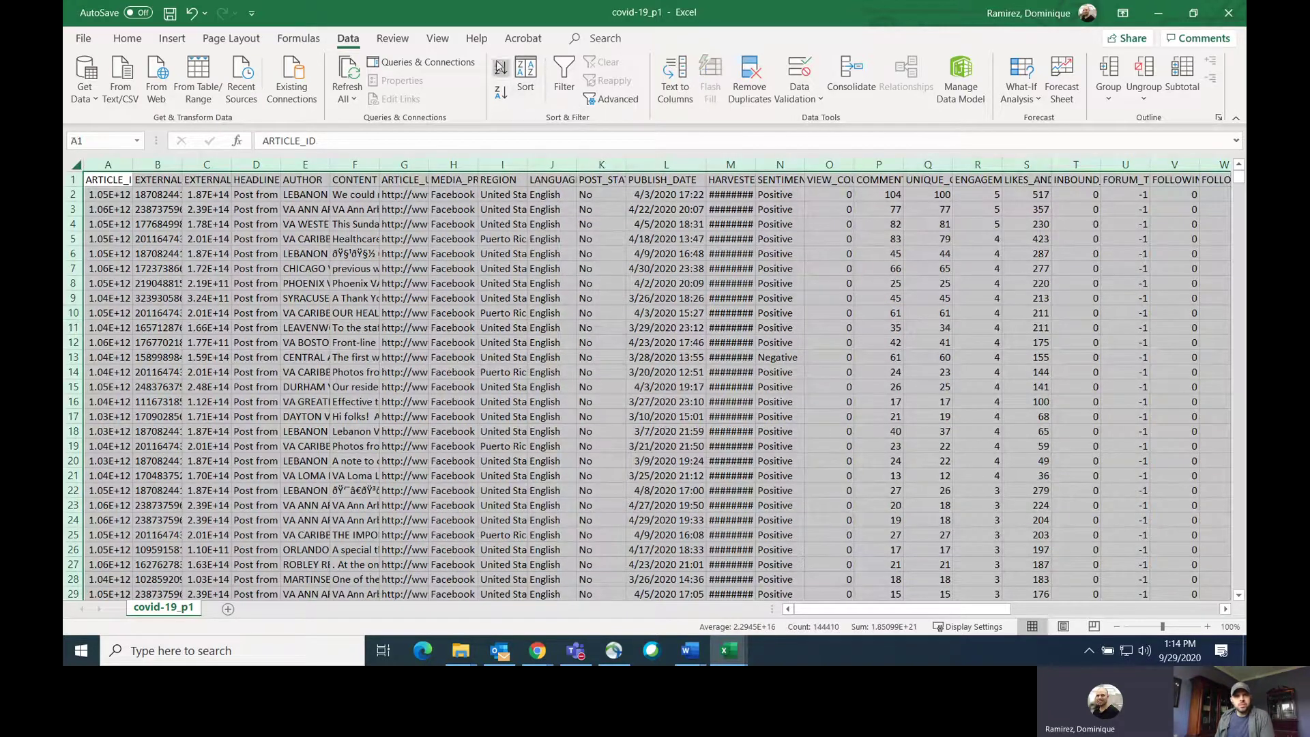
click(526, 76)
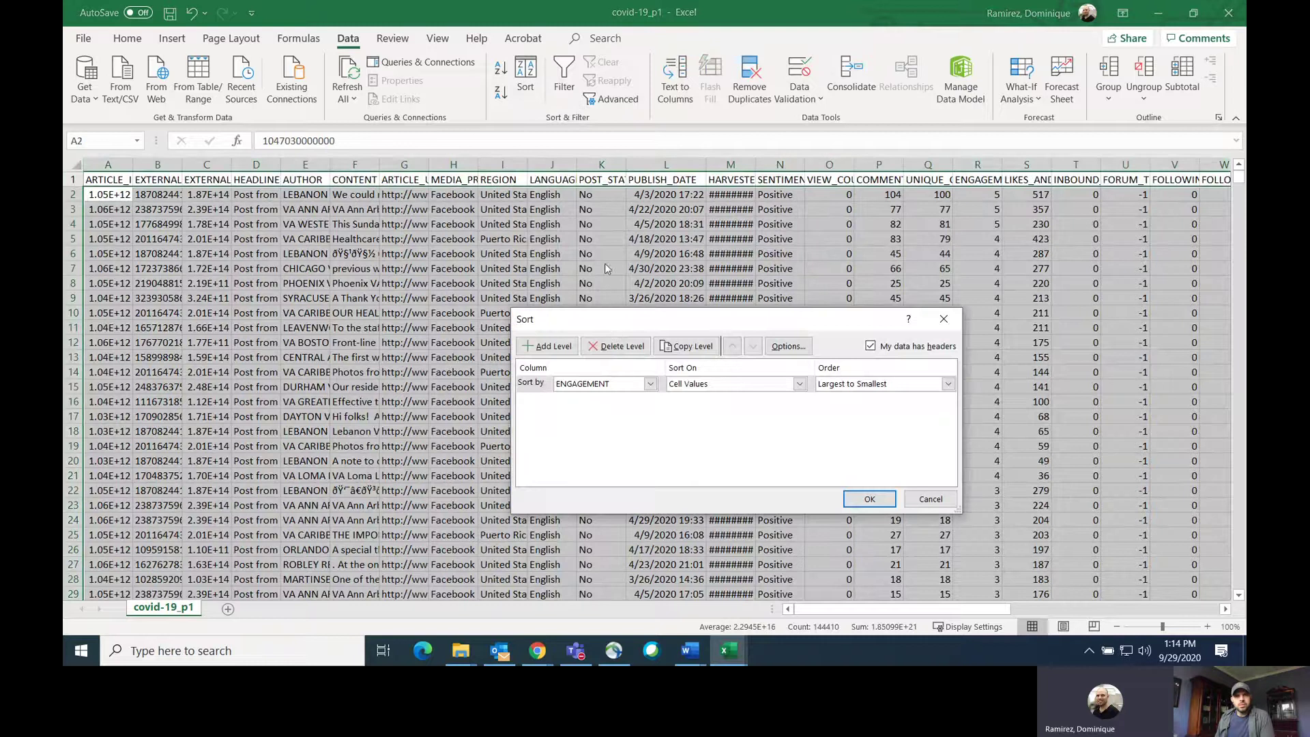
click(648, 384)
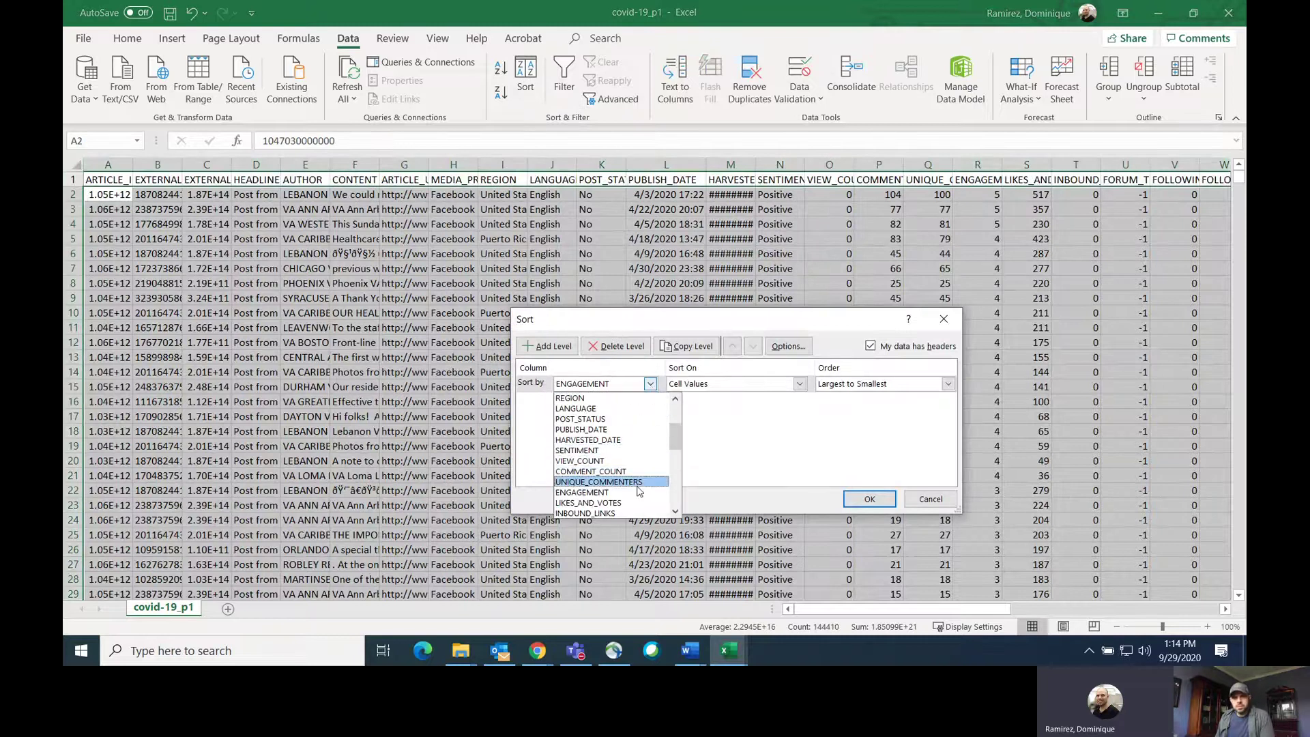
click(600, 472)
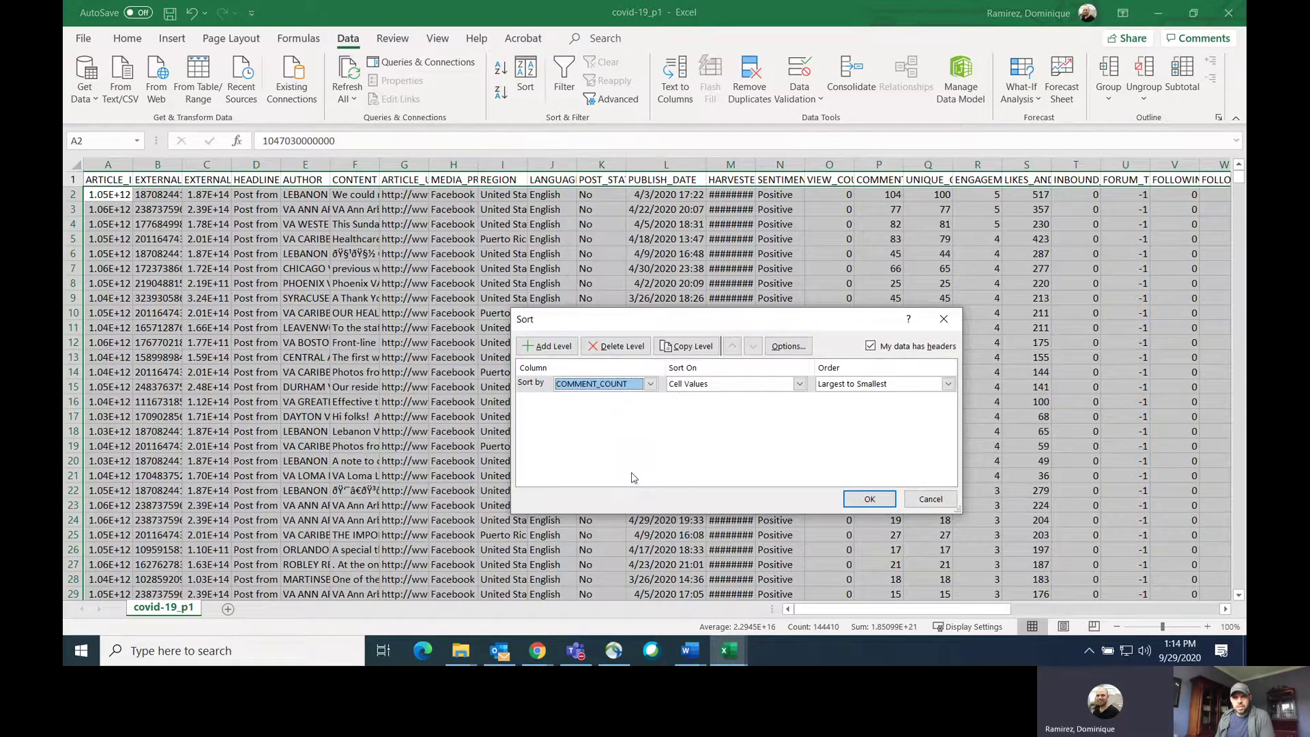
click(869, 499)
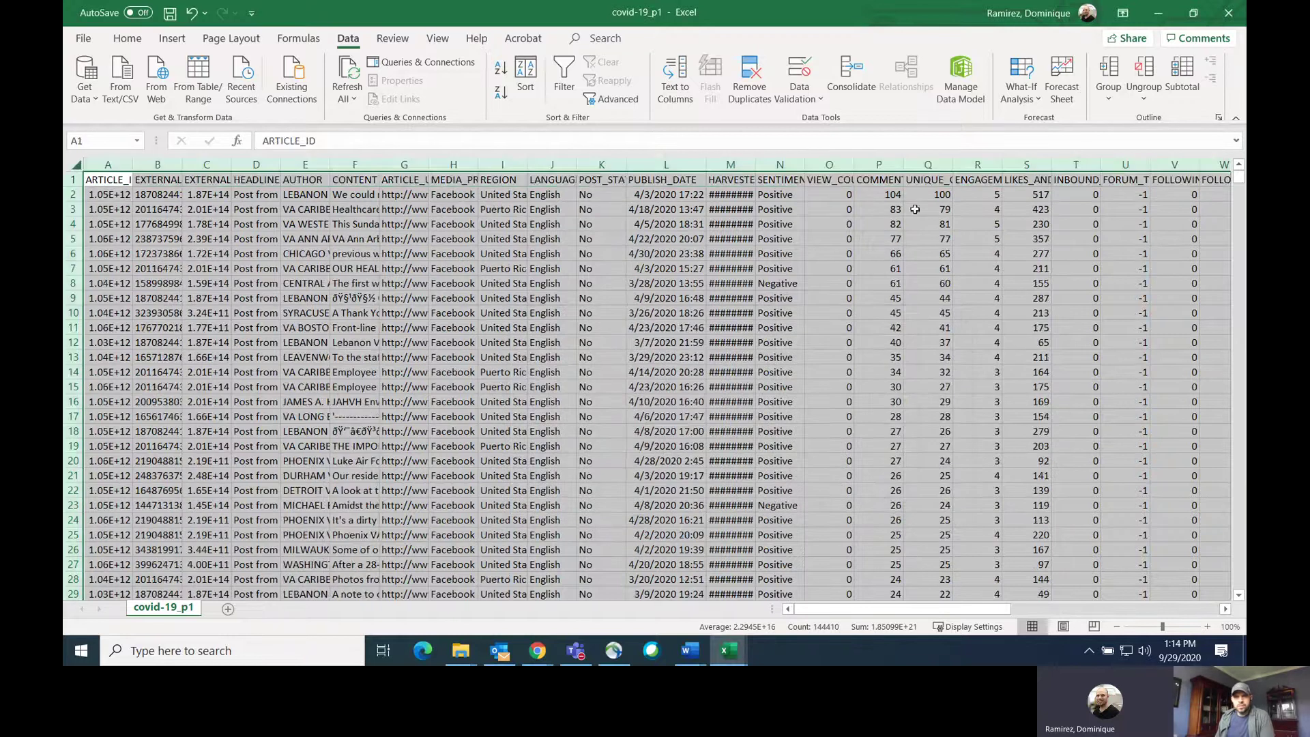
click(883, 212)
key(Left)
key(Left)
key(Left)
key(Left)
key(Left)
key(Left)
key(Left)
key(Left)
key(Left)
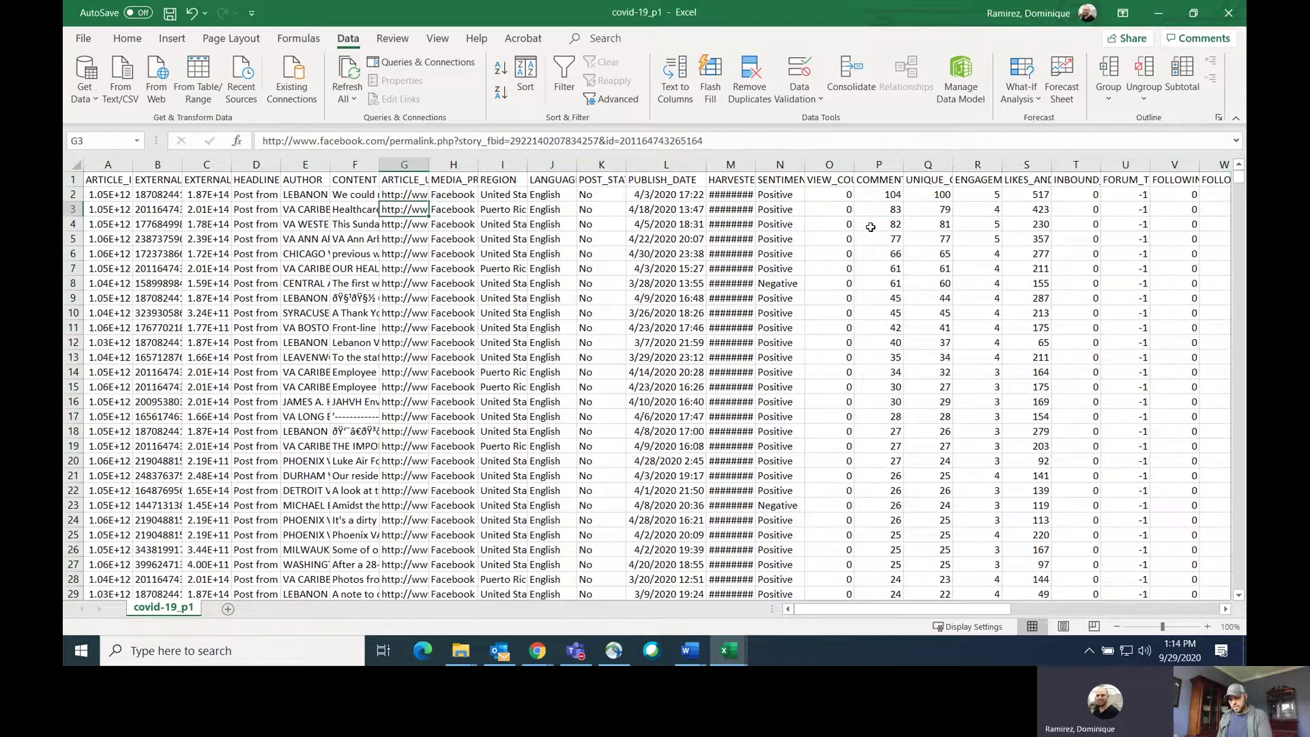
- Open the G3 VA Caribbean Healthcare System post URL in a new Chrome tab
key(ctrl+c)
key(alt+Tab)
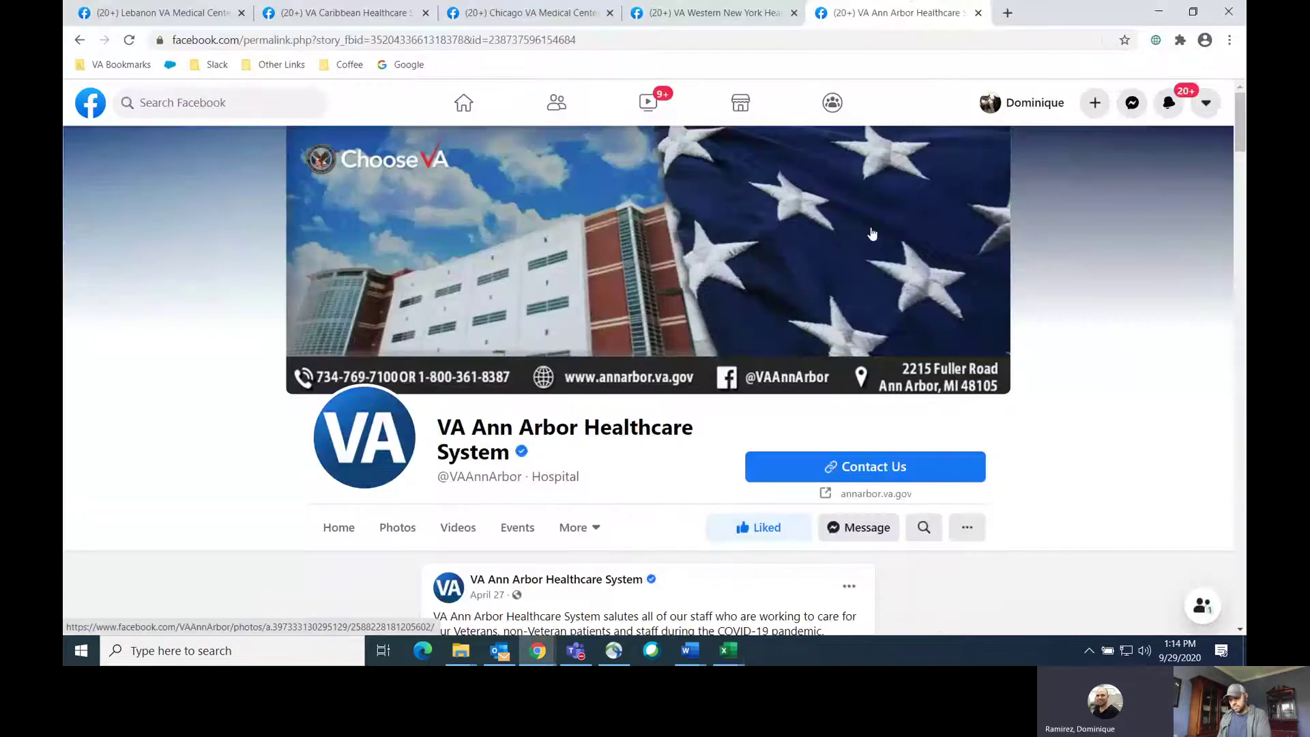
key(ctrl+t)
key(ctrl+v)
key(Return)
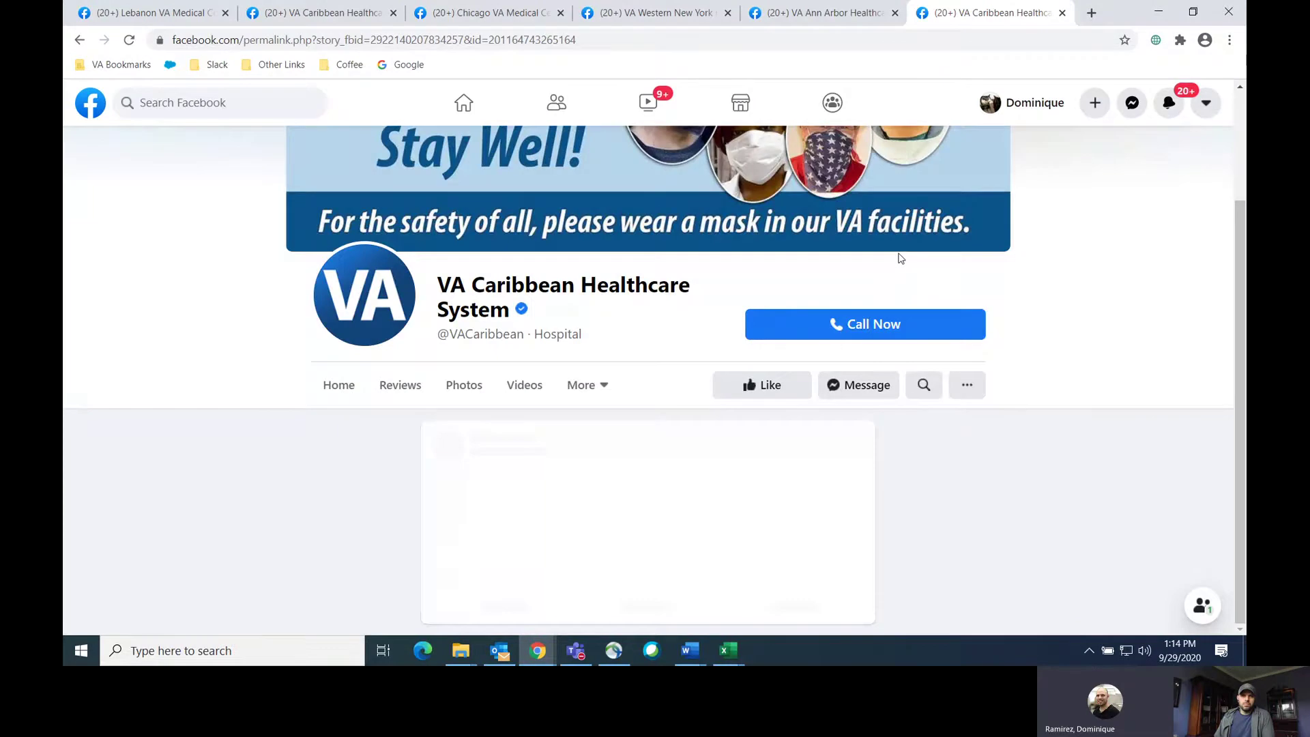
scroll(901, 258, down, 3)
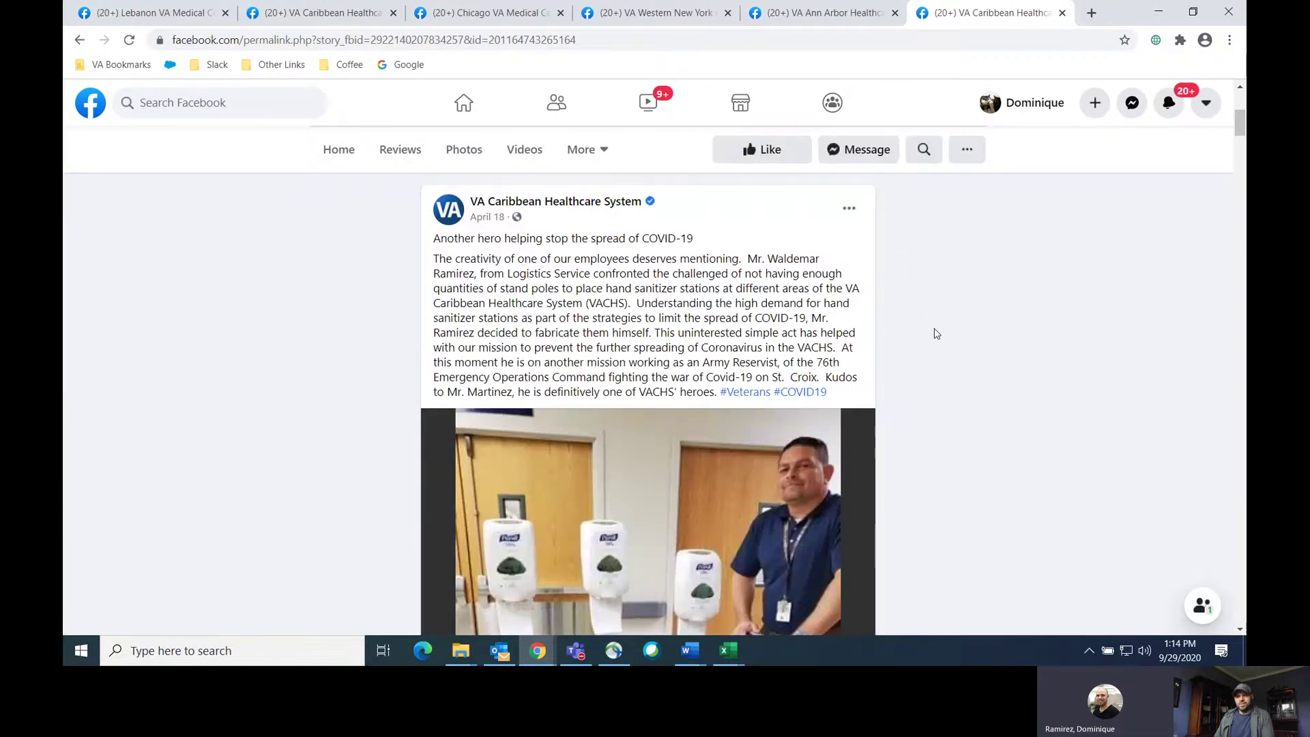
key(alt+Tab)
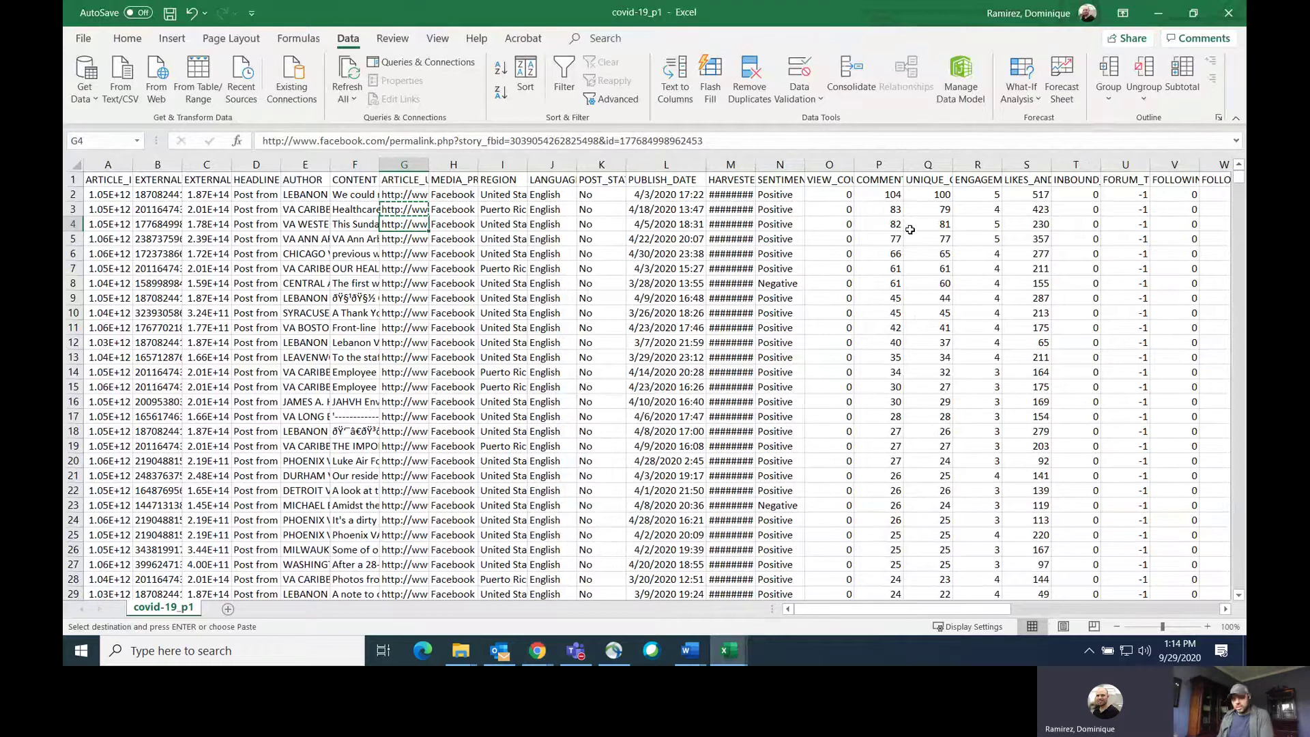
- Open the VA Western New York Healthcare System post from G4 in another new tab
key(alt+Tab)
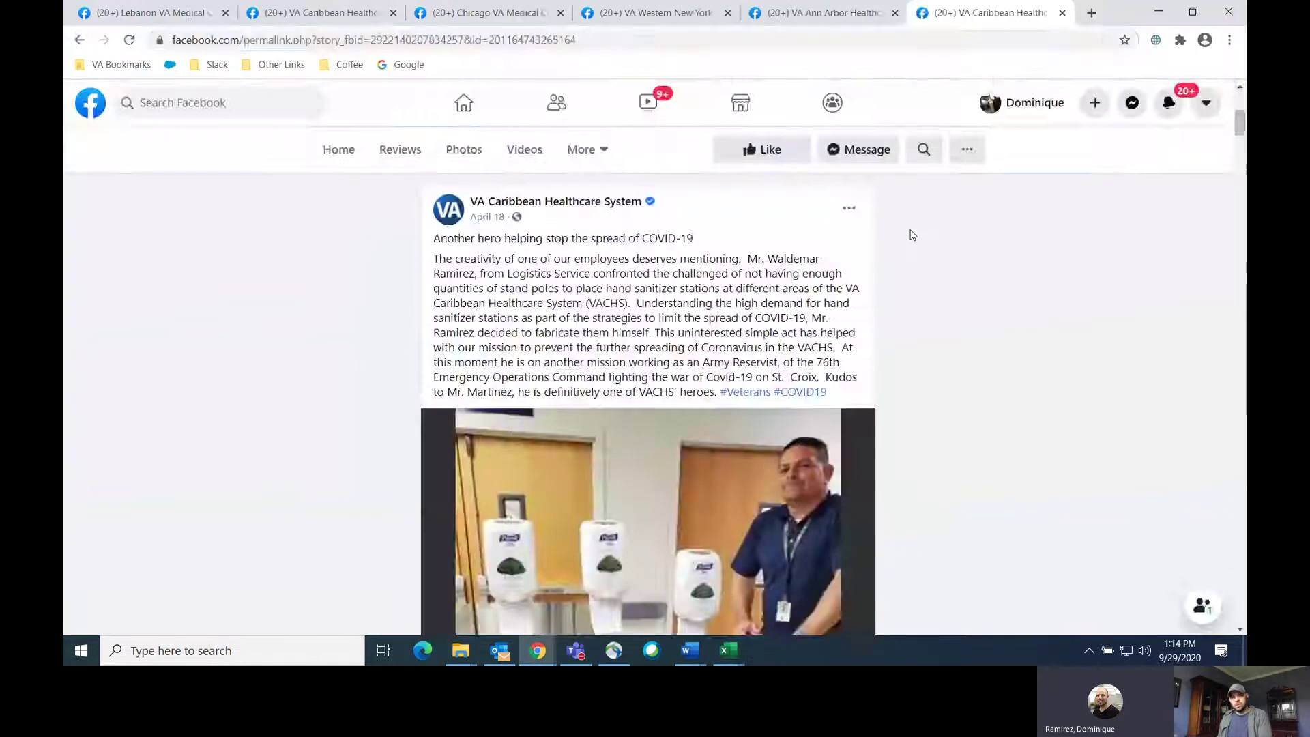
key(ctrl+t)
key(ctrl+v)
key(Return)
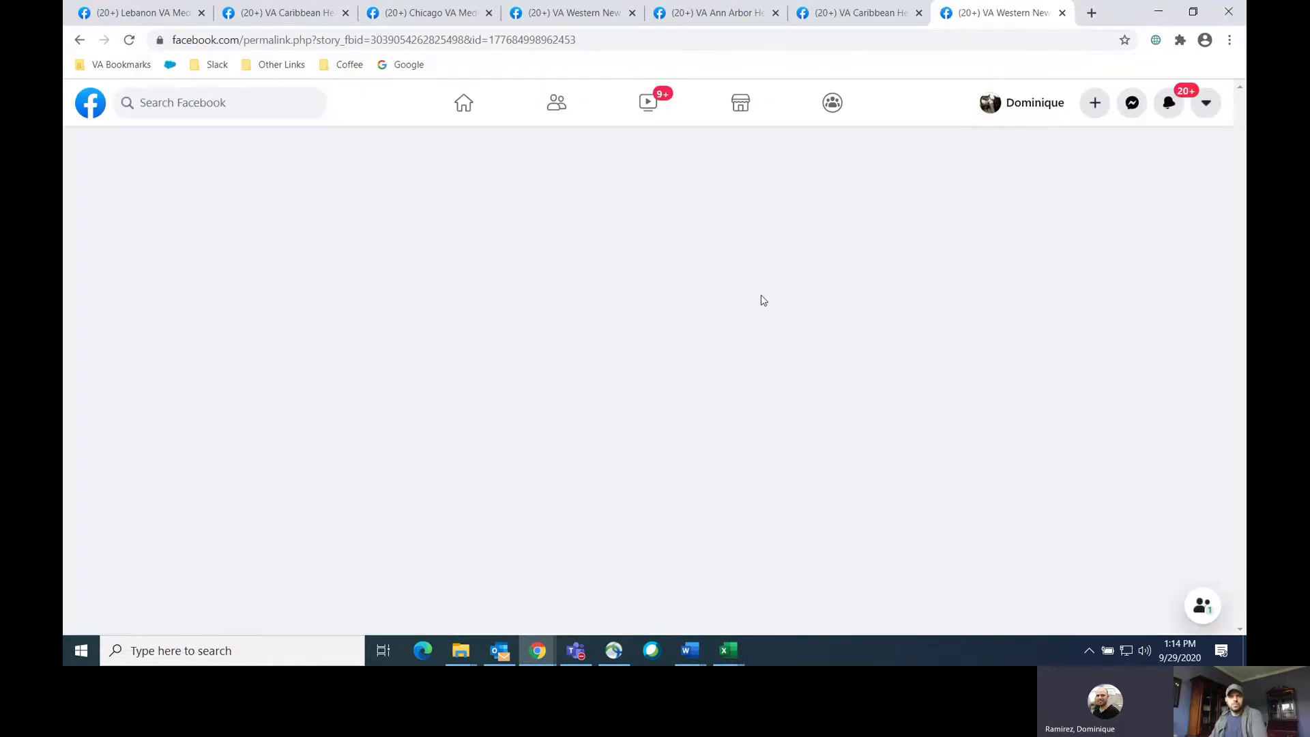
scroll(921, 374, down, 6)
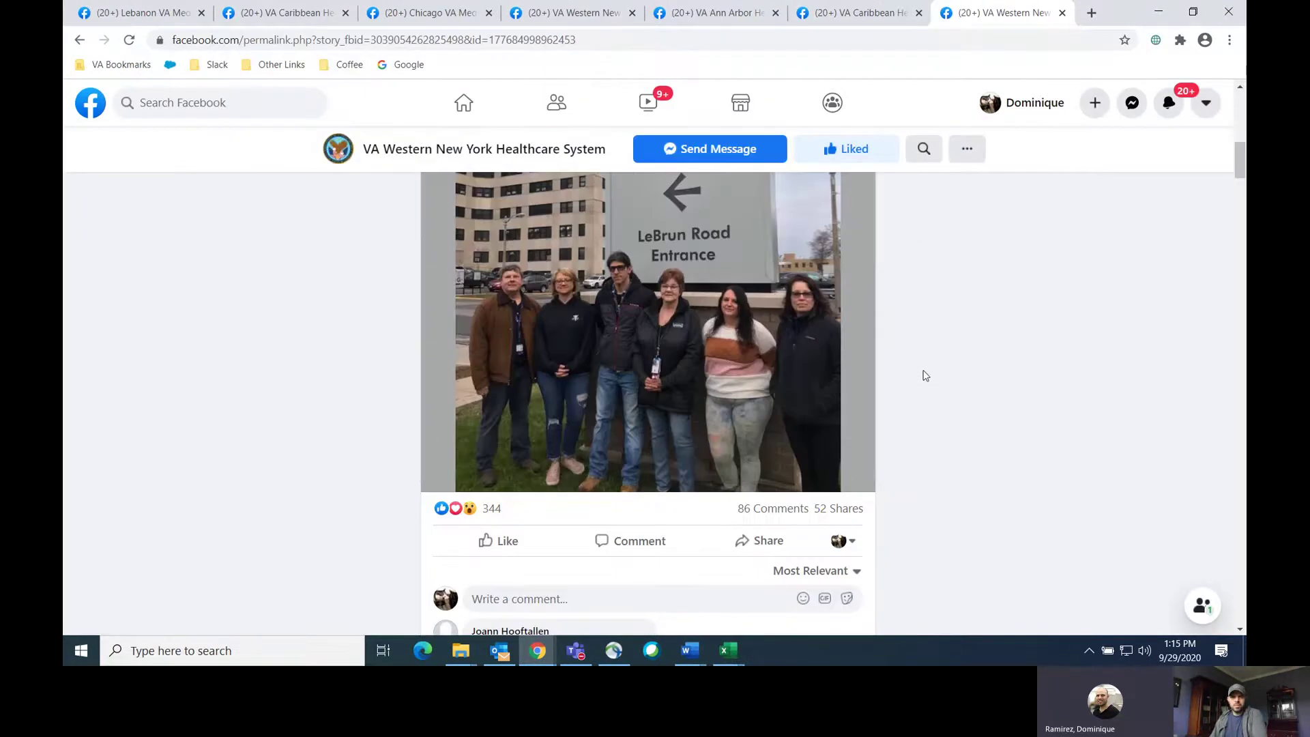
key(alt+Tab)
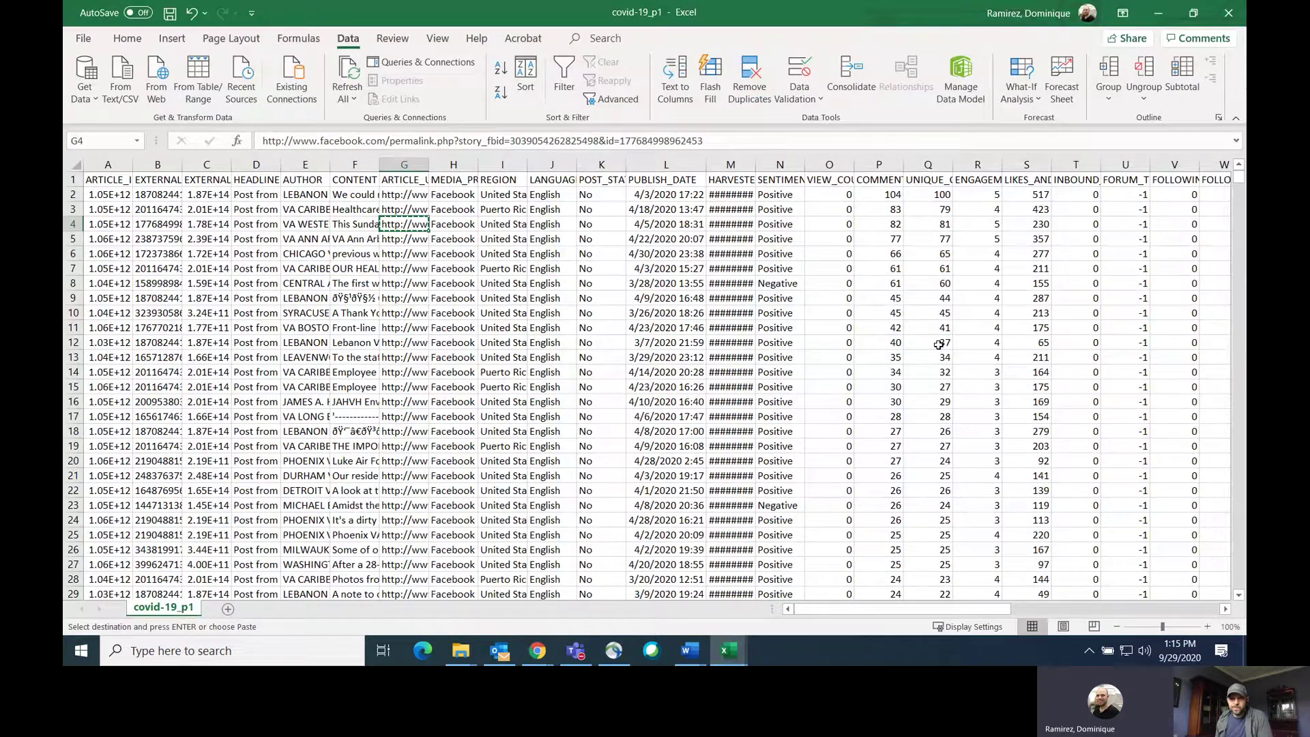
- Move to the post URL in cell G8 of the sheet
key(Down)
key(Down)
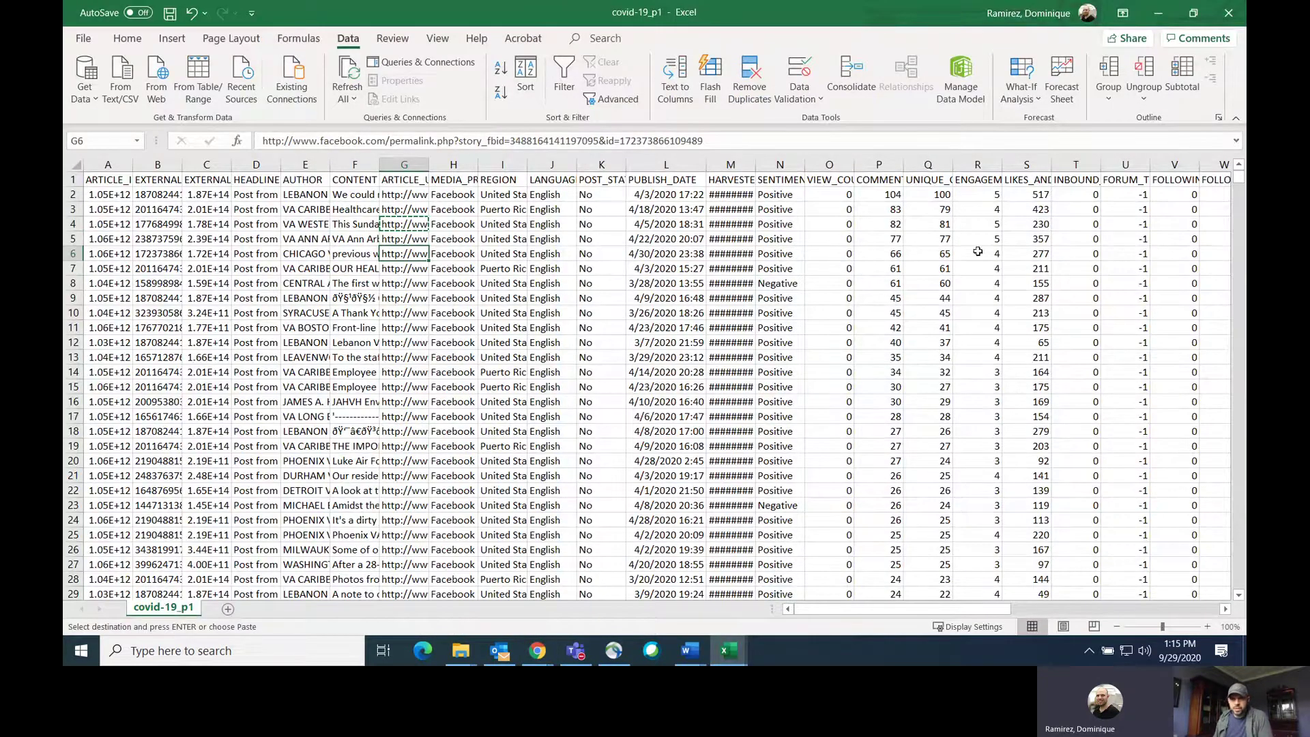
click(1041, 283)
key(Left)
key(Left)
key(Left)
key(Left)
key(Left)
key(Left)
key(Left)
key(Left)
key(Left)
key(Left)
key(Left)
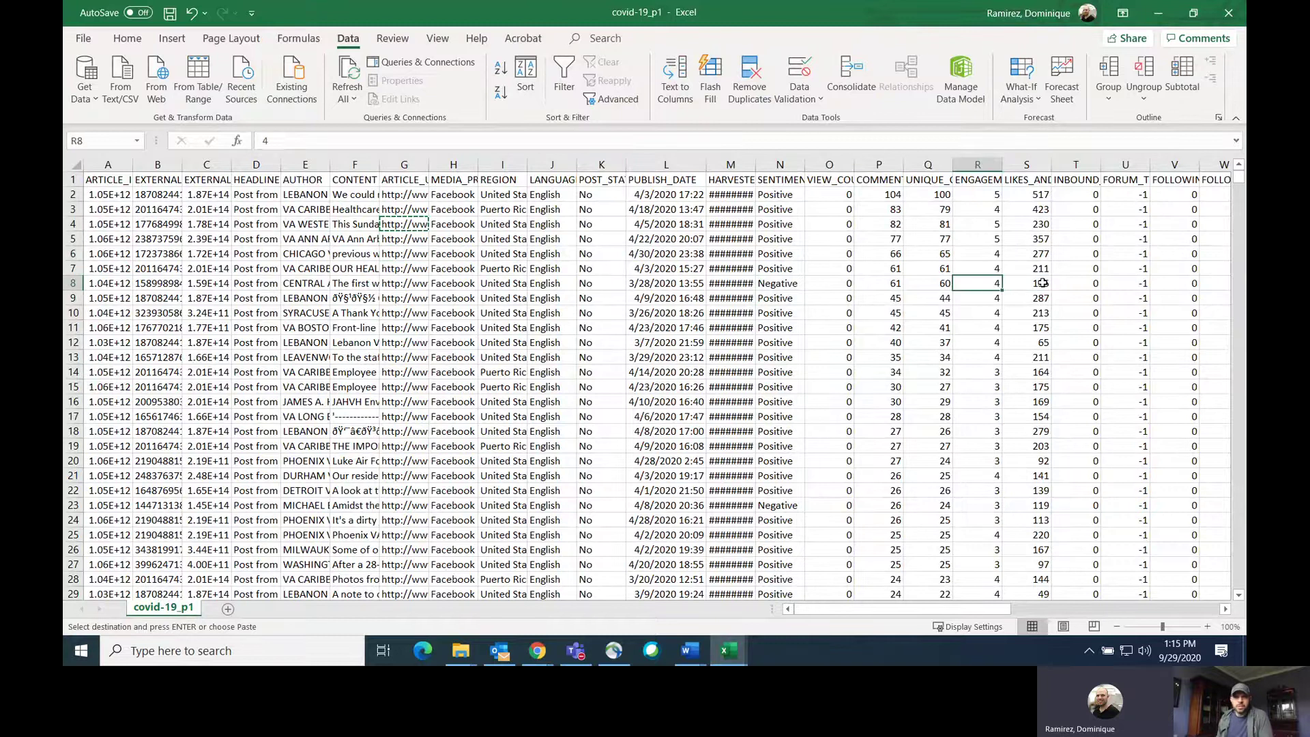
key(Left)
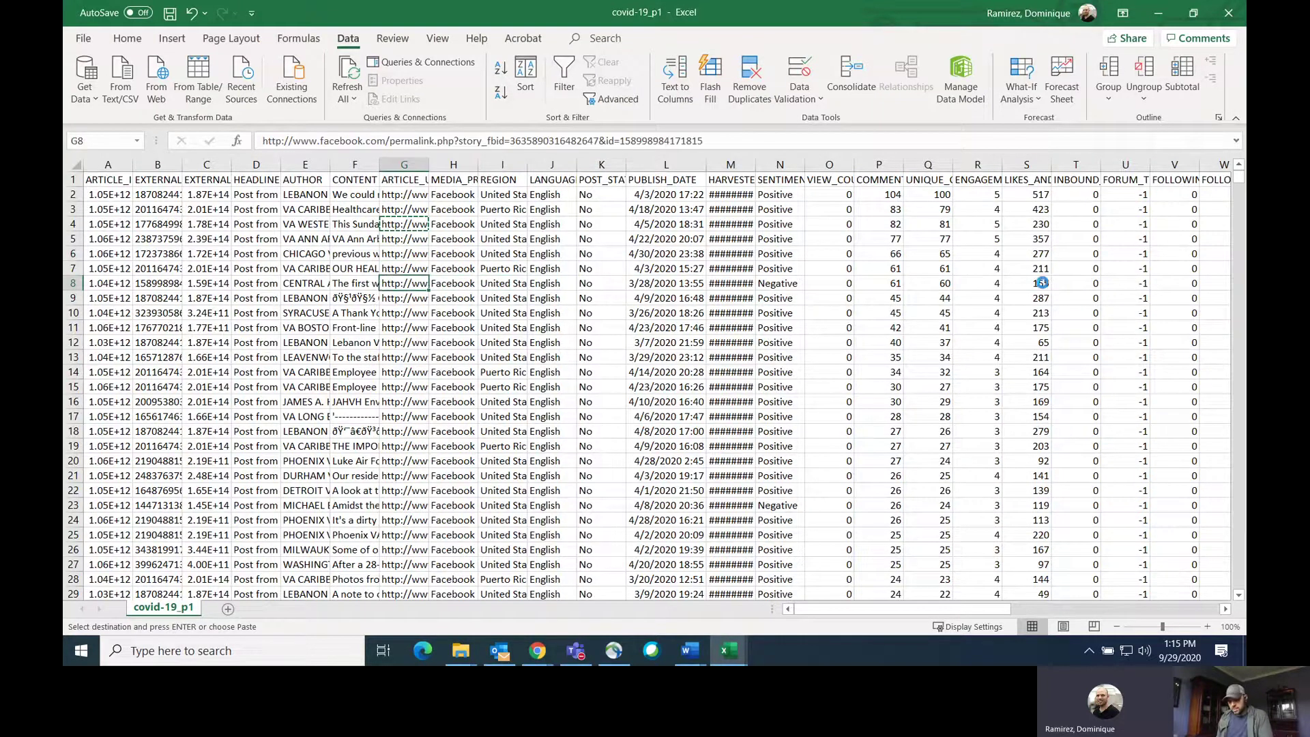
- Open the G8 Central Arkansas Veterans post in a new tab and browse its photos and comments
key(alt+Tab)
key(ctrl+t)
key(ctrl+v)
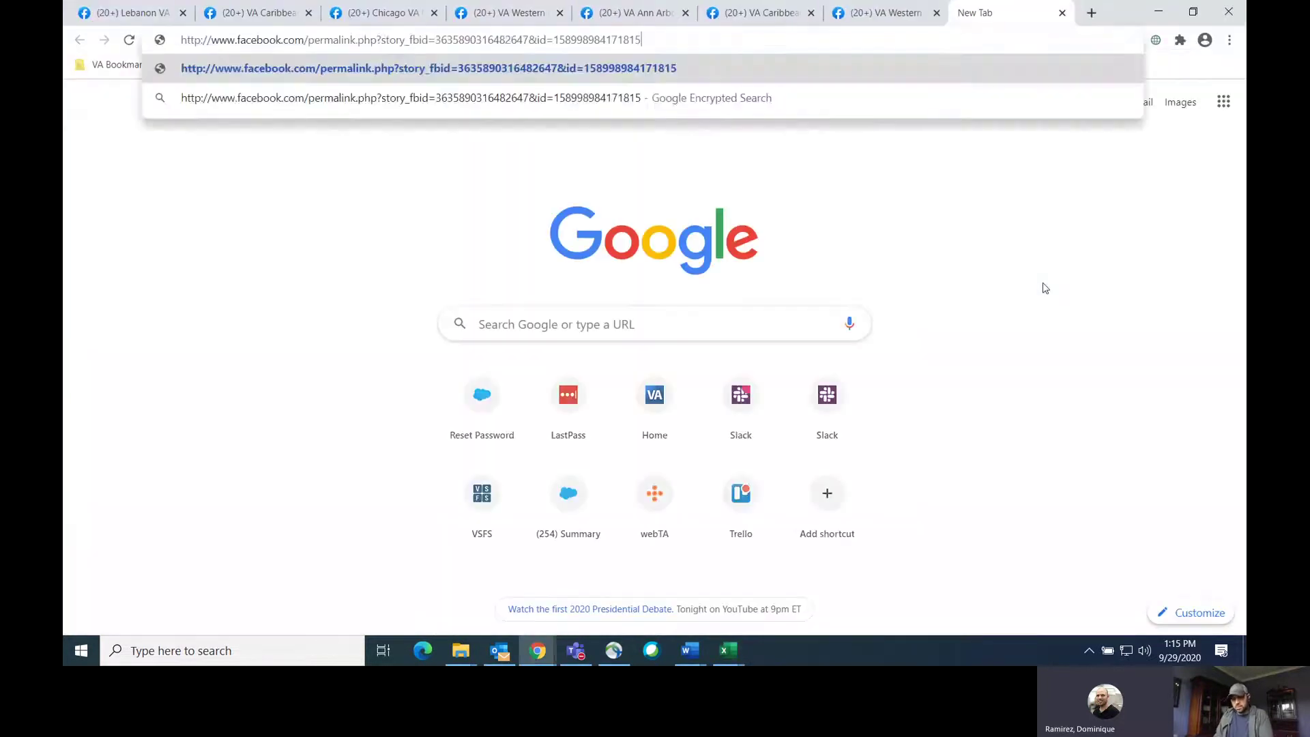
key(Return)
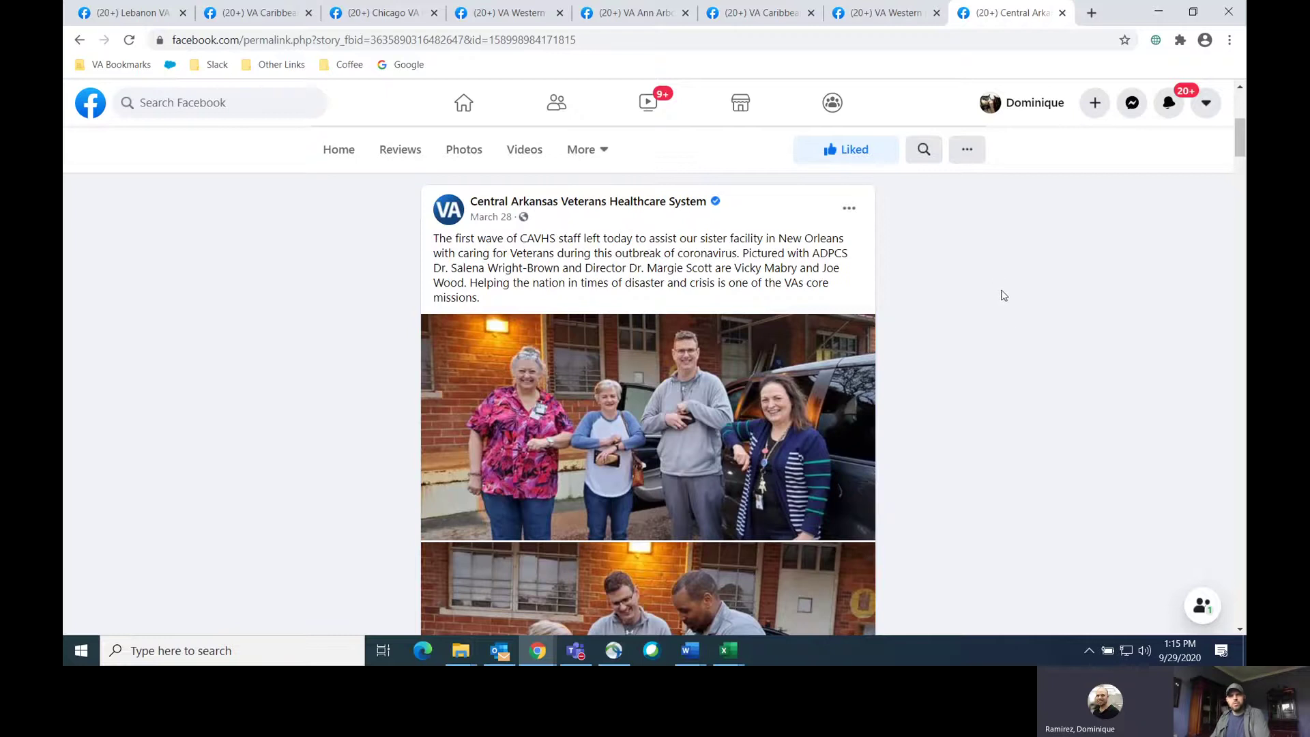
scroll(1009, 309, down, 6)
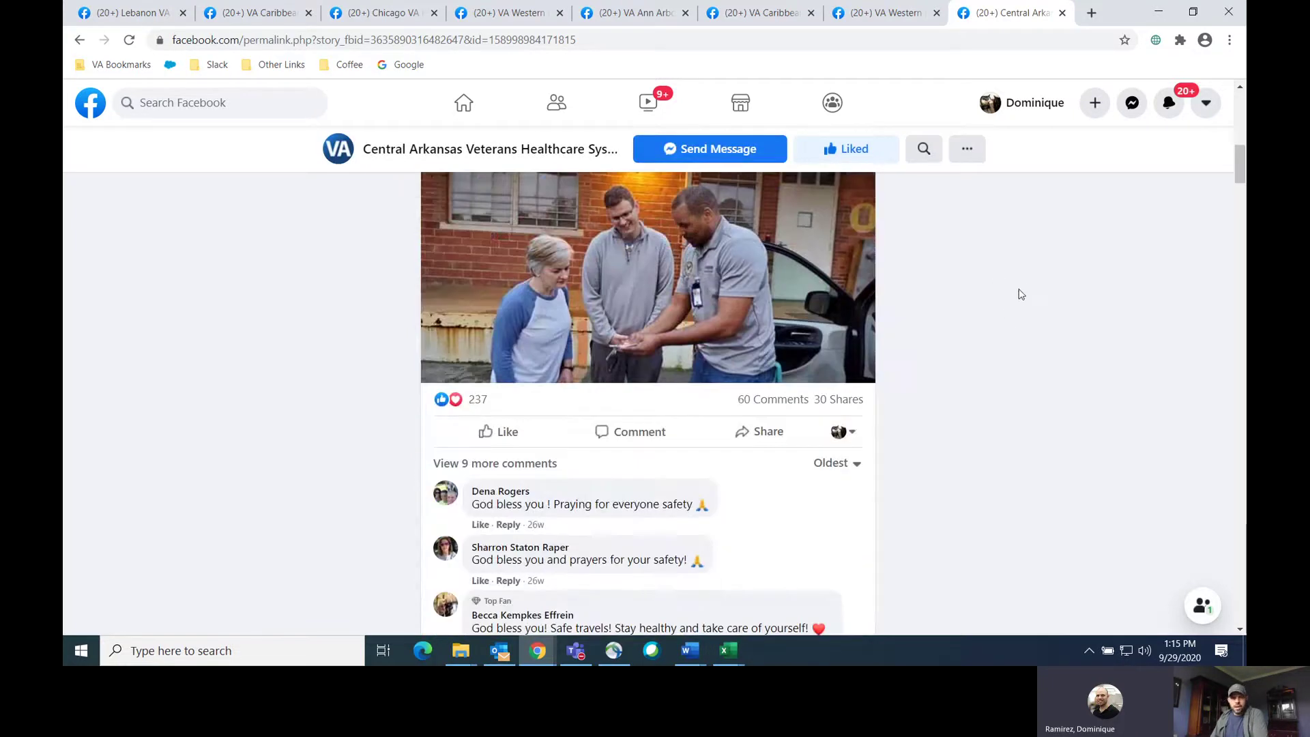
scroll(1029, 300, up, 2)
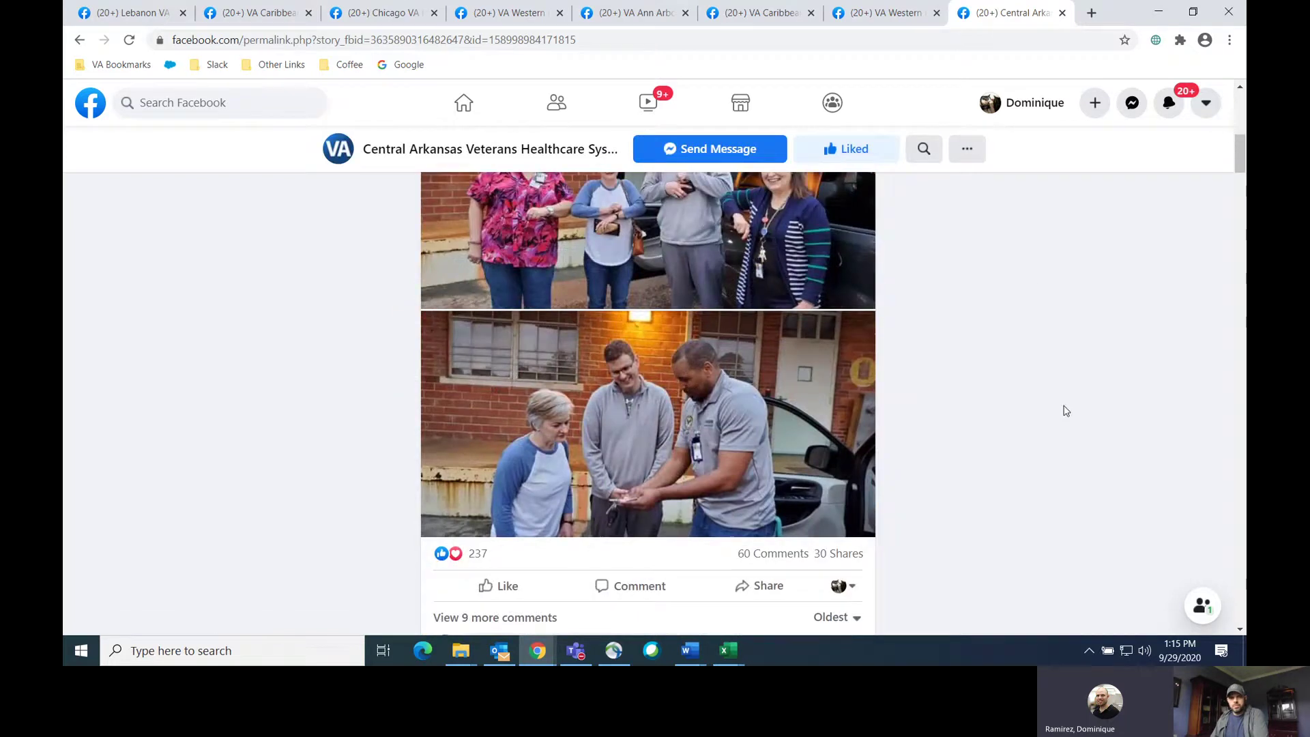
mouse_move(486, 556)
scroll(978, 469, up, 2)
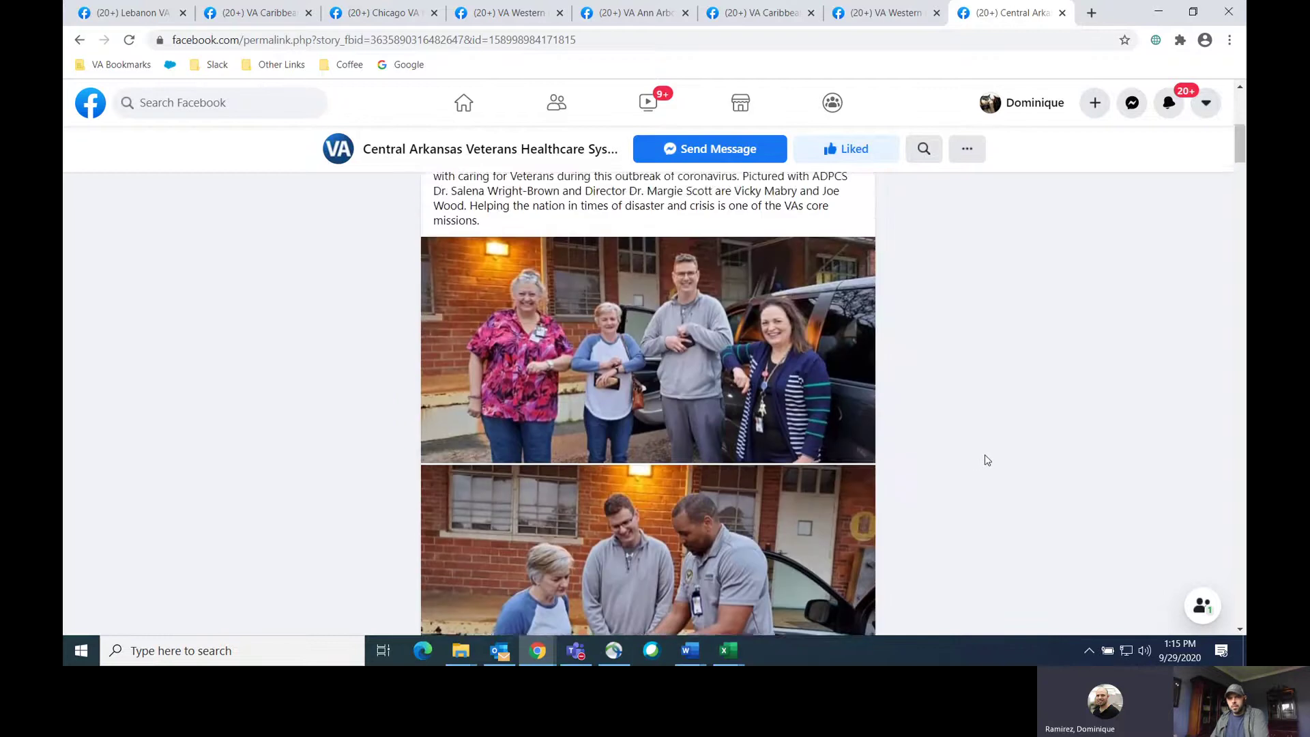
scroll(987, 459, down, 2)
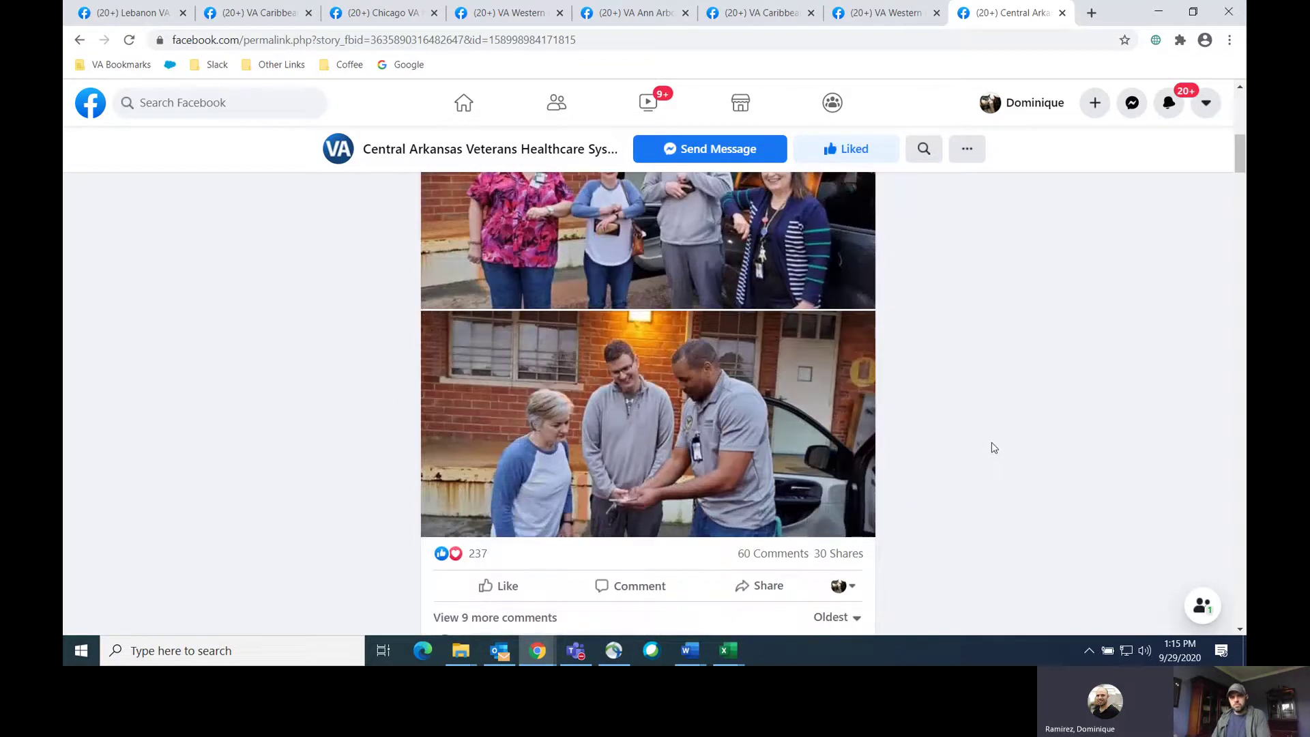
key(alt+Tab)
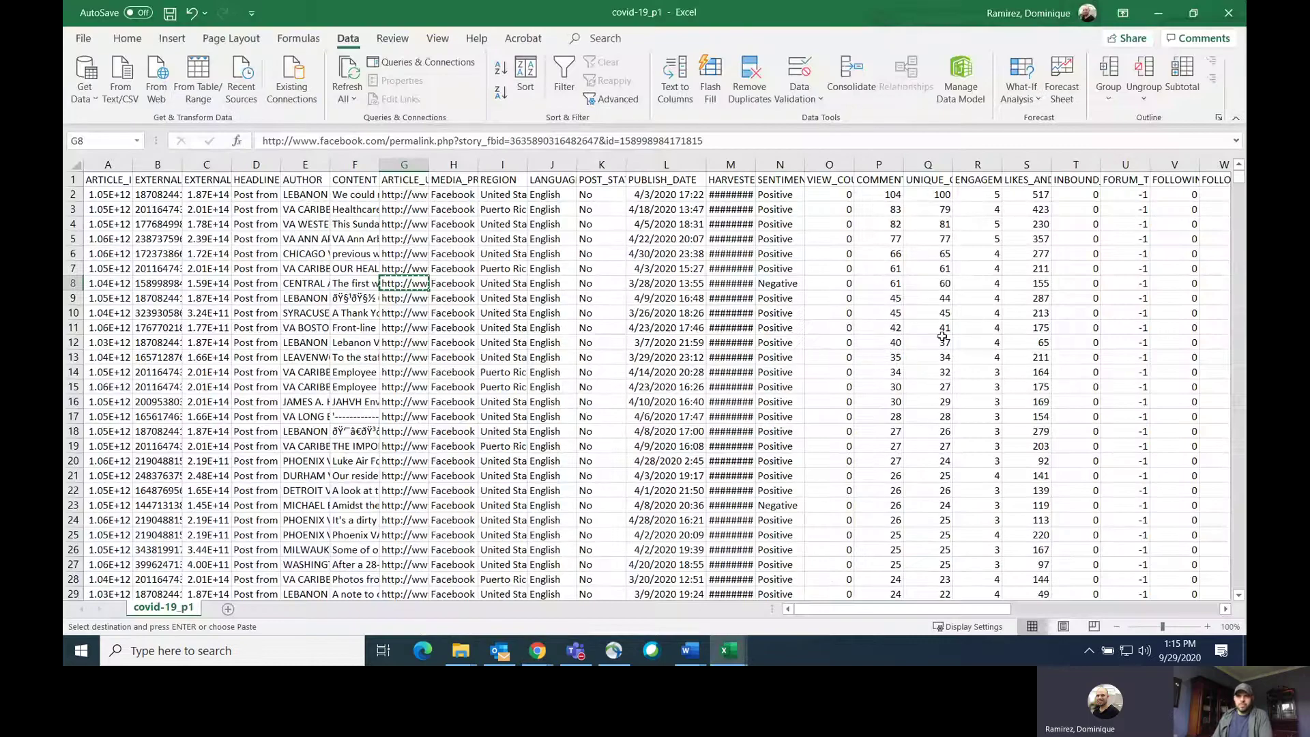
- Check the COMMENT_COUNT, UNIQUE_COMMENTERS and ENGAGEMENT figures, then select the link in G12
click(875, 212)
click(881, 181)
click(915, 180)
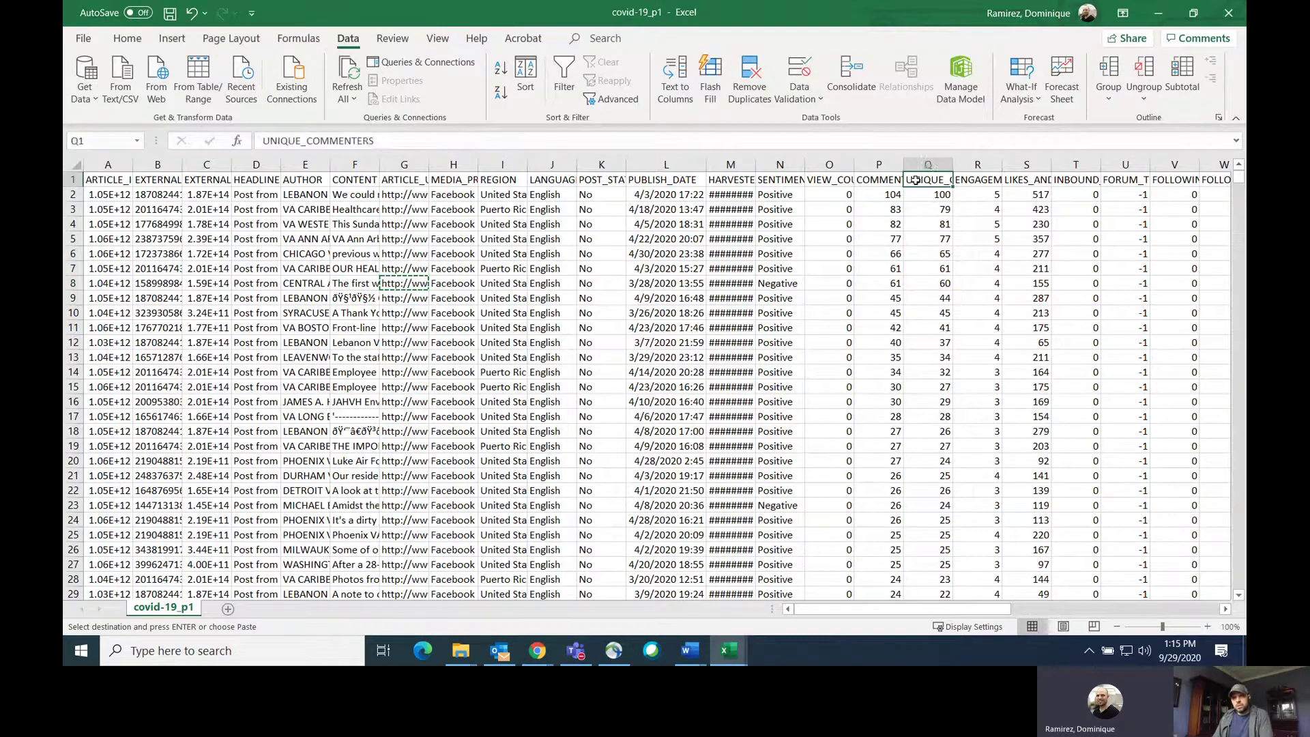
click(967, 181)
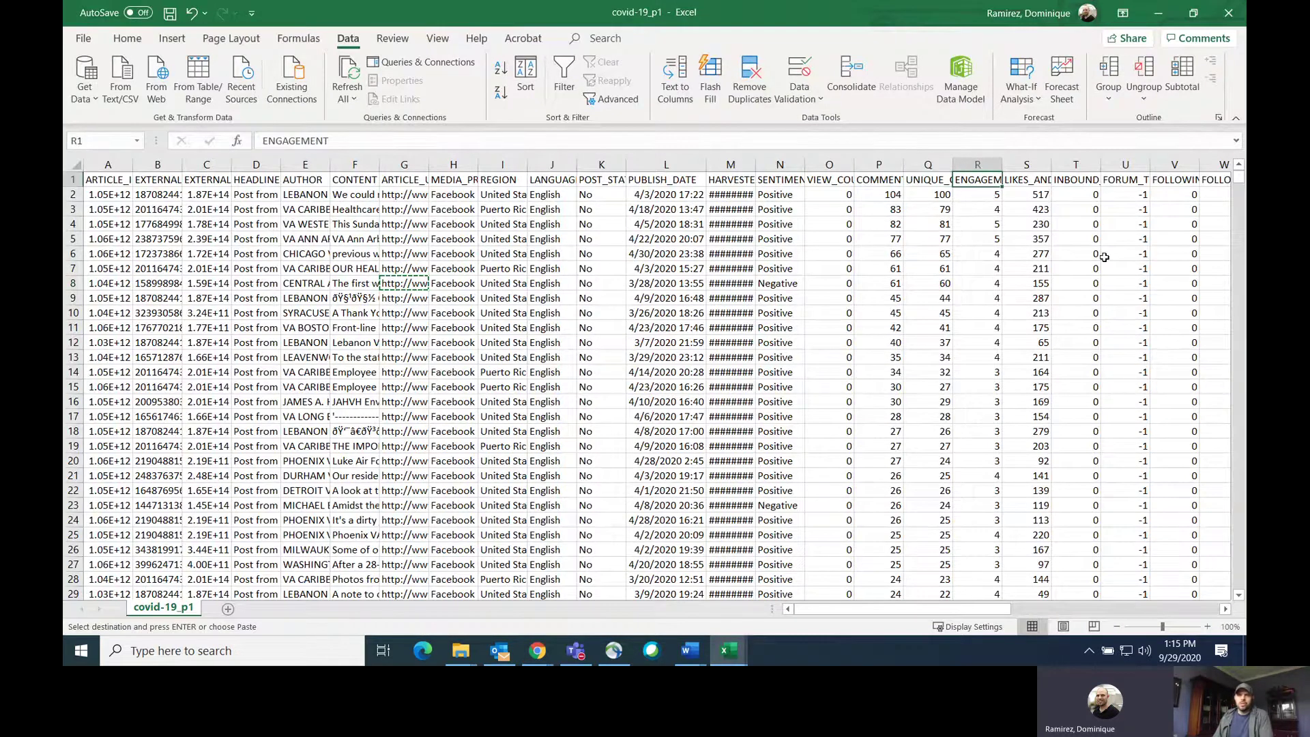
click(908, 239)
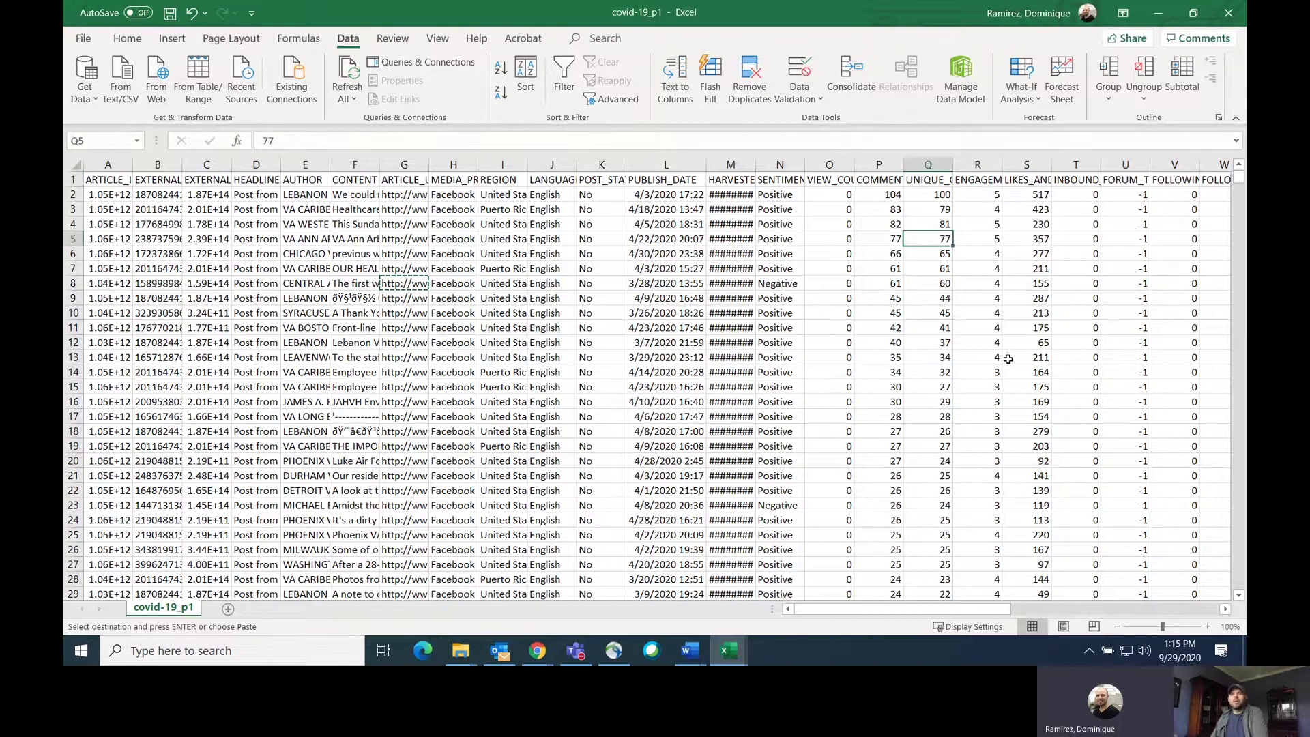
click(1042, 370)
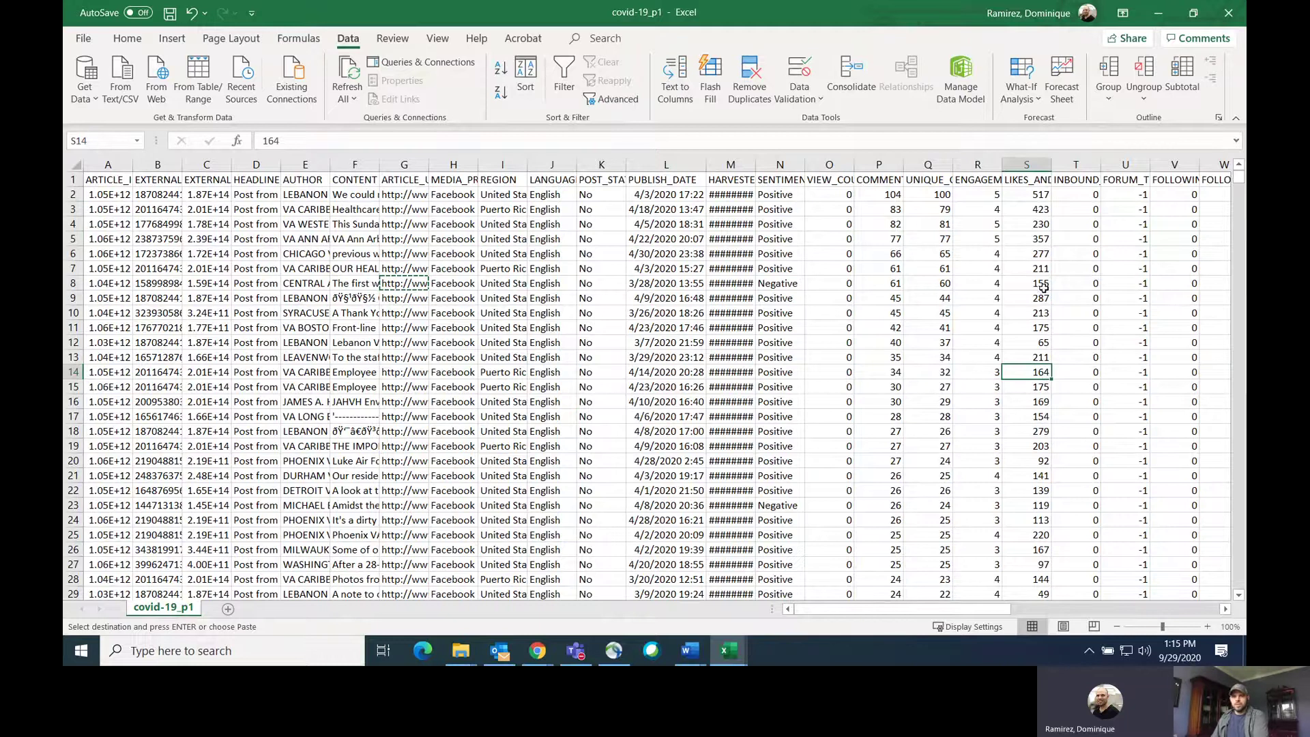
click(1036, 345)
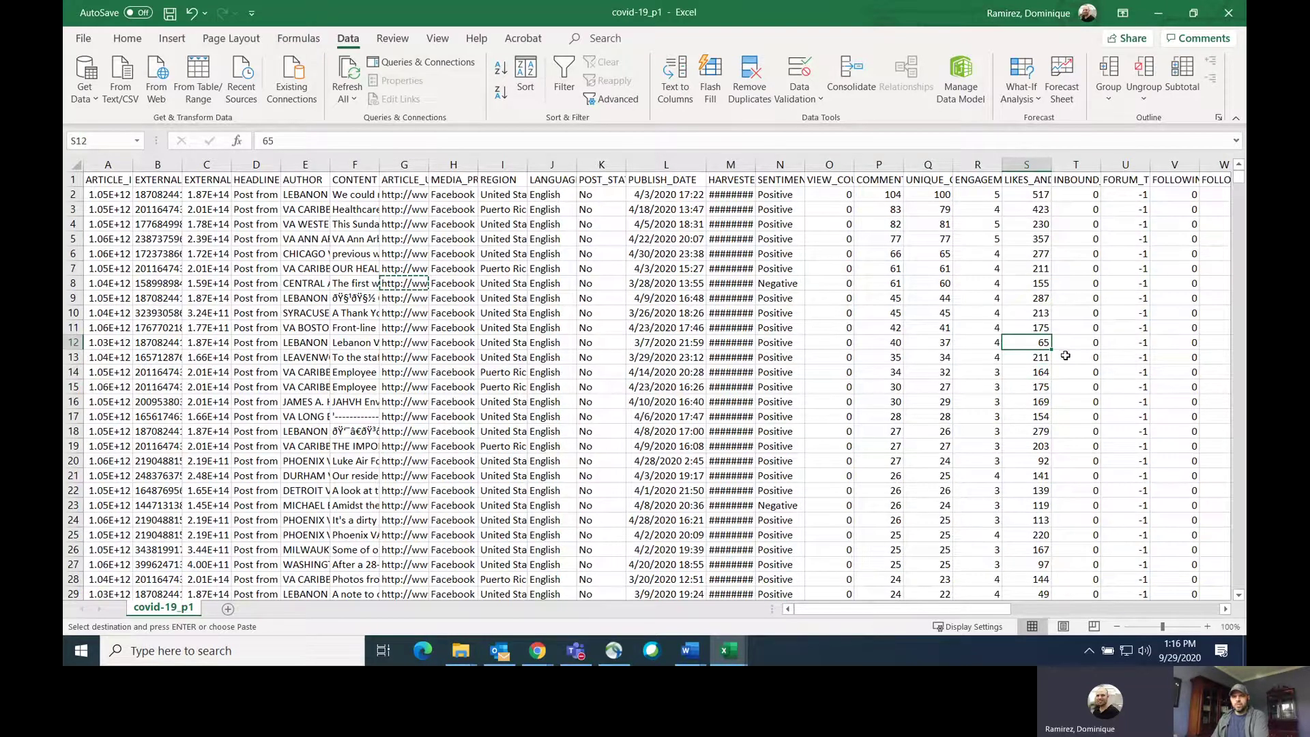
key(Left)
key(Left)
key(Left)
key(Left)
key(Left)
key(Left)
key(Left)
key(Left)
key(Left)
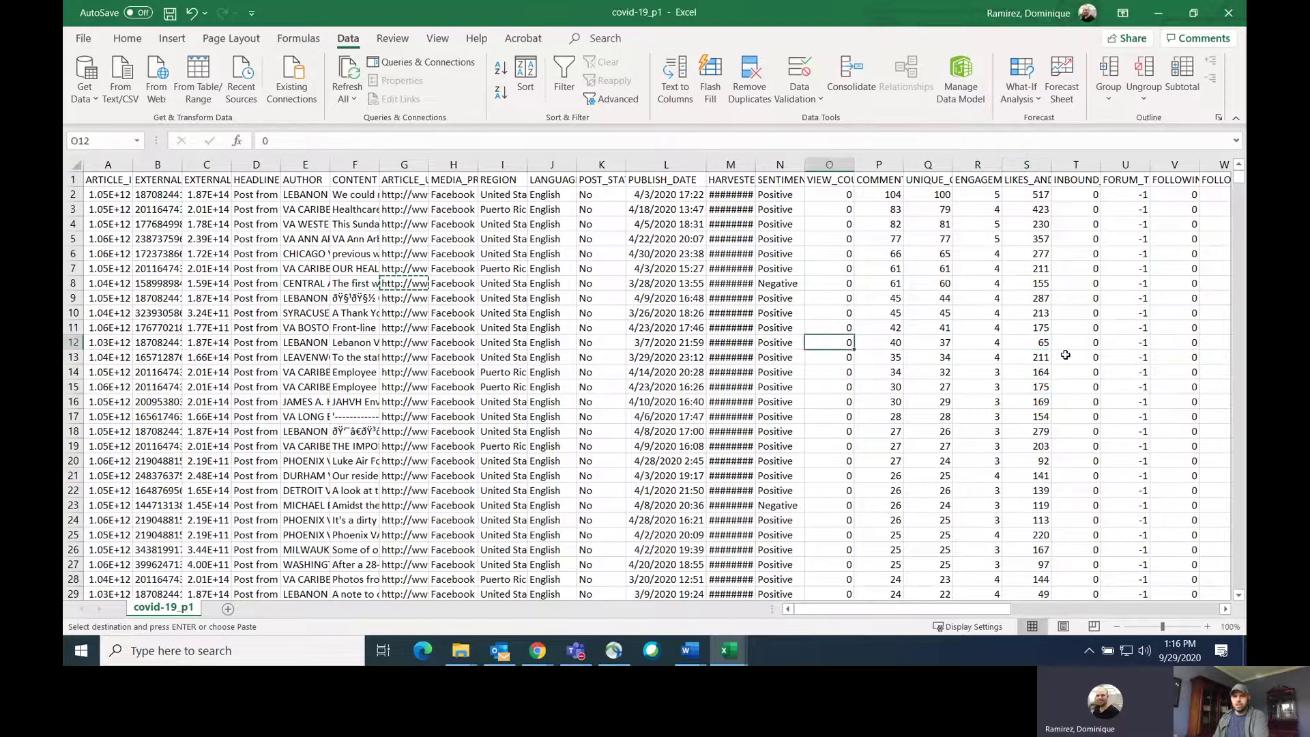
key(Left)
key(Left)
key(Left)
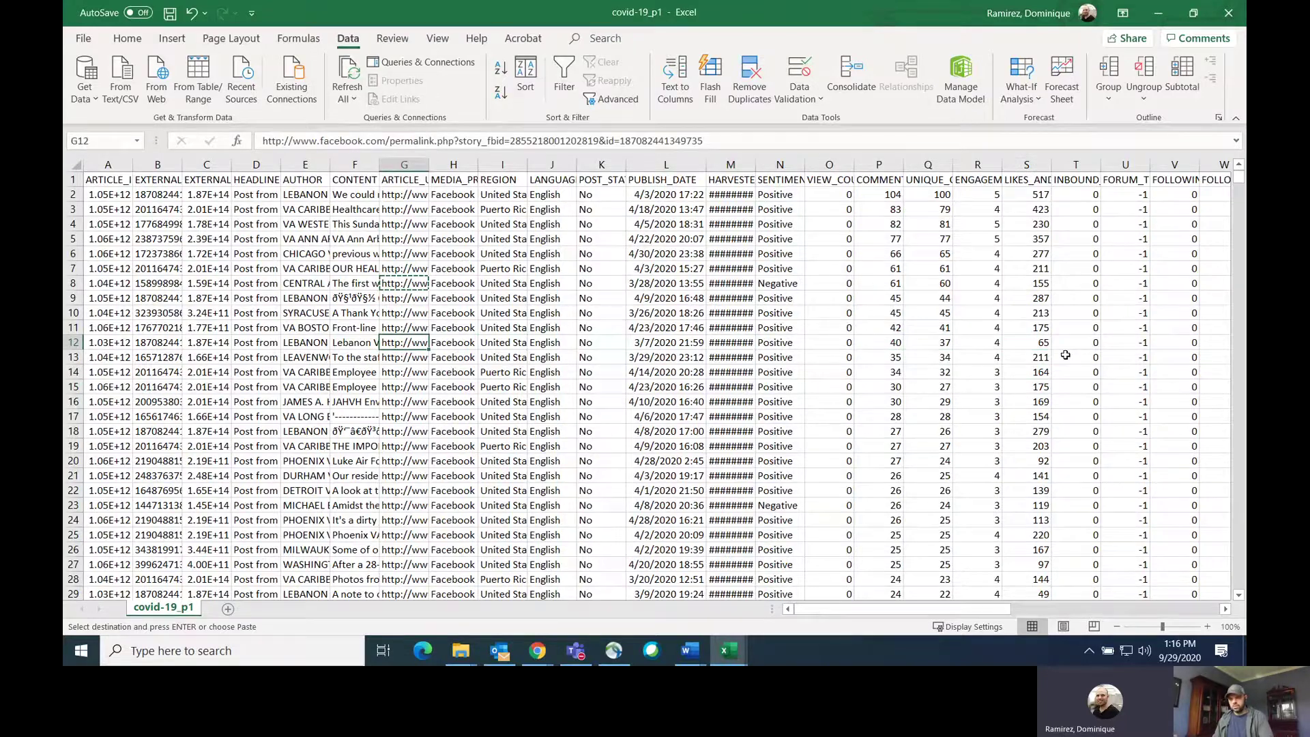
- View the Lebanon VA Medical Center post and its 58 comments, then close its tab
key(alt+Tab)
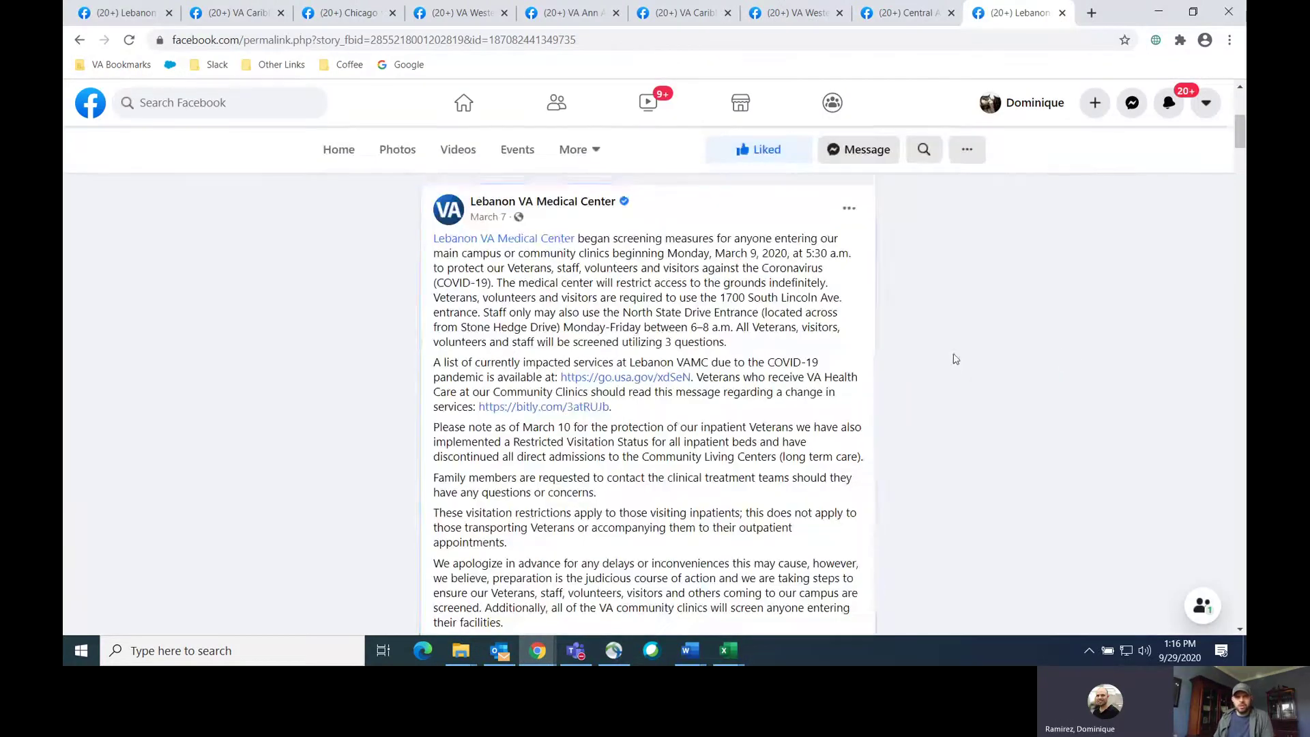
scroll(956, 358, down, 3)
scroll(956, 355, down, 7)
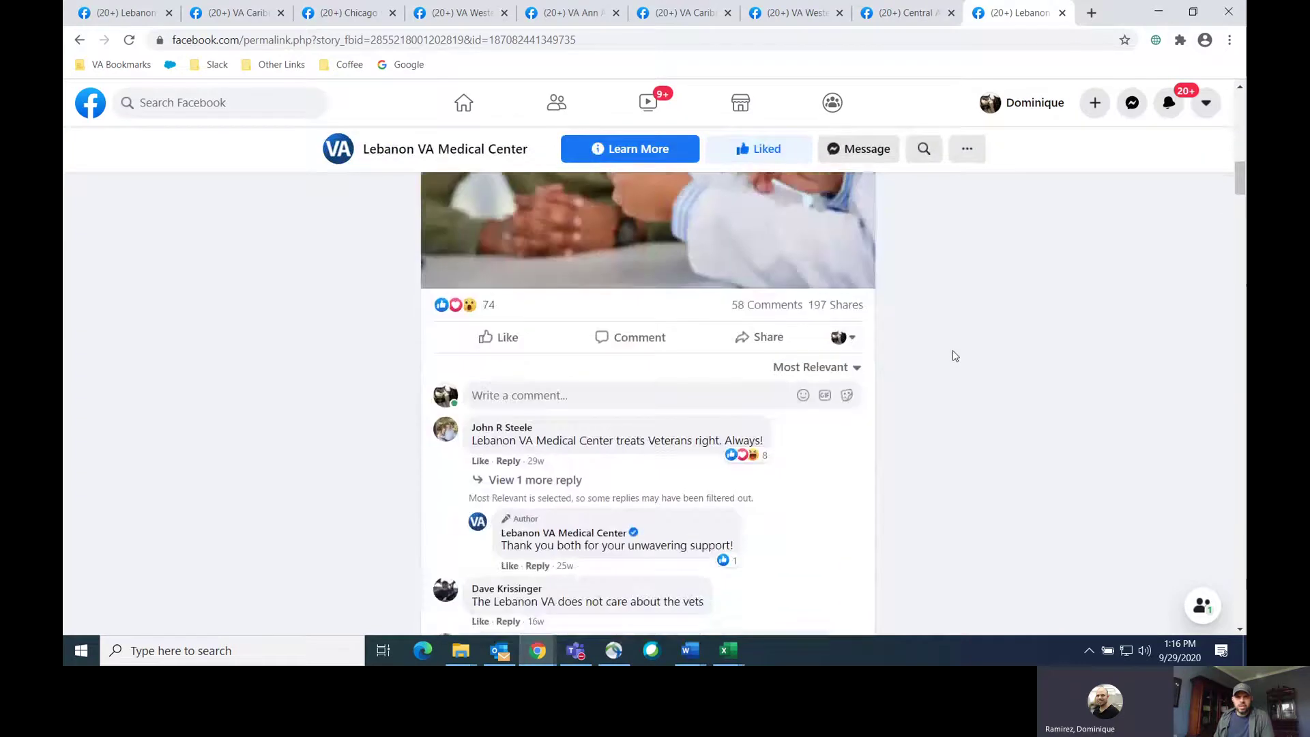
scroll(955, 356, up, 5)
scroll(953, 355, up, 10)
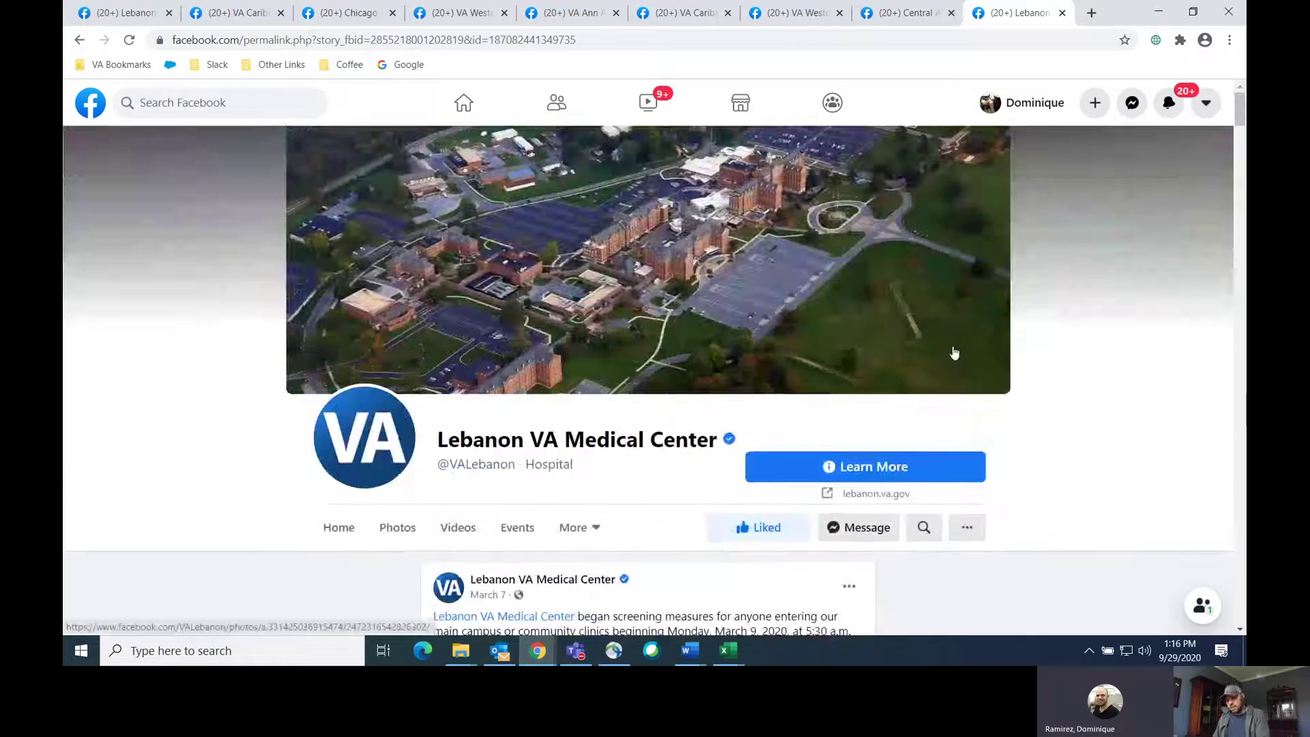
key(ctrl+w)
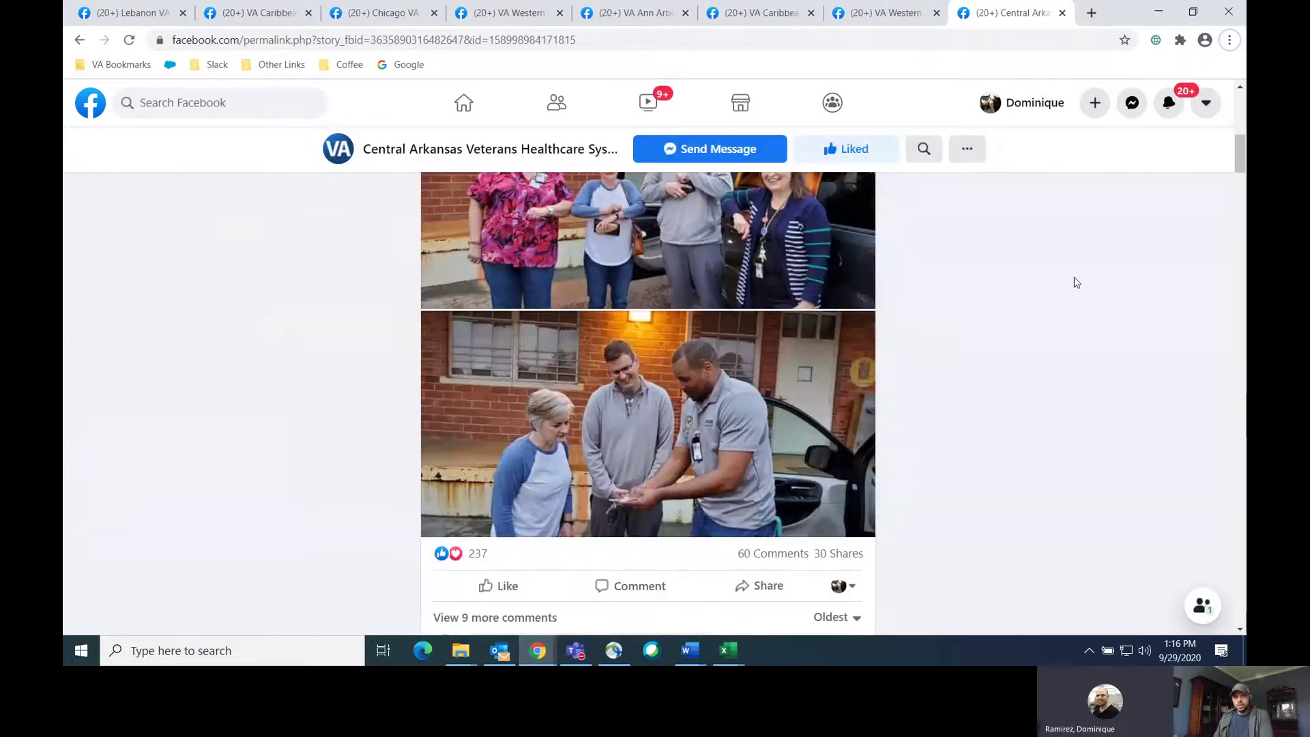
key(alt+Tab)
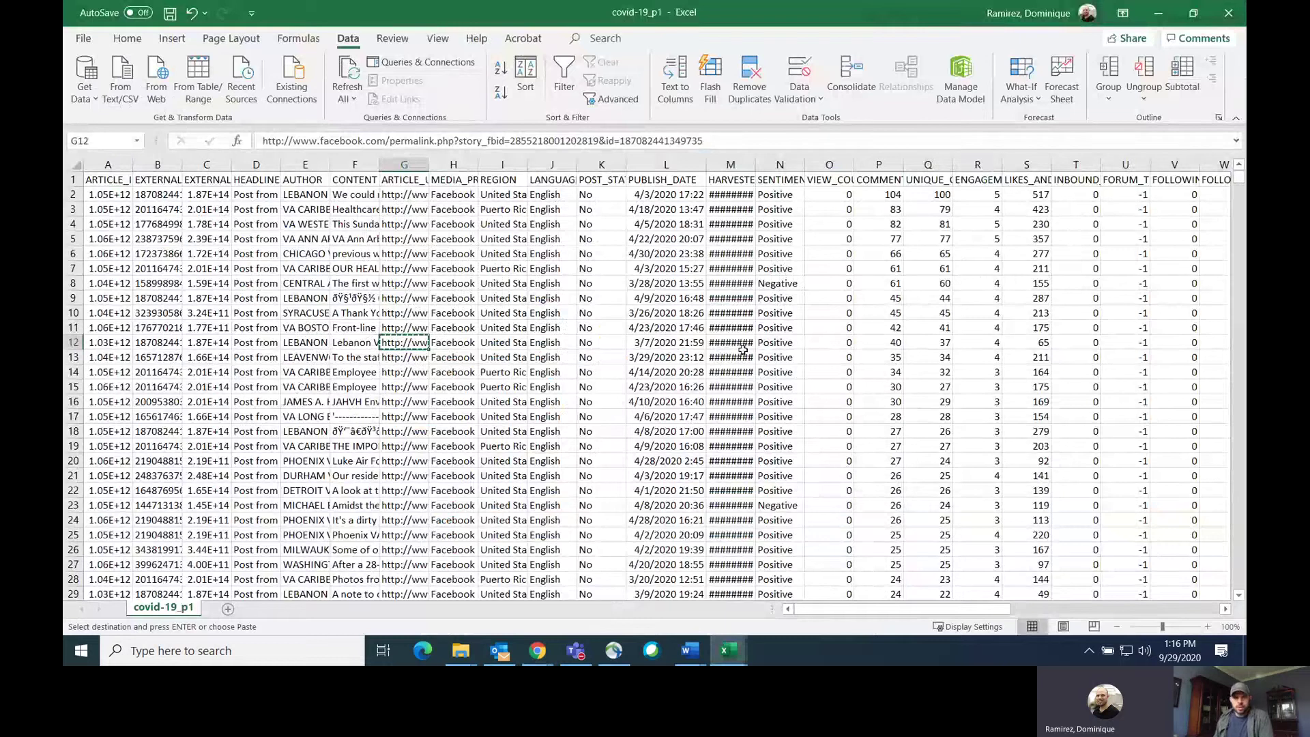
- Scroll down the sheet and copy the Facebook link in cell G17
click(884, 210)
scroll(1034, 372, down, 3)
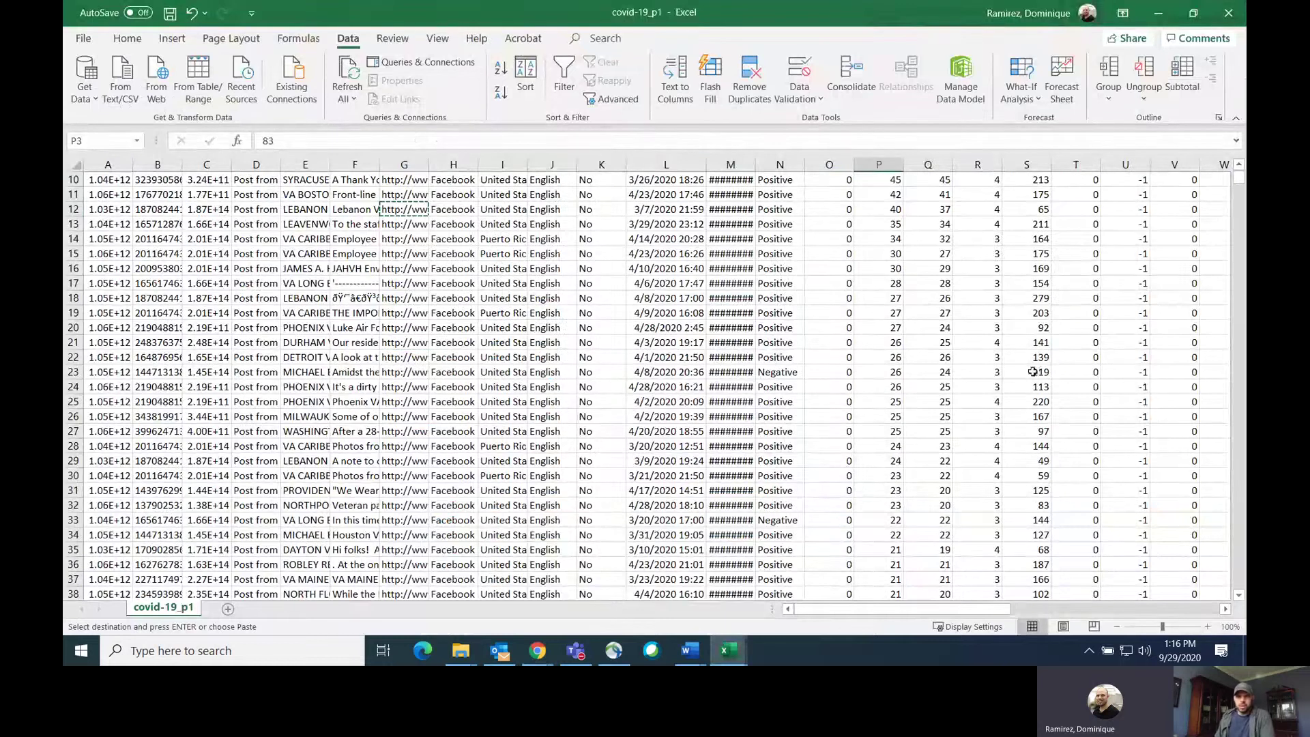
click(413, 284)
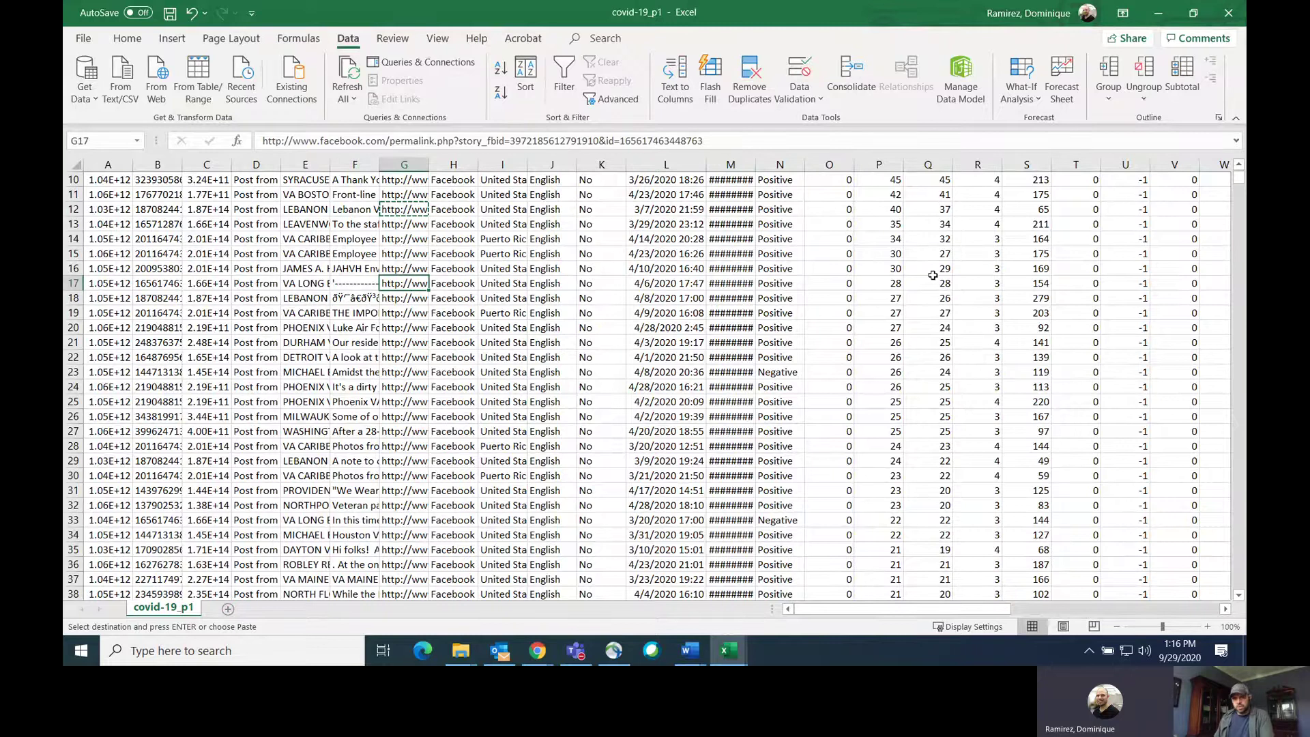
key(ctrl+c)
- Load the VA Long Beach Healthcare System post in a new tab and read its text and photo
key(alt+Tab)
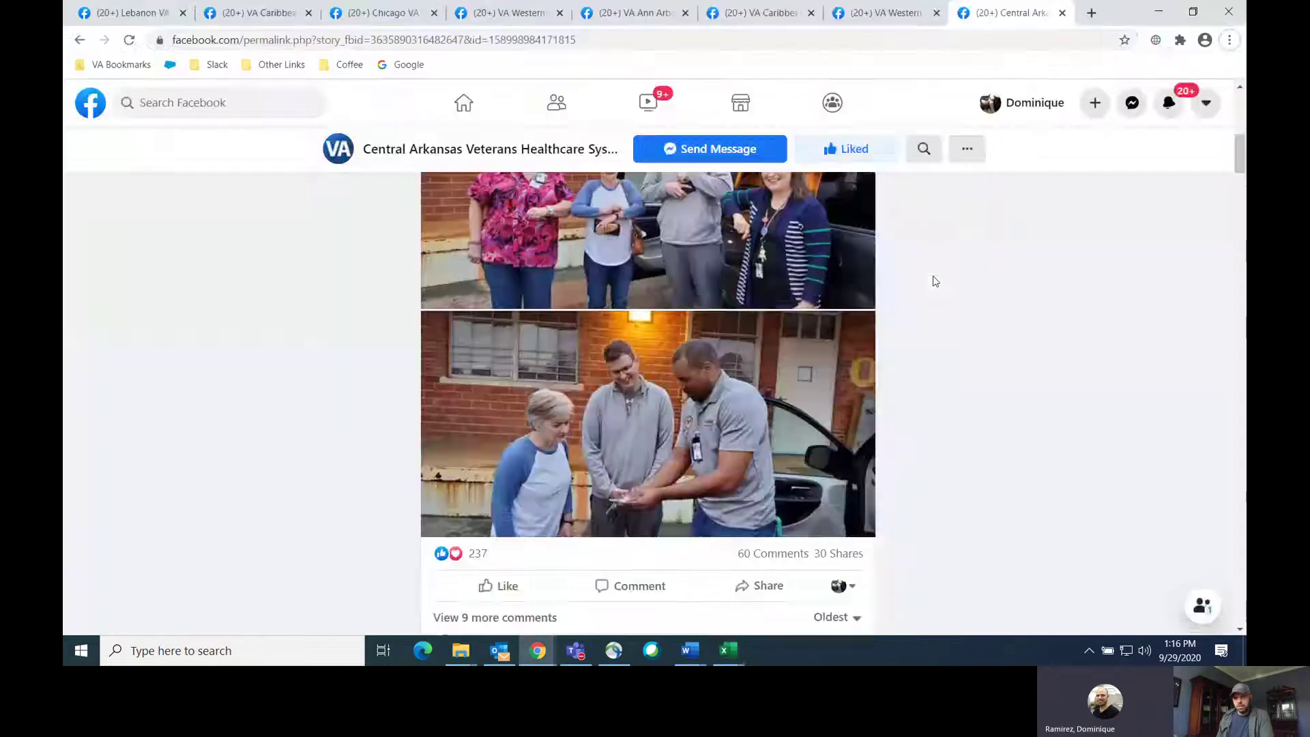
key(ctrl+t)
key(ctrl+v)
key(Return)
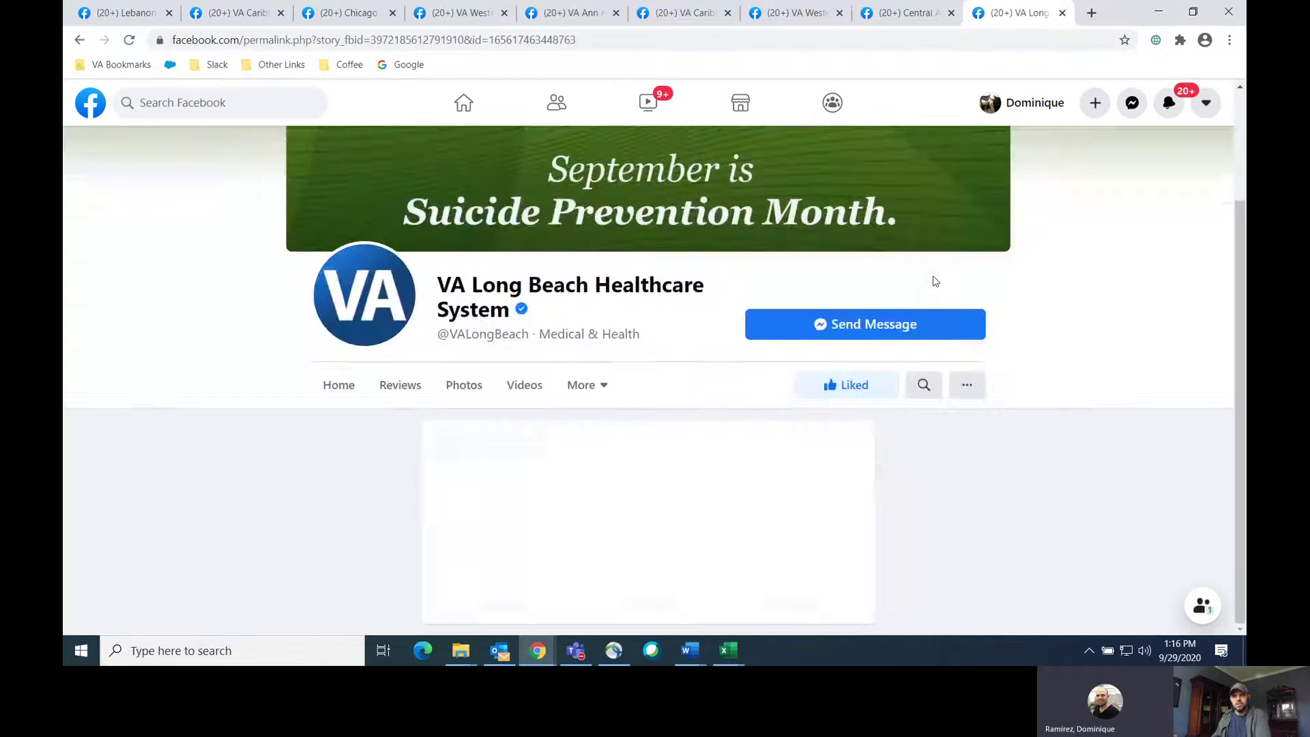
scroll(1076, 334, down, 3)
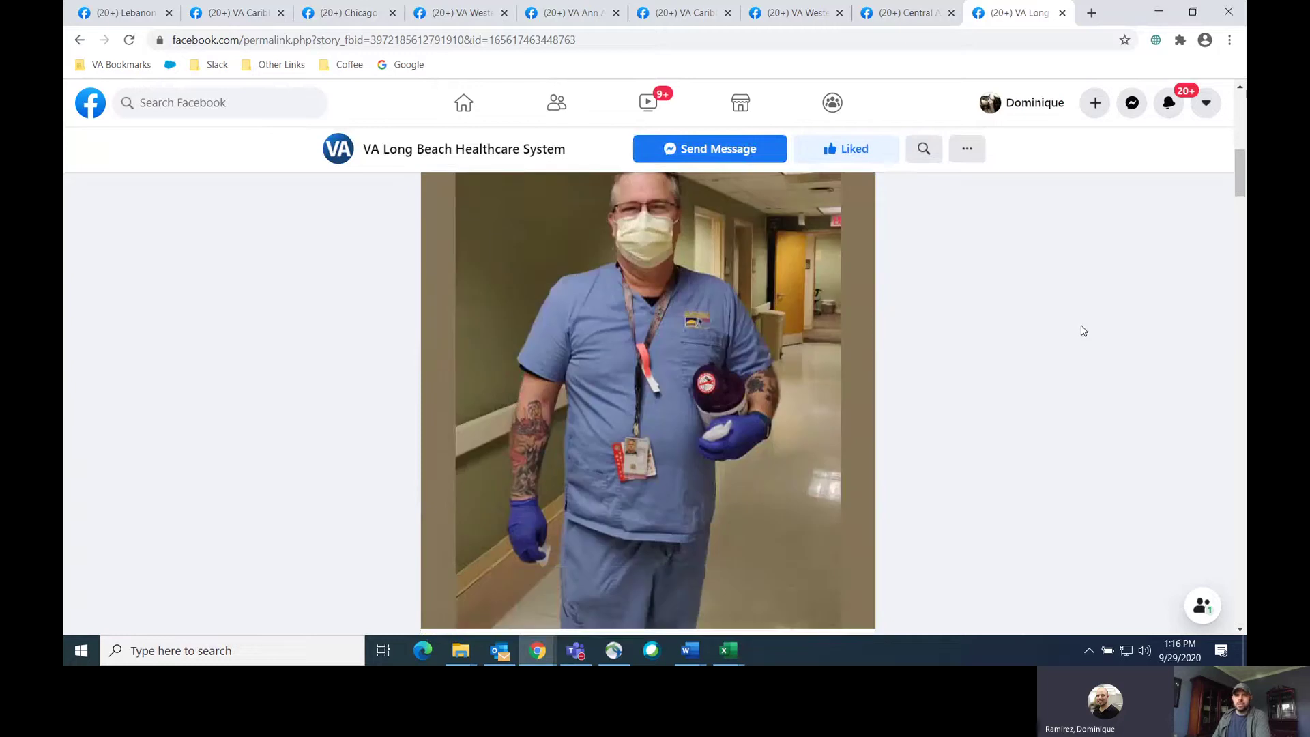
scroll(1082, 329, down, 1)
scroll(1081, 329, up, 6)
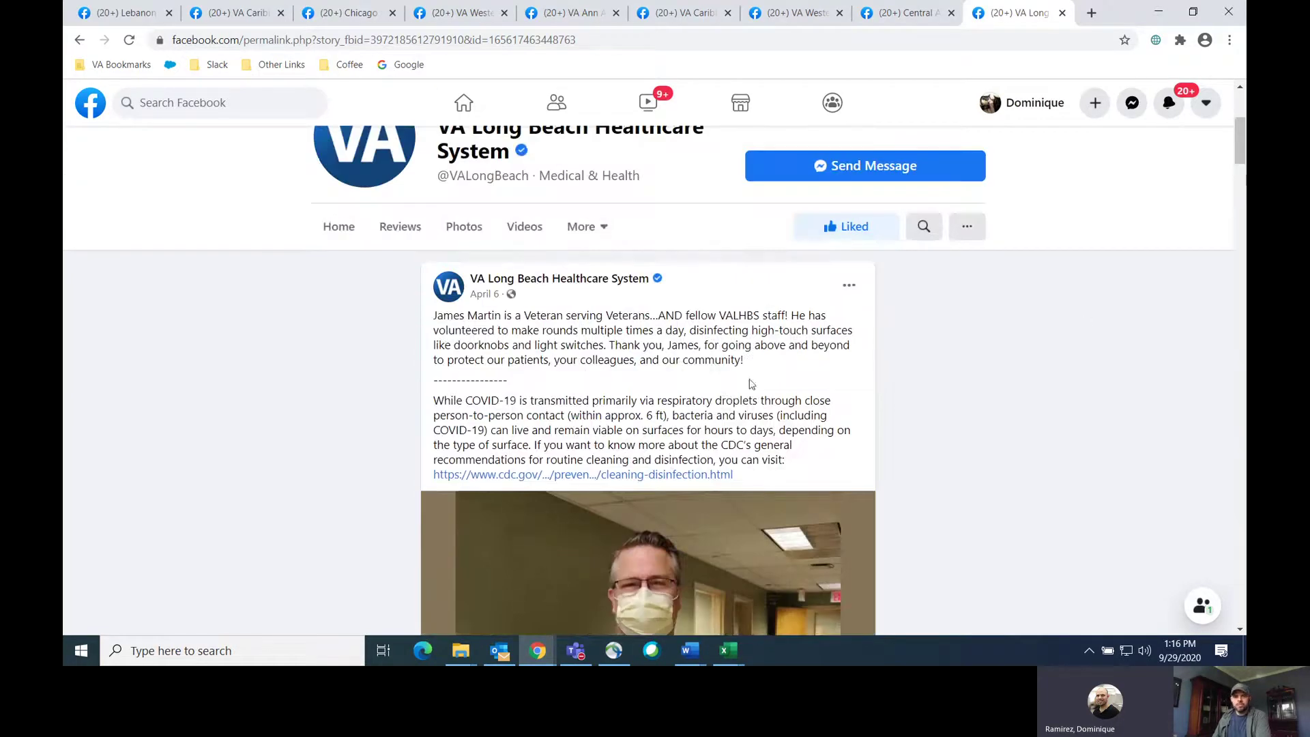
scroll(956, 407, down, 5)
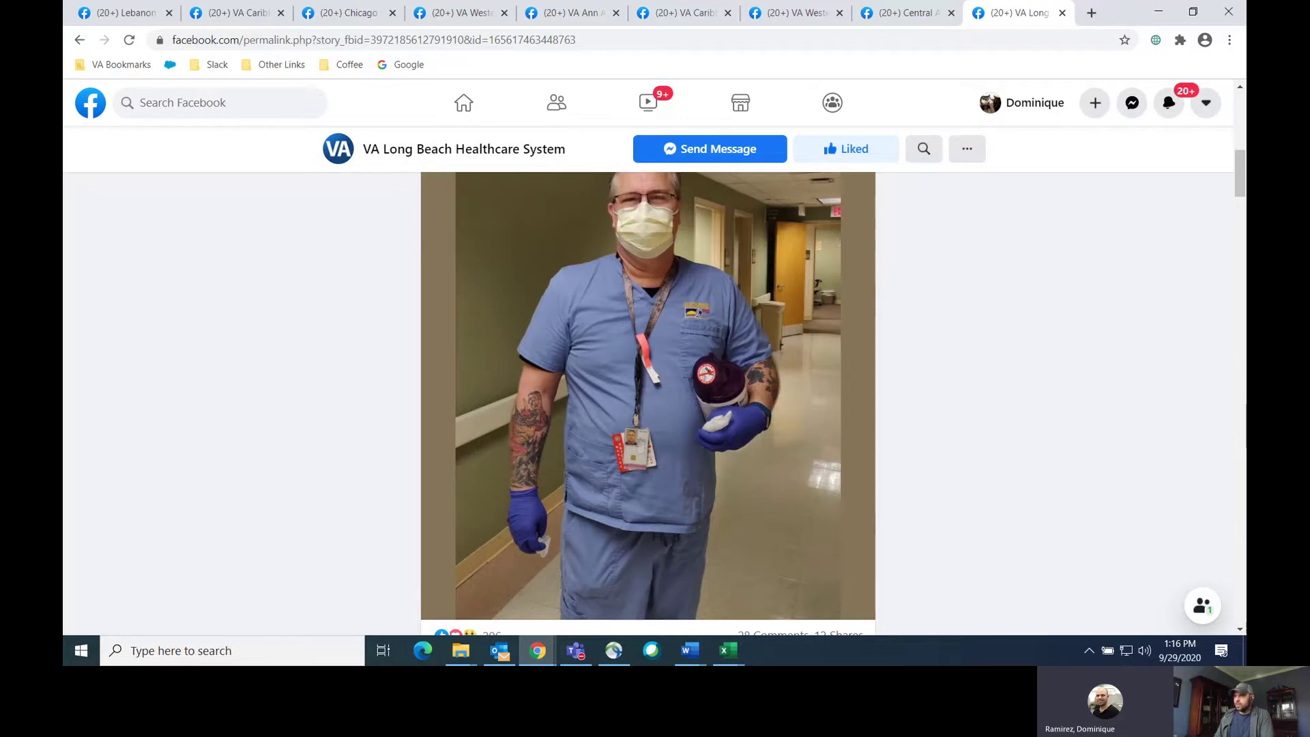
key(alt+Tab)
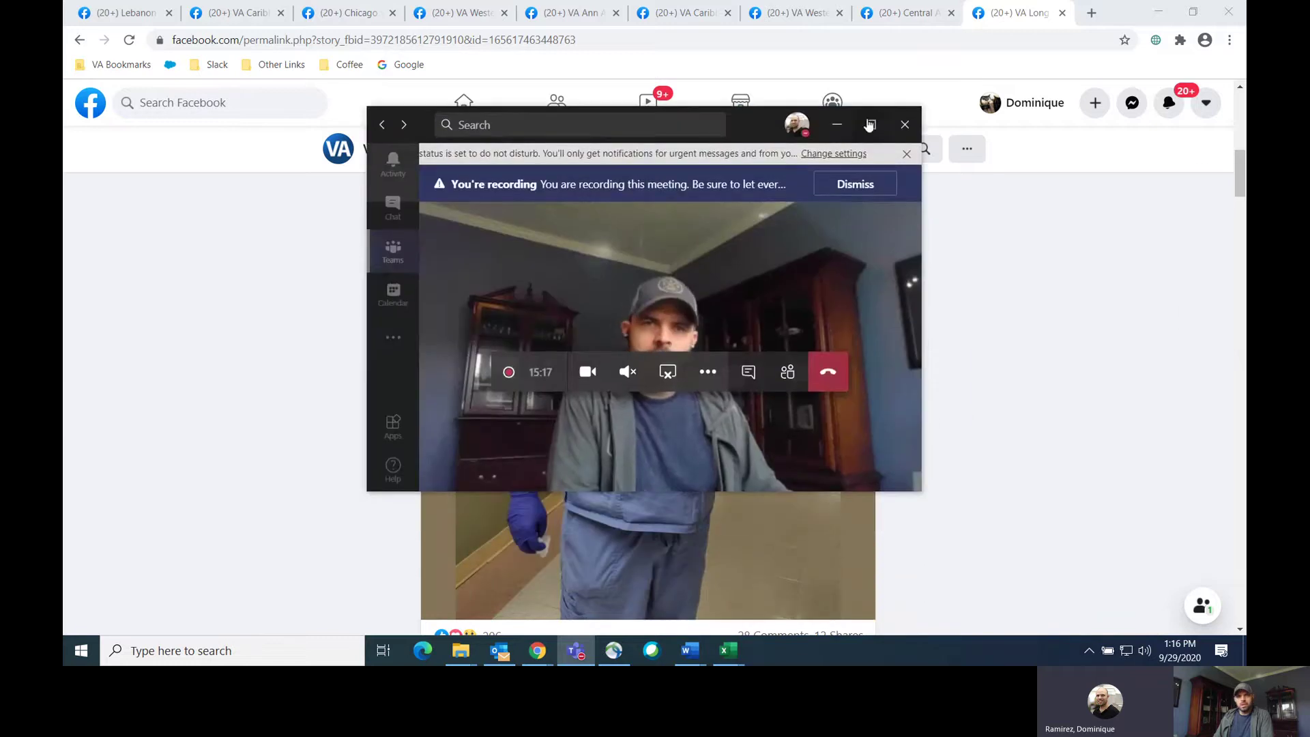
- Maximize the Teams meeting window and end the screen share
click(873, 125)
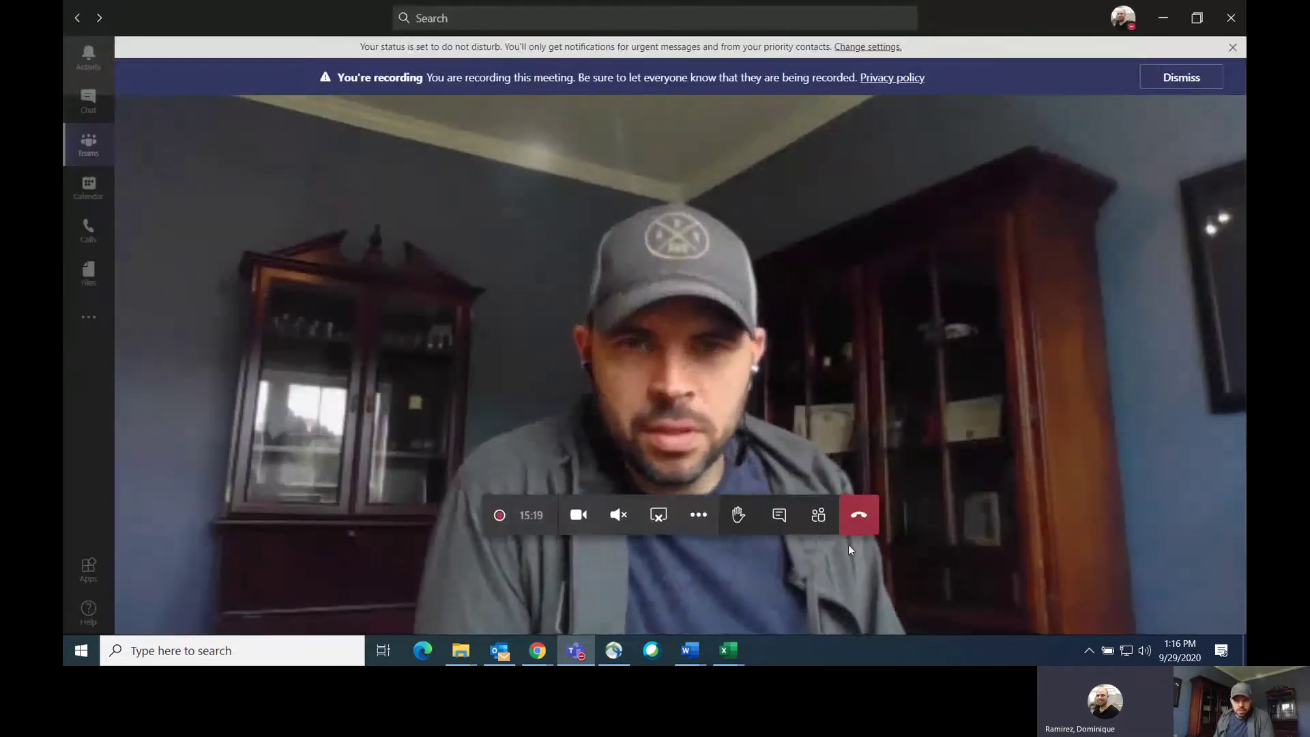
click(659, 517)
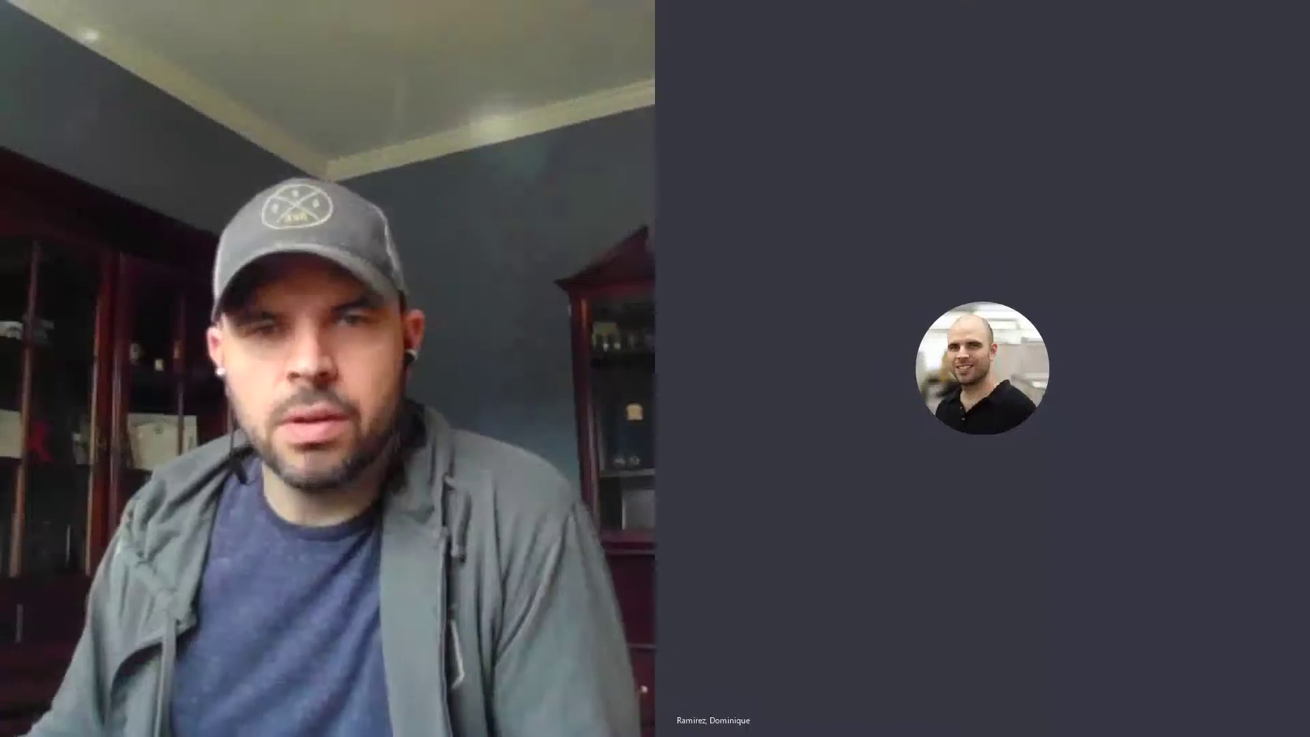